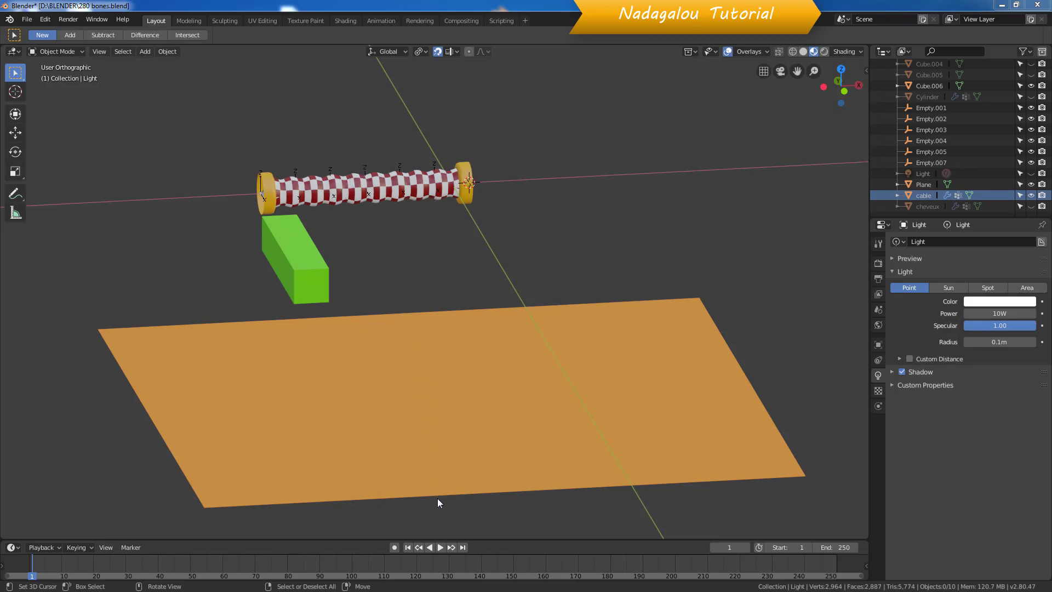
Play the cable simulation while temporarily moving the green block against it, cancel the move and return to the first frame
{"action": "left_click", "coordinate": [439, 548]}
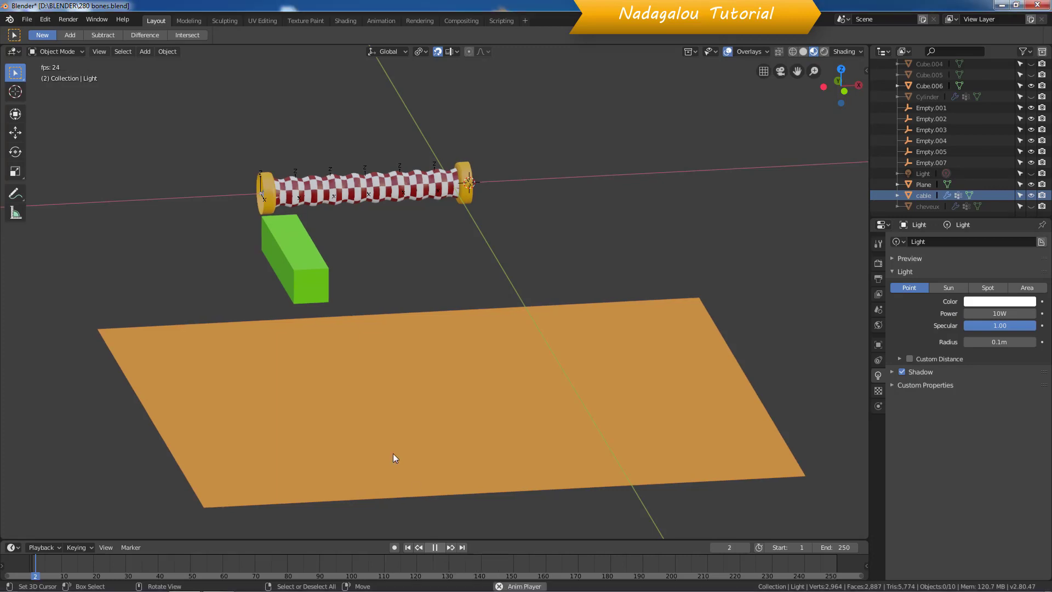
{"action": "left_click", "coordinate": [300, 265]}
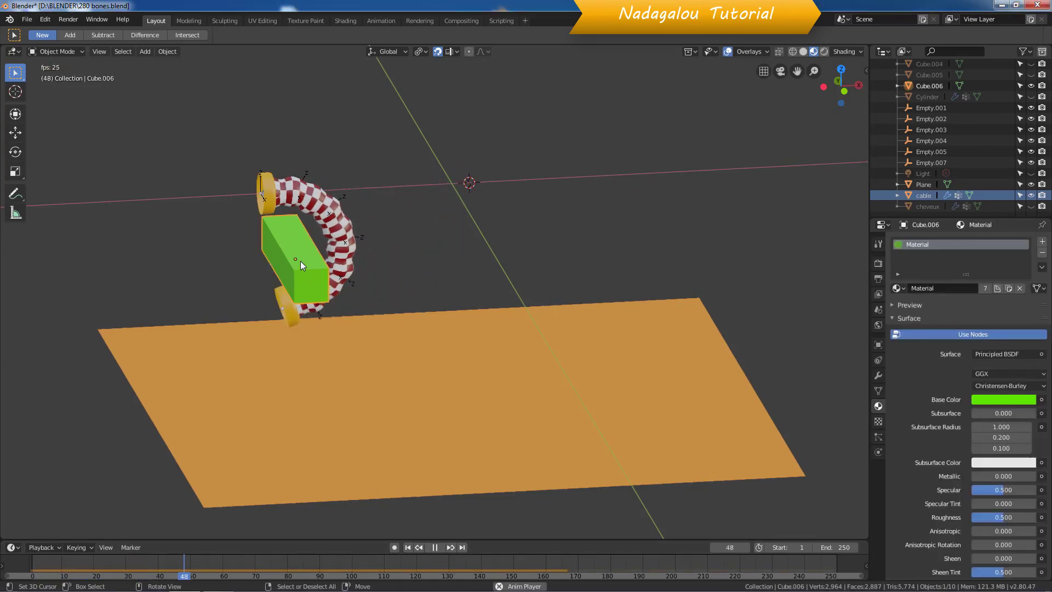
{"action": "key", "text": "g"}
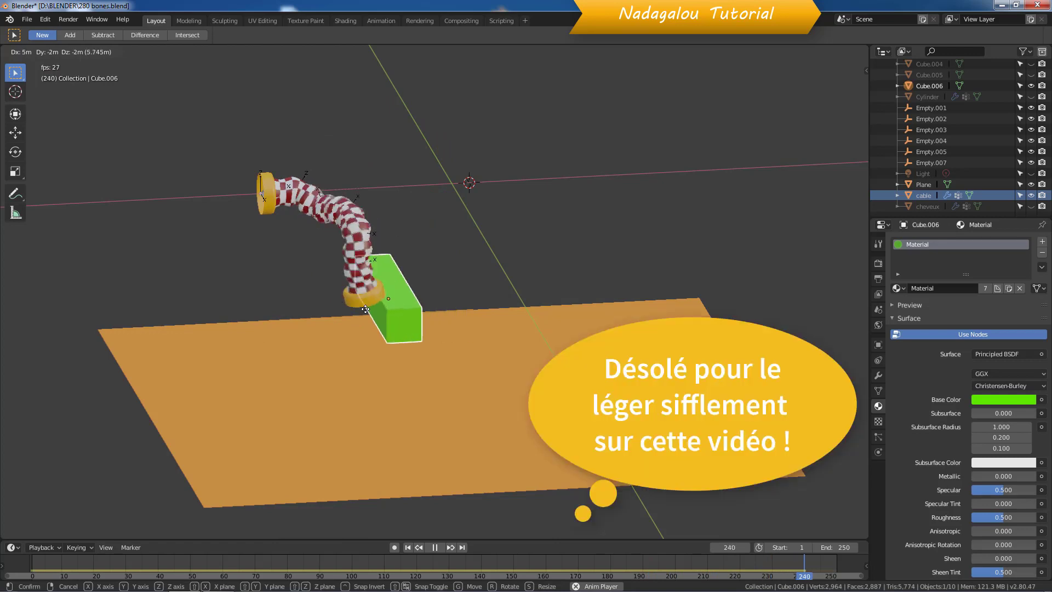
{"action": "key", "text": "Escape"}
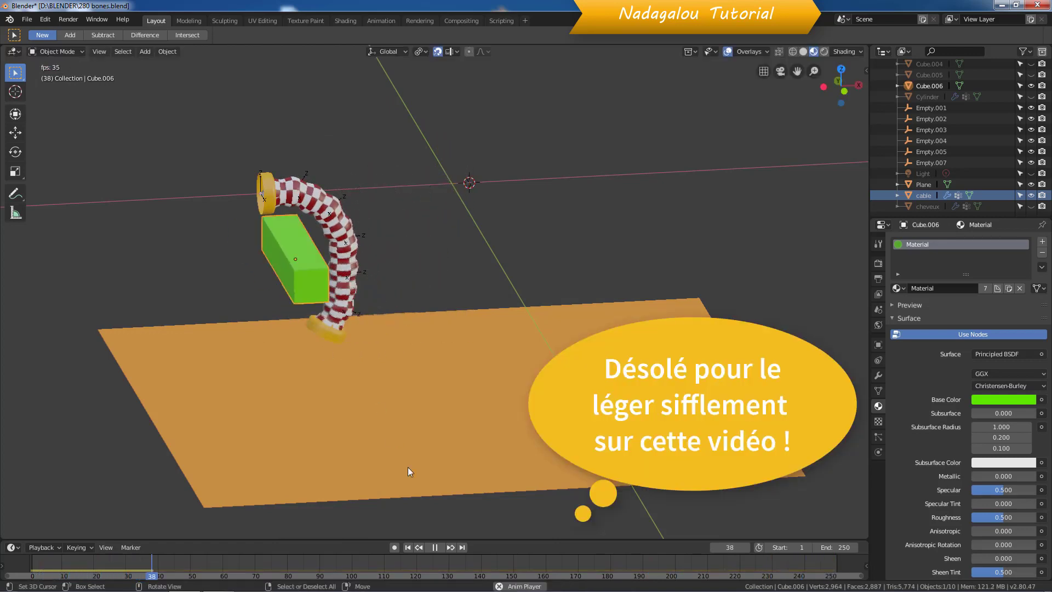
{"action": "left_click", "coordinate": [435, 547]}
{"action": "left_click", "coordinate": [408, 547]}
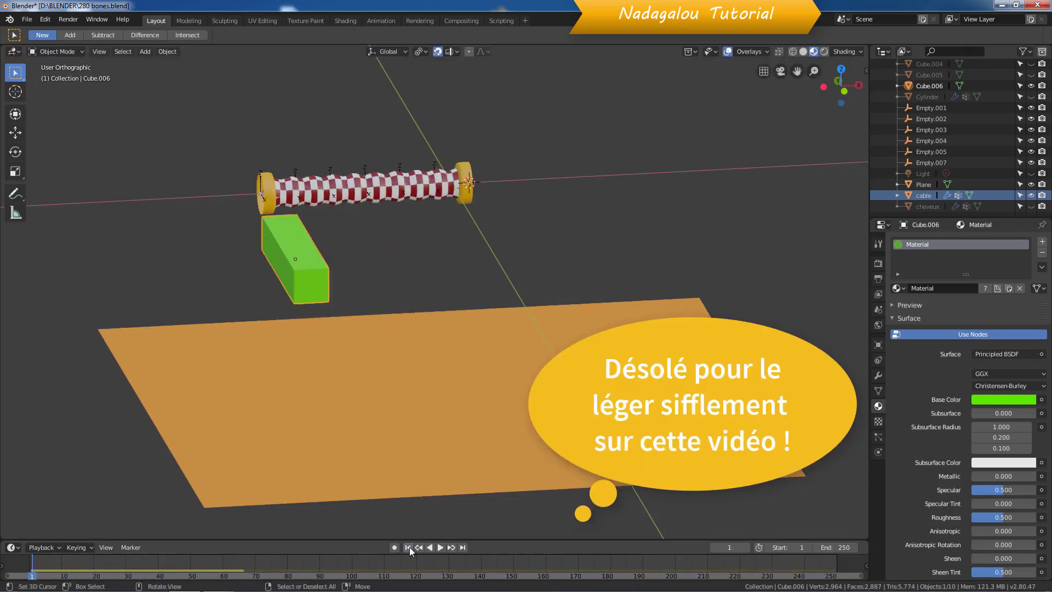
Hide the cable object, show cheveux instead, and preview its simulation before returning to the first frame
{"action": "left_click", "coordinate": [459, 187]}
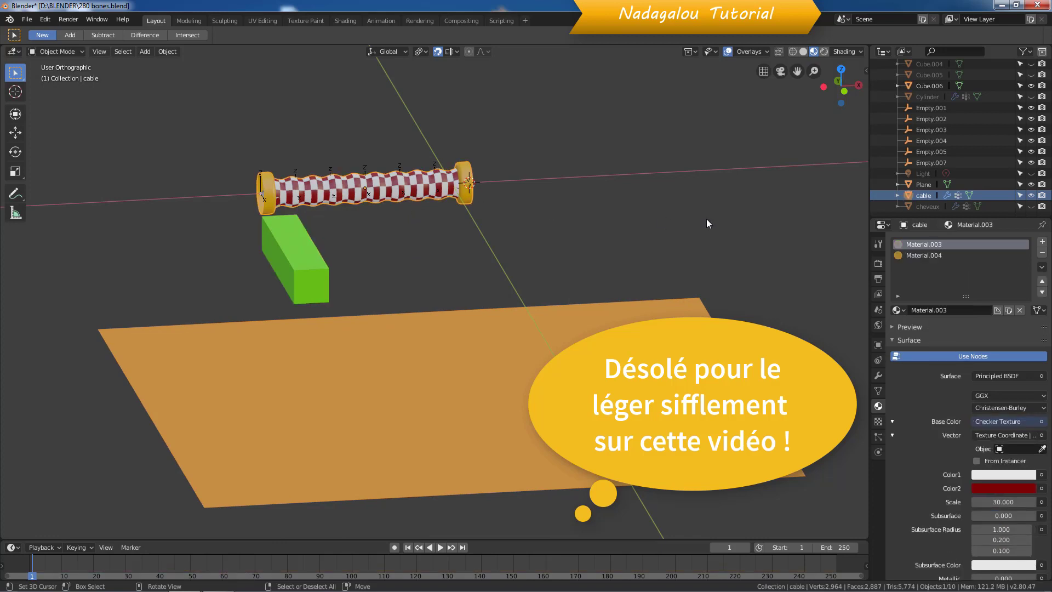
{"action": "left_click", "coordinate": [1031, 195]}
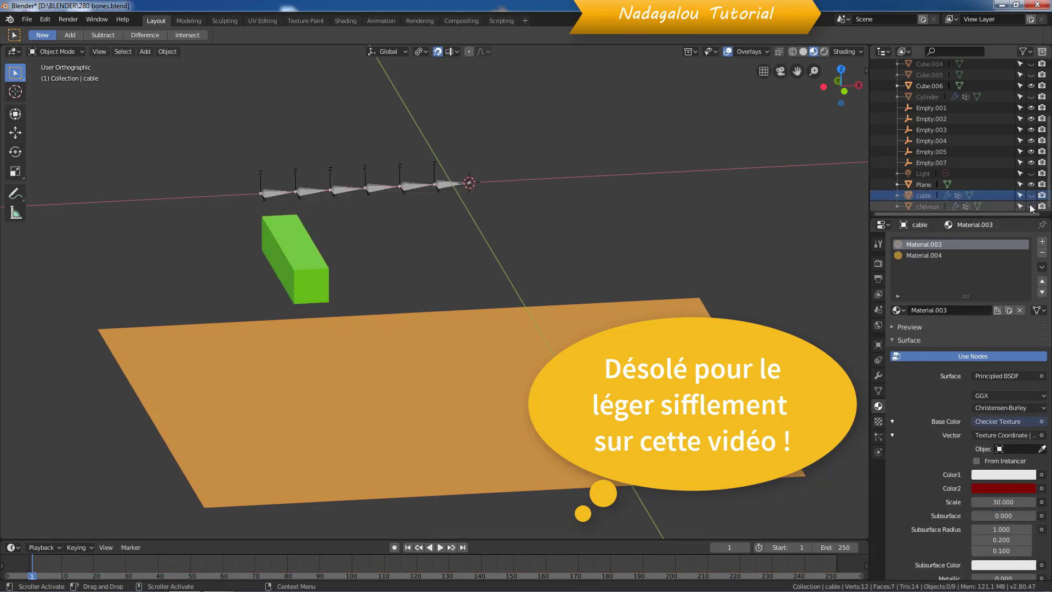
{"action": "left_click", "coordinate": [1031, 206]}
{"action": "left_click", "coordinate": [441, 547]}
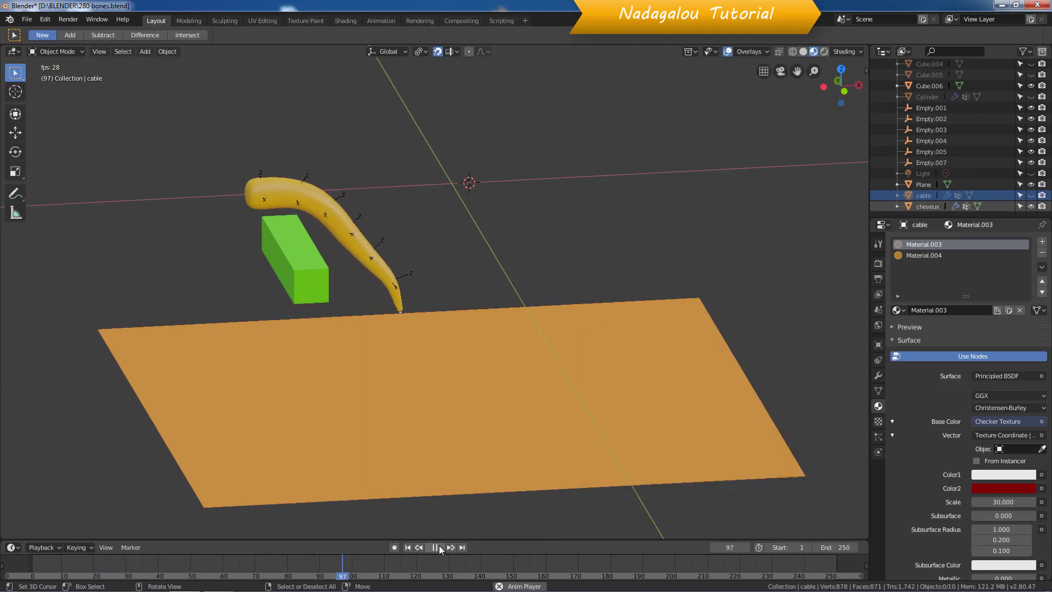
{"action": "left_click", "coordinate": [439, 546]}
{"action": "left_click", "coordinate": [406, 548]}
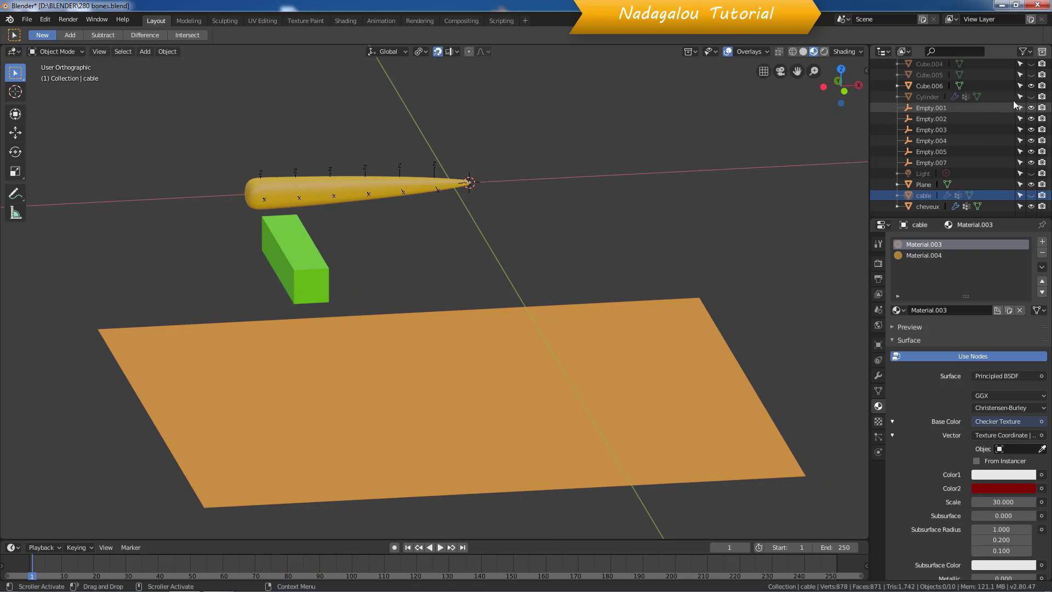
Show the Cylinder object in place of cheveux and preview its simulation before returning to the first frame
{"action": "left_click", "coordinate": [1031, 96]}
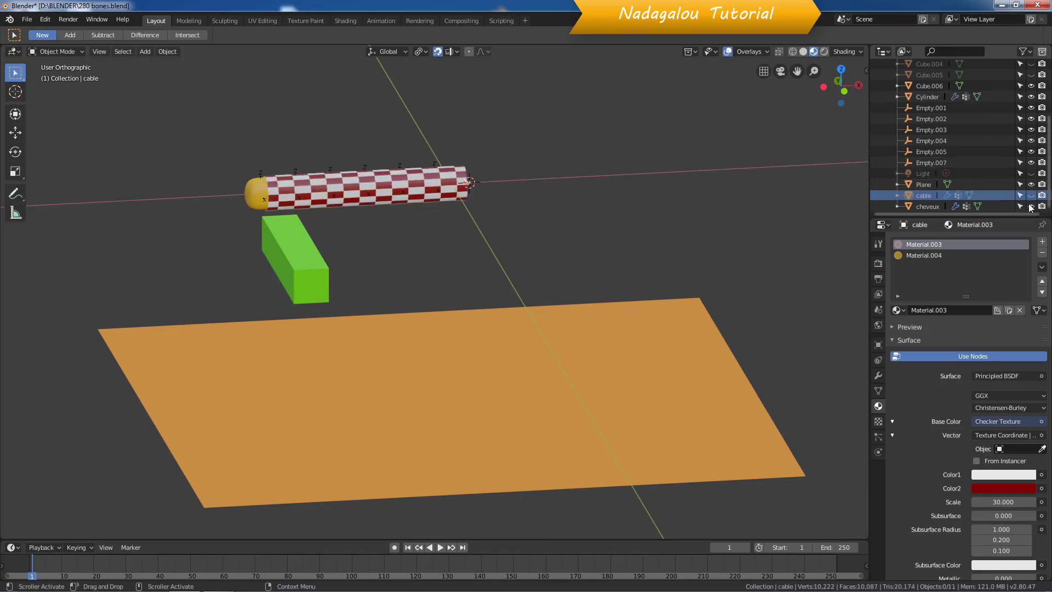
{"action": "left_click", "coordinate": [1031, 206]}
{"action": "left_click", "coordinate": [444, 546]}
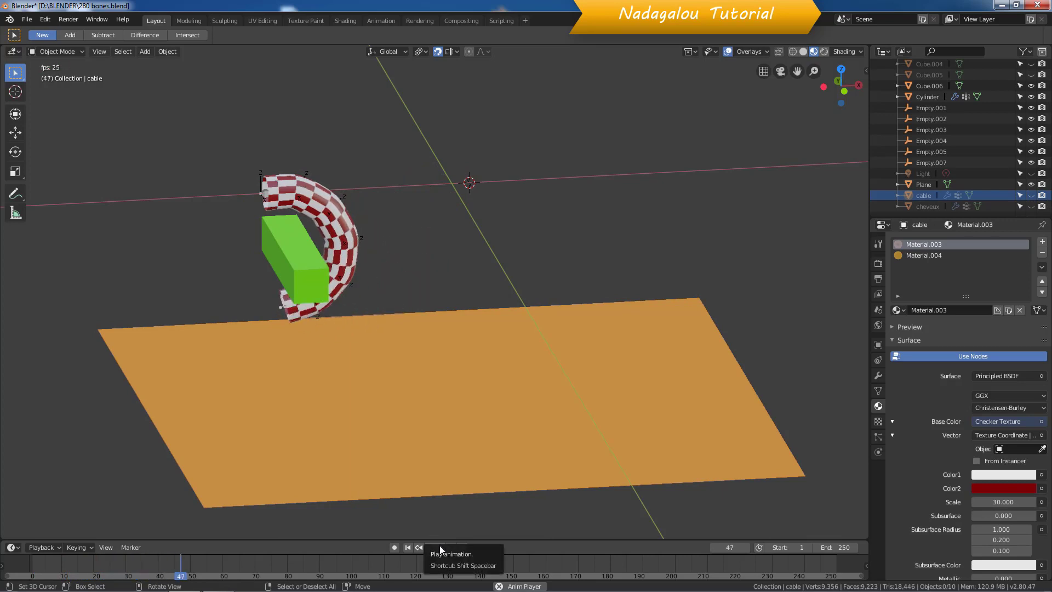
{"action": "left_click", "coordinate": [440, 548]}
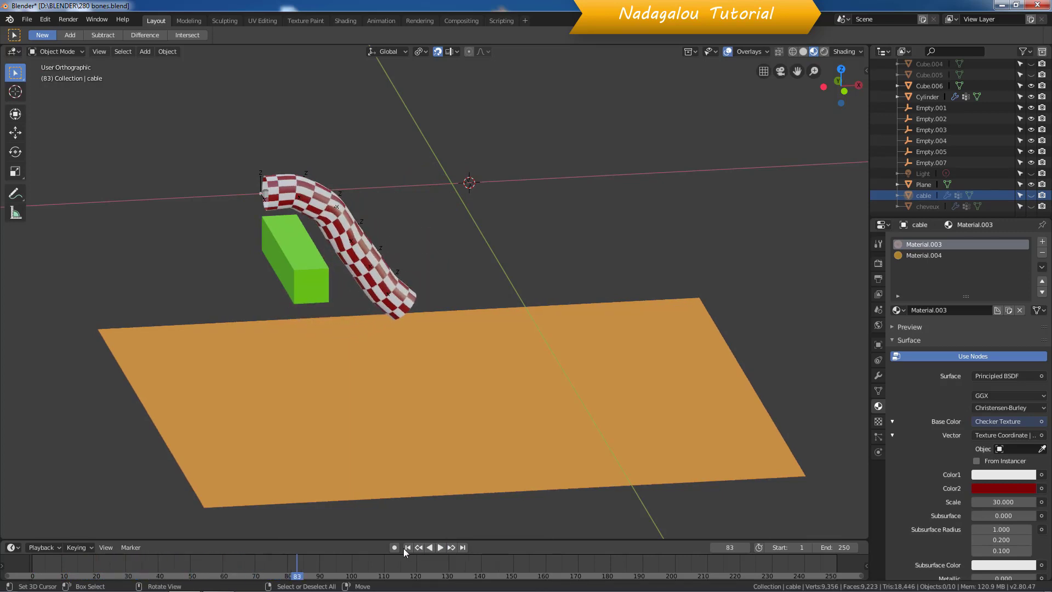
{"action": "left_click", "coordinate": [408, 548]}
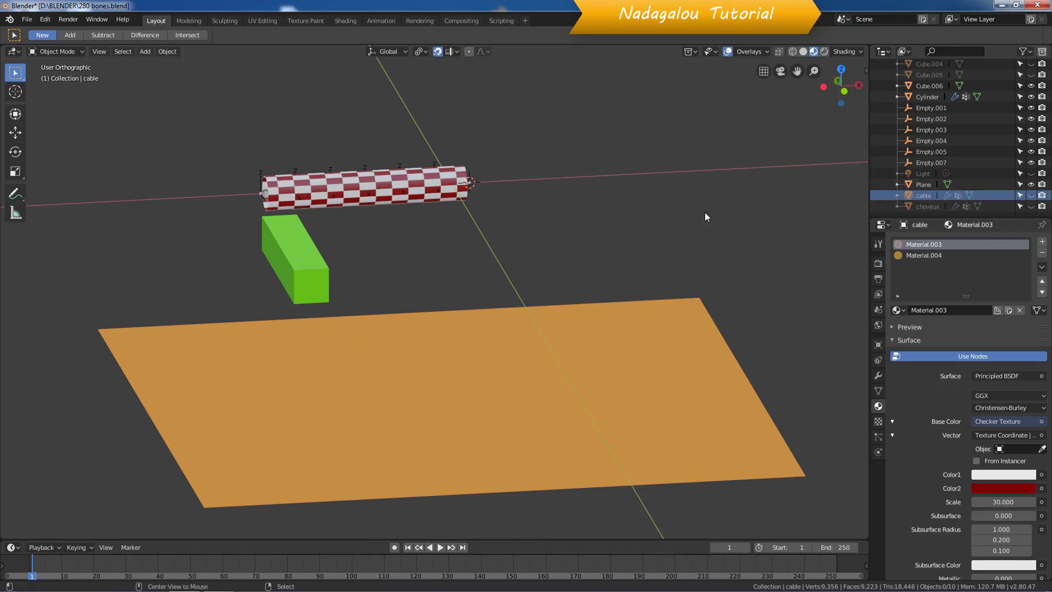
Reveal all hidden objects in the scene and hide only the light and the camera
{"action": "key", "text": "alt+h"}
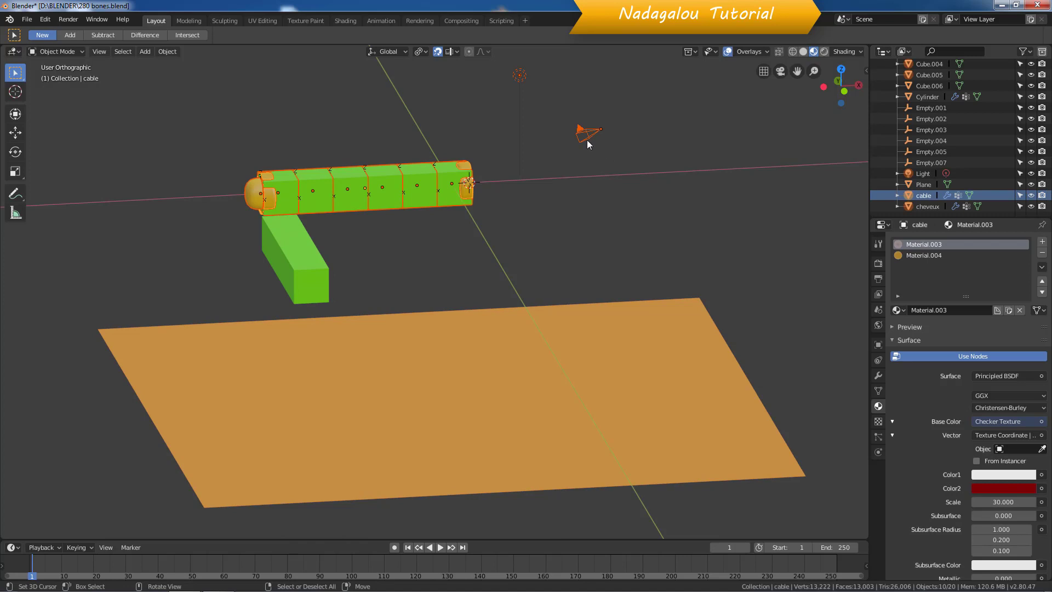
{"action": "left_click", "coordinate": [528, 80]}
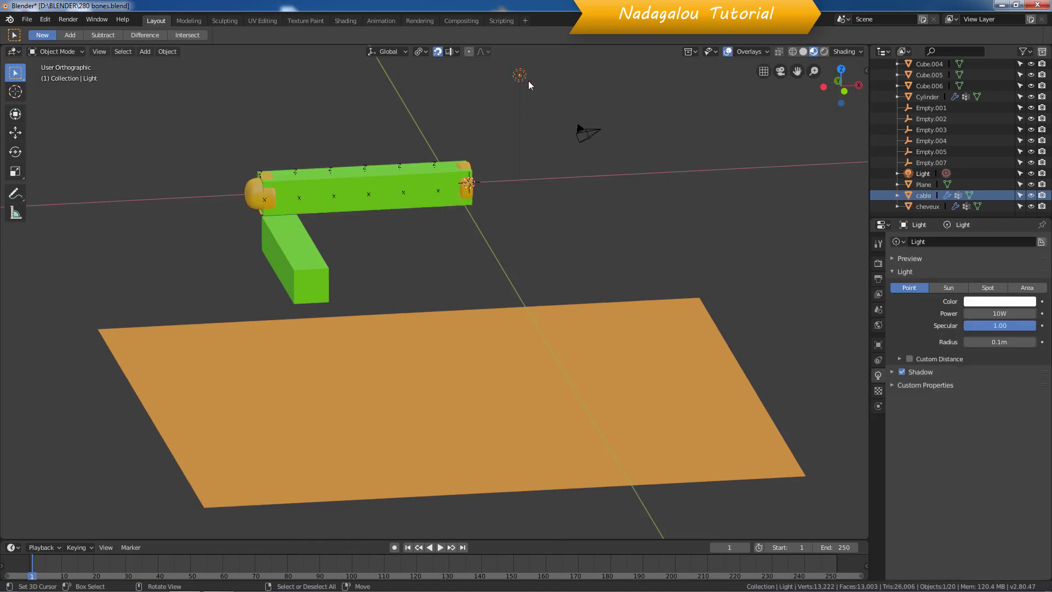
{"action": "left_click", "coordinate": [591, 134], "text": "shift"}
{"action": "key", "text": "h"}
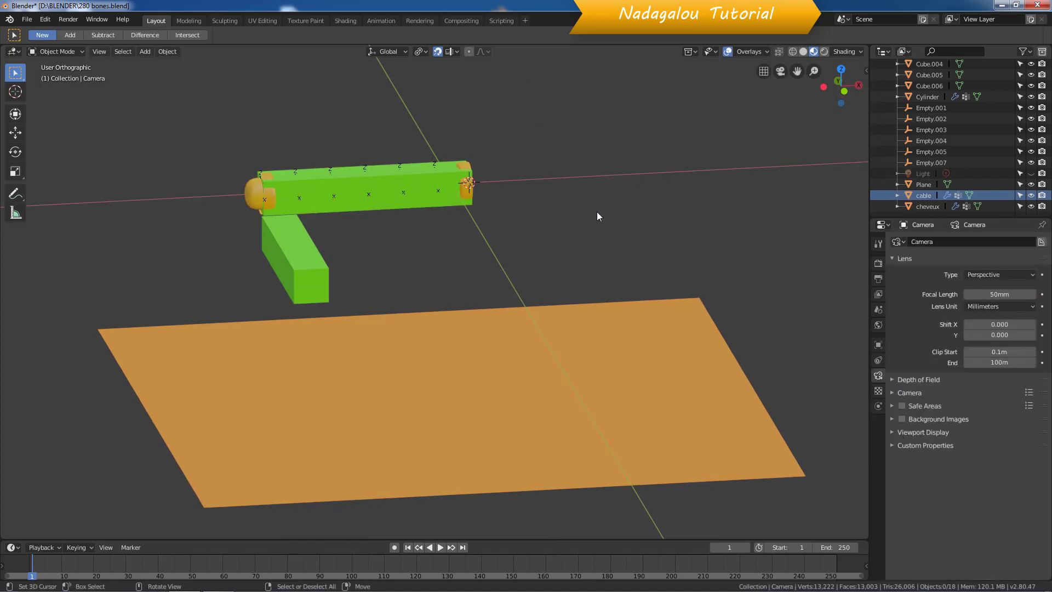
Hide the cheveux, cable and Cylinder meshes so only the cube chain, block and plane remain displayed
{"action": "left_click", "coordinate": [1032, 207]}
{"action": "left_click", "coordinate": [1032, 195]}
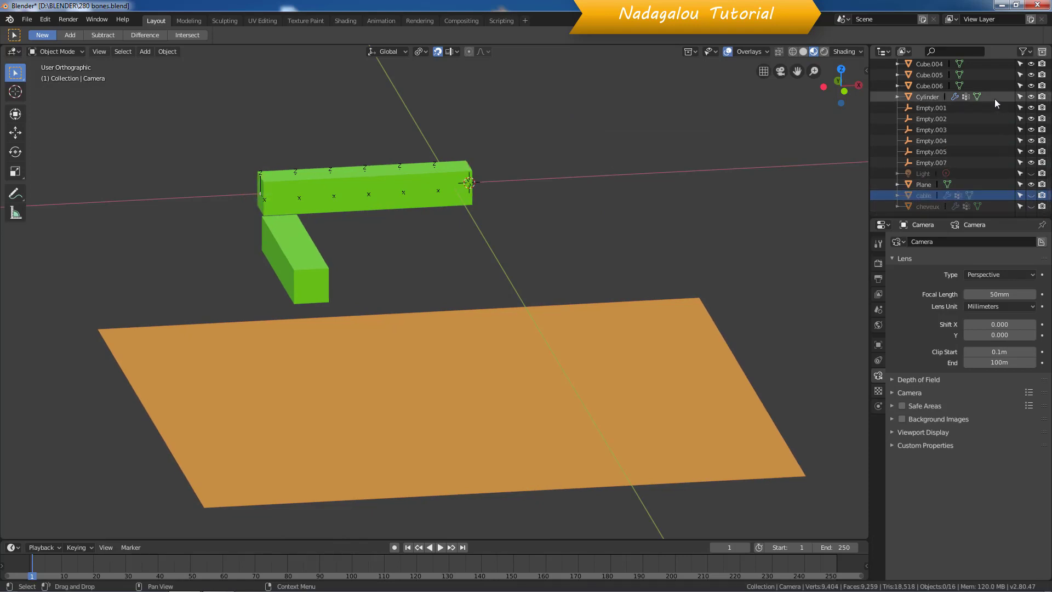
{"action": "left_click", "coordinate": [1031, 96]}
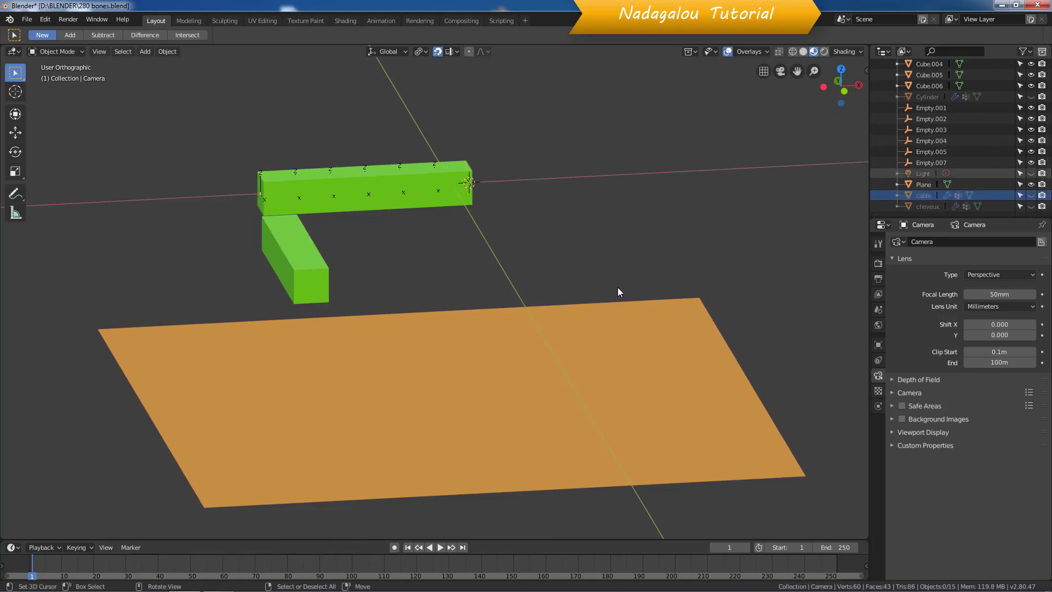
Select each cube of the chain in turn, from the one at the 3D cursor to Cube.005, to examine the segments
{"action": "mouse_move", "coordinate": [614, 291]}
{"action": "middle_mouse_down"}
{"action": "mouse_move", "coordinate": [614, 309]}
{"action": "mouse_move", "coordinate": [590, 309]}
{"action": "mouse_move", "coordinate": [600, 303]}
{"action": "middle_mouse_up"}
{"action": "left_click", "coordinate": [463, 174]}
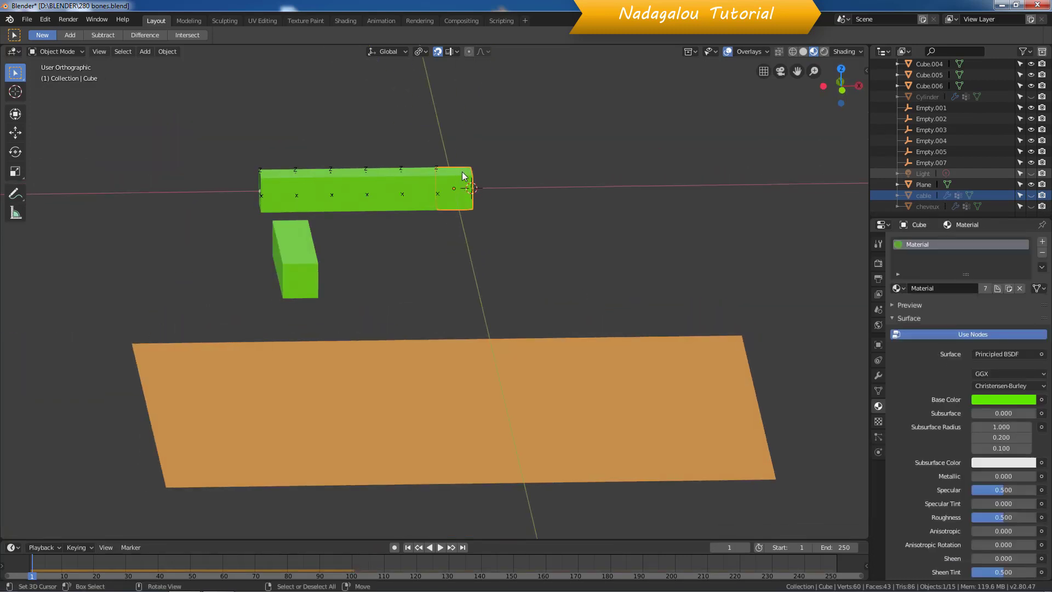
{"action": "left_click", "coordinate": [414, 178]}
{"action": "left_click", "coordinate": [380, 178]}
{"action": "left_click", "coordinate": [348, 179]}
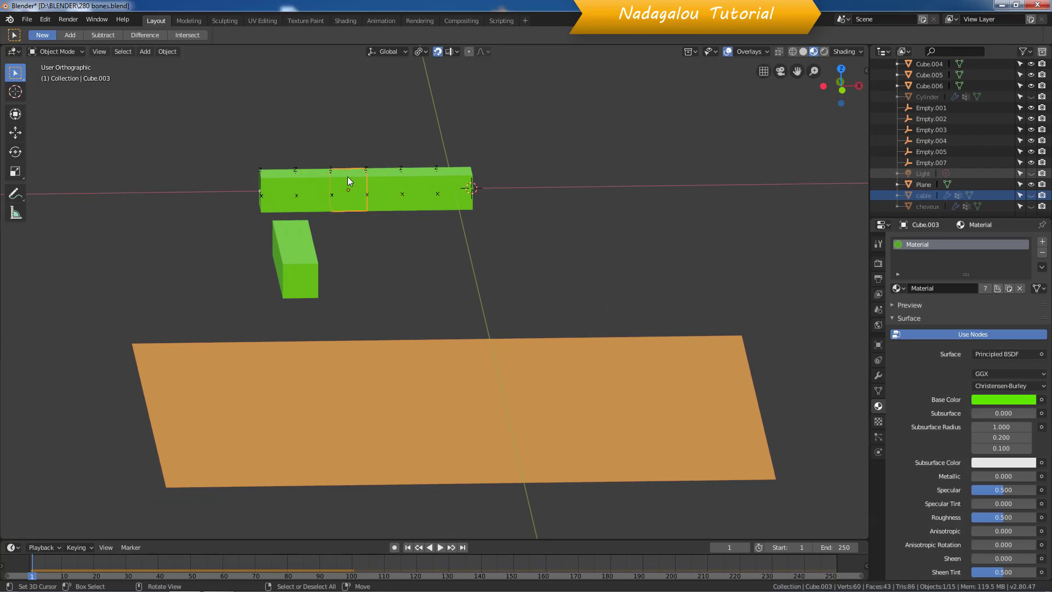
{"action": "left_click", "coordinate": [307, 180]}
{"action": "left_click", "coordinate": [278, 180]}
Switch the viewport to solid shading and disable Animated and Dynamic in Cube.005's rigid body settings
{"action": "left_click", "coordinate": [804, 52]}
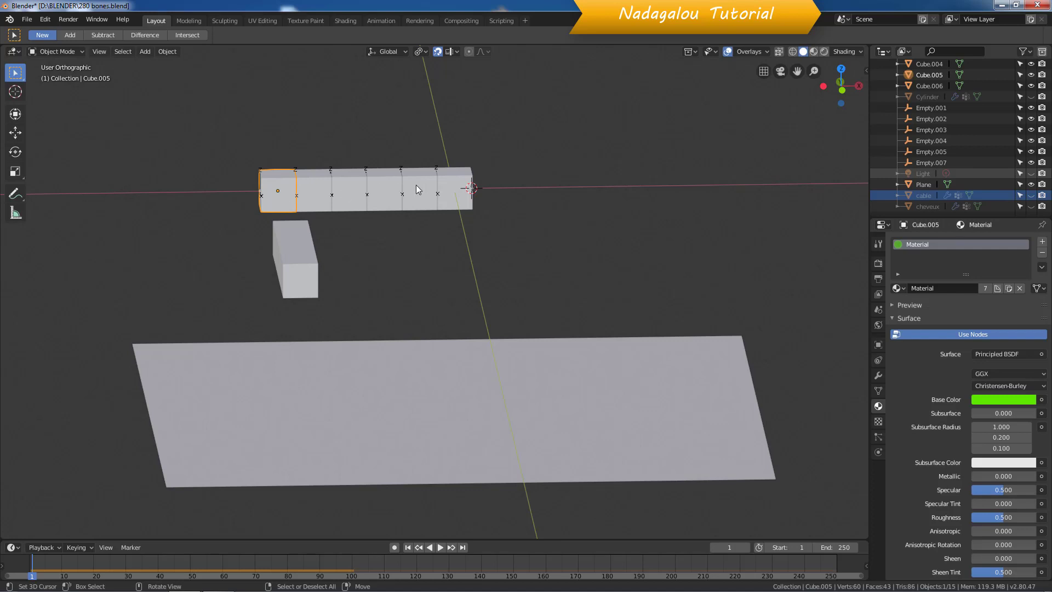
{"action": "left_click", "coordinate": [877, 453]}
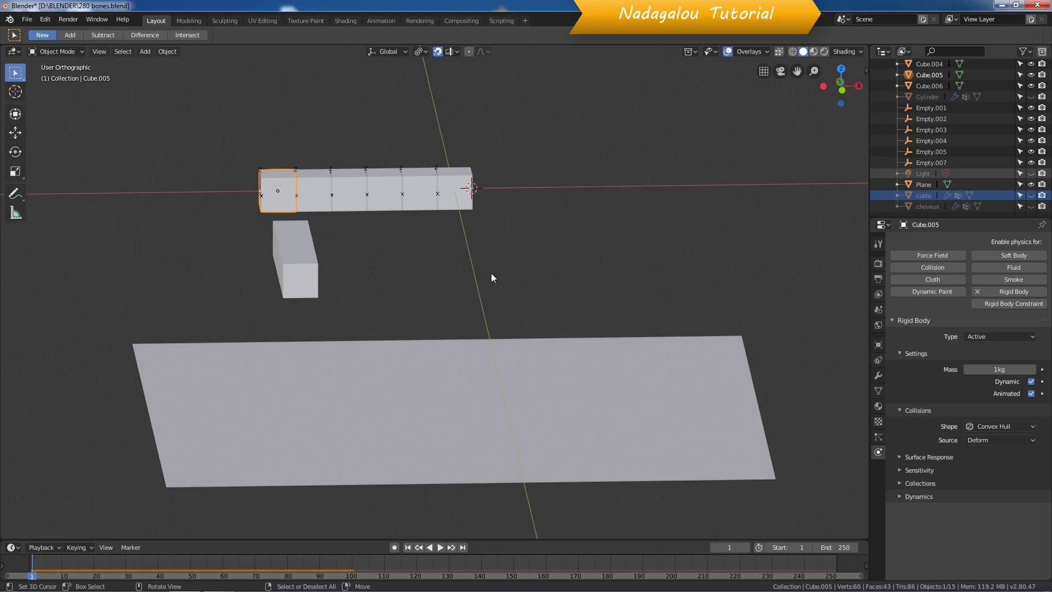
{"action": "left_click", "coordinate": [1032, 393]}
{"action": "left_click", "coordinate": [1031, 382]}
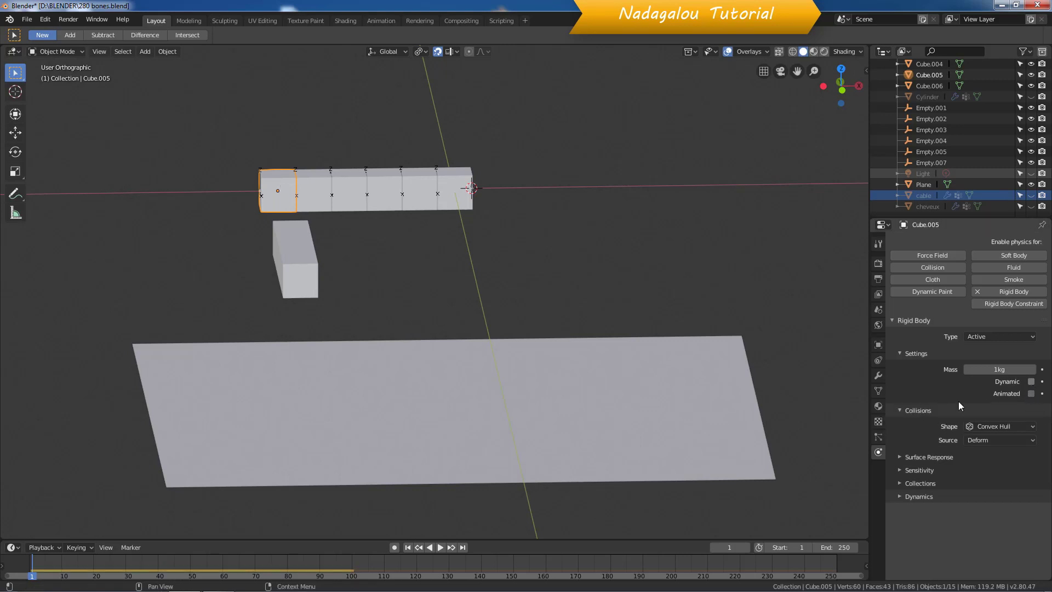
Play the cube chain's rigid body simulation and return to the first frame
{"action": "left_click", "coordinate": [441, 547]}
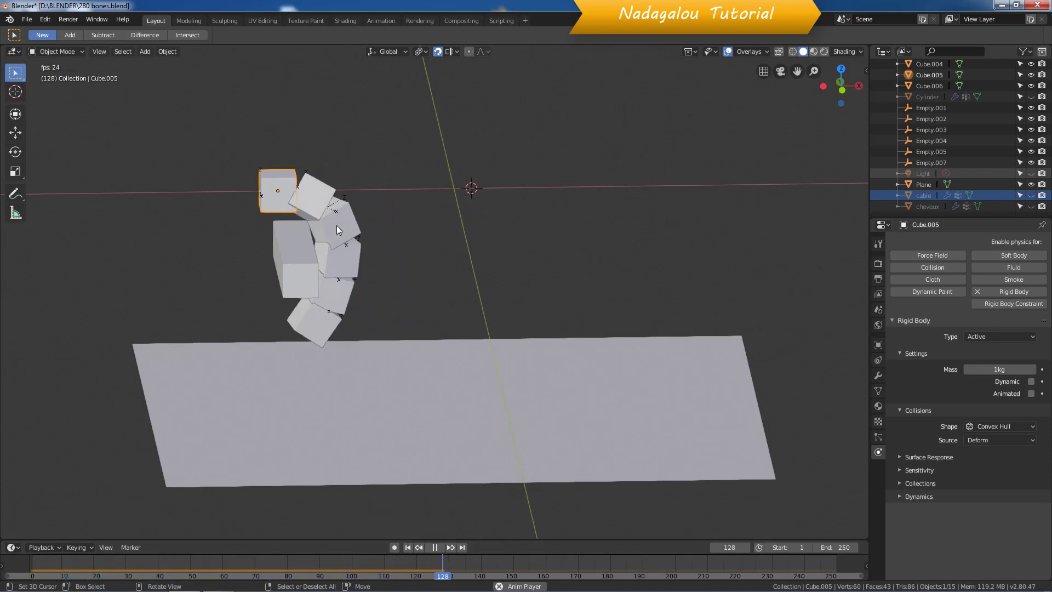
{"action": "left_click", "coordinate": [434, 548]}
{"action": "left_click", "coordinate": [408, 547]}
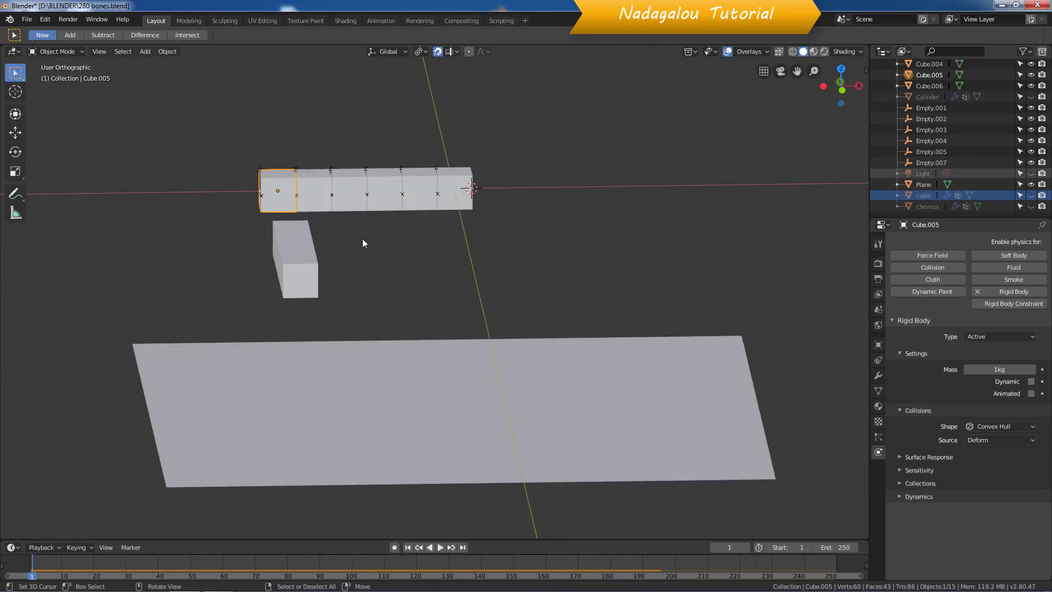
Examine the rigid body constraints of the empties at the cube joints, switching the viewport to wireframe shading
{"action": "left_click", "coordinate": [297, 173]}
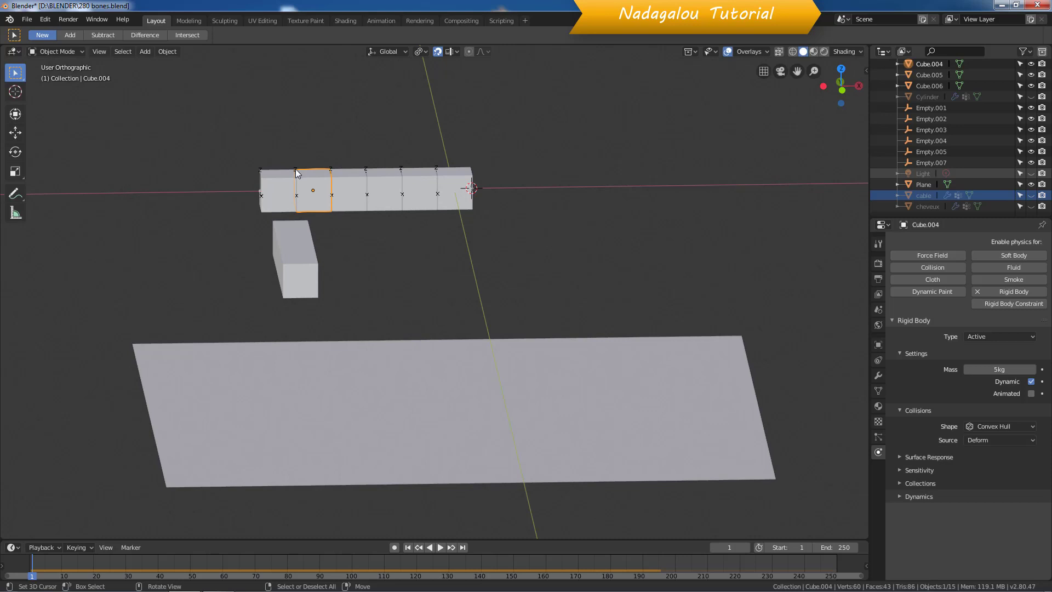
{"action": "left_click", "coordinate": [295, 169]}
{"action": "scroll", "coordinate": [295, 169], "scroll_direction": "up", "scroll_amount": 4}
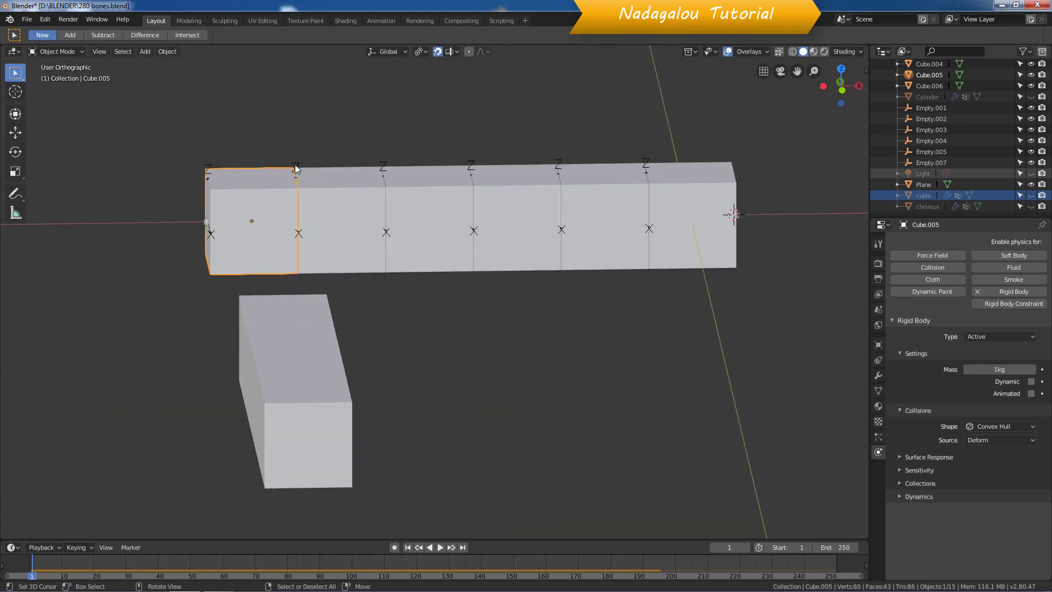
{"action": "left_click", "coordinate": [295, 167]}
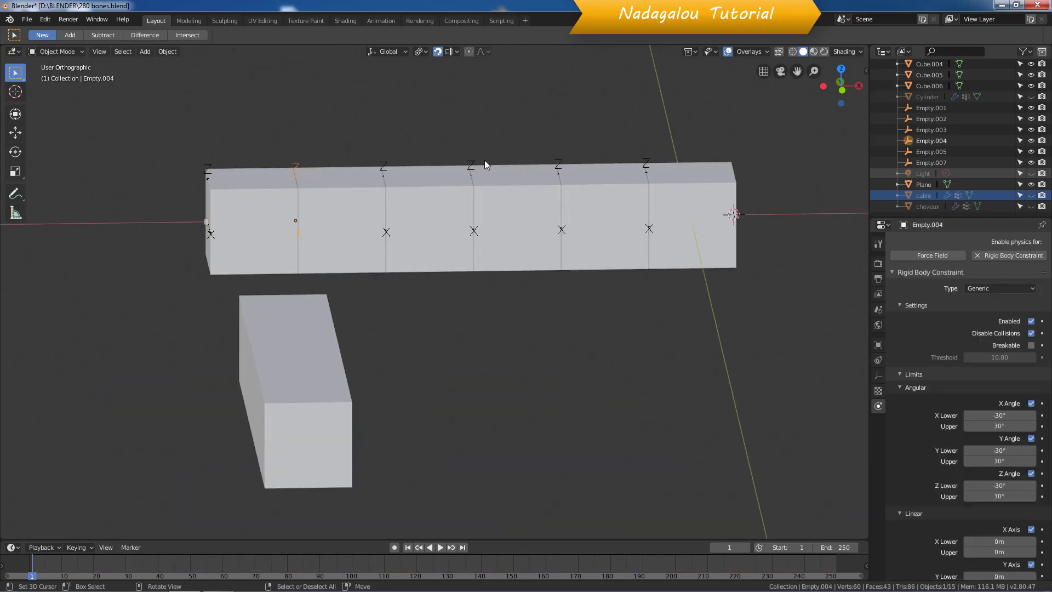
{"action": "left_click", "coordinate": [792, 52]}
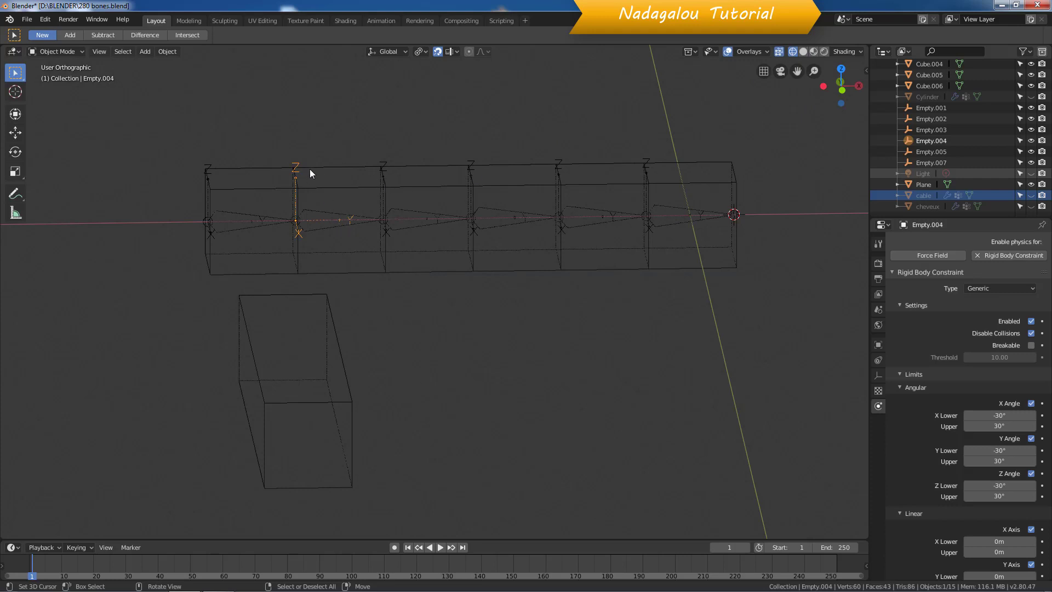
{"action": "left_click", "coordinate": [383, 163]}
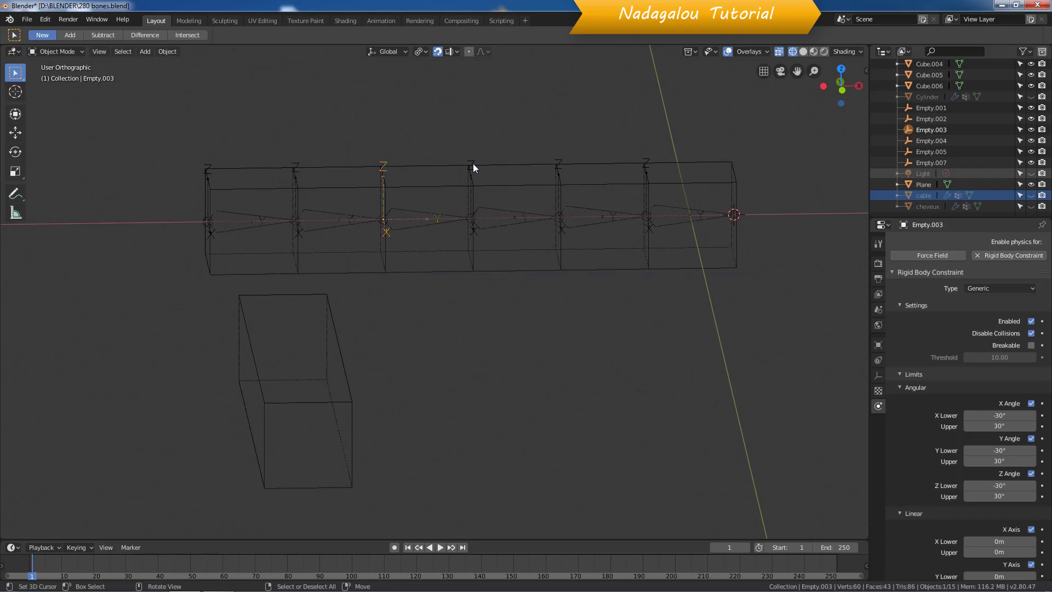
{"action": "left_click", "coordinate": [473, 168]}
{"action": "left_click", "coordinate": [471, 164]}
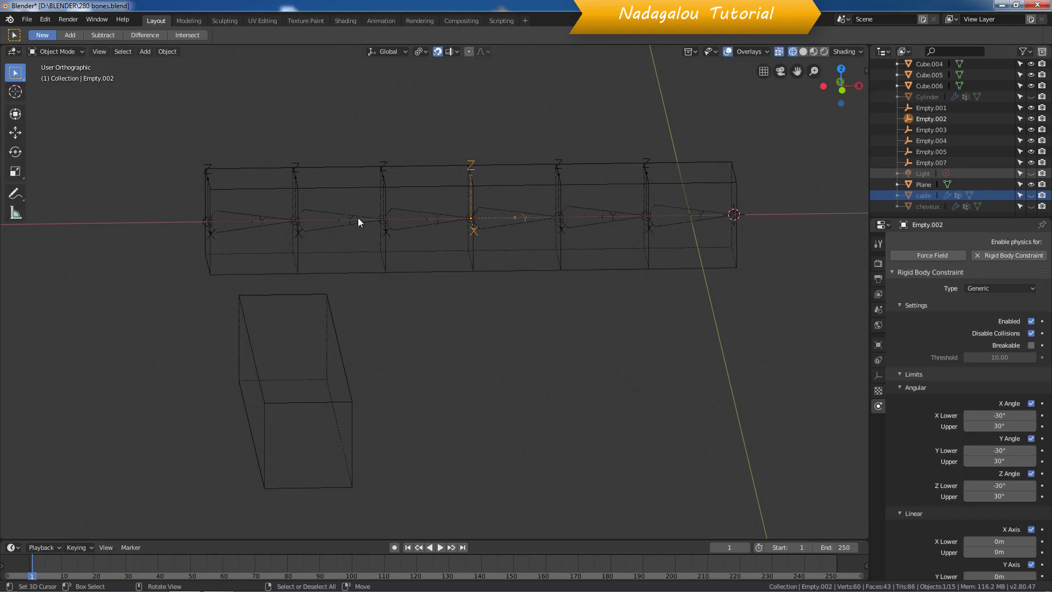
Select the armature inside the cubes, play the simulation to examine how its bones follow, and return to the first frame
{"action": "left_click", "coordinate": [326, 225]}
{"action": "left_click", "coordinate": [340, 226]}
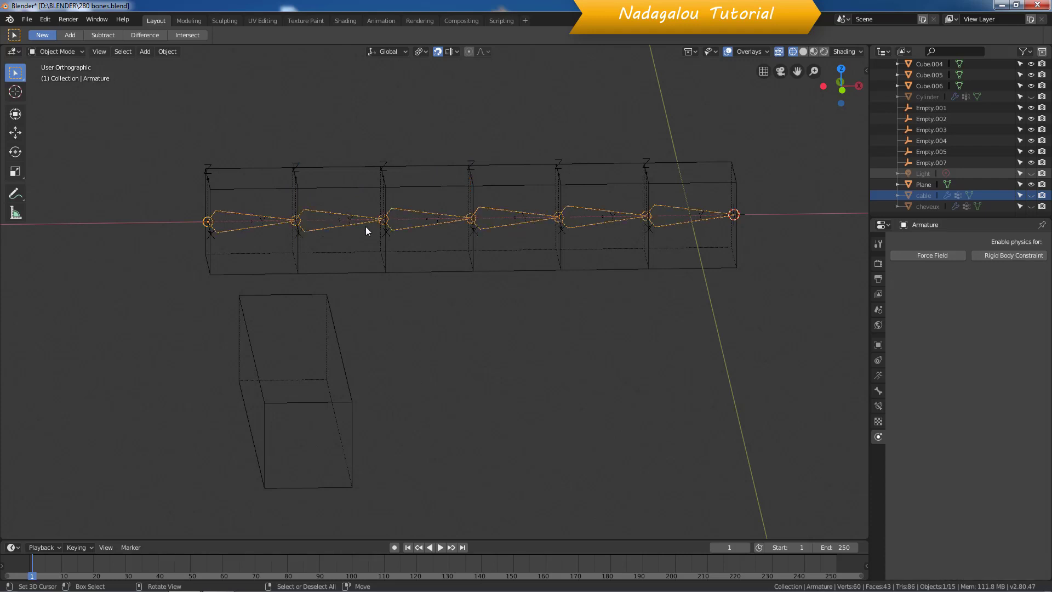
{"action": "left_click", "coordinate": [442, 547]}
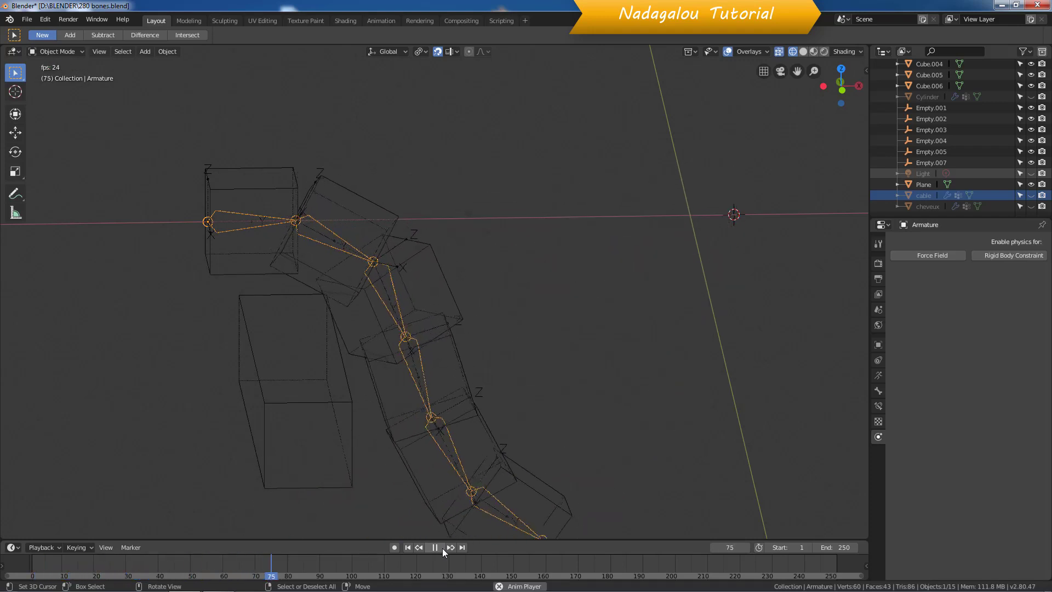
{"action": "left_click", "coordinate": [436, 548]}
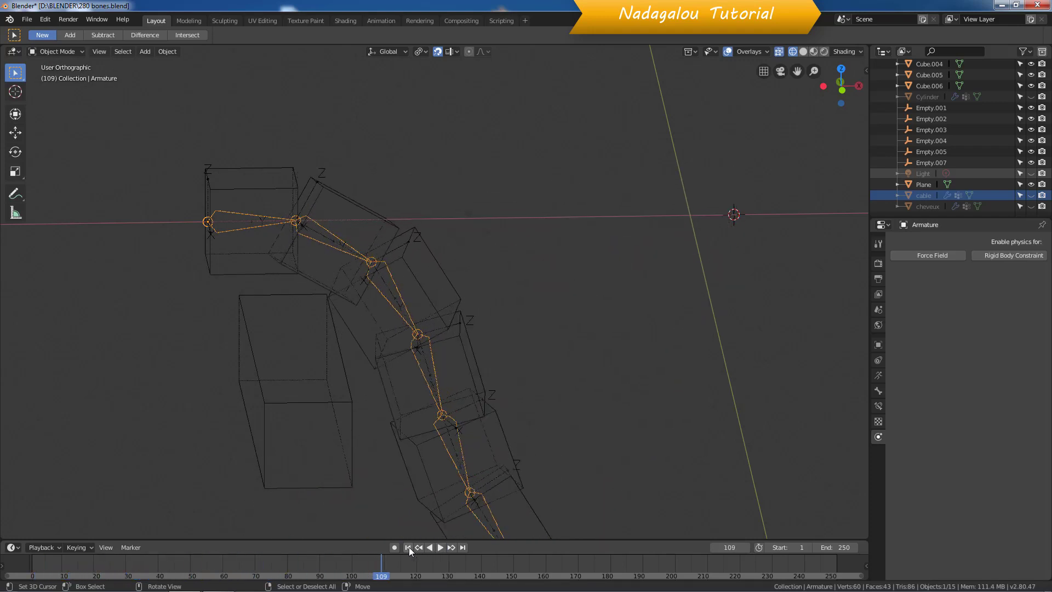
{"action": "left_click", "coordinate": [408, 547]}
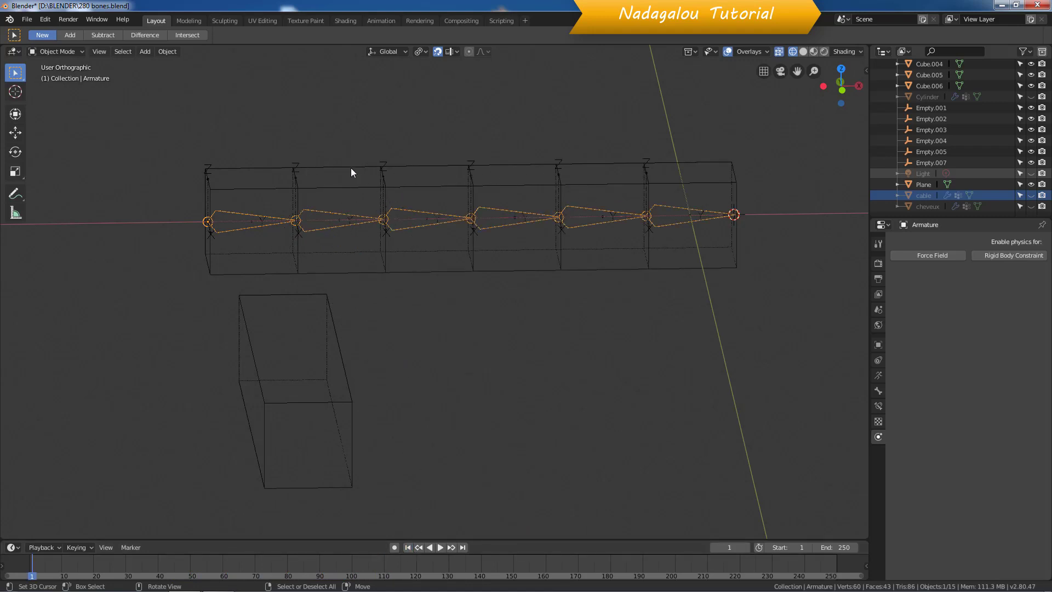
Examine the angular limits, linear limits and linked objects in the rigid body constraint of Empty.003
{"action": "left_click", "coordinate": [385, 164]}
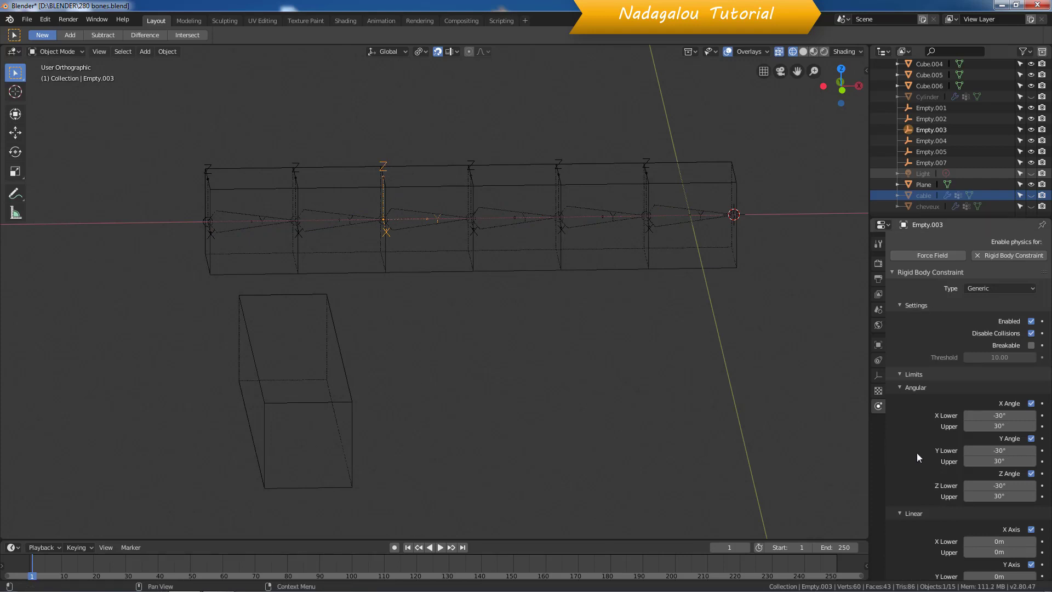
{"action": "scroll", "coordinate": [920, 453], "scroll_direction": "down", "scroll_amount": 5}
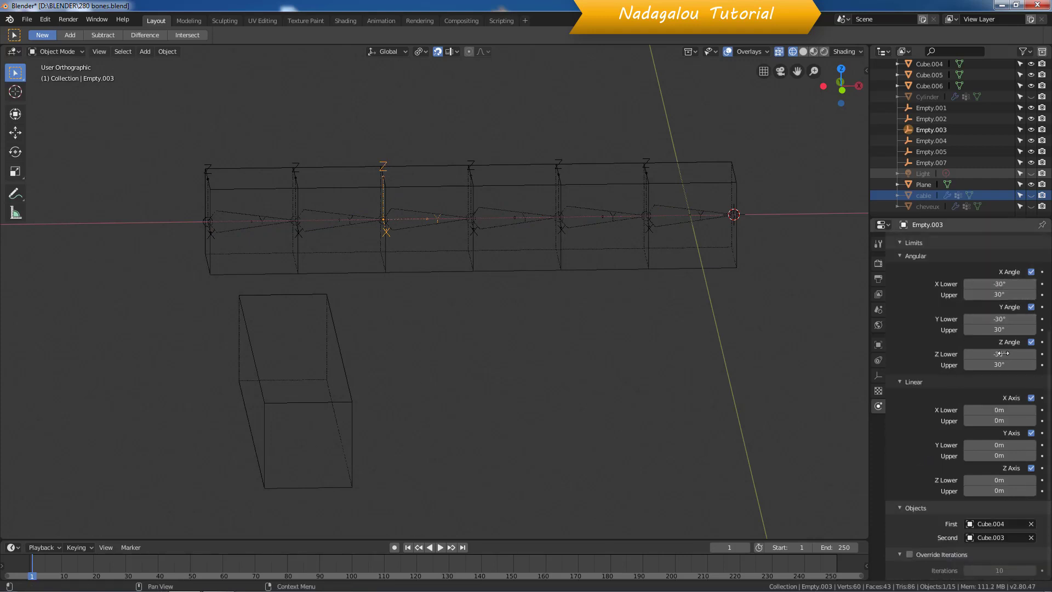
{"action": "scroll", "coordinate": [712, 317], "scroll_direction": "down", "scroll_amount": 2}
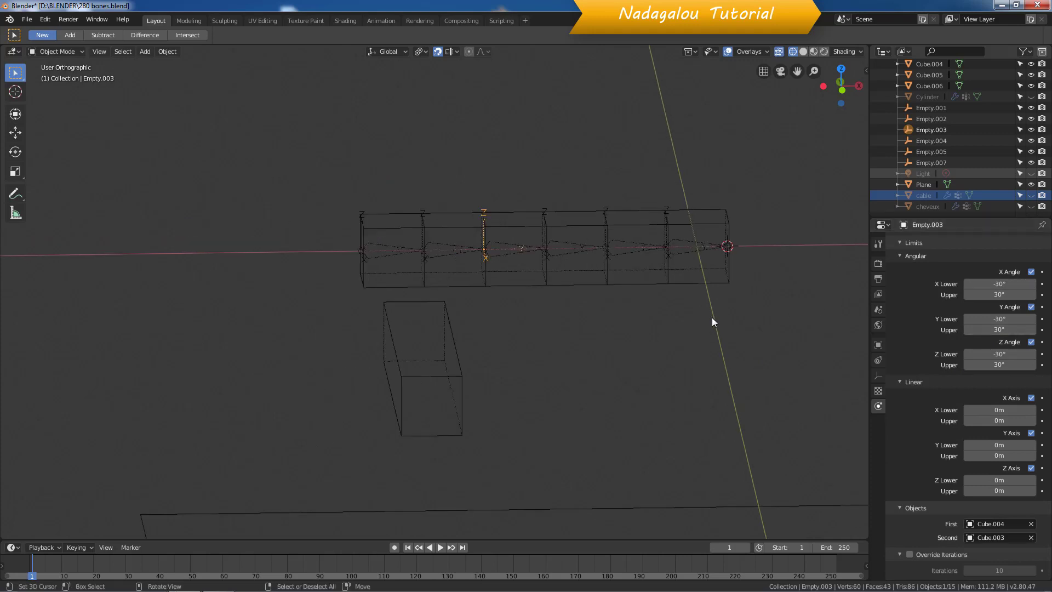
Try to connect the chain's end cube and its neighbour Cube.001 with the Rigid Body Connect operation in front view
{"action": "scroll", "coordinate": [712, 317], "scroll_direction": "down", "scroll_amount": 1}
{"action": "key", "text": "KP_1"}
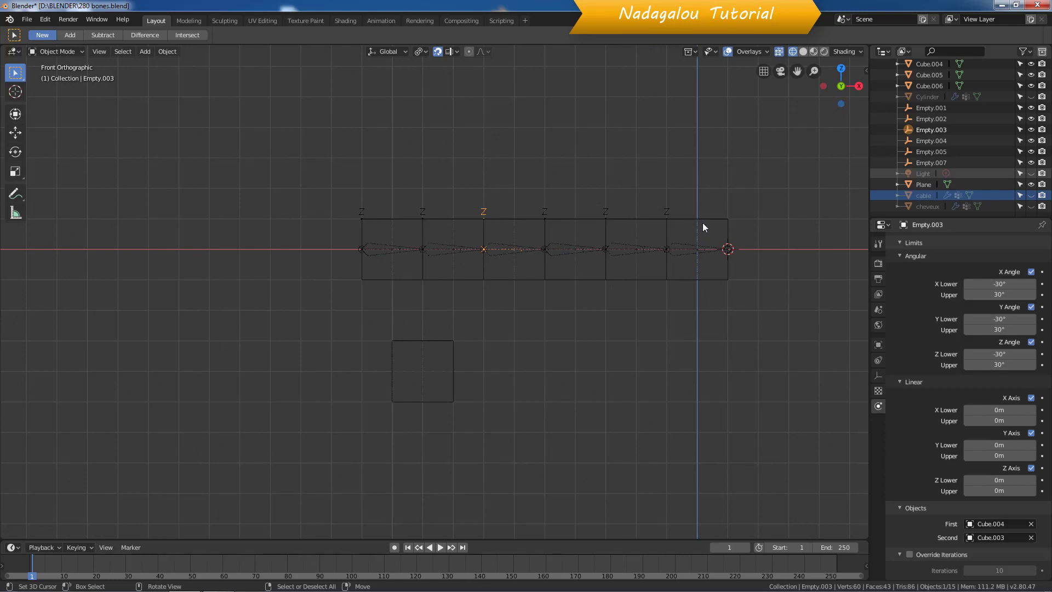
{"action": "left_click", "coordinate": [705, 225]}
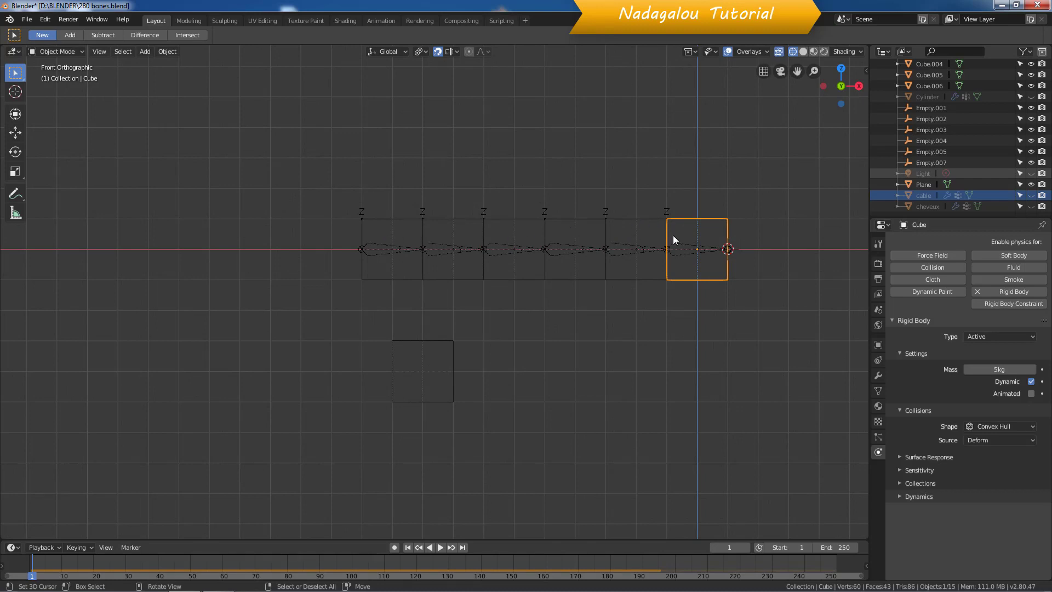
{"action": "left_click", "coordinate": [650, 220]}
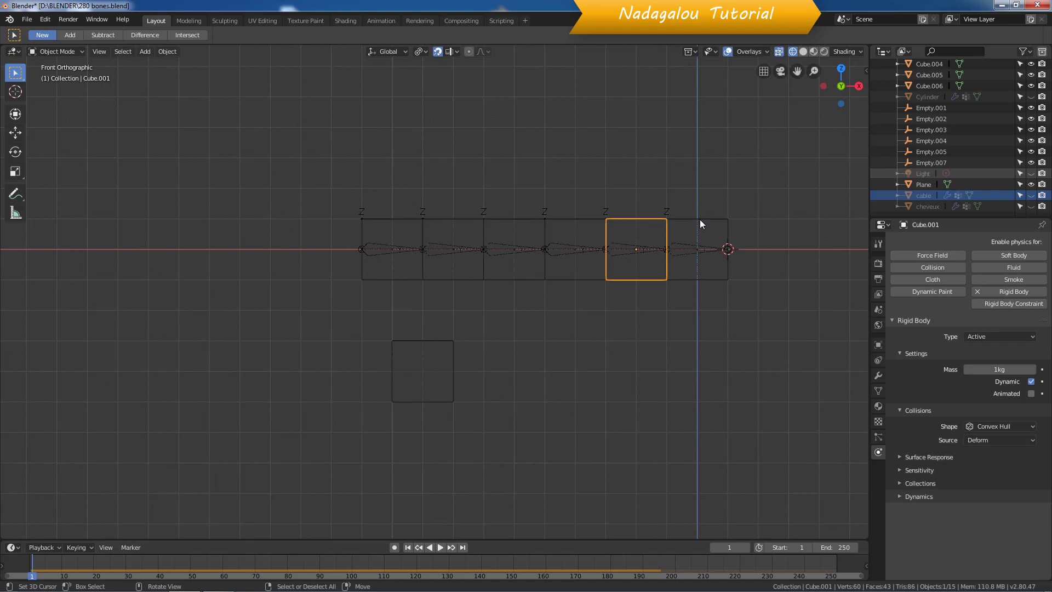
{"action": "left_click", "coordinate": [699, 220]}
{"action": "left_click", "coordinate": [650, 219], "text": "shift"}
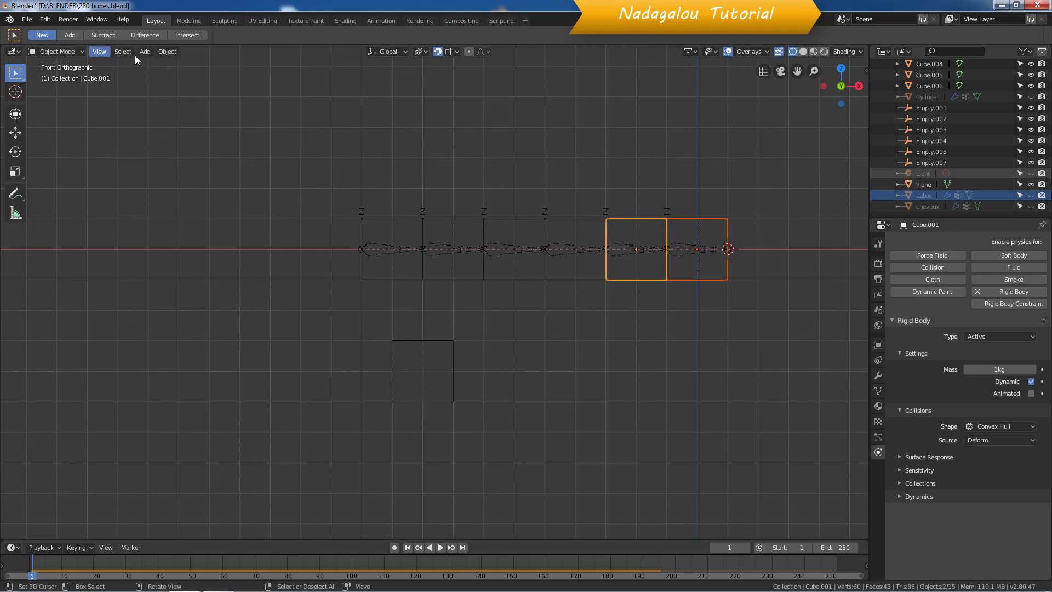
{"action": "left_click", "coordinate": [162, 53]}
{"action": "mouse_move", "coordinate": [216, 308]}
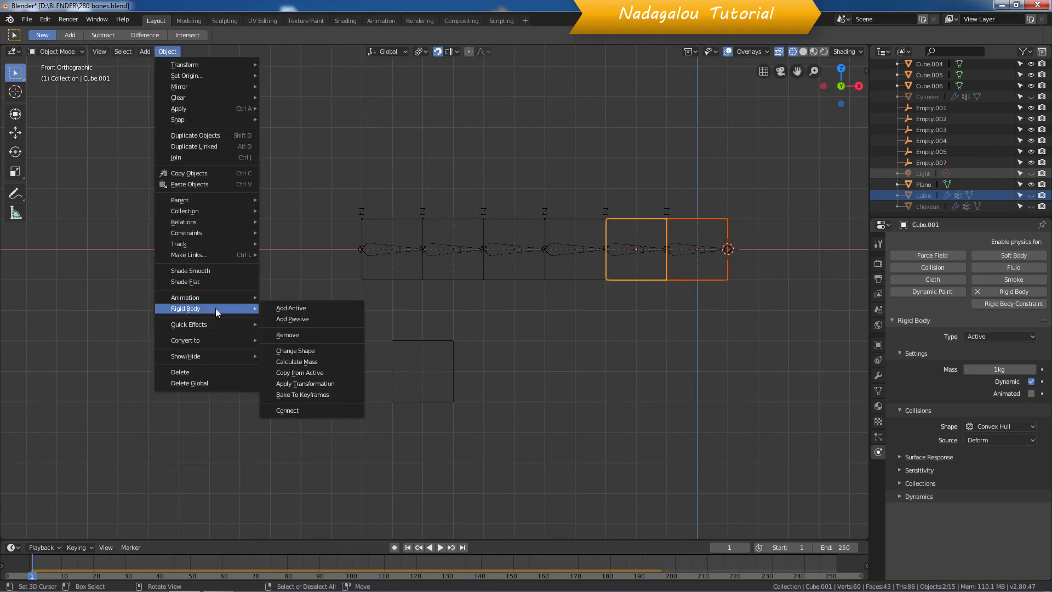
{"action": "left_click", "coordinate": [299, 411]}
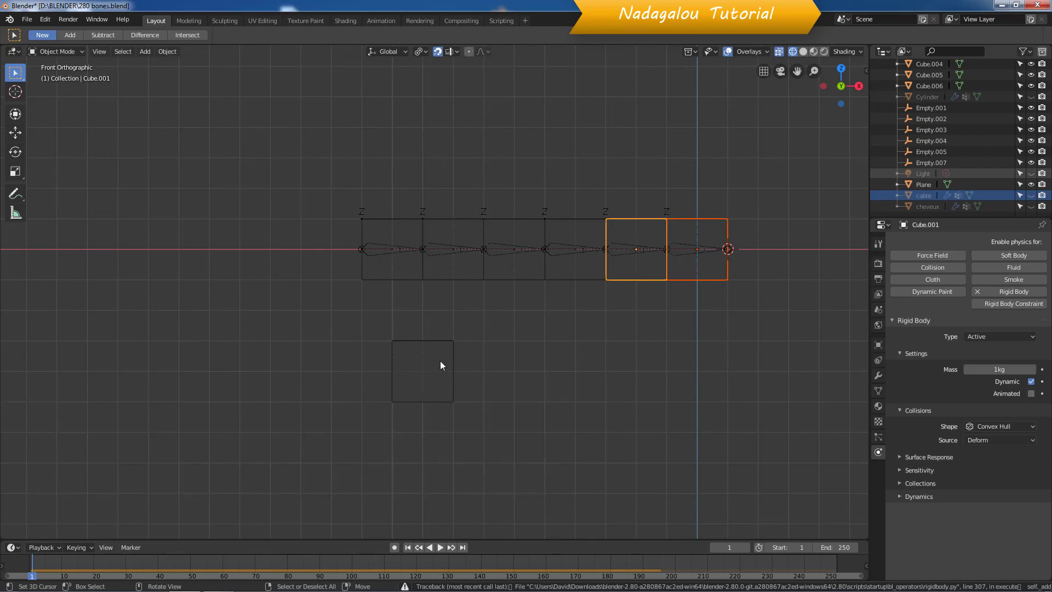
Duplicate the separate cube below the chain and place the copy 2 m along the X axis
{"action": "left_click", "coordinate": [453, 351]}
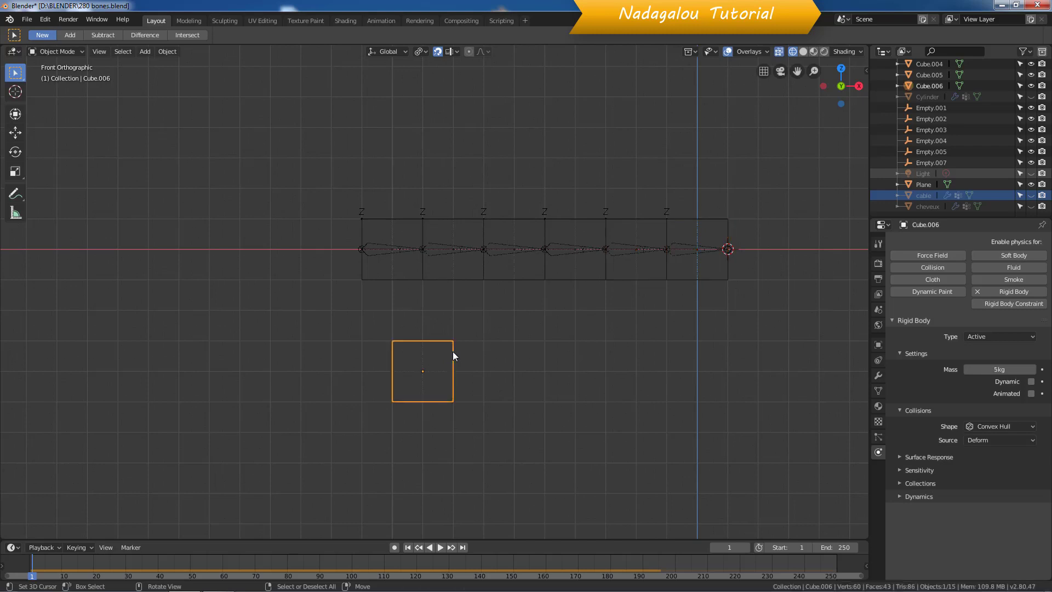
{"action": "key", "text": "shift+d"}
{"action": "key", "text": "x"}
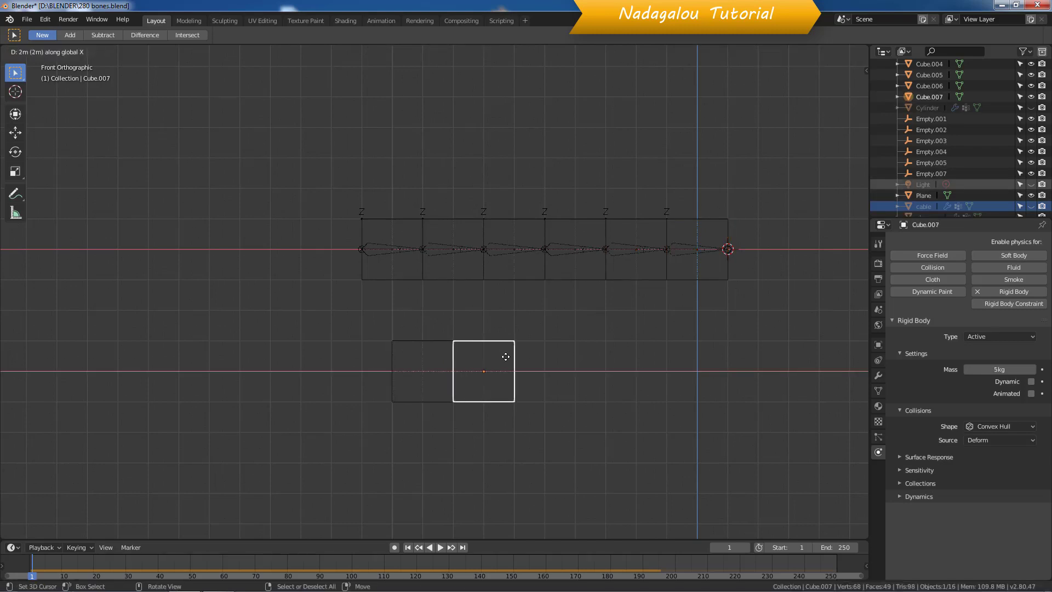
{"action": "left_click", "coordinate": [505, 357]}
Snap the 3D cursor to the midpoint of the two lower cubes and add an Arrows empty there
{"action": "left_click", "coordinate": [445, 348], "text": "shift"}
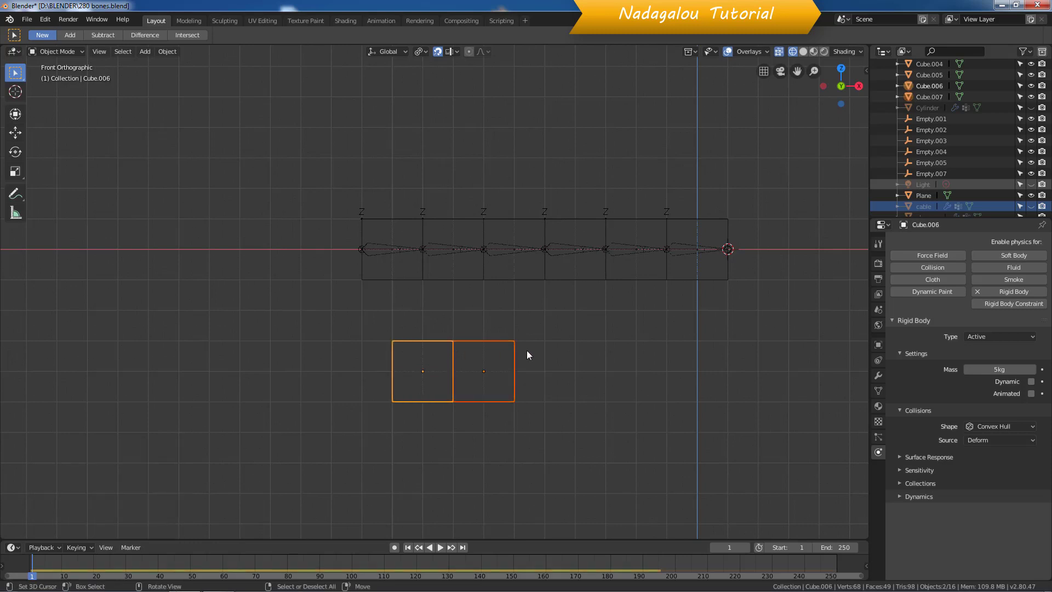
{"action": "key", "text": "shift+s"}
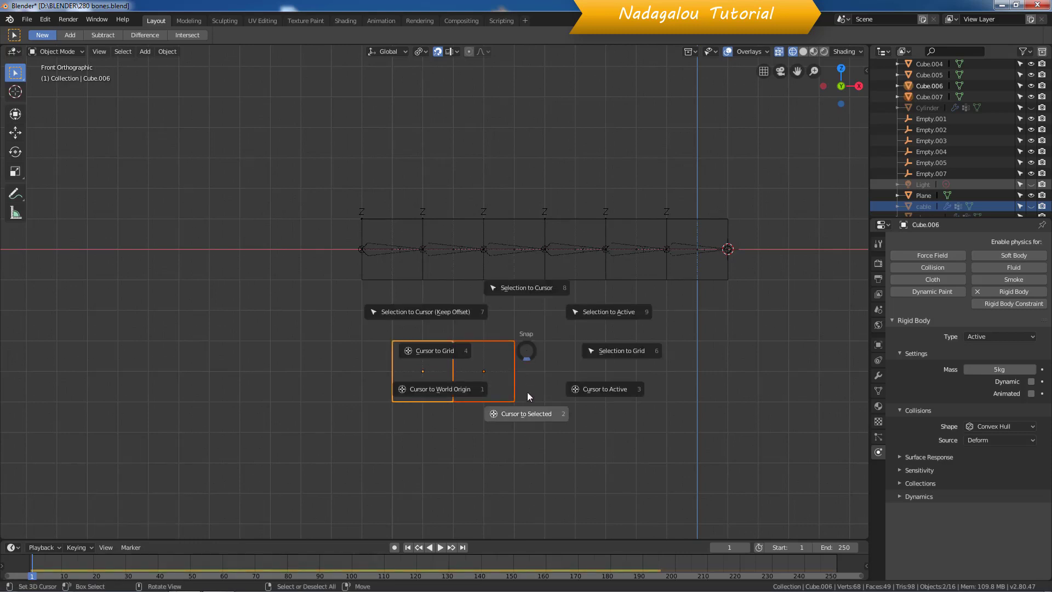
{"action": "left_click", "coordinate": [519, 416]}
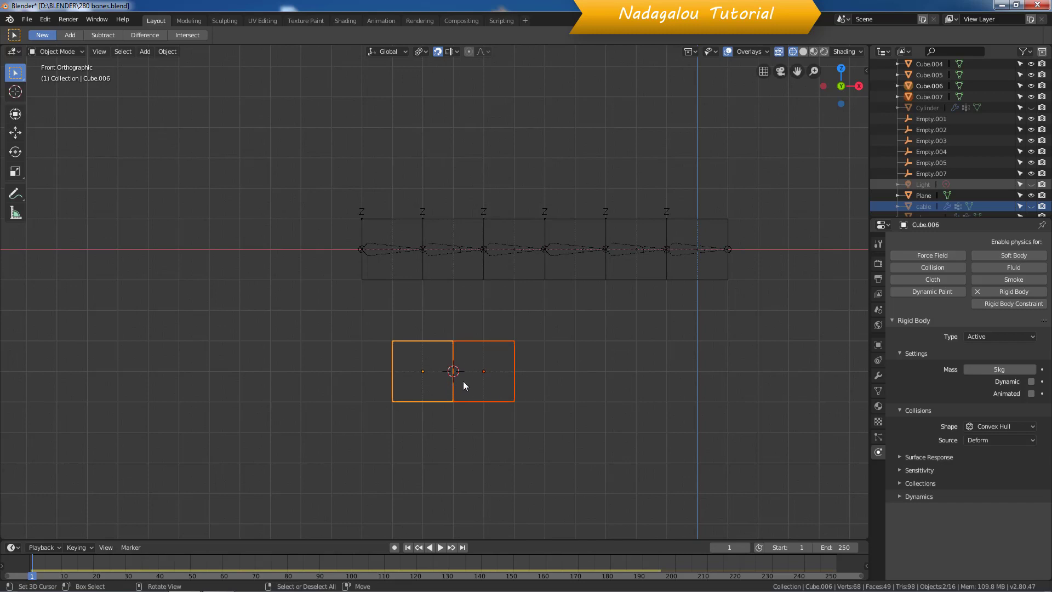
{"action": "key", "text": "shift+a"}
{"action": "mouse_move", "coordinate": [463, 382]}
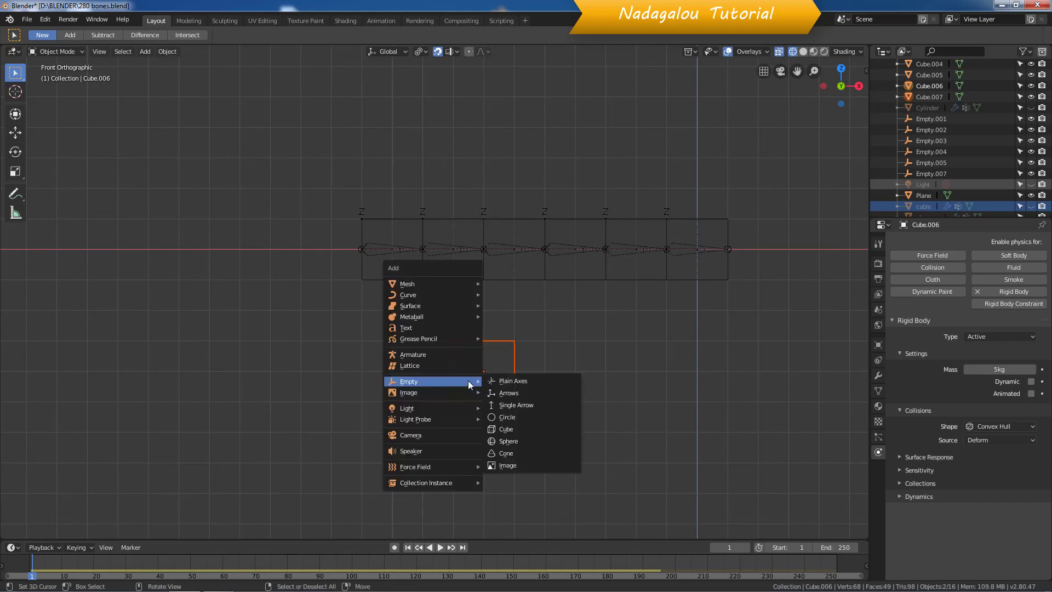
{"action": "left_click", "coordinate": [506, 393]}
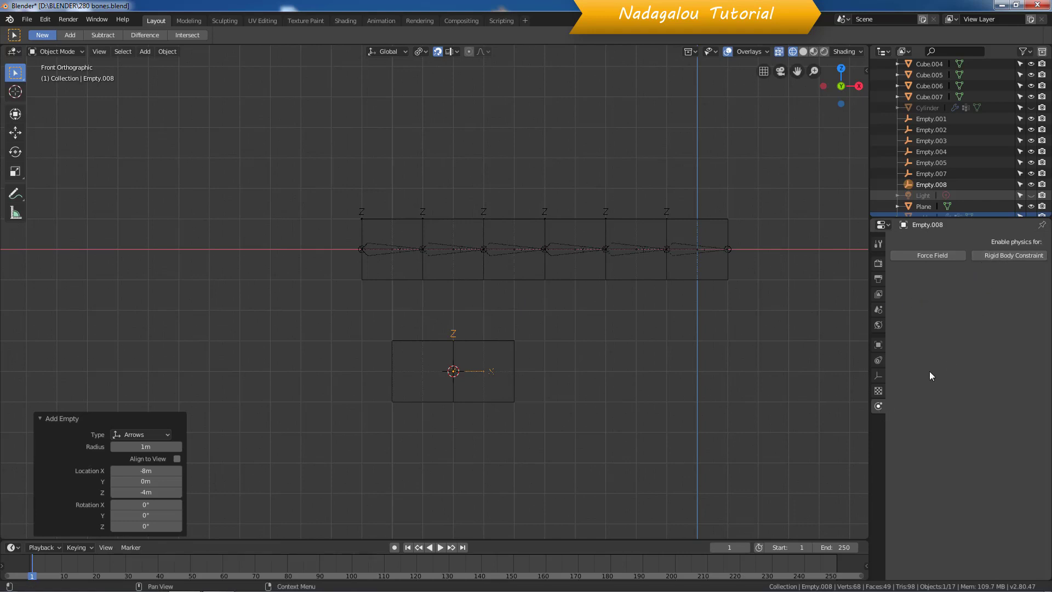
Add a rigid body constraint of type Generic to the new empty
{"action": "left_click", "coordinate": [1001, 258]}
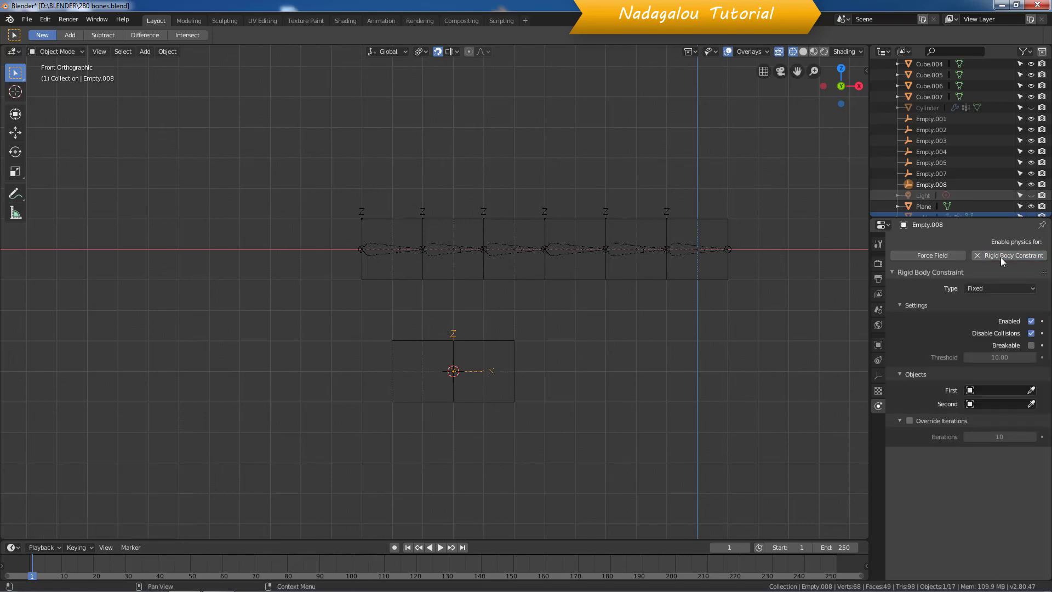
{"action": "left_click", "coordinate": [988, 288]}
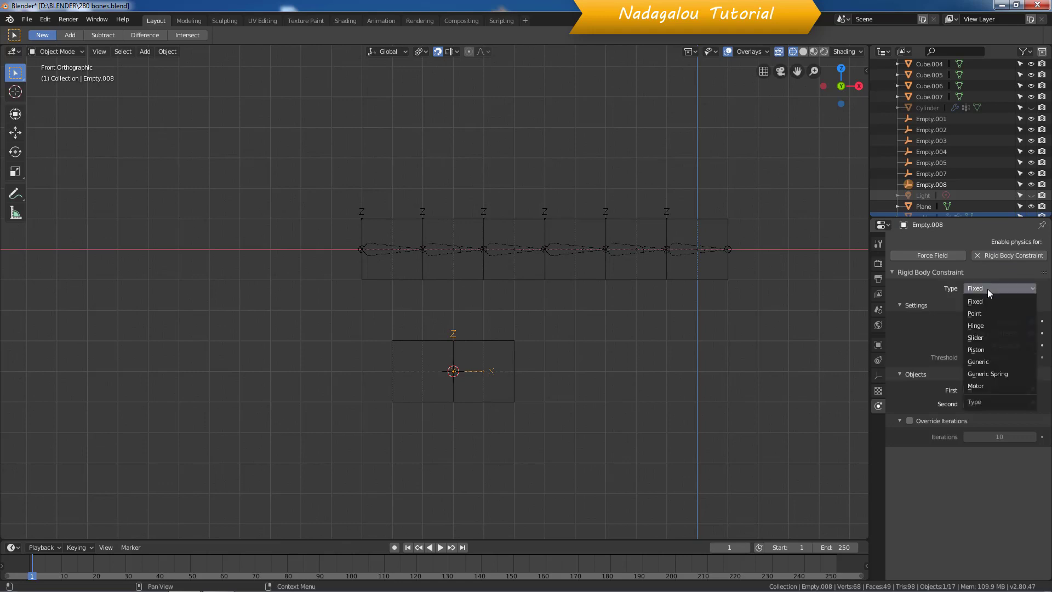
{"action": "left_click", "coordinate": [978, 360]}
Enable the X, Y and Z angular limits in the new empty's rigid body constraint
{"action": "scroll", "coordinate": [977, 360], "scroll_direction": "down", "scroll_amount": 1}
{"action": "scroll", "coordinate": [978, 359], "scroll_direction": "down", "scroll_amount": 5}
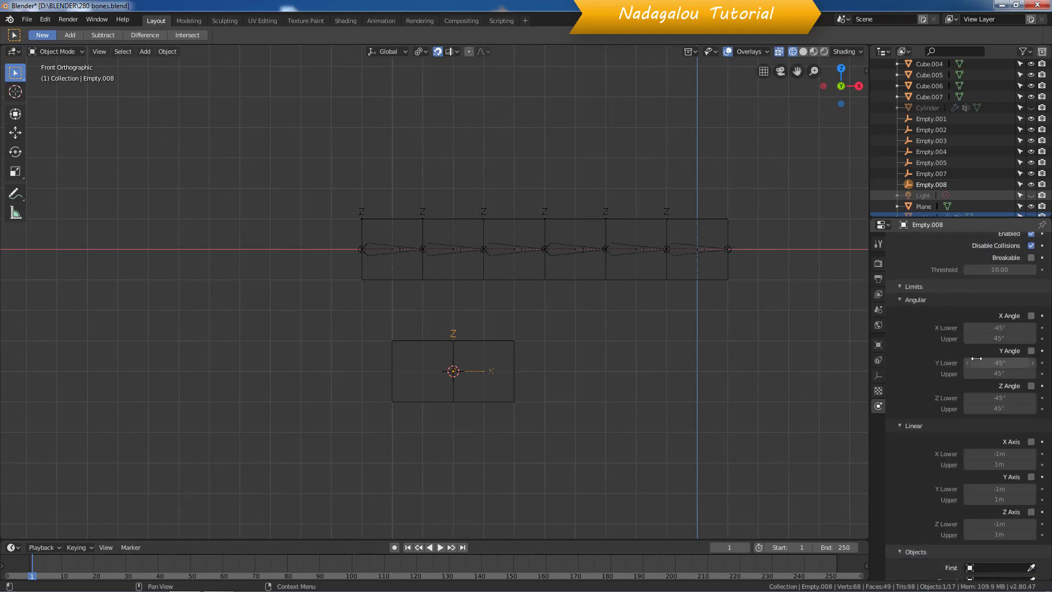
{"action": "left_click", "coordinate": [1032, 274]}
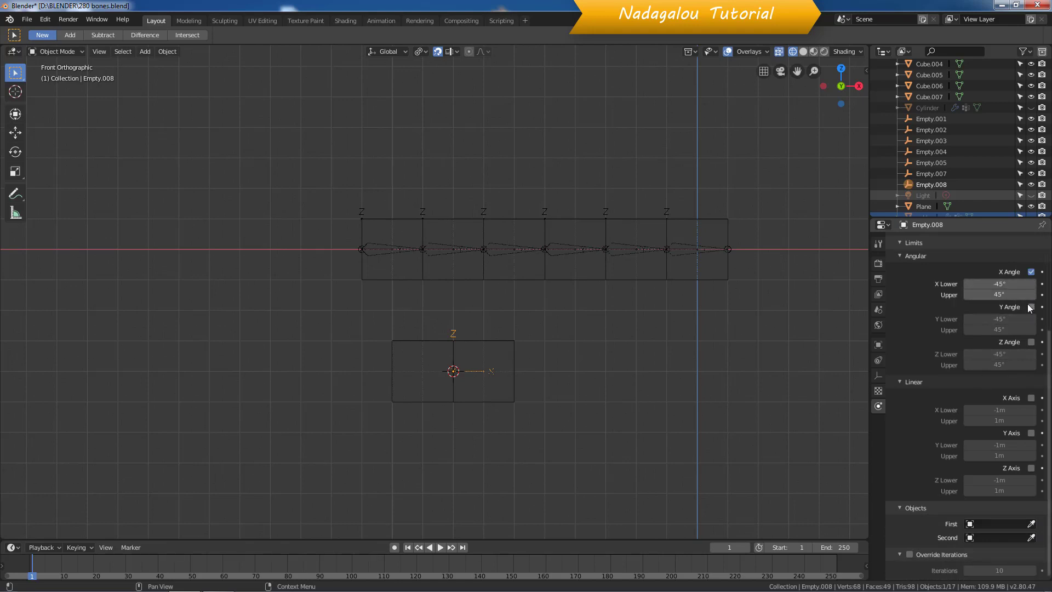
{"action": "left_click", "coordinate": [1031, 307]}
{"action": "left_click", "coordinate": [1032, 343]}
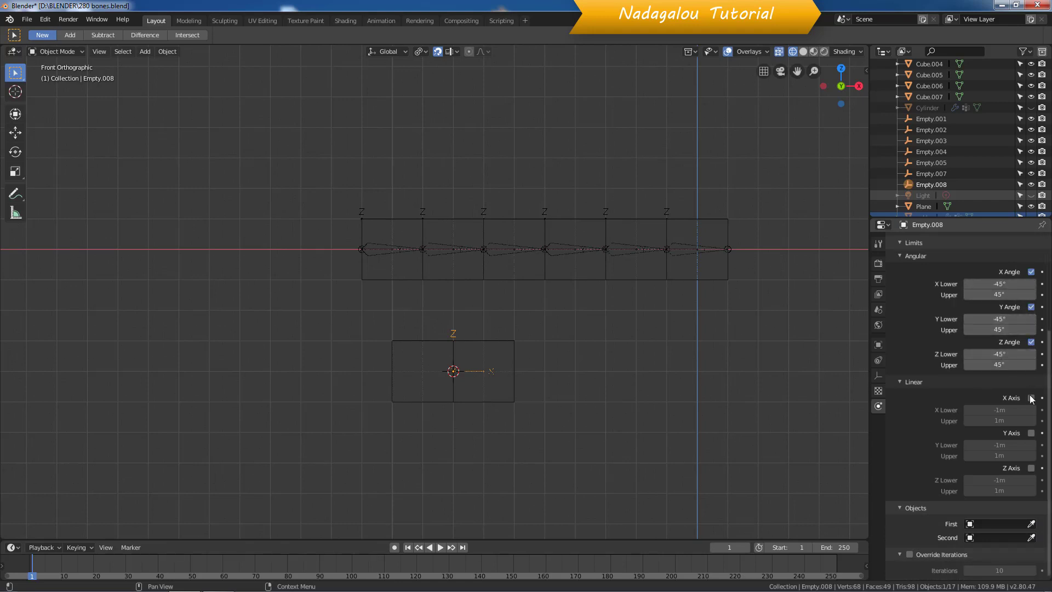
Enable the constraint's X, Y and Z linear limits and set all their lower and upper values to 0 m
{"action": "left_click", "coordinate": [1032, 398]}
{"action": "left_click", "coordinate": [1032, 433]}
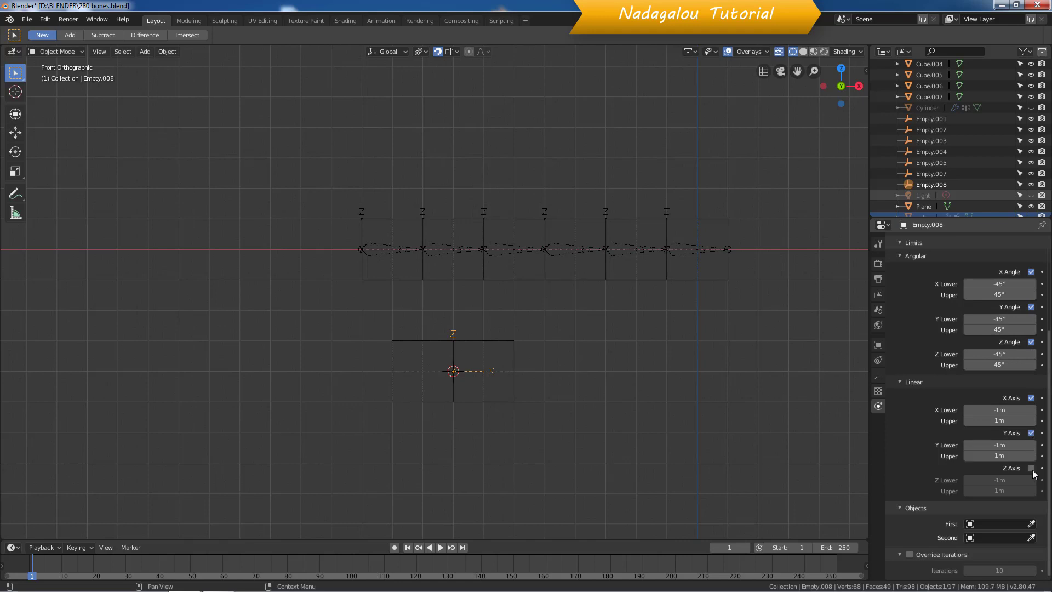
{"action": "left_click", "coordinate": [1032, 468]}
{"action": "left_click_drag", "start_coordinate": [999, 411], "coordinate": [999, 491]}
{"action": "type", "text": "0"}
{"action": "key", "text": "Return"}
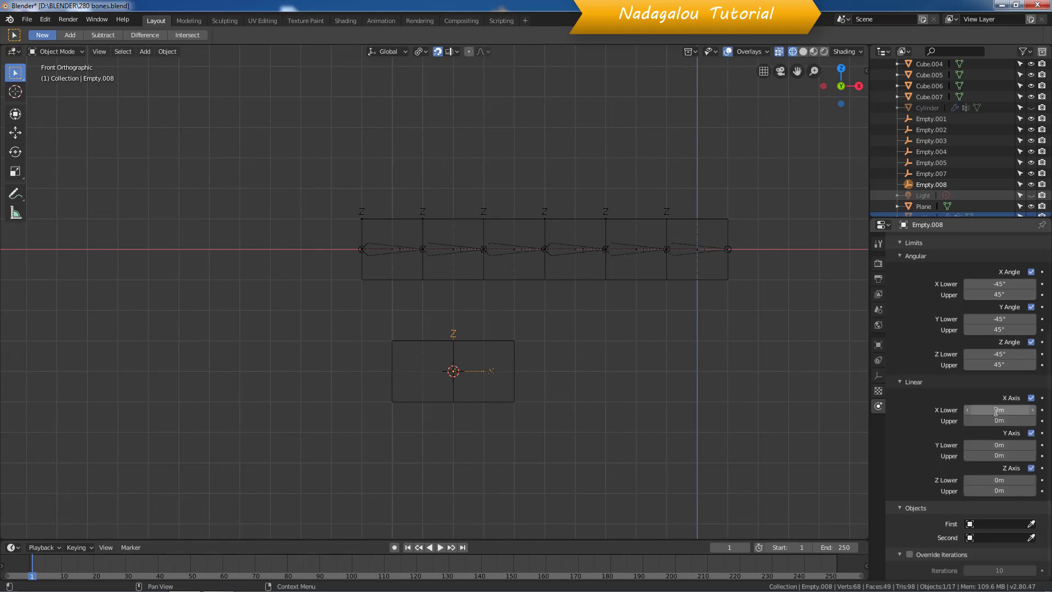
Enable Dynamic in the duplicated cube's rigid body settings, and check the settings of the original cube and the empty between them
{"action": "scroll", "coordinate": [554, 348], "scroll_direction": "down", "scroll_amount": 1}
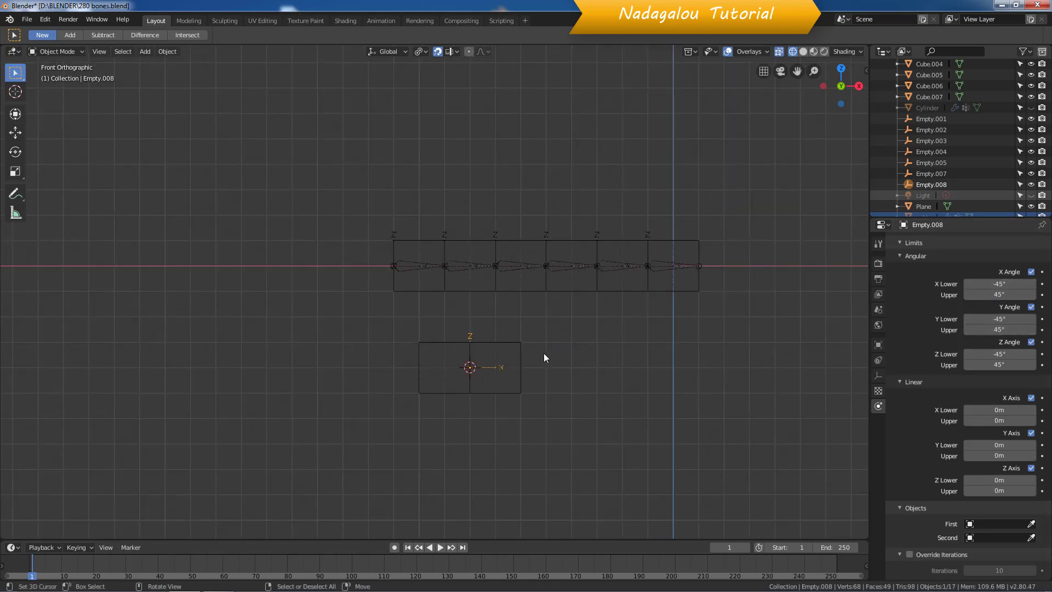
{"action": "middle_click_drag", "start_coordinate": [544, 357], "coordinate": [536, 393]}
{"action": "scroll", "coordinate": [548, 370], "scroll_direction": "up", "scroll_amount": 4}
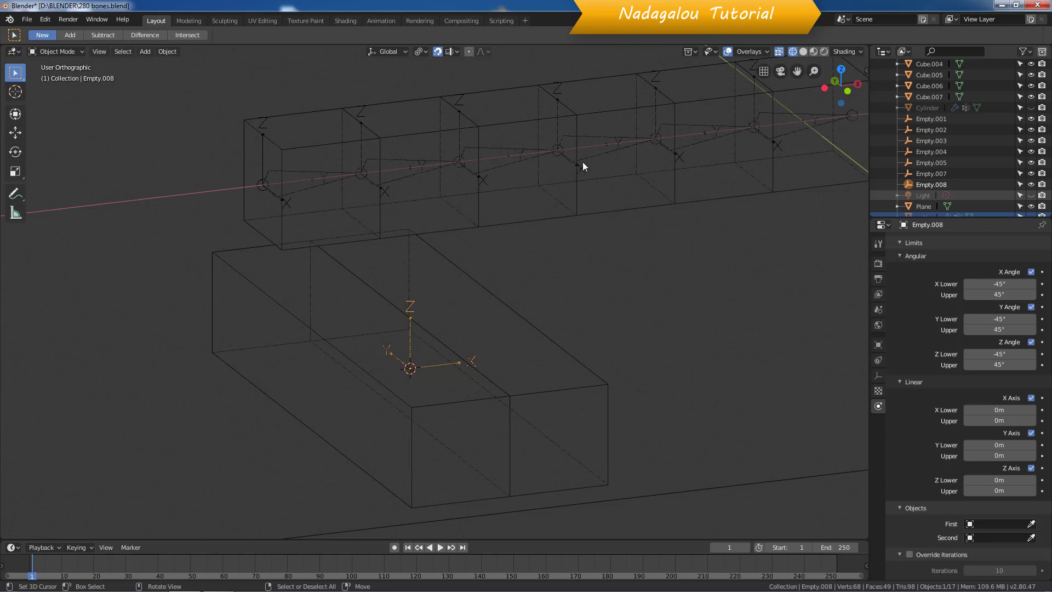
{"action": "scroll", "coordinate": [579, 229], "scroll_direction": "down", "scroll_amount": 2}
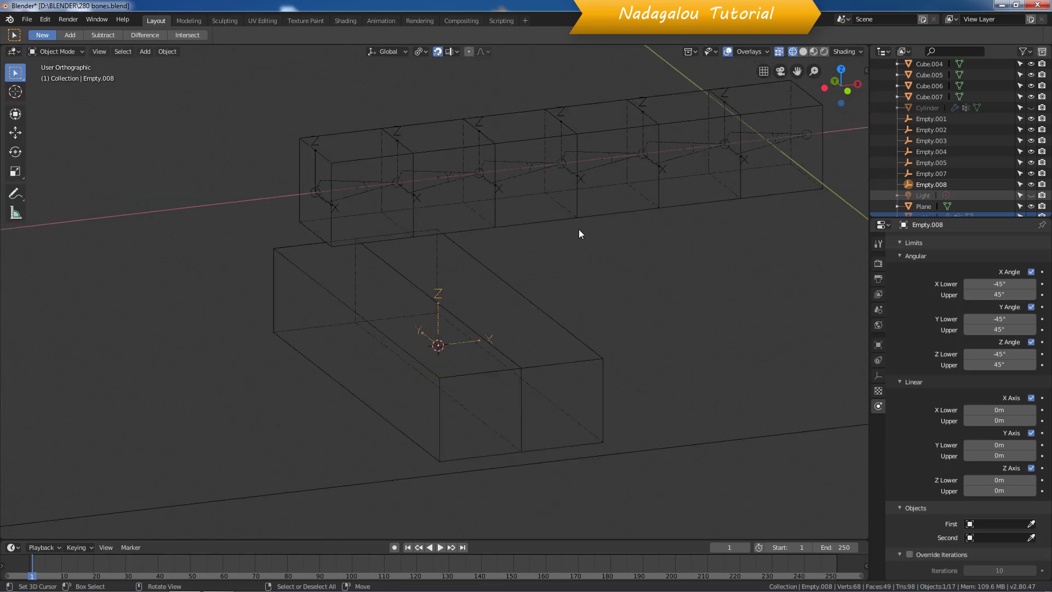
{"action": "scroll", "coordinate": [579, 229], "scroll_direction": "down", "scroll_amount": 1}
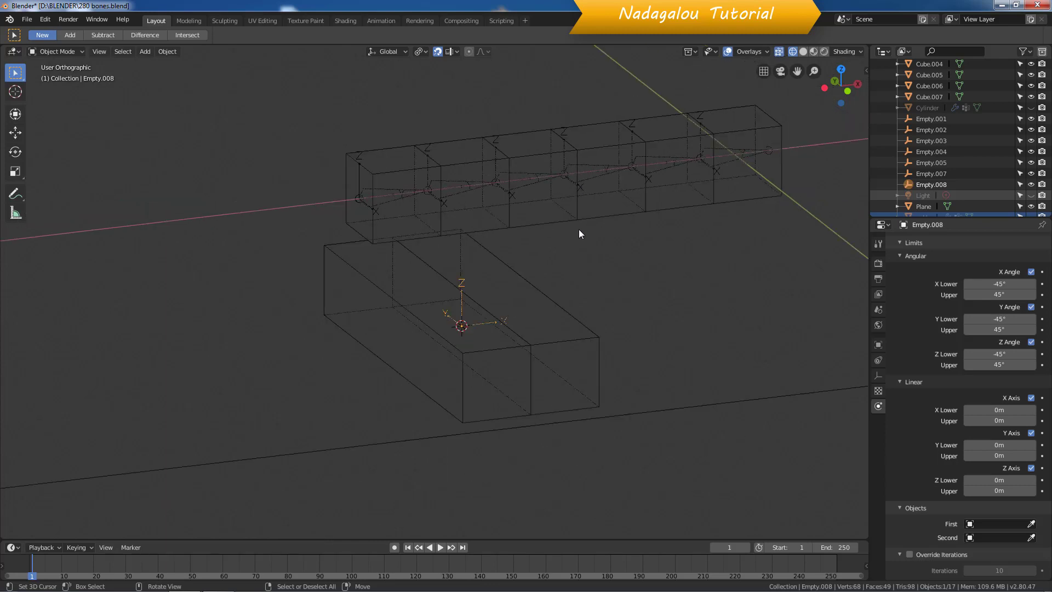
{"action": "left_click", "coordinate": [545, 326]}
{"action": "left_click", "coordinate": [576, 326]}
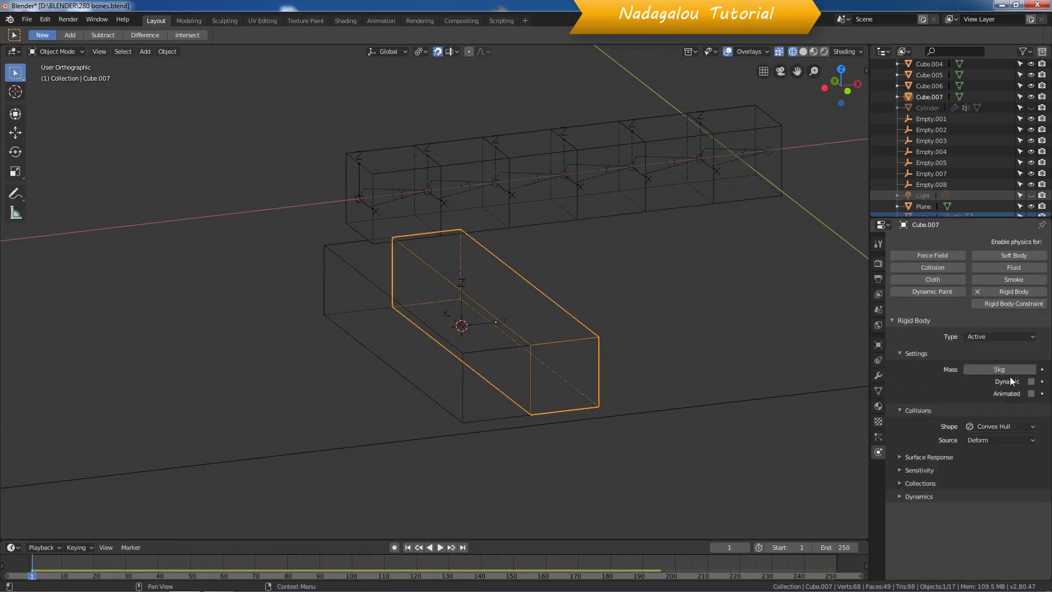
{"action": "left_click", "coordinate": [1032, 382]}
{"action": "left_click", "coordinate": [466, 354]}
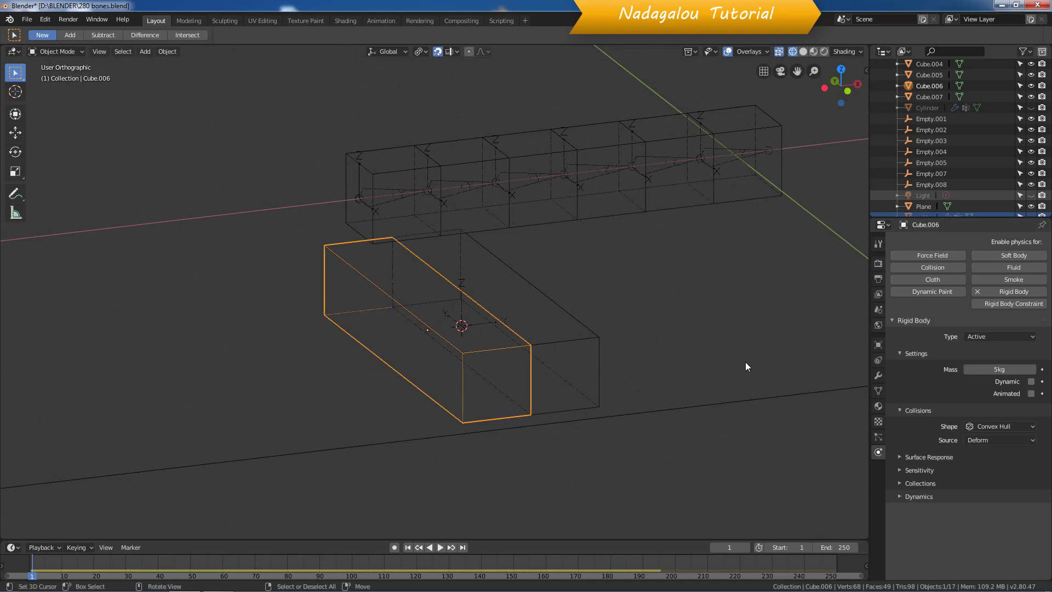
{"action": "left_click", "coordinate": [462, 281]}
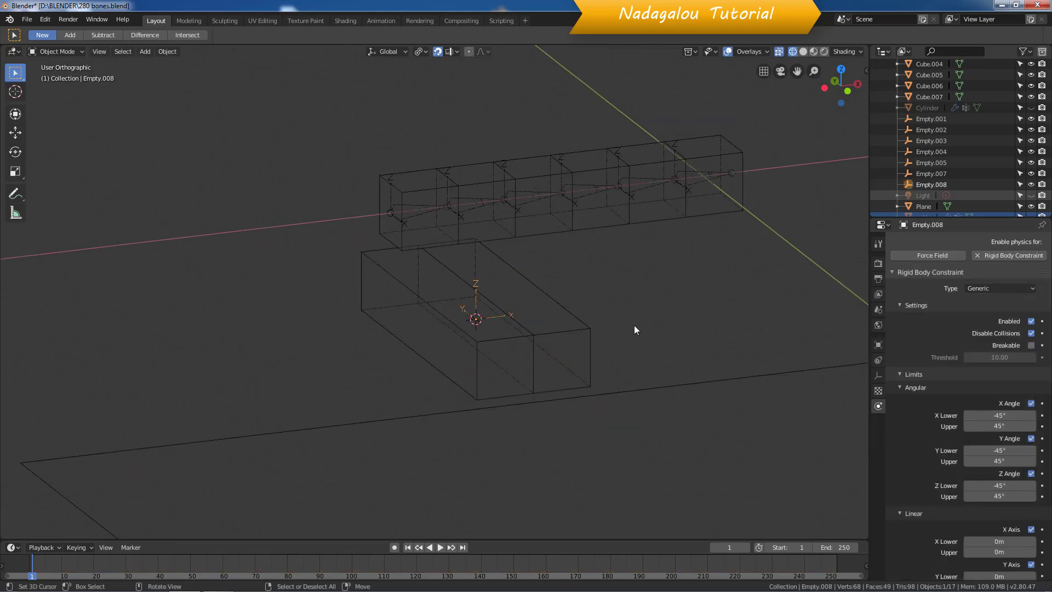
Switch the viewport to solid shading and hide the six-cube chain together with its joint empties and armature
{"action": "middle_click_drag", "start_coordinate": [634, 329], "coordinate": [612, 324]}
{"action": "left_click", "coordinate": [803, 51]}
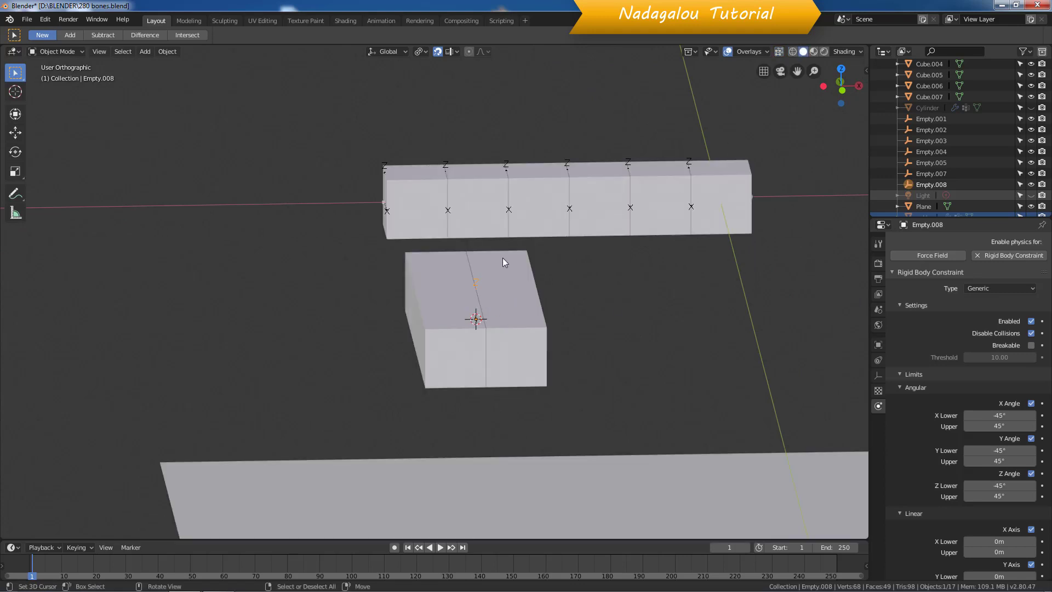
{"action": "left_click", "coordinate": [421, 188]}
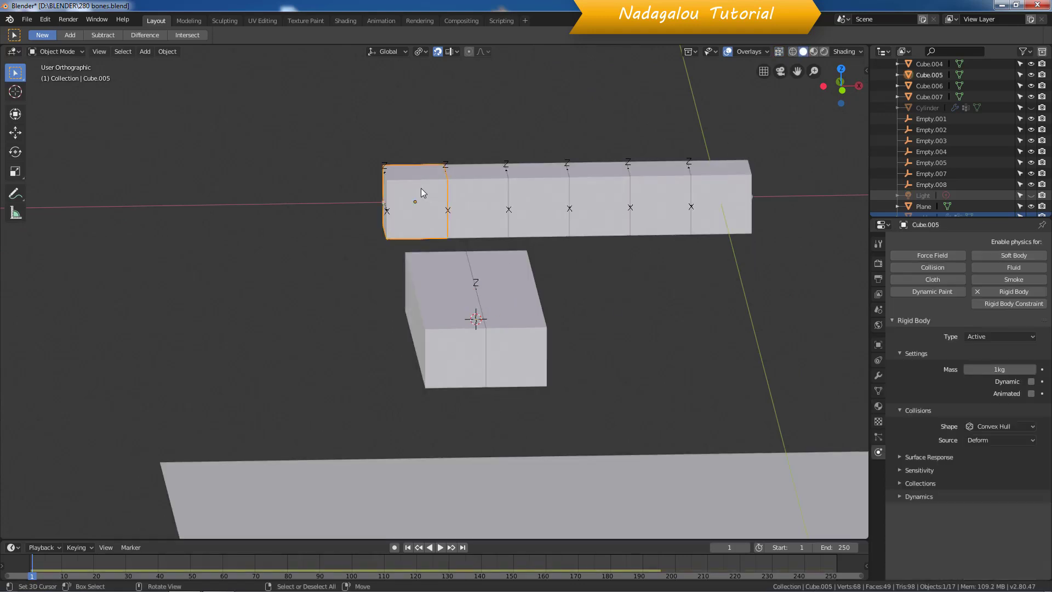
{"action": "left_click", "coordinate": [473, 189], "text": "shift"}
{"action": "left_click", "coordinate": [534, 188], "text": "shift"}
{"action": "left_click", "coordinate": [600, 187], "text": "shift"}
{"action": "left_click", "coordinate": [660, 184], "text": "shift"}
{"action": "left_click", "coordinate": [724, 182], "text": "shift"}
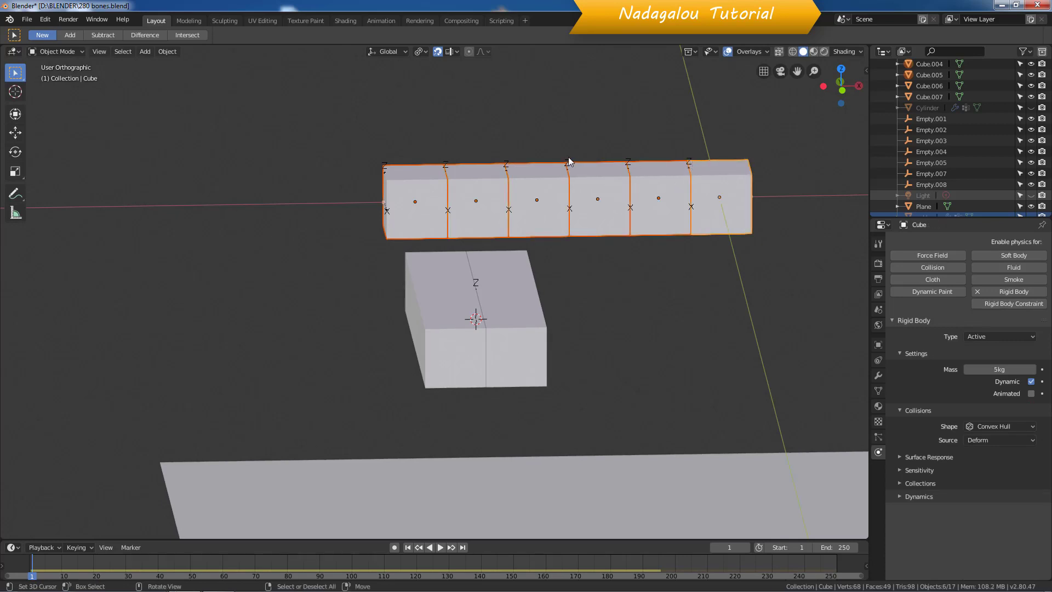
{"action": "key", "text": "b"}
{"action": "left_click_drag", "start_coordinate": [336, 147], "coordinate": [765, 212]}
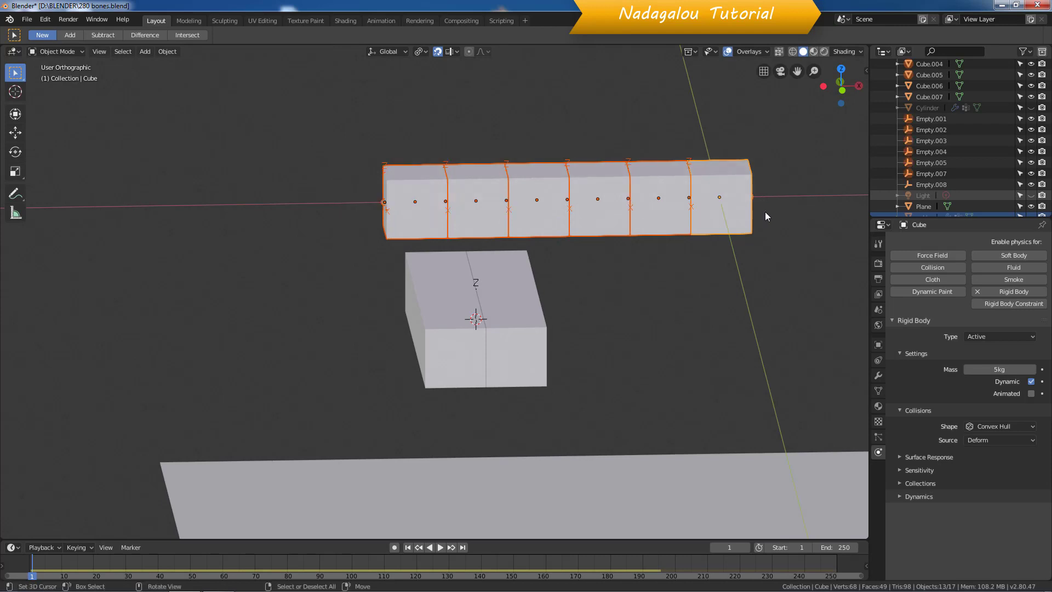
{"action": "key", "text": "h"}
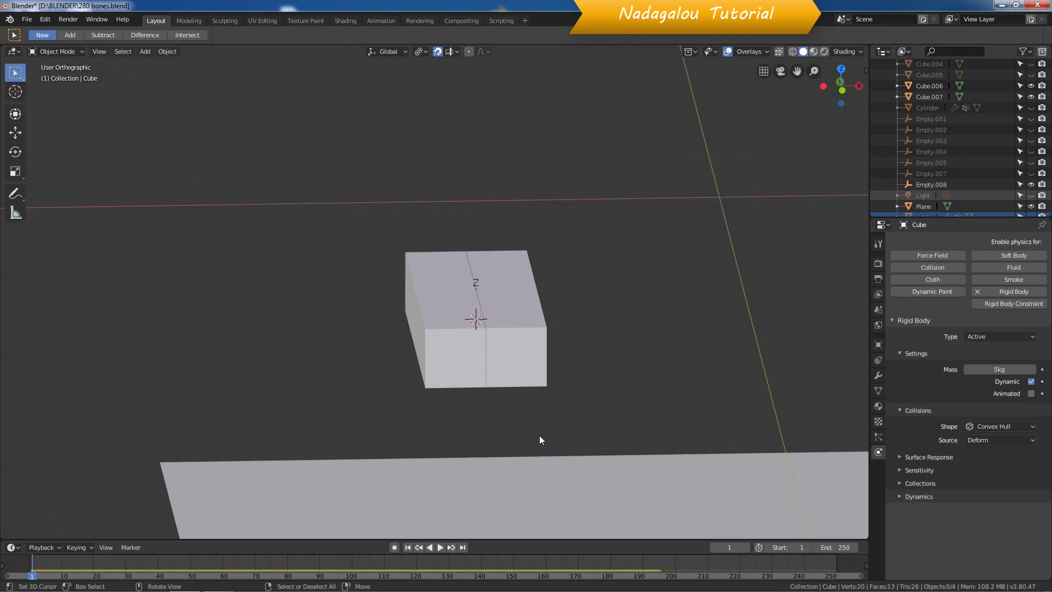
Play the simulation to check how the two unlinked cubes behave, and return to frame 1
{"action": "left_click", "coordinate": [443, 546]}
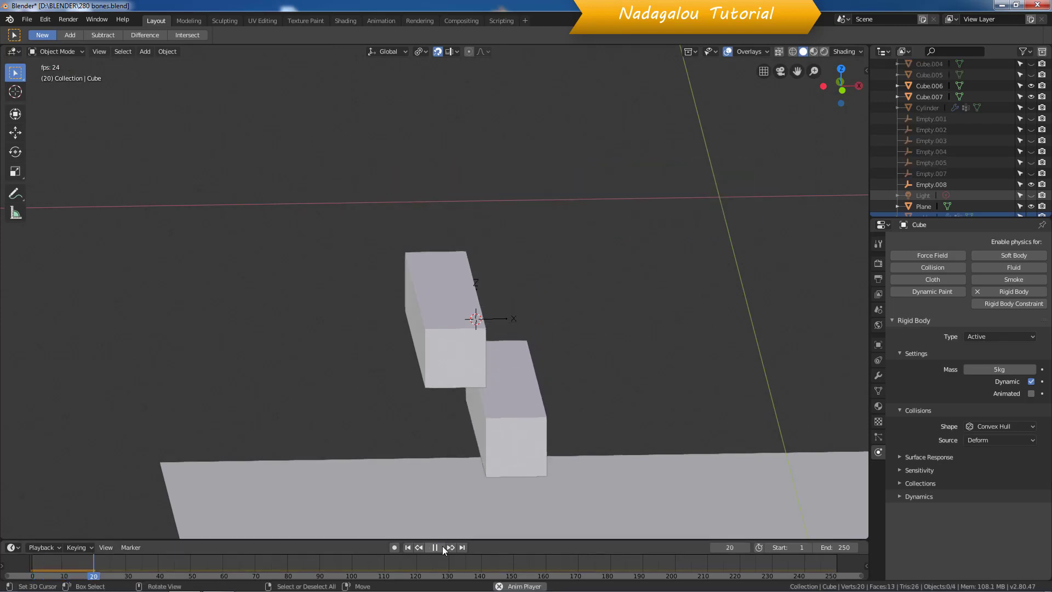
{"action": "key", "text": "Escape"}
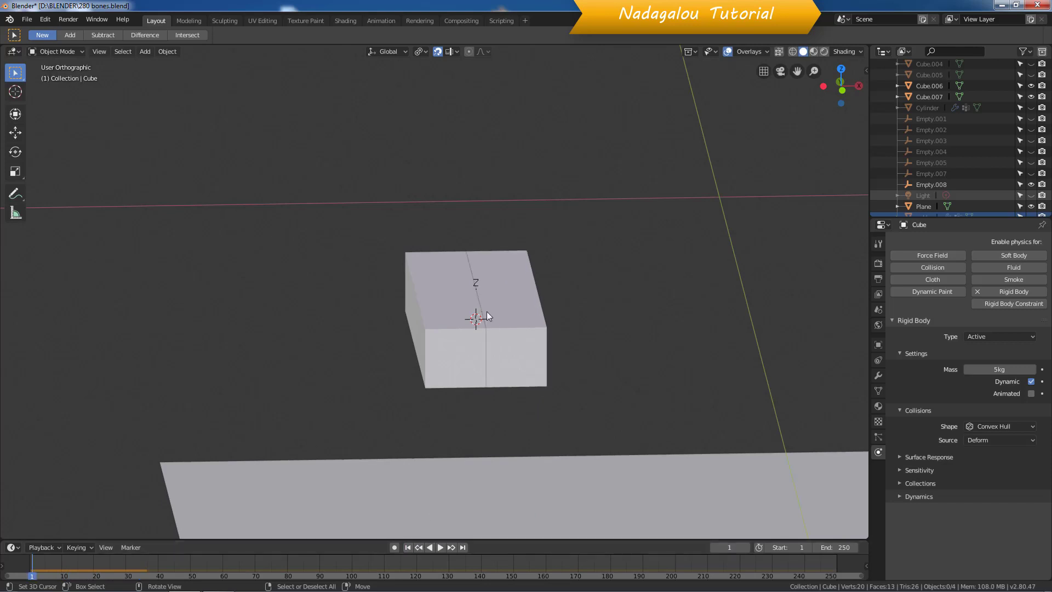
Assign Cube.006 as the first and Cube.007 as the second object of the rigid body constraint on the empty between the cubes
{"action": "left_click", "coordinate": [475, 284]}
{"action": "left_click", "coordinate": [476, 283]}
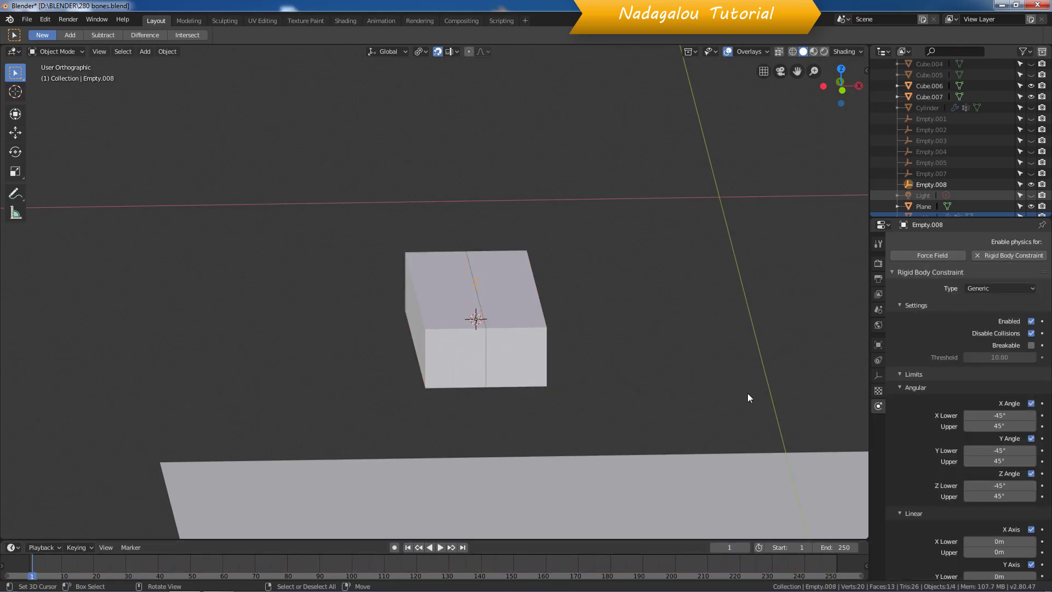
{"action": "scroll", "coordinate": [954, 431], "scroll_direction": "down", "scroll_amount": 5}
{"action": "left_click", "coordinate": [1032, 537]}
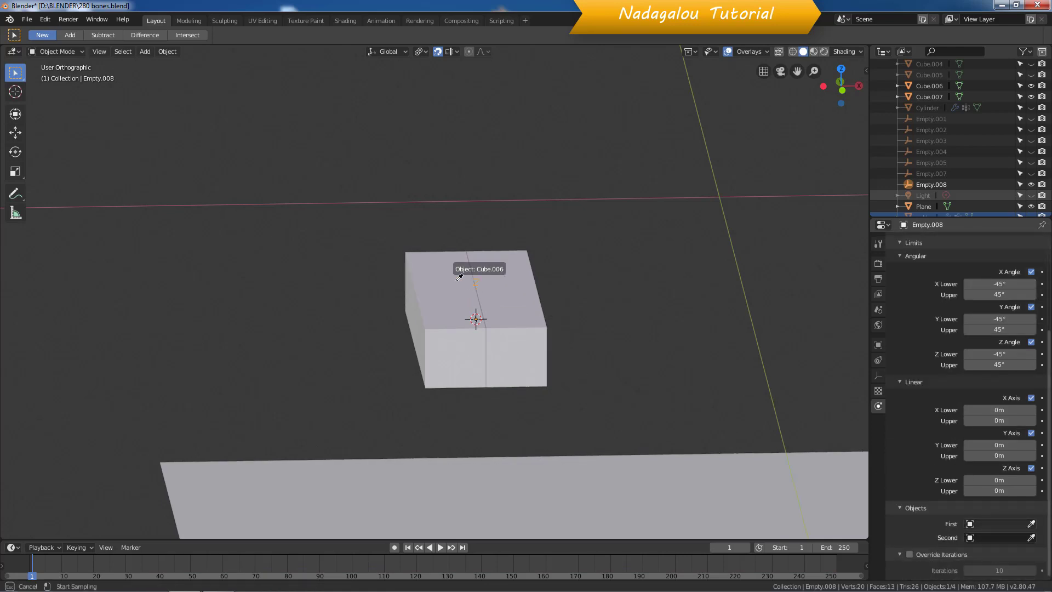
{"action": "left_click", "coordinate": [460, 259]}
{"action": "left_click", "coordinate": [1032, 537]}
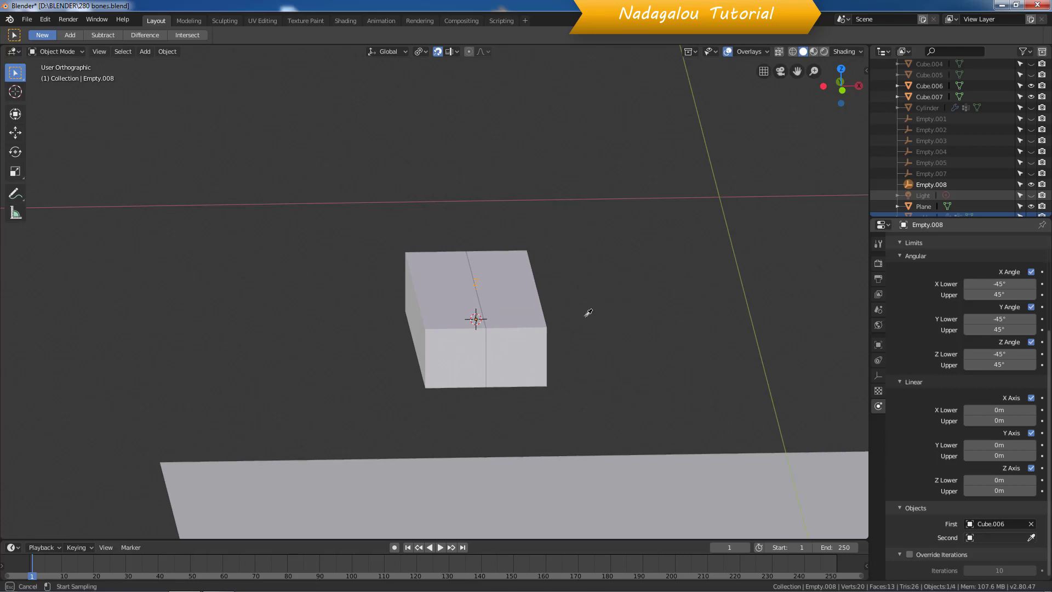
{"action": "left_click", "coordinate": [506, 323]}
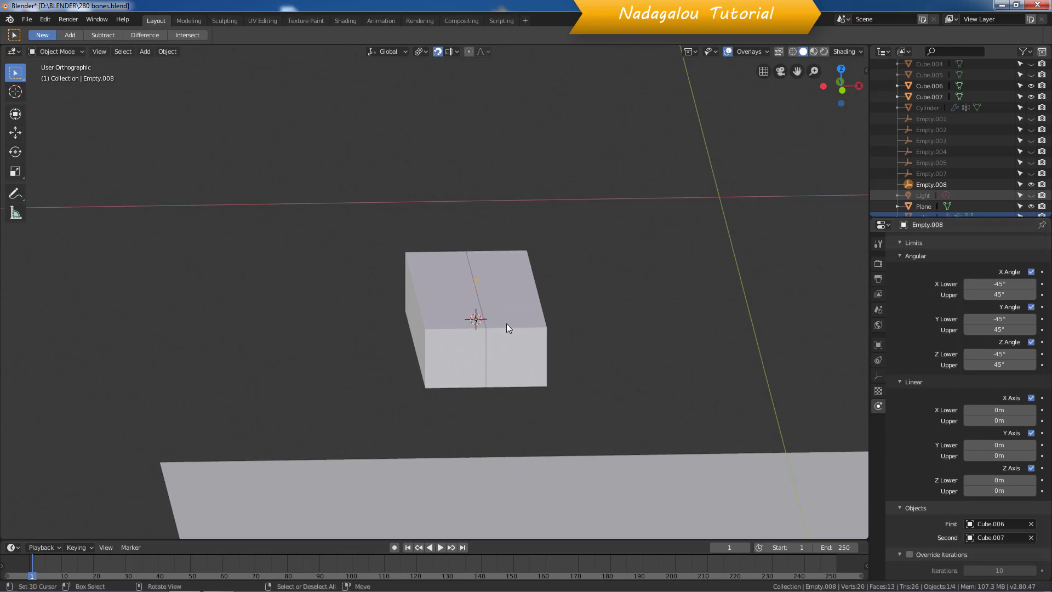
Play the simulation of the linked cubes twice, view their hinge motion from the front, and return to frame 1
{"action": "left_click", "coordinate": [441, 548]}
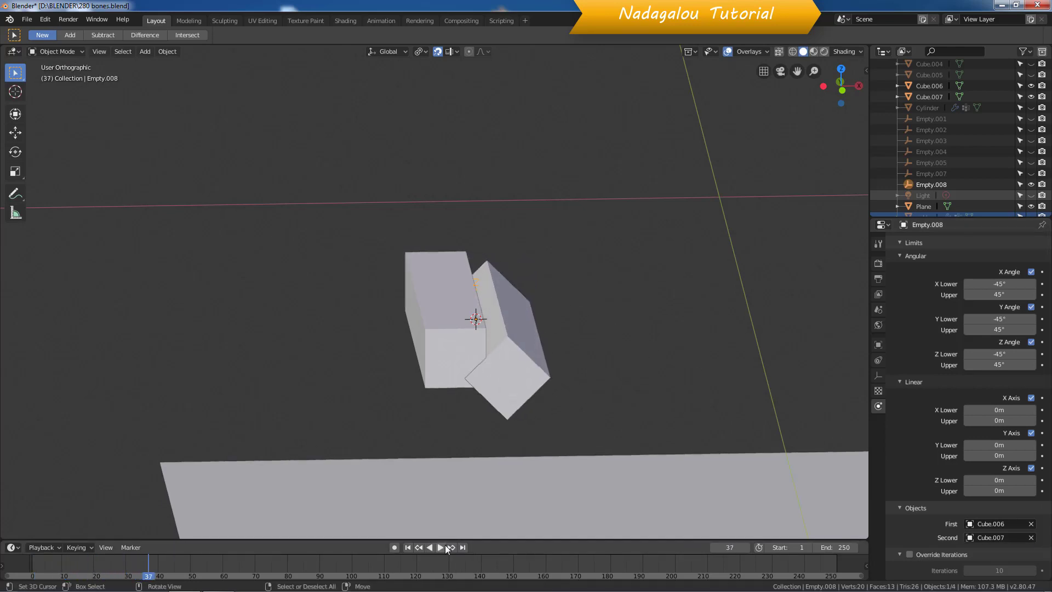
{"action": "left_click", "coordinate": [440, 548]}
{"action": "mouse_move", "coordinate": [583, 476]}
{"action": "middle_mouse_down"}
{"action": "mouse_move", "coordinate": [545, 467]}
{"action": "mouse_move", "coordinate": [585, 472]}
{"action": "middle_mouse_up"}
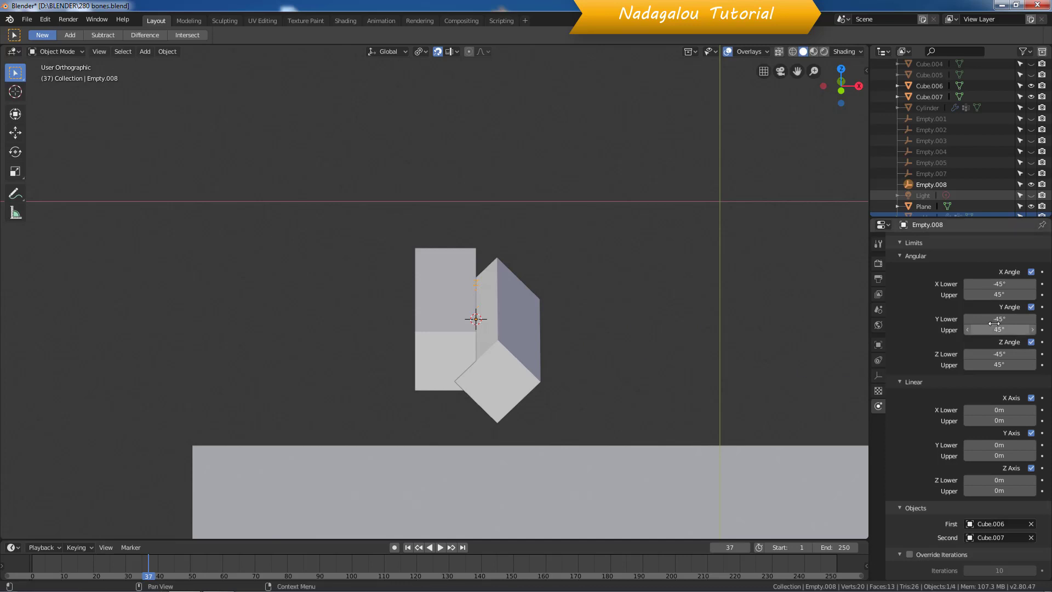
{"action": "left_click", "coordinate": [408, 548]}
{"action": "left_click", "coordinate": [441, 547]}
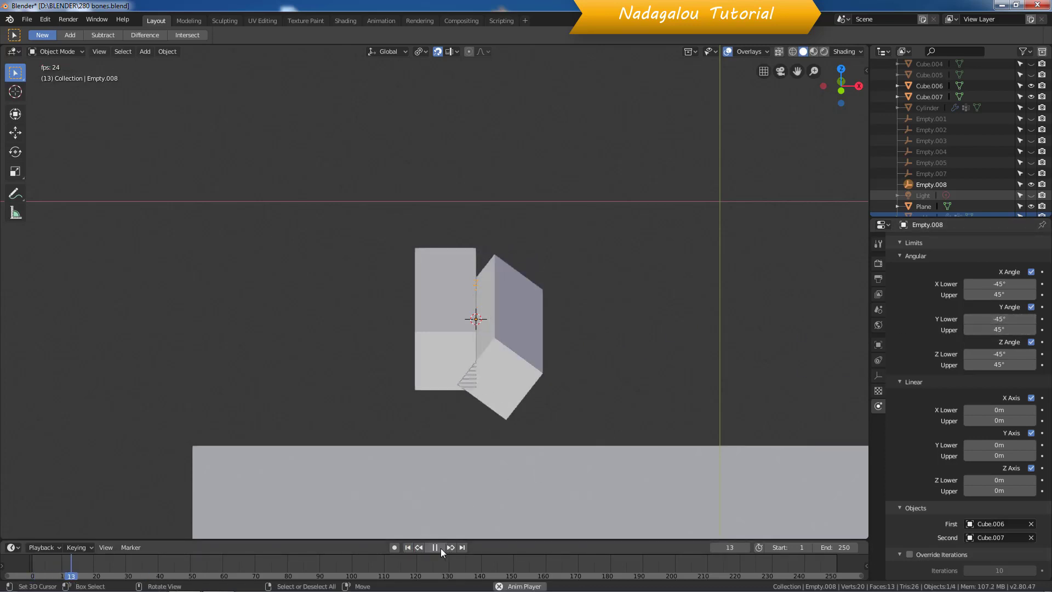
{"action": "left_click", "coordinate": [441, 548]}
{"action": "left_click", "coordinate": [408, 547]}
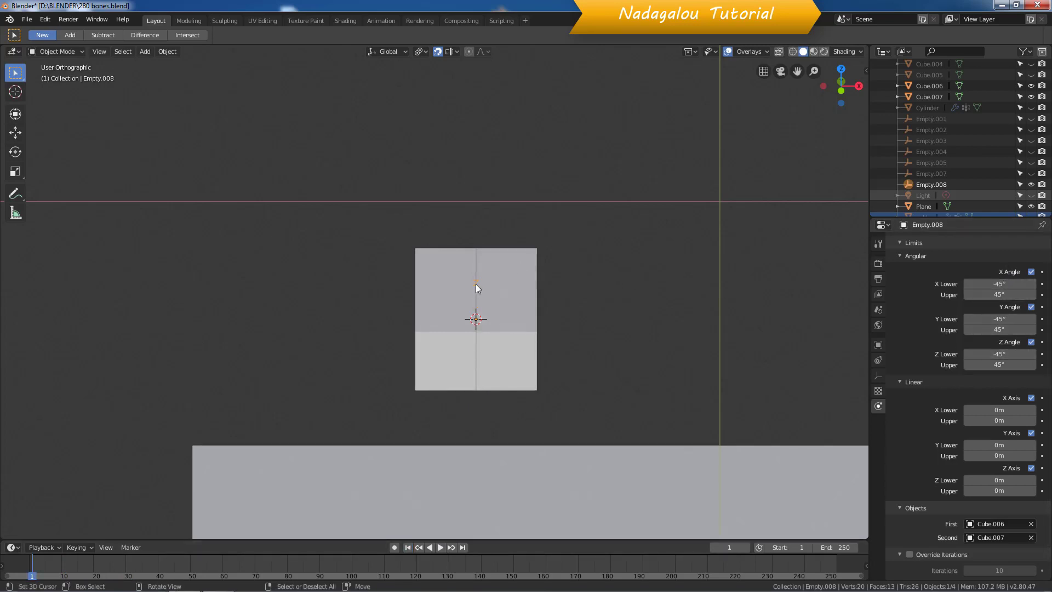
Set the constraint's Z and X angular lower and upper limits to 0°
{"action": "left_click_drag", "start_coordinate": [980, 353], "coordinate": [980, 365]}
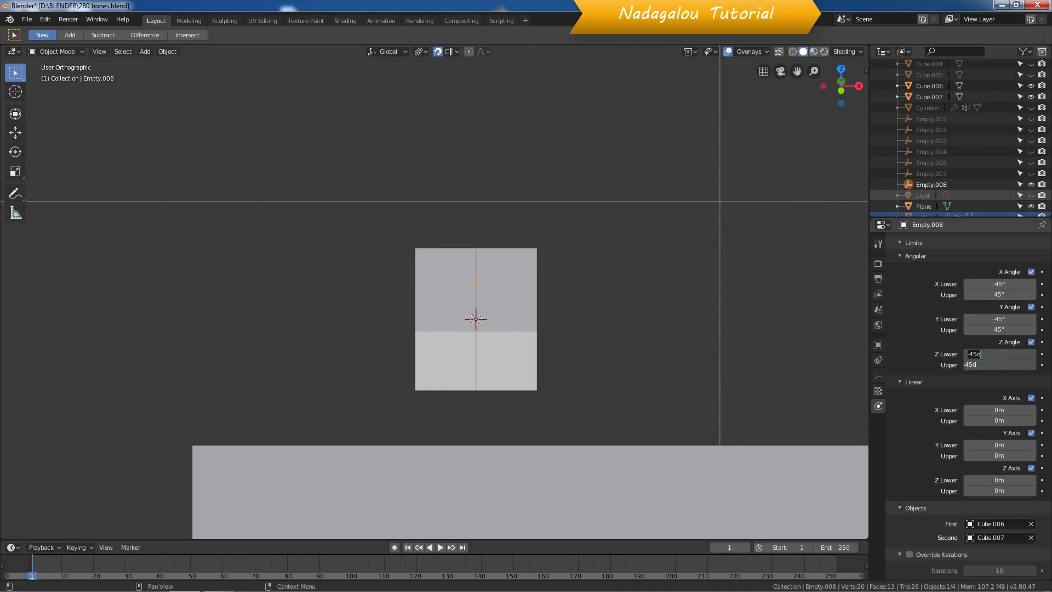
{"action": "type", "text": "0"}
{"action": "key", "text": "Return"}
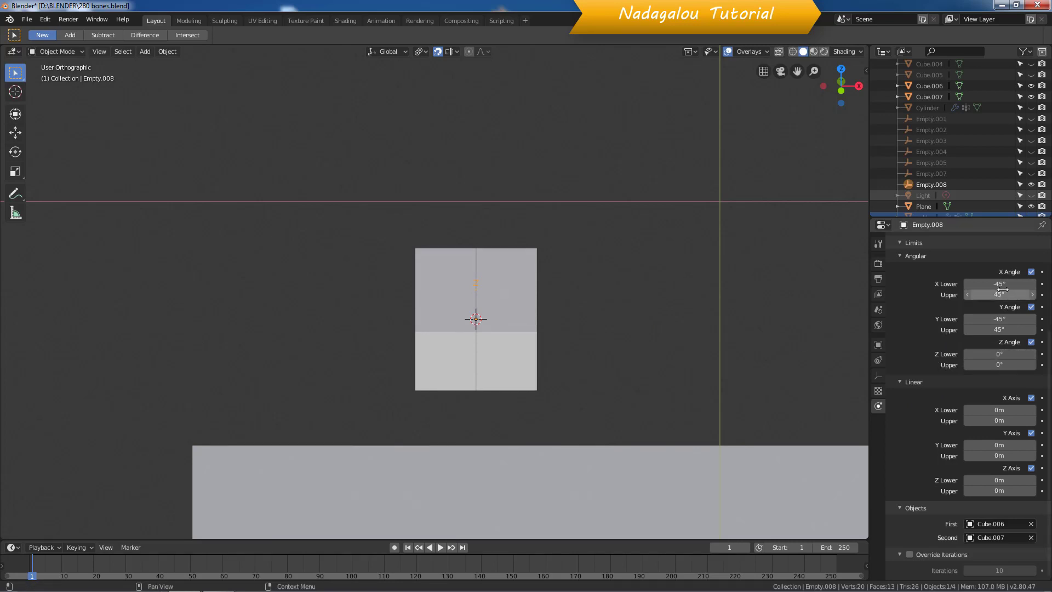
{"action": "left_click_drag", "start_coordinate": [981, 284], "coordinate": [981, 294]}
{"action": "type", "text": "0"}
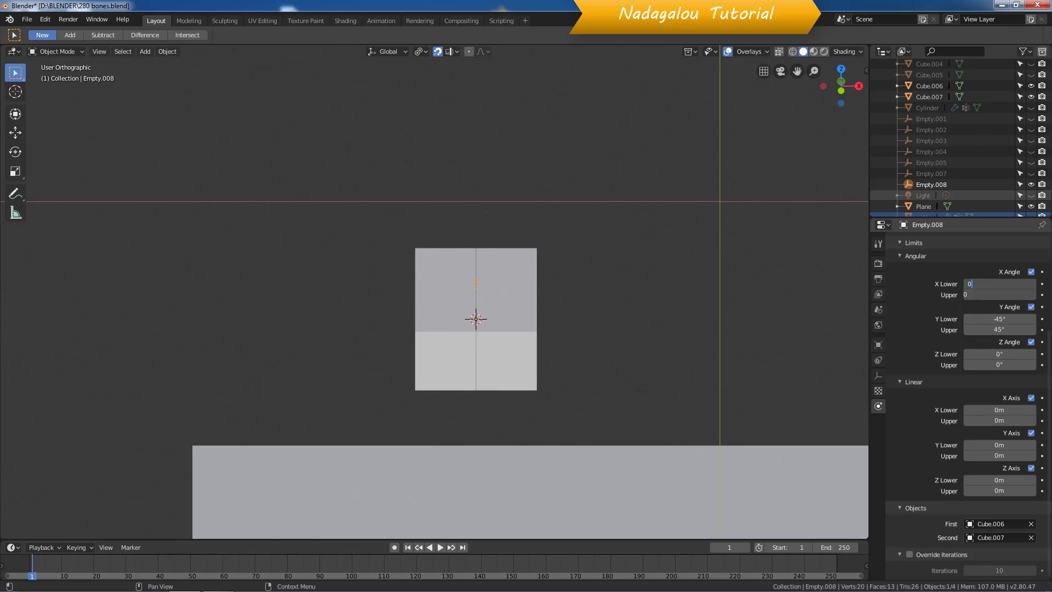
{"action": "key", "text": "Return"}
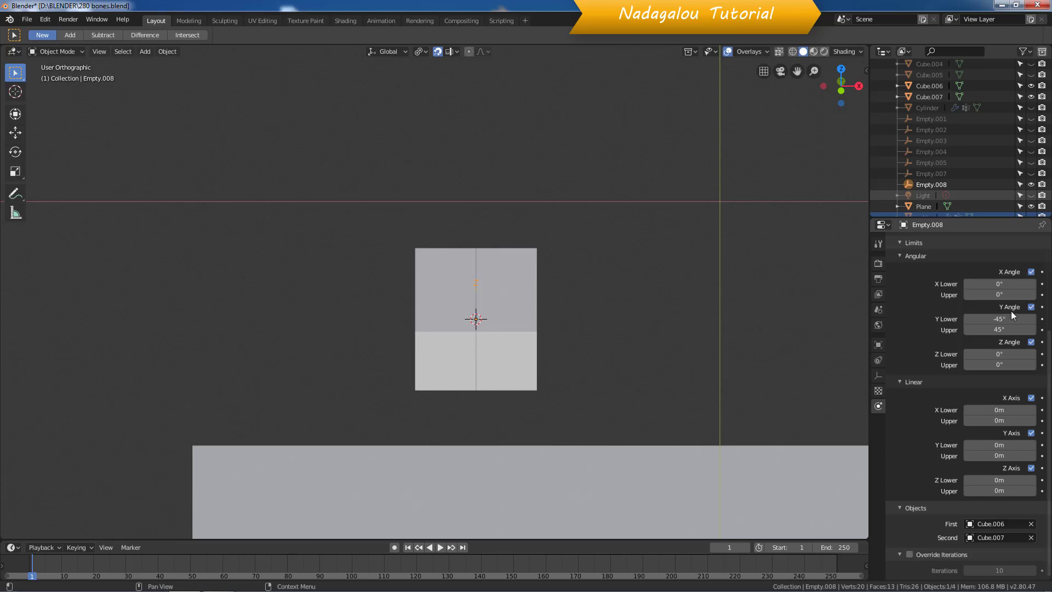
Play the simulation with only the Y angle free, and return to frame 1
{"action": "left_click", "coordinate": [440, 546]}
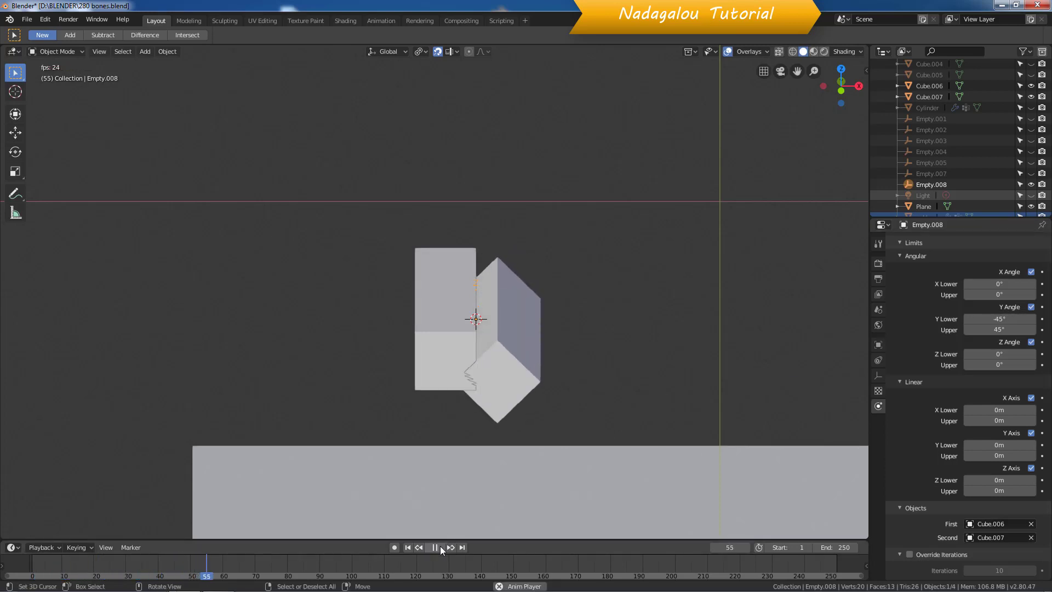
{"action": "left_click", "coordinate": [437, 547]}
{"action": "left_click", "coordinate": [409, 547]}
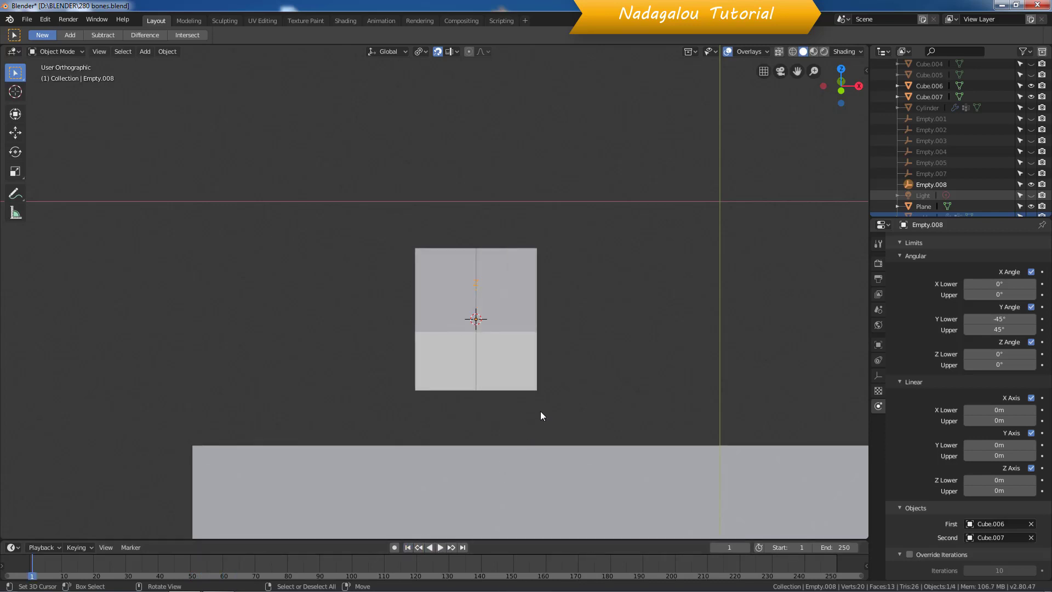
Switch the viewport to wireframe and rotate the constraint empty -90° about the global Z axis
{"action": "scroll", "coordinate": [540, 411], "scroll_direction": "down", "scroll_amount": 3}
{"action": "middle_click_drag", "start_coordinate": [557, 411], "coordinate": [527, 355]}
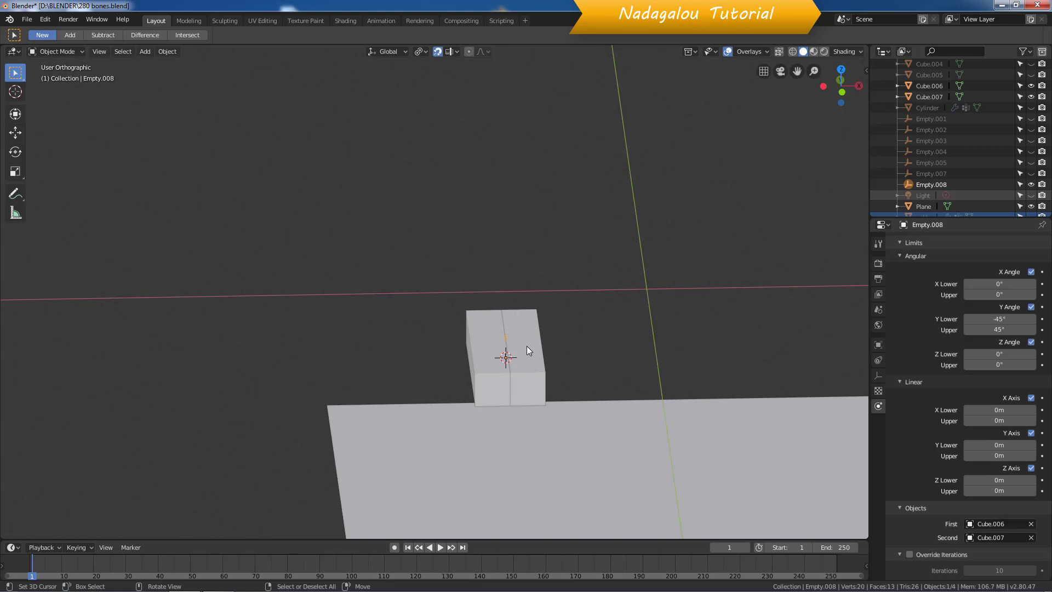
{"action": "left_click", "coordinate": [794, 51]}
{"action": "scroll", "coordinate": [557, 355], "scroll_direction": "up", "scroll_amount": 4}
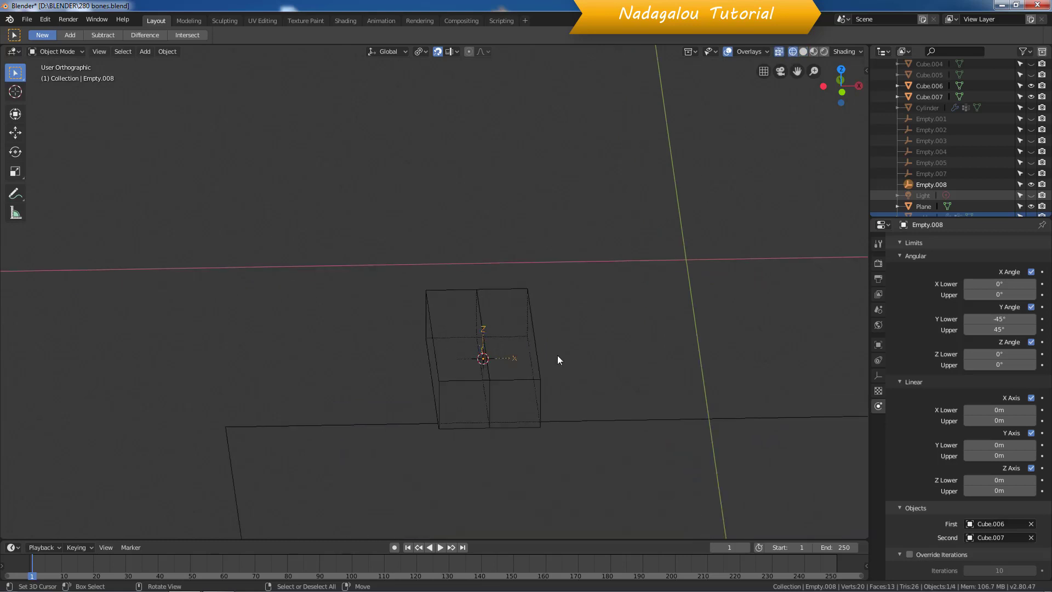
{"action": "key", "text": "r"}
{"action": "key", "text": "z"}
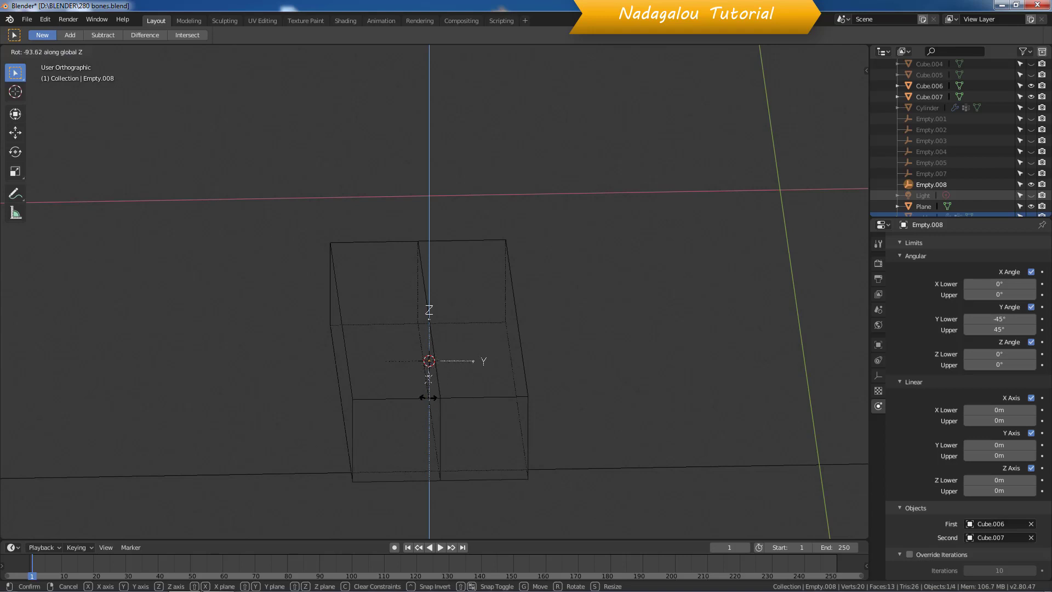
{"action": "type", "text": "-90"}
{"action": "key", "text": "Return"}
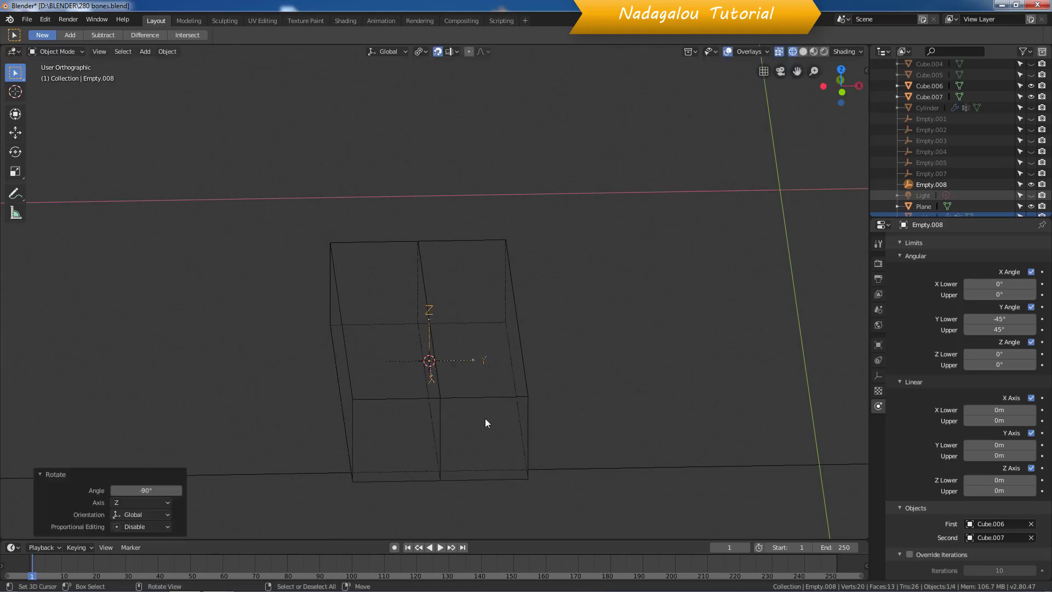
{"action": "middle_click_drag", "start_coordinate": [485, 419], "coordinate": [474, 388]}
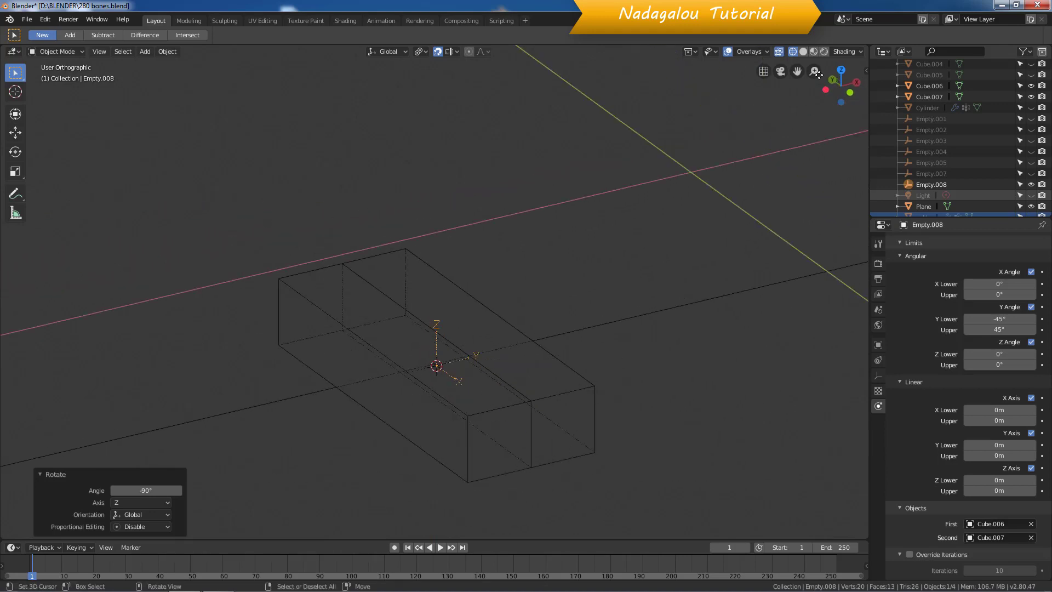
Return to solid shading, play the simulation with the rotated empty, and go back to frame 1
{"action": "left_click", "coordinate": [804, 52]}
{"action": "middle_click_drag", "start_coordinate": [788, 126], "coordinate": [695, 241]}
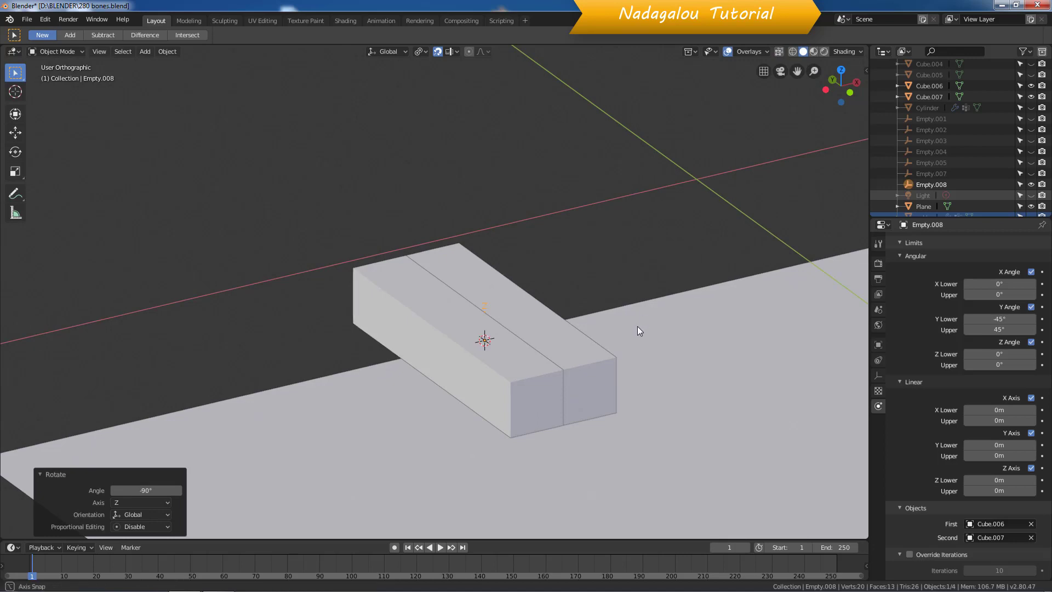
{"action": "mouse_move", "coordinate": [636, 326]}
{"action": "middle_mouse_down"}
{"action": "mouse_move", "coordinate": [618, 318]}
{"action": "mouse_move", "coordinate": [608, 329]}
{"action": "middle_mouse_up"}
{"action": "left_click", "coordinate": [441, 547]}
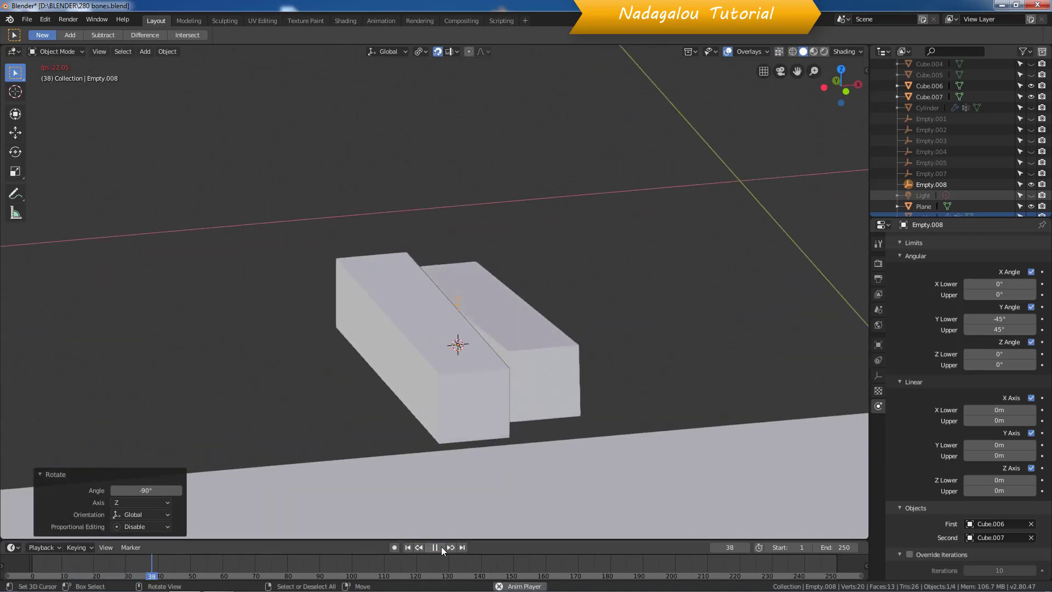
{"action": "left_click", "coordinate": [441, 547]}
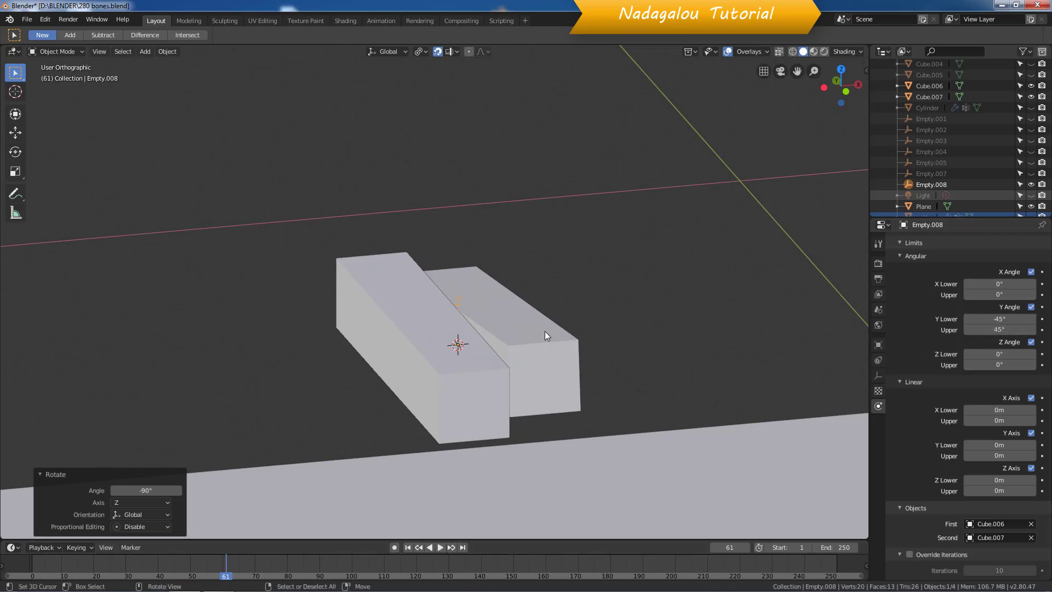
{"action": "left_click", "coordinate": [408, 547]}
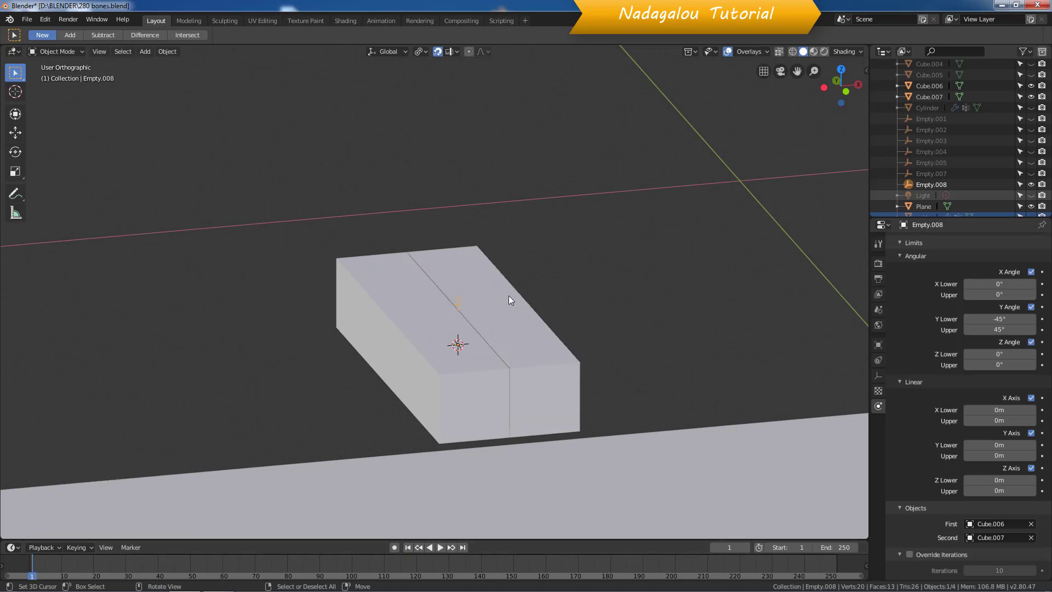
Set the constraint's X angular limits to -45° lower and 45° upper, and both Y angular limits to 0°
{"action": "left_click", "coordinate": [992, 284]}
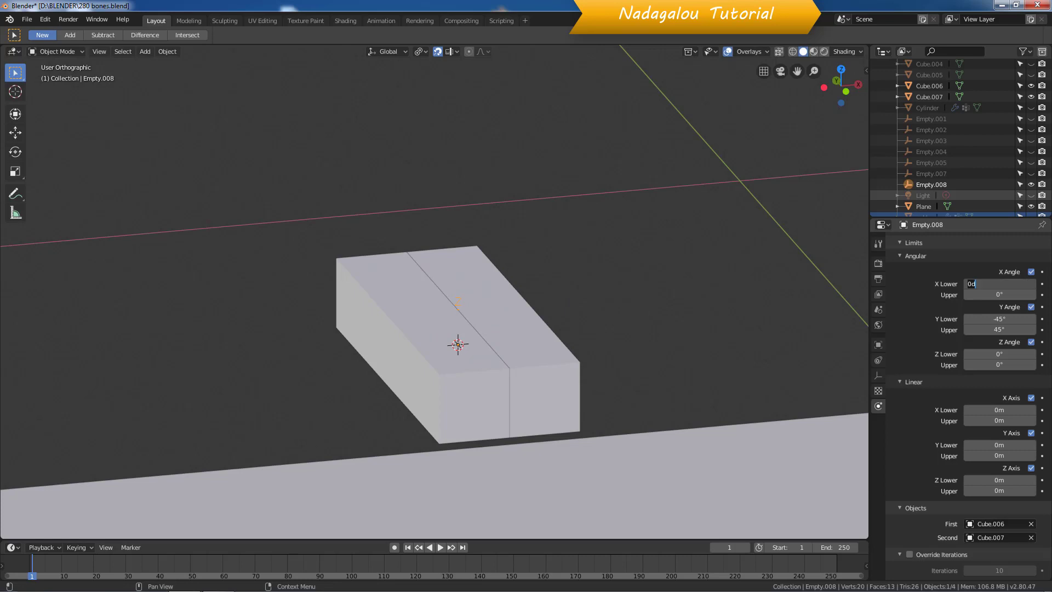
{"action": "type", "text": "-45"}
{"action": "key", "text": "Tab"}
{"action": "type", "text": "45"}
{"action": "key", "text": "Return"}
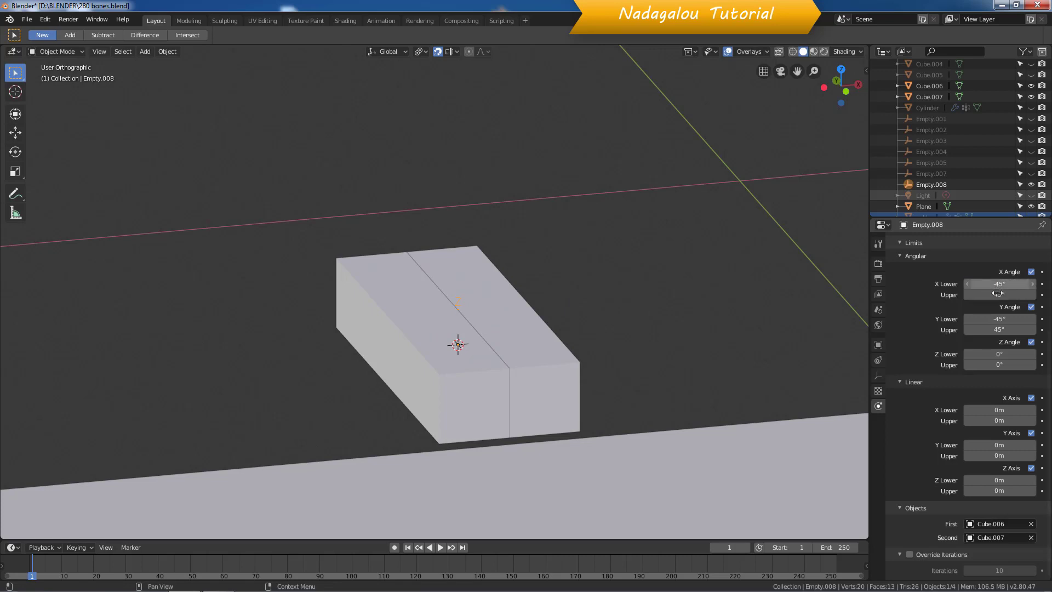
{"action": "left_click_drag", "start_coordinate": [995, 319], "coordinate": [995, 330]}
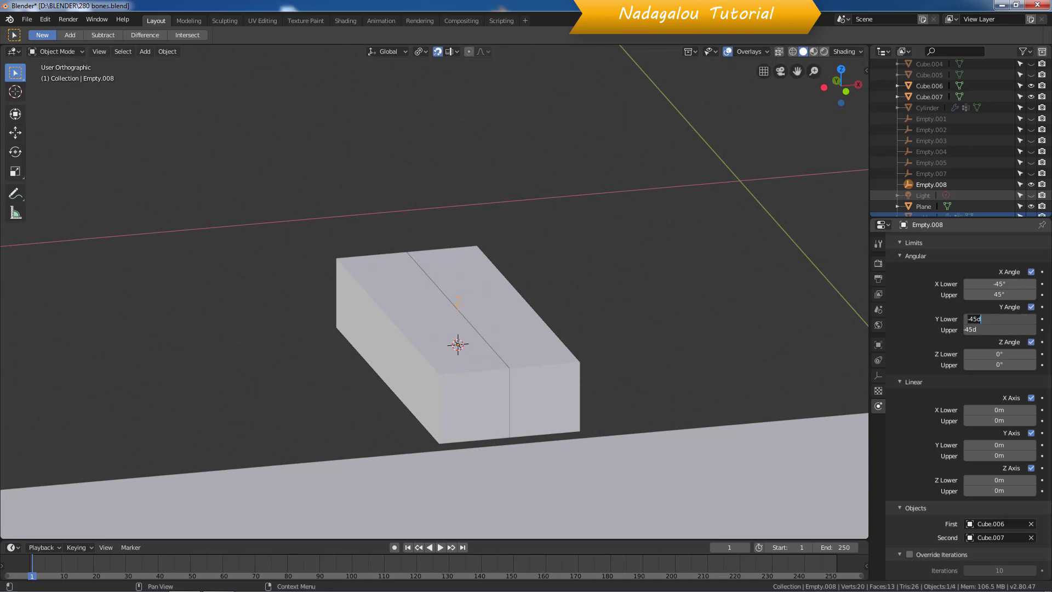
{"action": "type", "text": "0"}
{"action": "key", "text": "Return"}
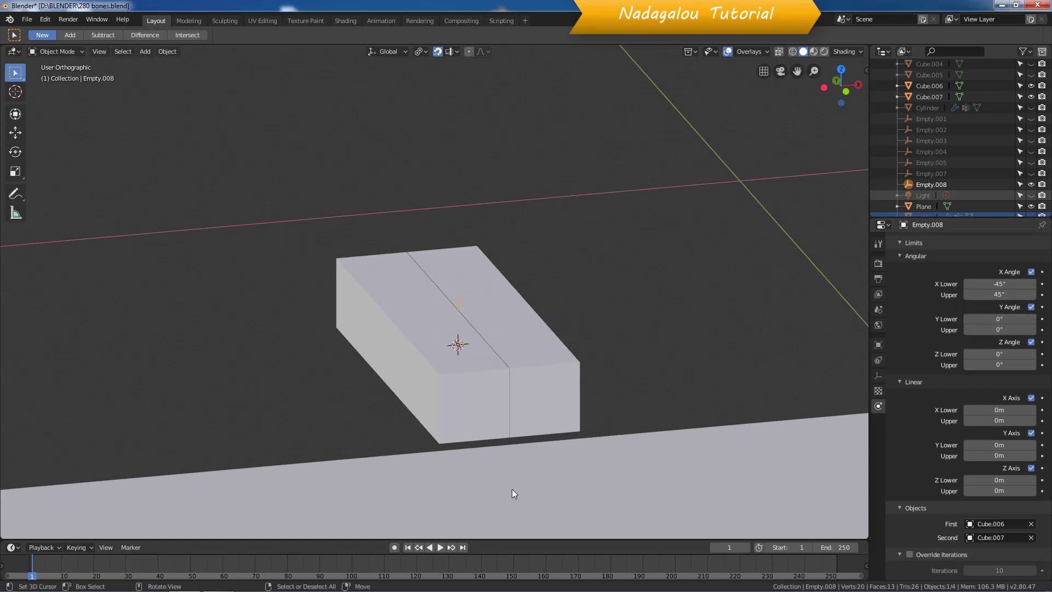
Play the simulation to check the cube's swing about the empty's X axis, and stop the playback
{"action": "left_click", "coordinate": [439, 548]}
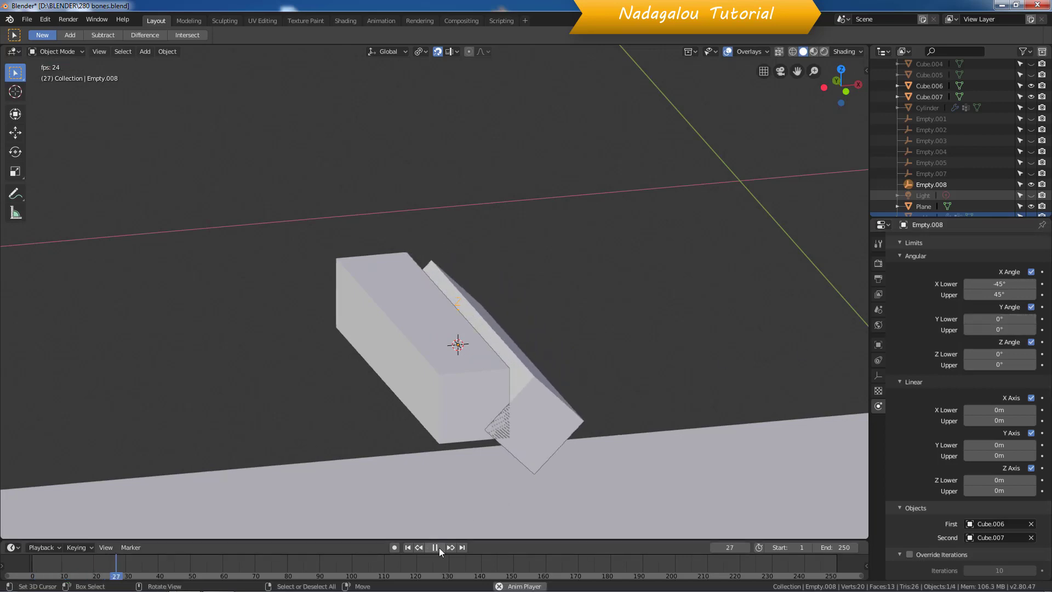
{"action": "left_click", "coordinate": [439, 548]}
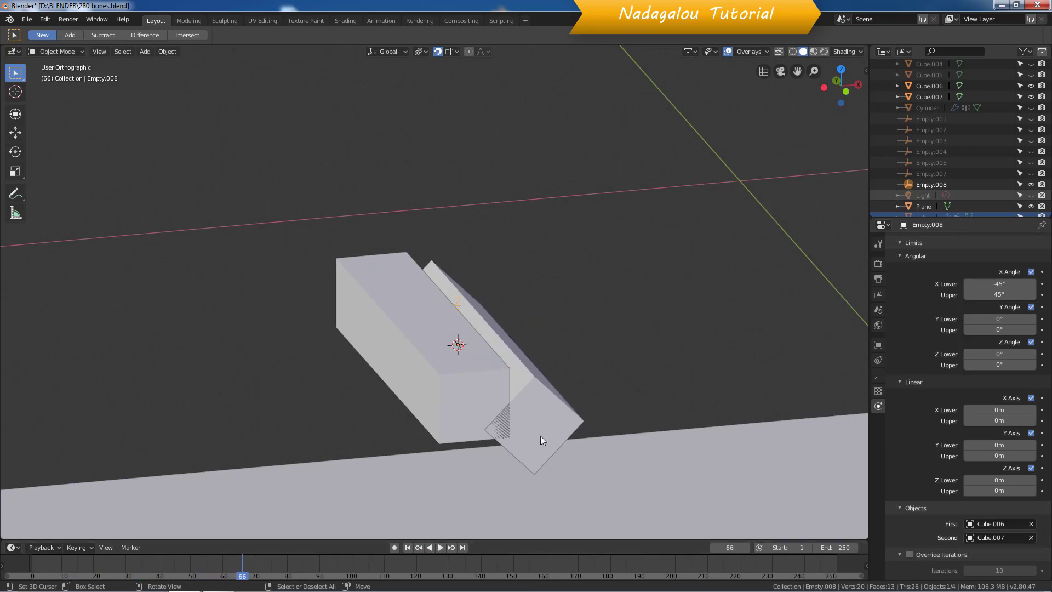
Unhide all hidden objects of the cube chain rig and select Cube.007, the swinging cube of the two-cube example
{"action": "scroll", "coordinate": [543, 432], "scroll_direction": "down", "scroll_amount": 6}
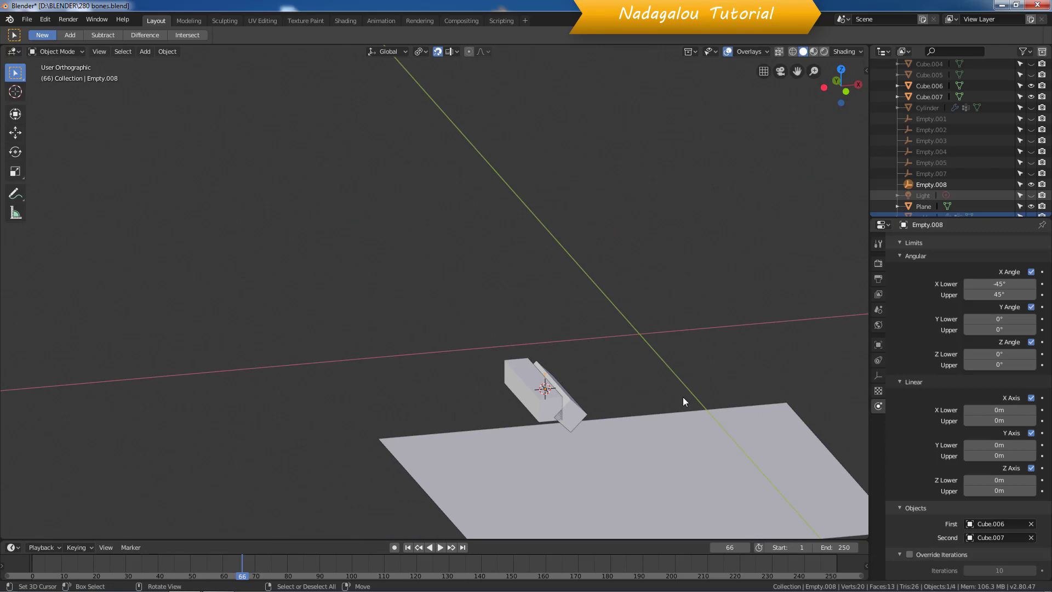
{"action": "key", "text": "alt+h"}
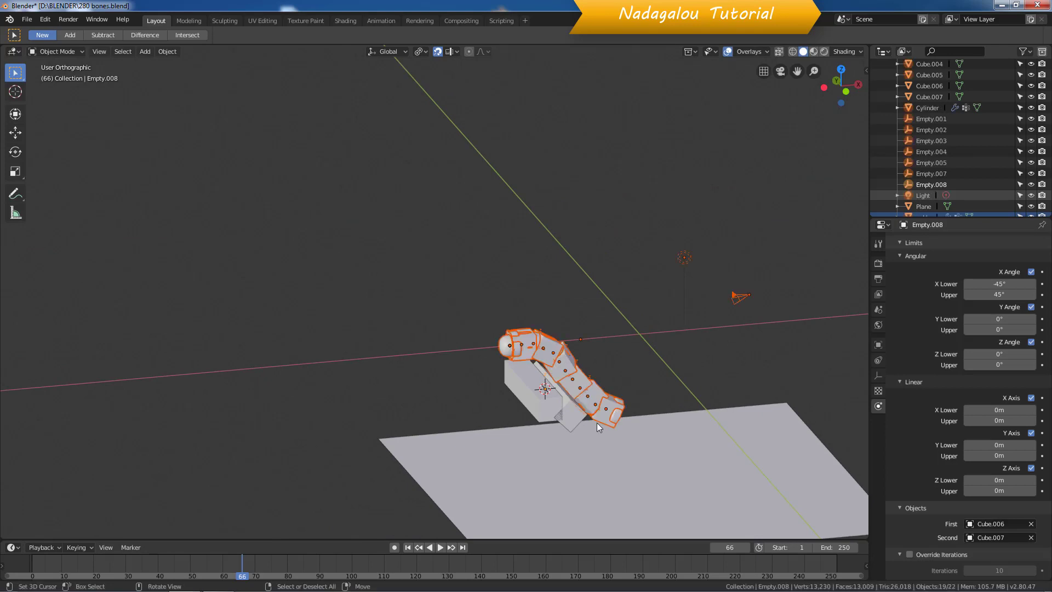
{"action": "scroll", "coordinate": [596, 423], "scroll_direction": "up", "scroll_amount": 5}
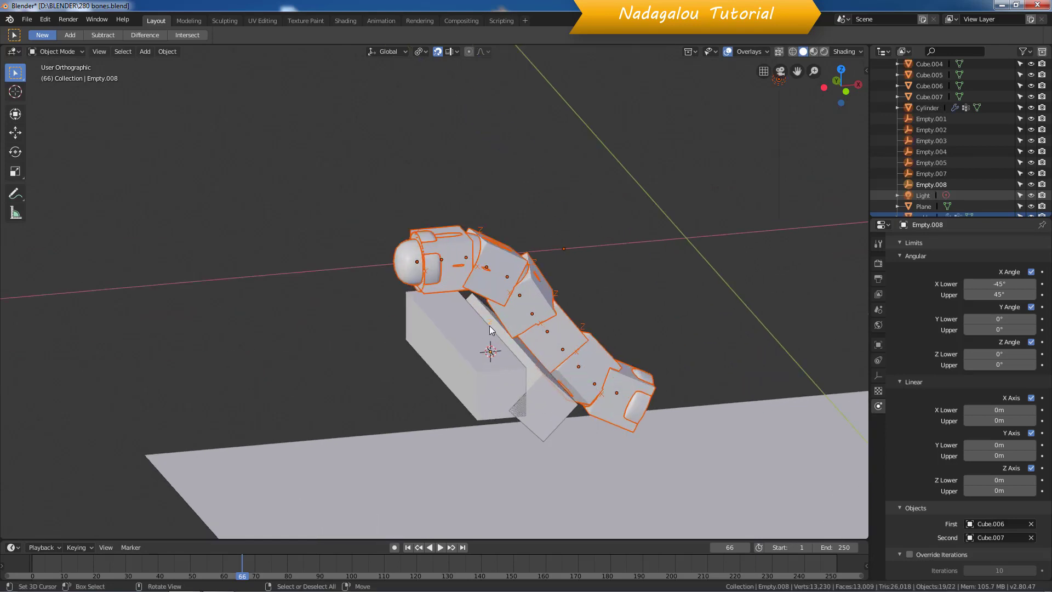
{"action": "left_click", "coordinate": [538, 413]}
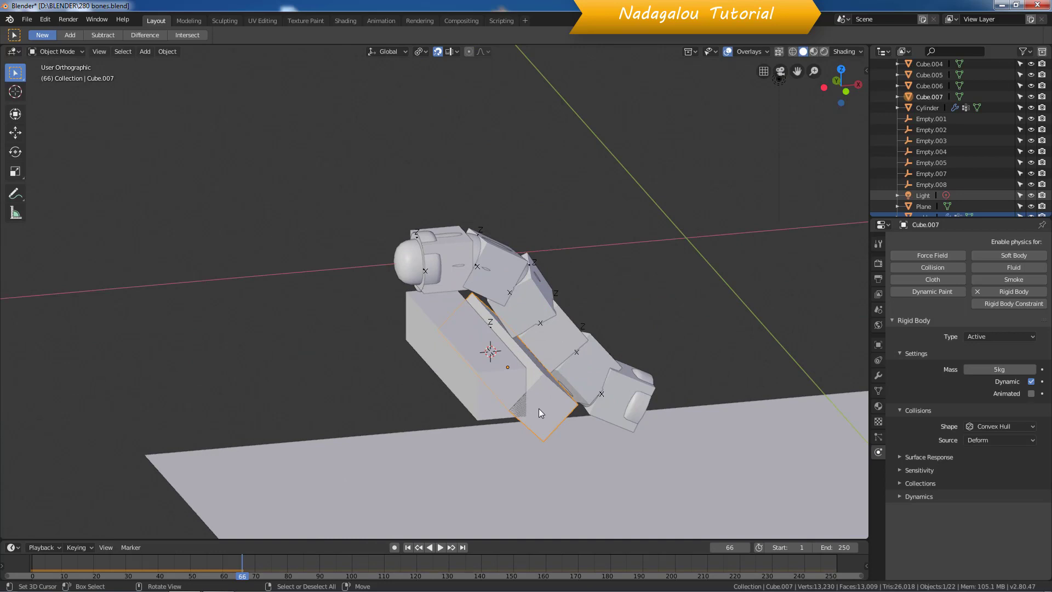
Delete Cube.007 and its constraint empty, Empty.008, from the two-cube example
{"action": "key", "text": "Delete"}
{"action": "left_click", "coordinate": [492, 323]}
{"action": "key", "text": "Delete"}
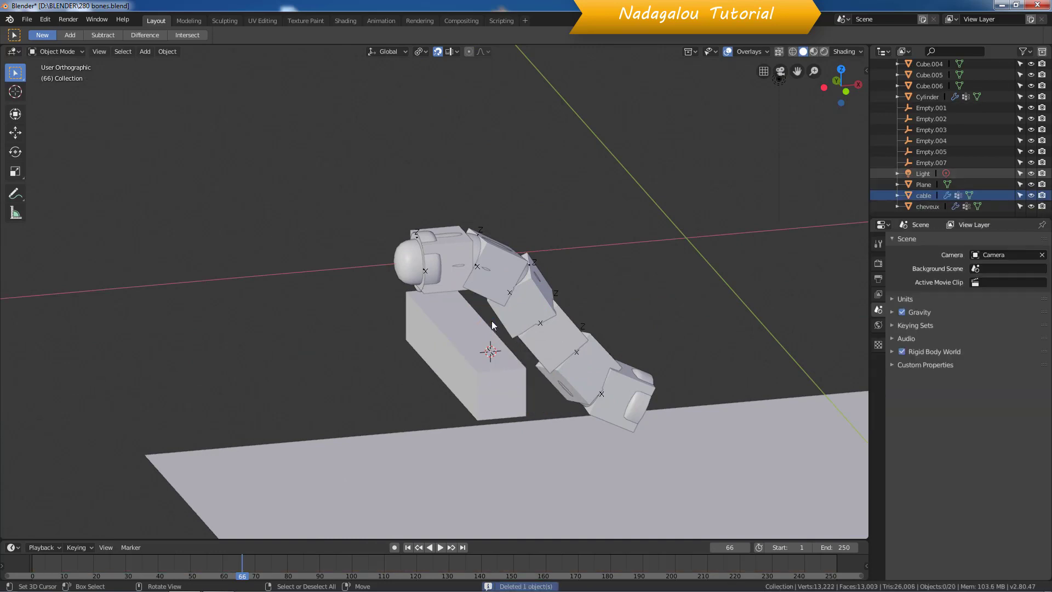
Move Cube.006 14 m along the global X axis, clear of the chain, and return to frame 1
{"action": "left_click", "coordinate": [486, 353]}
{"action": "key", "text": "g"}
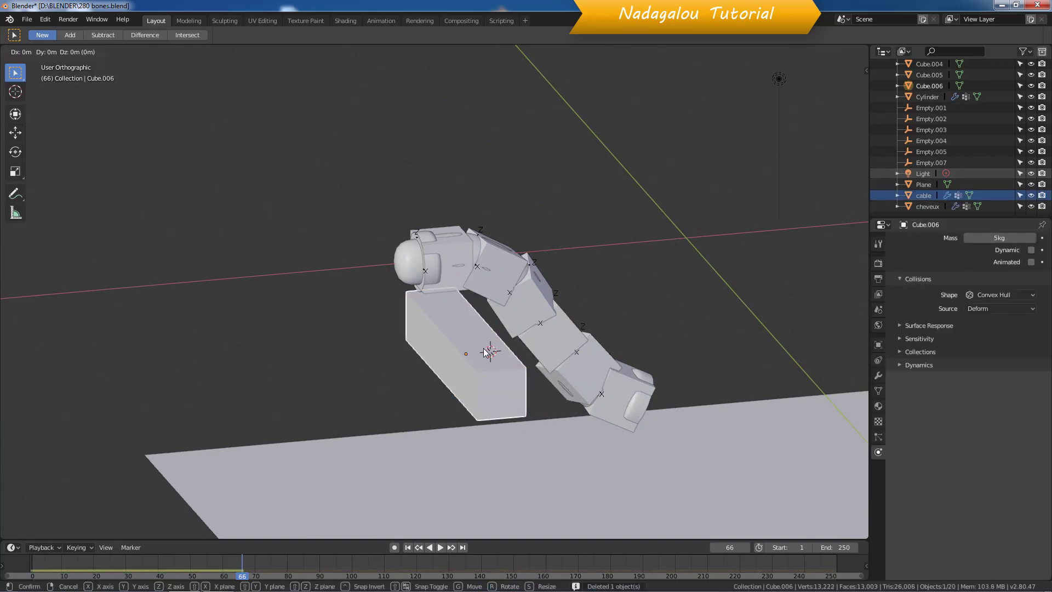
{"action": "key", "text": "x"}
{"action": "left_click", "coordinate": [825, 309]}
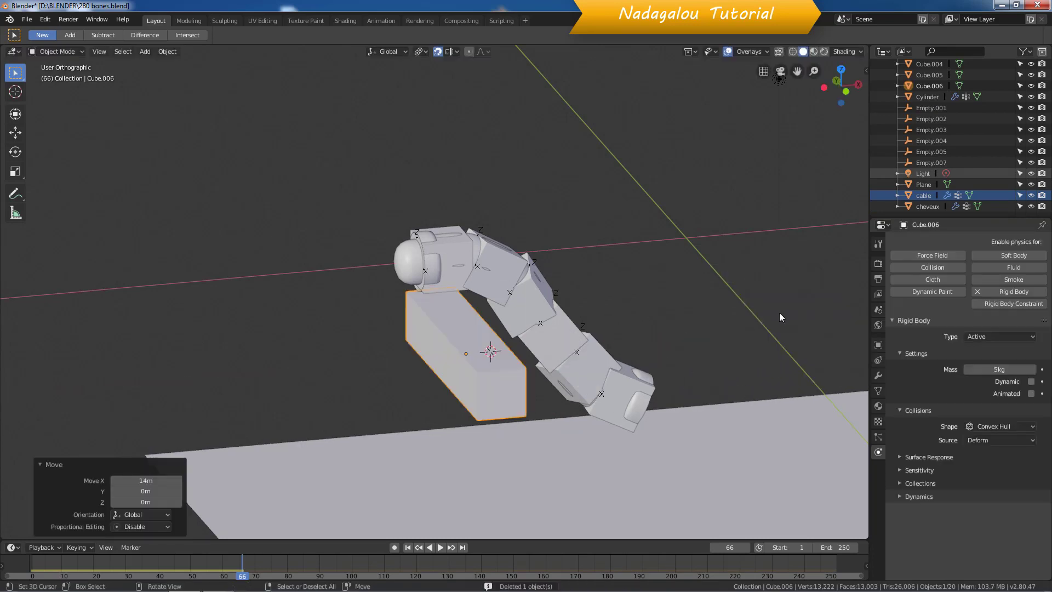
{"action": "left_click", "coordinate": [407, 548]}
{"action": "middle_click_drag", "start_coordinate": [536, 482], "coordinate": [614, 422]}
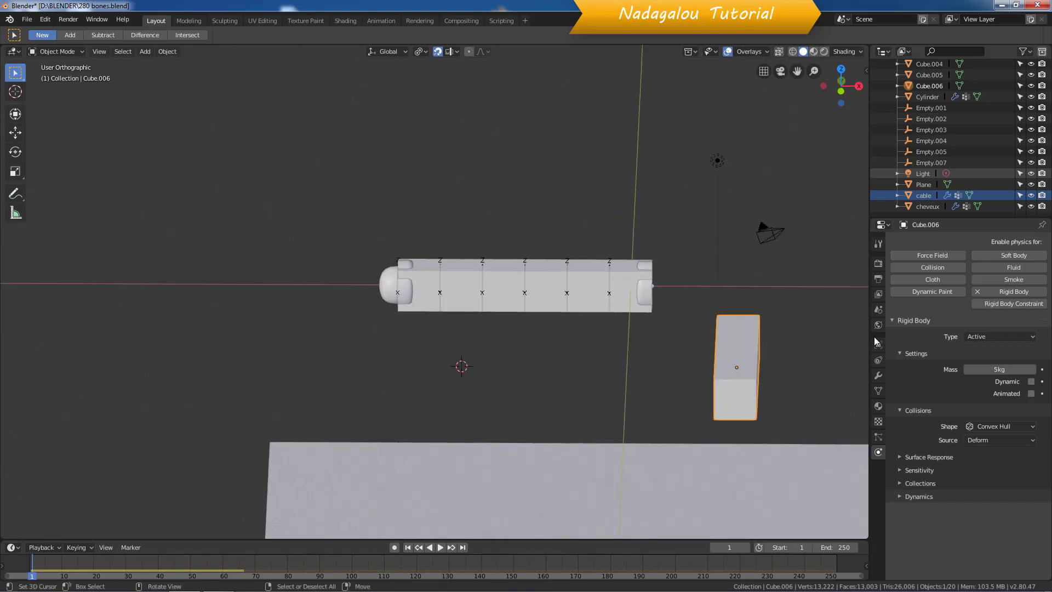
Hide the cable, cheveux and Cylinder objects and show the scene in wireframe shading
{"action": "left_click", "coordinate": [1031, 195]}
{"action": "left_click", "coordinate": [1031, 207]}
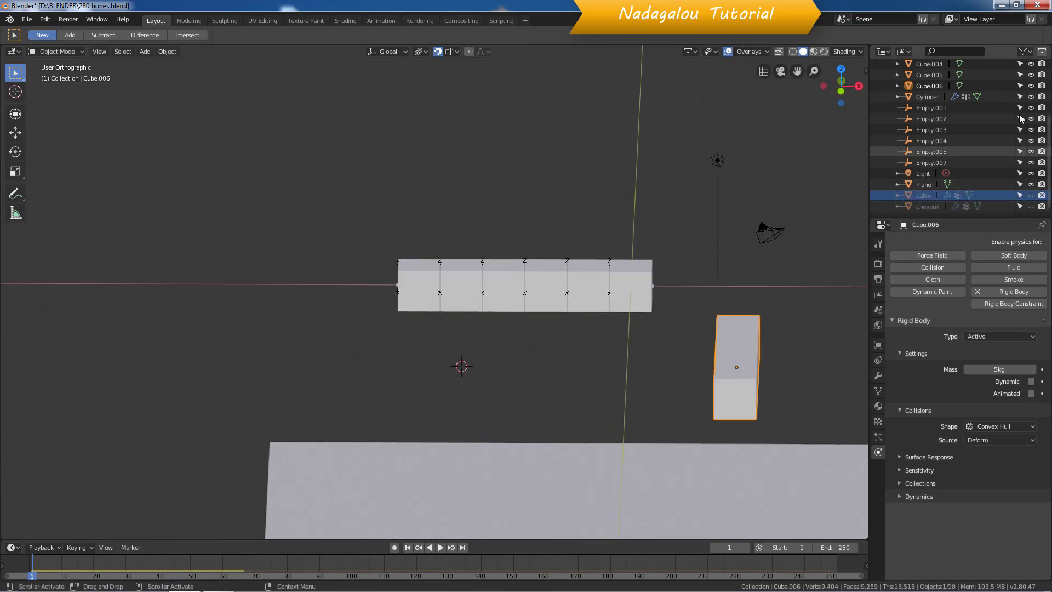
{"action": "left_click", "coordinate": [1031, 97]}
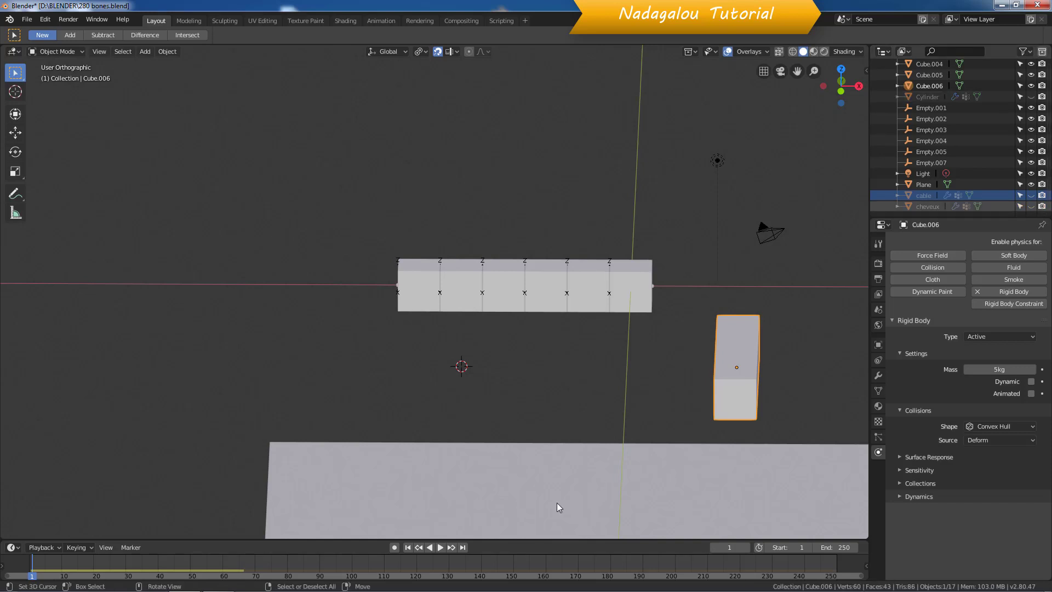
{"action": "left_click", "coordinate": [793, 52]}
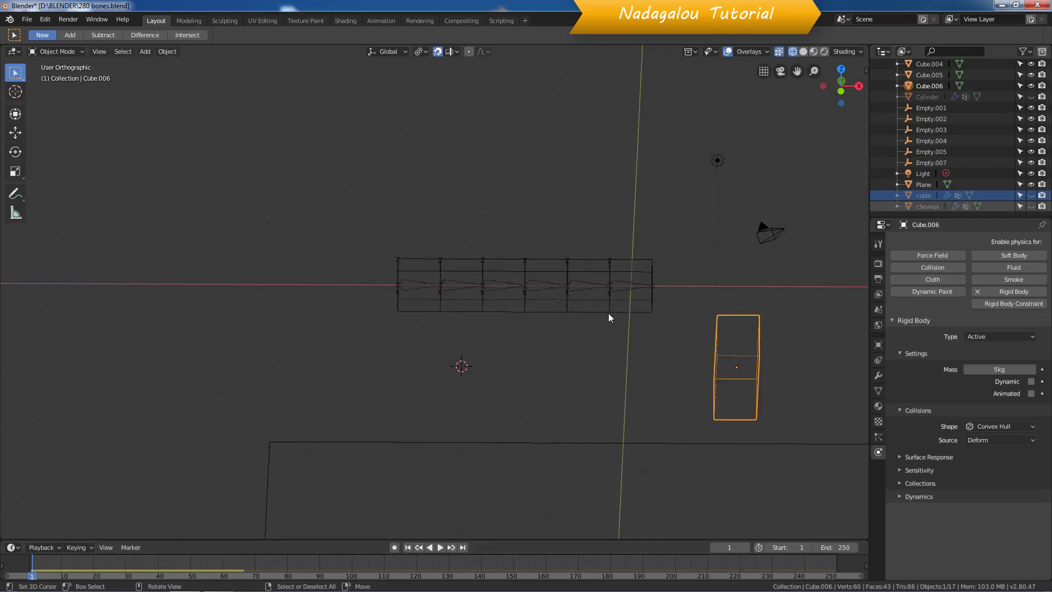
Play the chain simulation in wireframe, stop it, and select Empty.003 to examine its Generic constraint's limits
{"action": "middle_click_drag", "start_coordinate": [546, 421], "coordinate": [551, 422]}
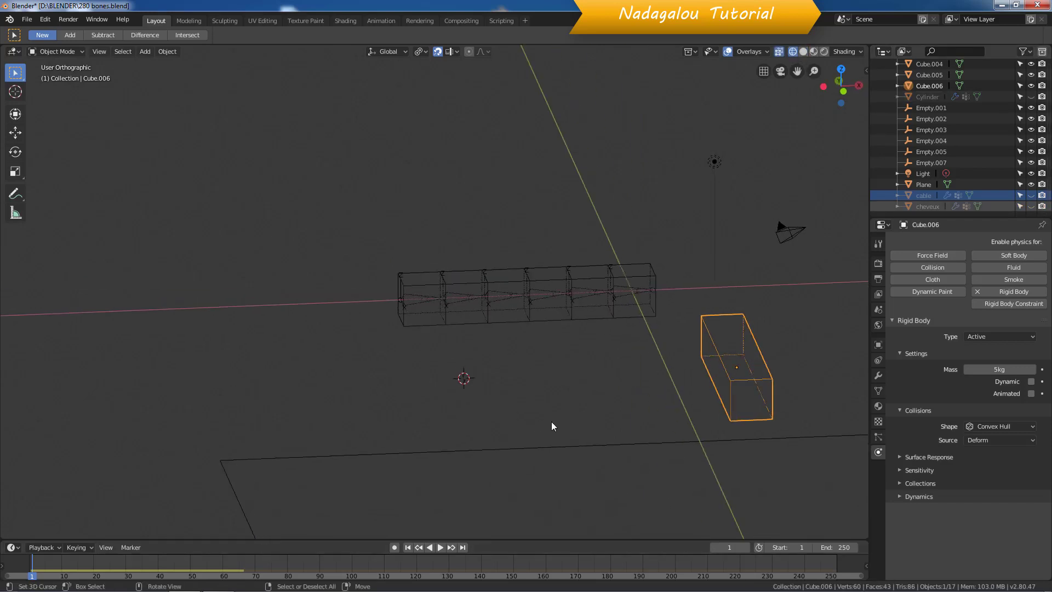
{"action": "left_click", "coordinate": [440, 548]}
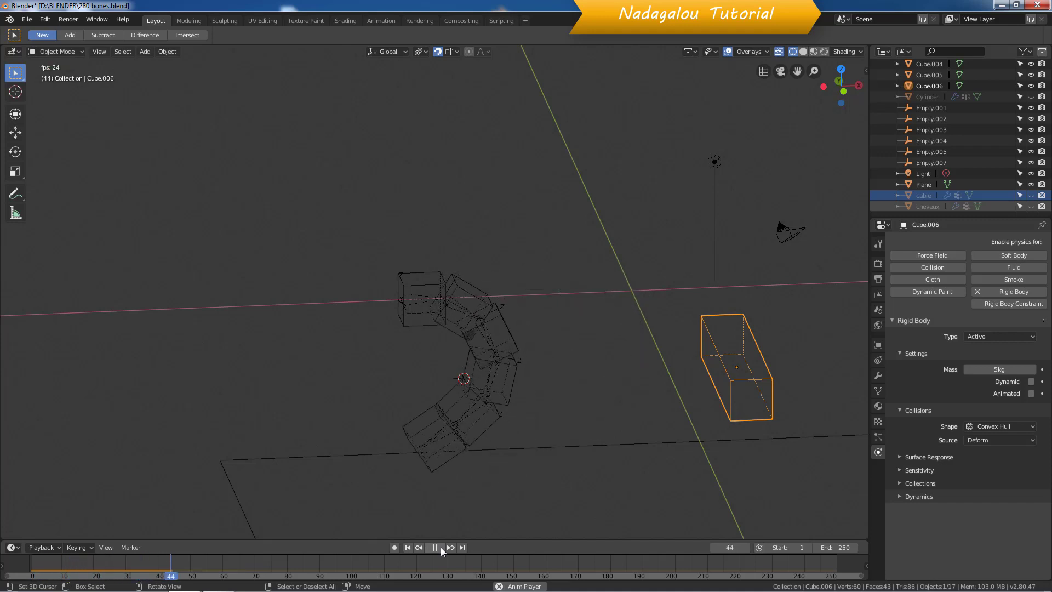
{"action": "left_click", "coordinate": [441, 547]}
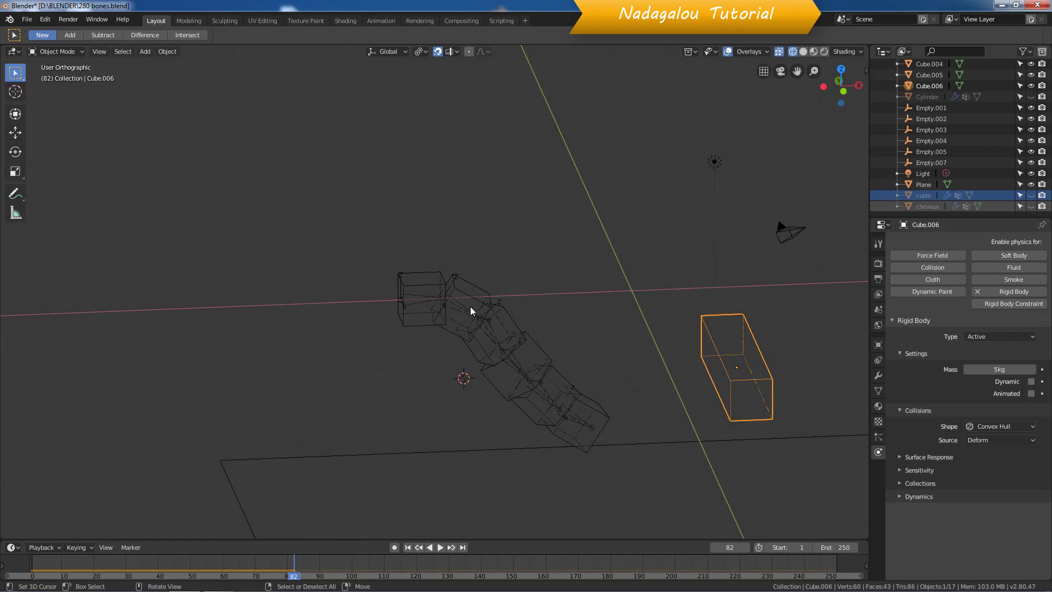
{"action": "left_click", "coordinate": [497, 303]}
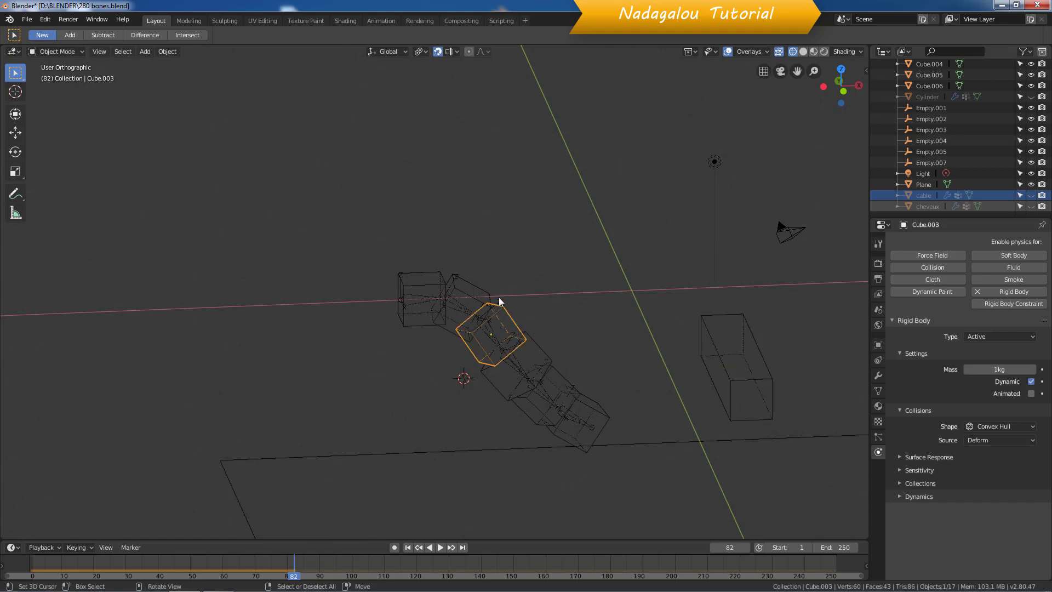
{"action": "left_click", "coordinate": [498, 298]}
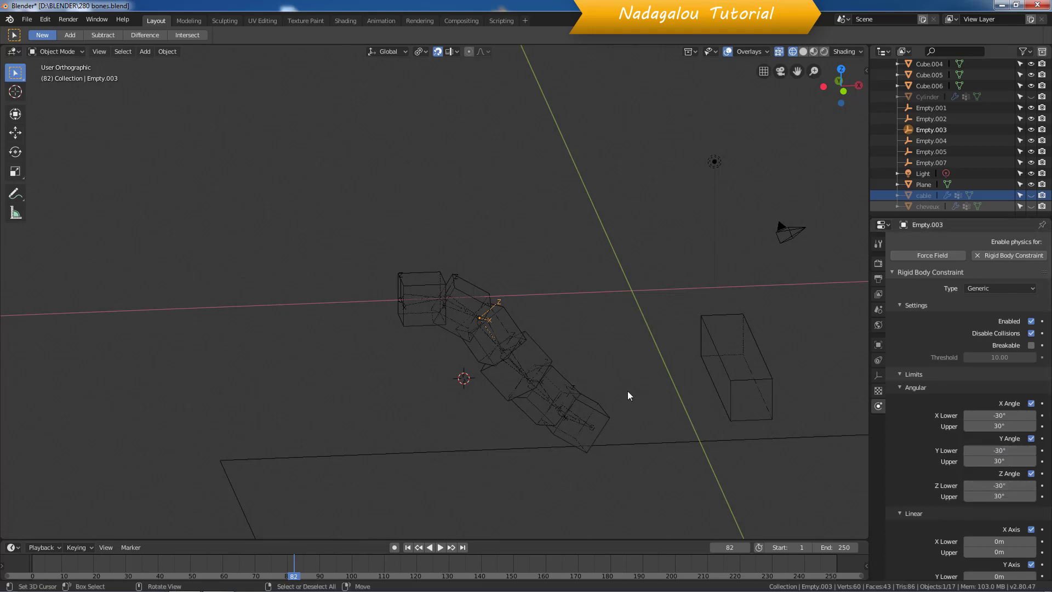
Show the cable again in material preview shading and hide all six cubes of the chain
{"action": "left_click", "coordinate": [1032, 196]}
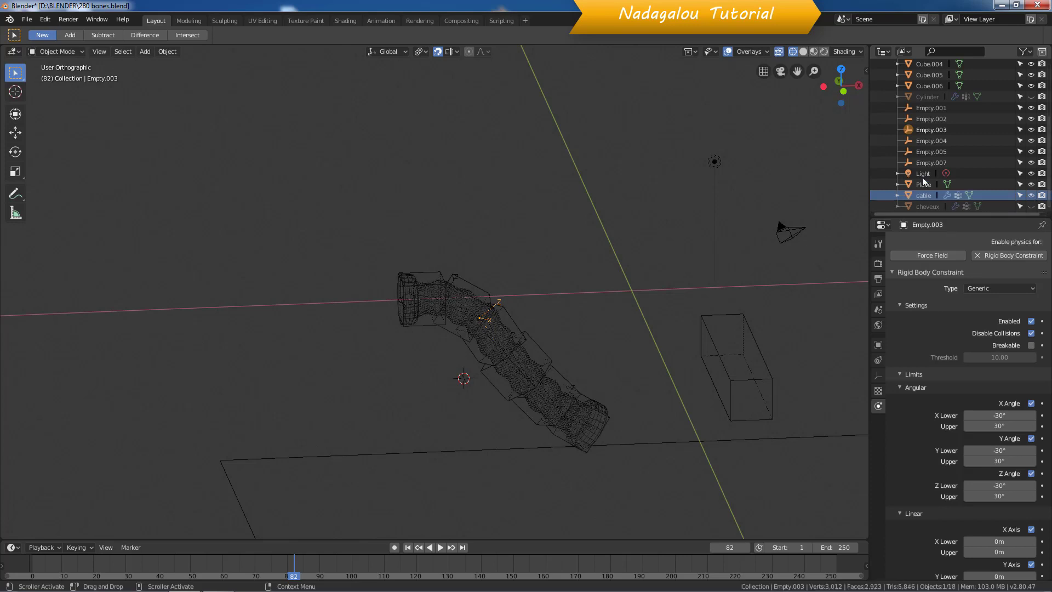
{"action": "left_click", "coordinate": [814, 51]}
{"action": "left_click", "coordinate": [439, 293]}
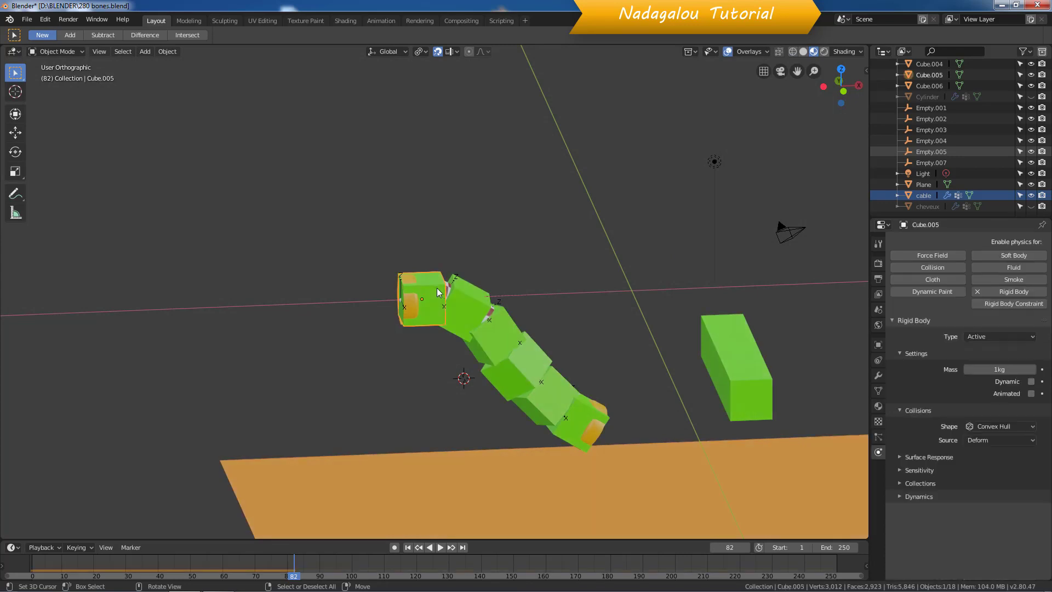
{"action": "left_click", "coordinate": [464, 296], "text": "shift"}
{"action": "left_click", "coordinate": [507, 319], "text": "shift"}
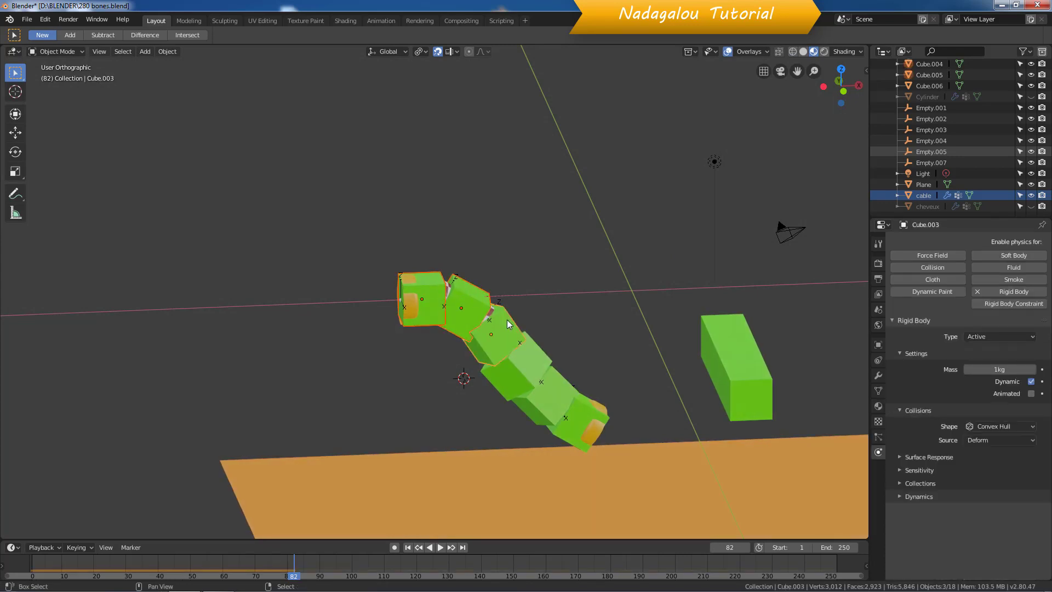
{"action": "left_click", "coordinate": [532, 350], "text": "shift"}
{"action": "left_click", "coordinate": [557, 378], "text": "shift"}
{"action": "left_click", "coordinate": [587, 402], "text": "shift"}
{"action": "key", "text": "h"}
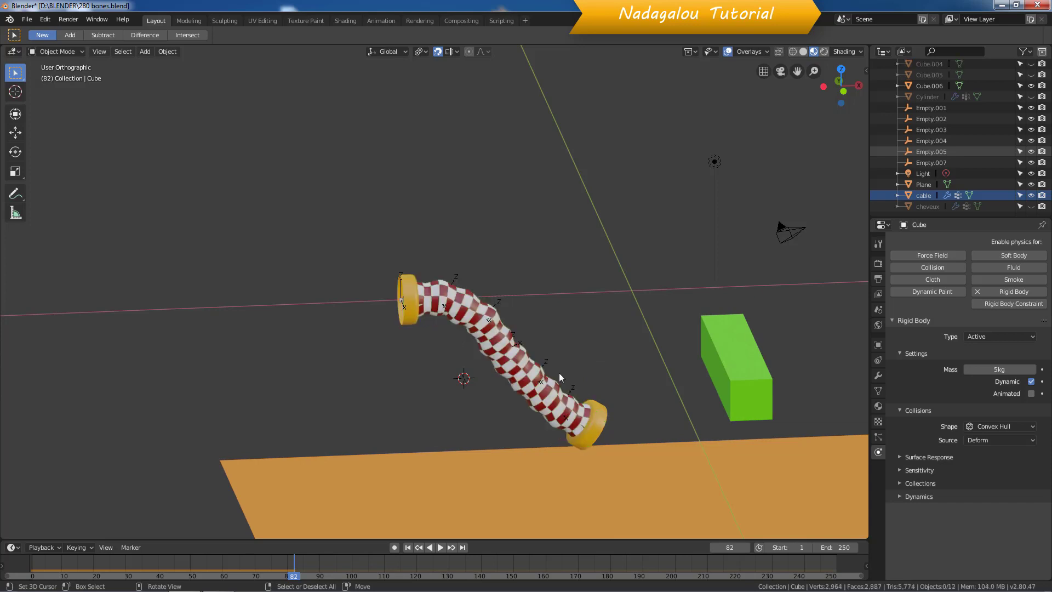
Play the simulation from frame 1 to watch the cable bend, stop it, and check Empty.003's constraint
{"action": "left_click", "coordinate": [409, 548]}
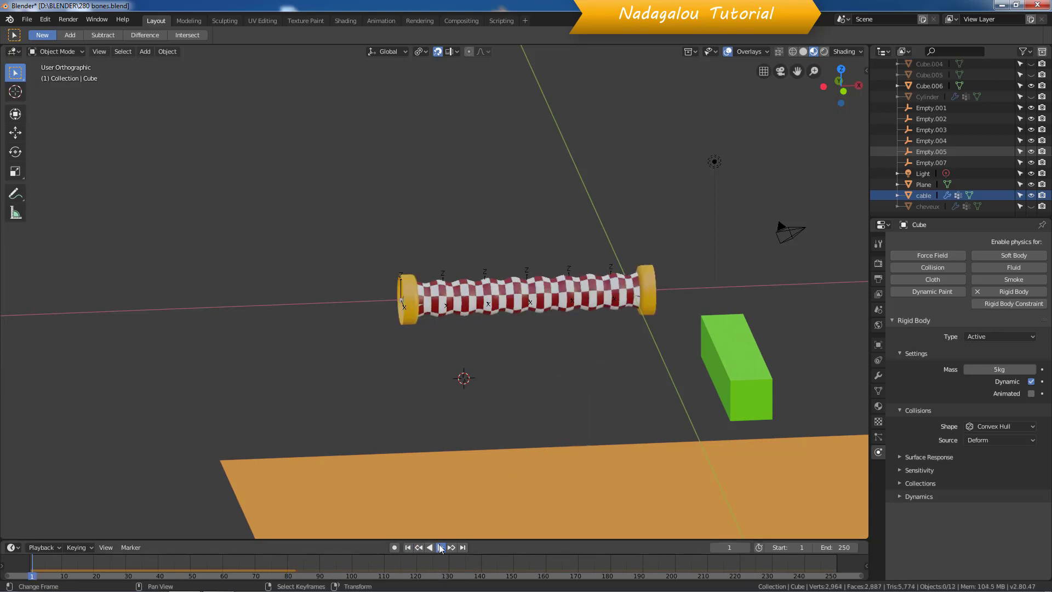
{"action": "left_click", "coordinate": [440, 548]}
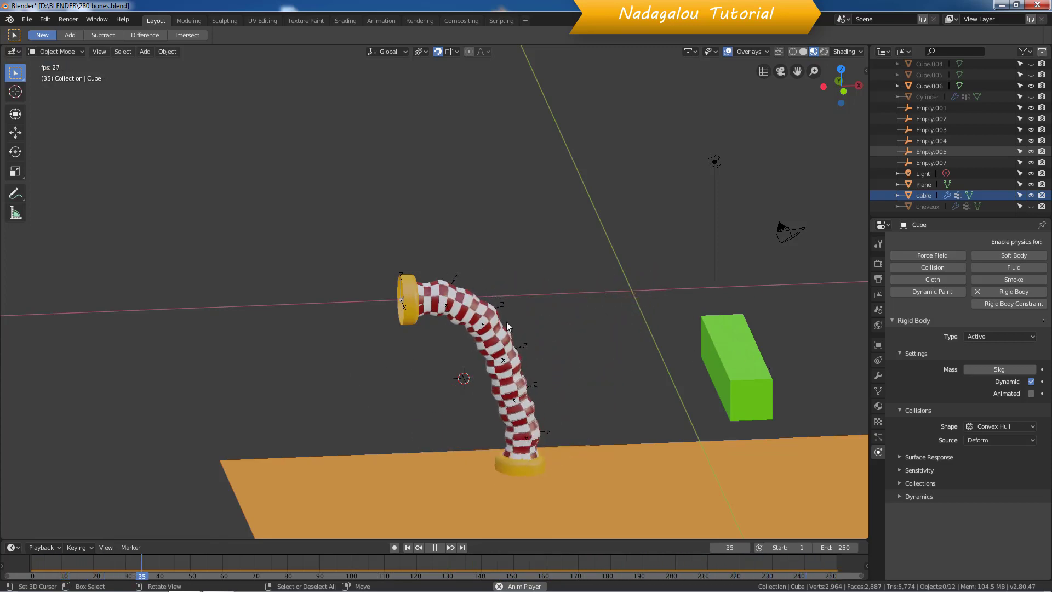
{"action": "left_click", "coordinate": [434, 548]}
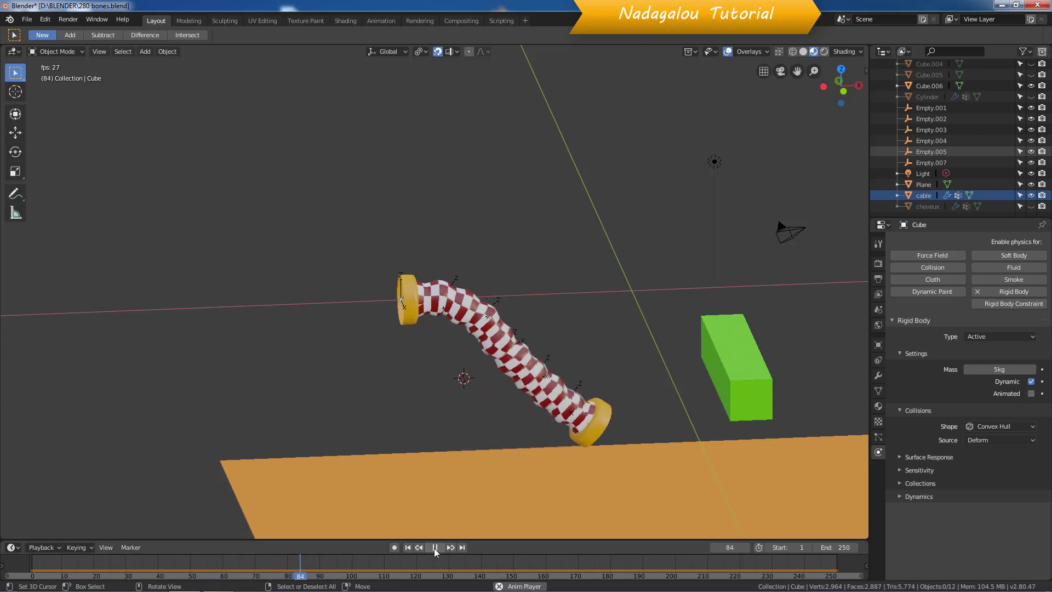
{"action": "left_click", "coordinate": [498, 298]}
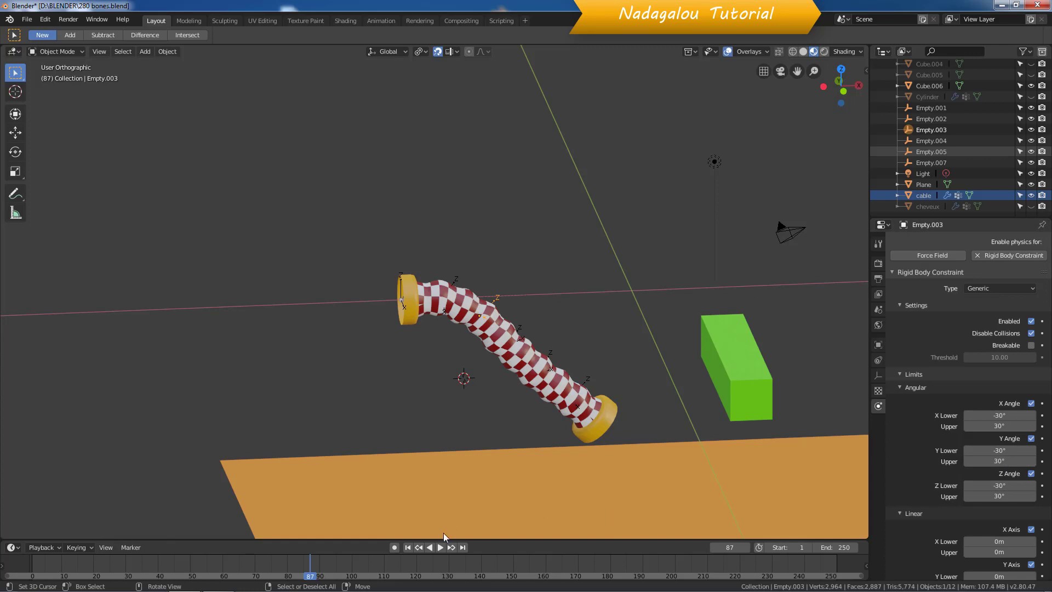
Go back to frame 1 and show the cube chain in solid shading, keeping only cheveux, cable and Cylinder hidden
{"action": "left_click", "coordinate": [408, 548]}
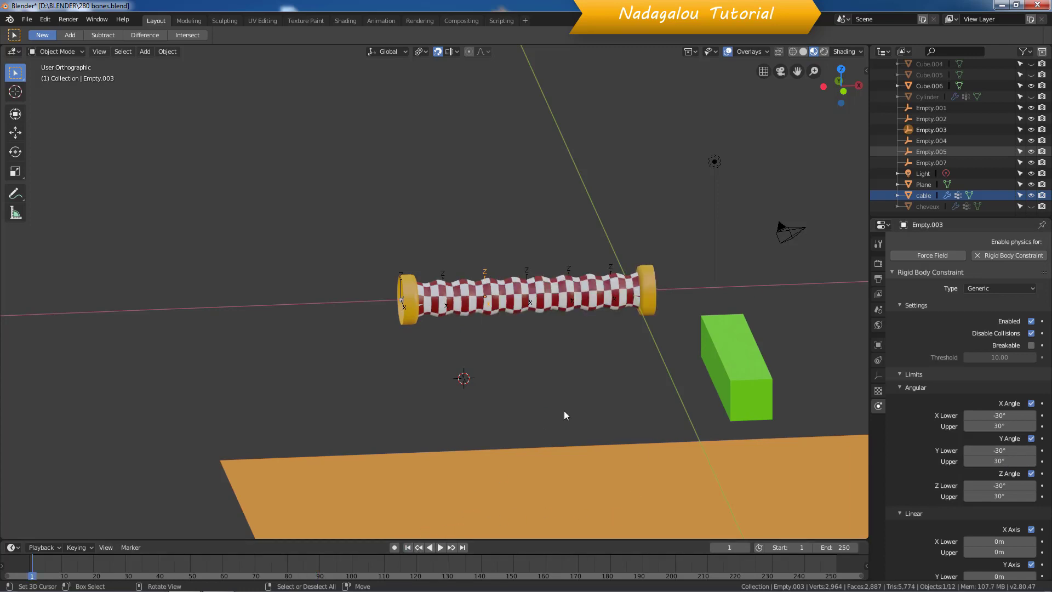
{"action": "key", "text": "alt+h"}
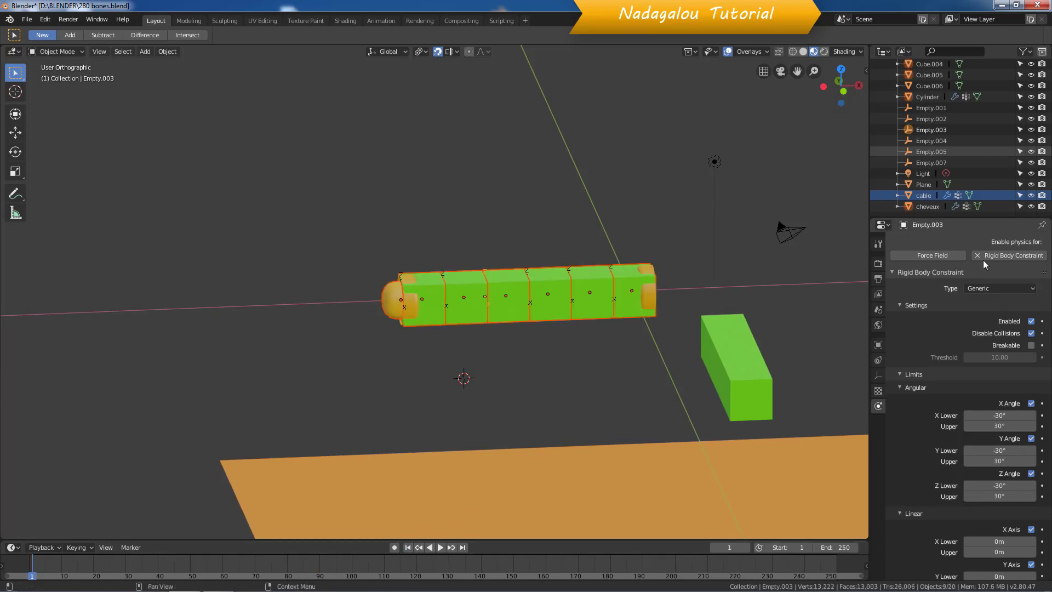
{"action": "left_click", "coordinate": [1031, 206]}
{"action": "left_click", "coordinate": [1031, 195]}
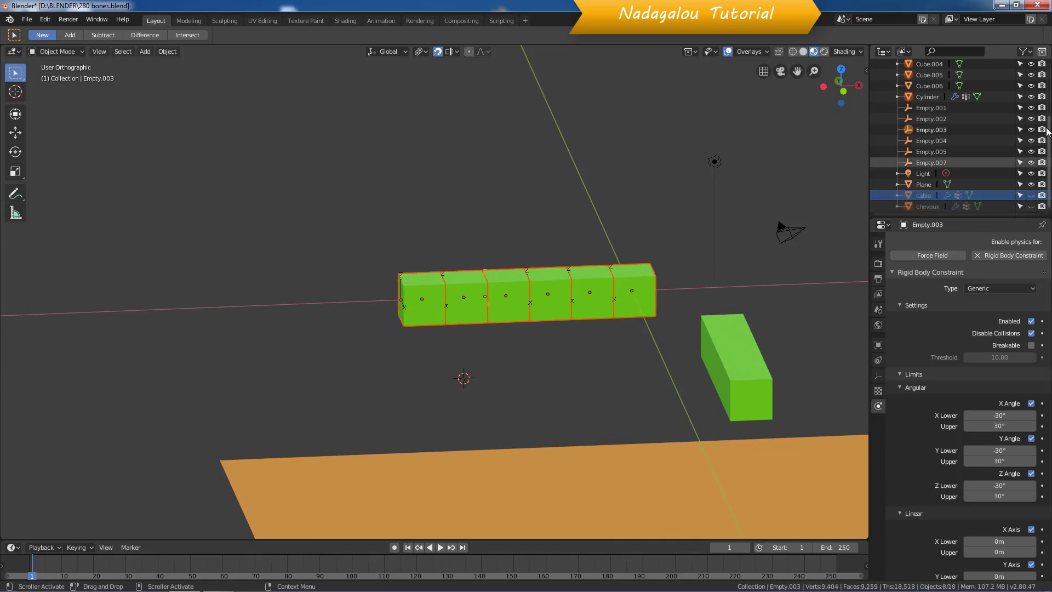
{"action": "left_click", "coordinate": [1031, 97]}
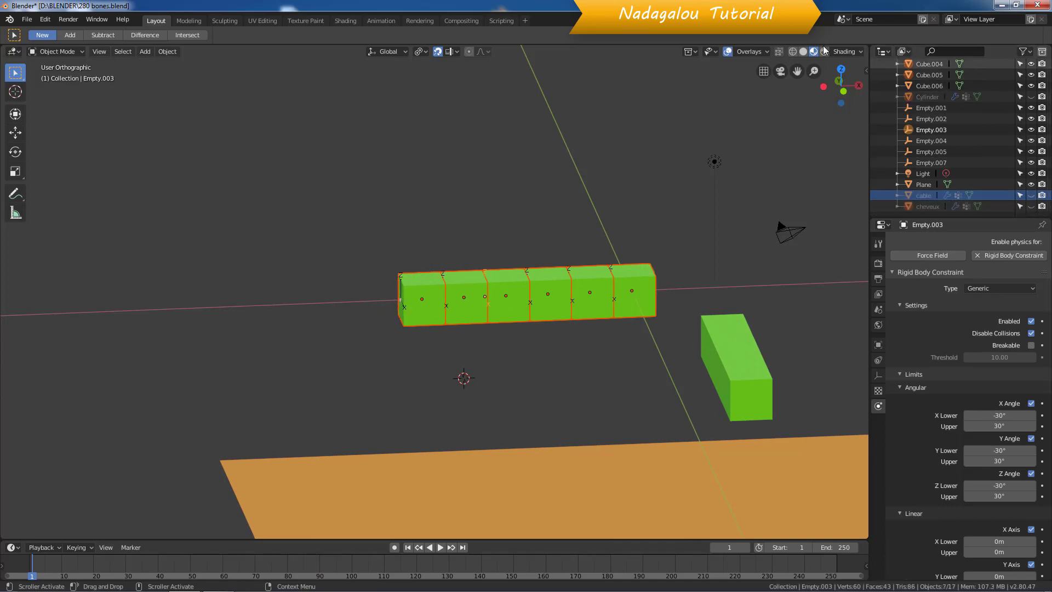
{"action": "left_click", "coordinate": [804, 54]}
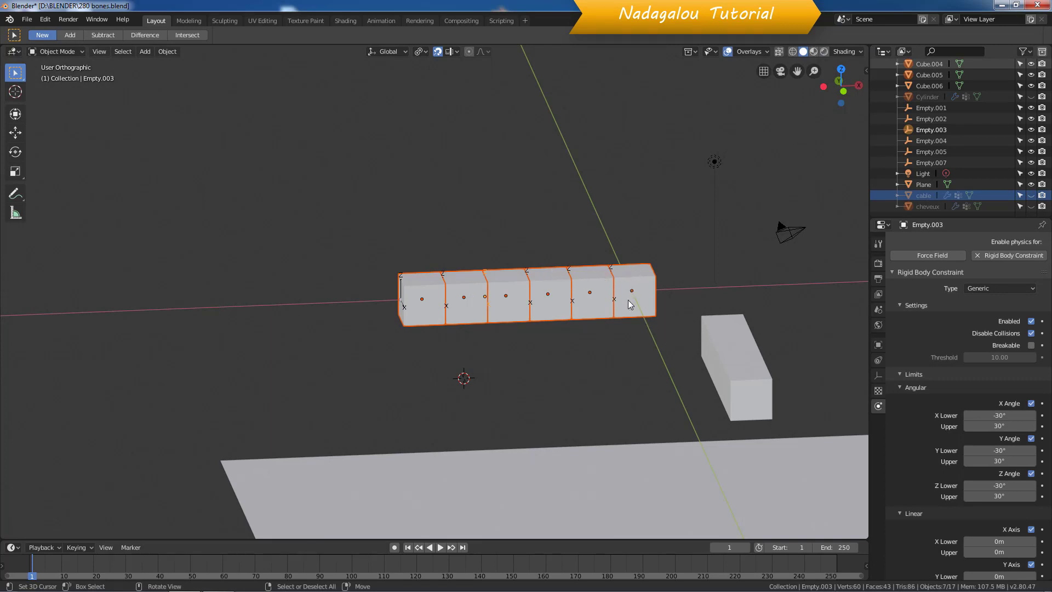
View the chain from the front in wireframe shading and select Empty.005, the empty at the chain's fixed end
{"action": "key", "text": "KP_1"}
{"action": "scroll", "coordinate": [629, 304], "scroll_direction": "up", "scroll_amount": 4}
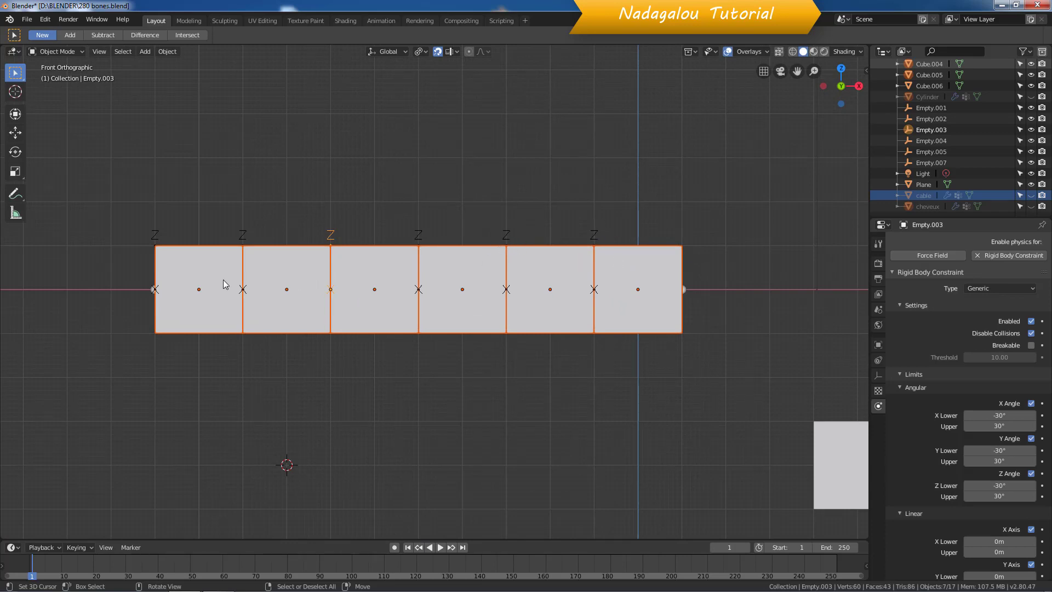
{"action": "left_click", "coordinate": [155, 234]}
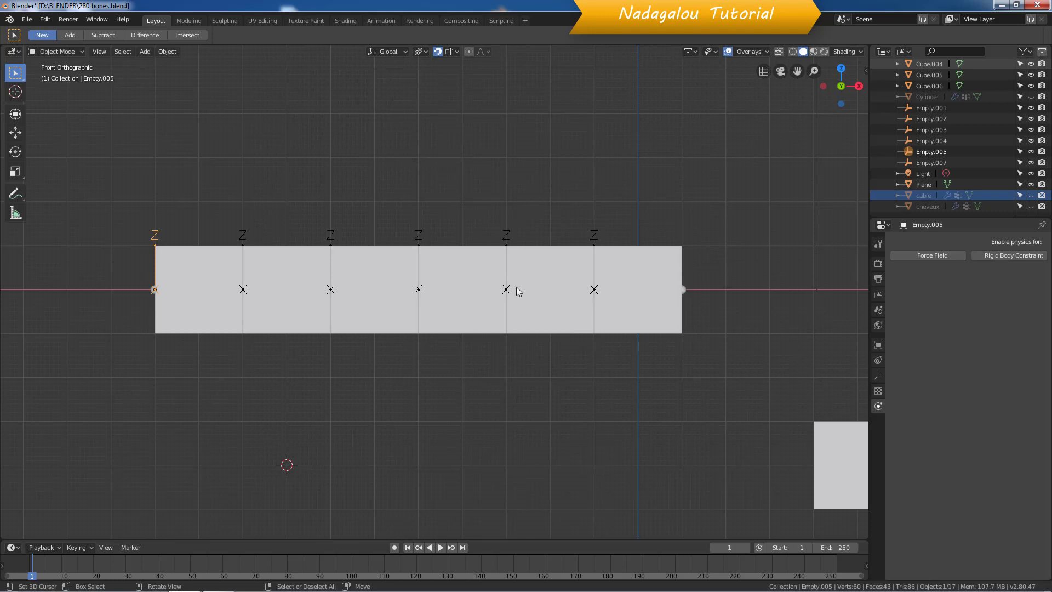
{"action": "left_click", "coordinate": [792, 51]}
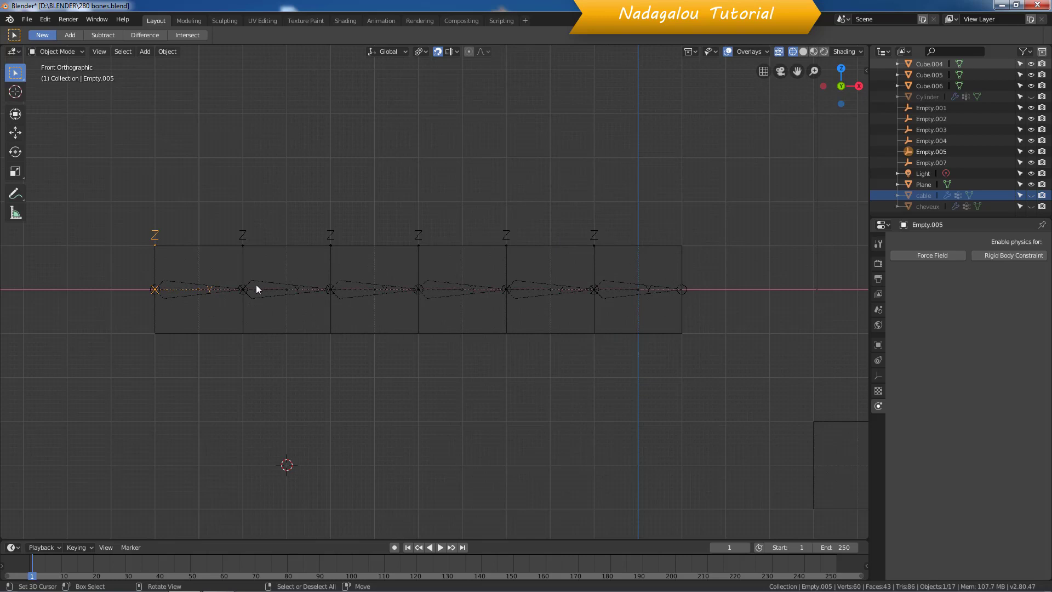
Examine Empty.007, the empty at the end cube's joint, checking its constraint and its object relations
{"action": "left_click", "coordinate": [592, 239]}
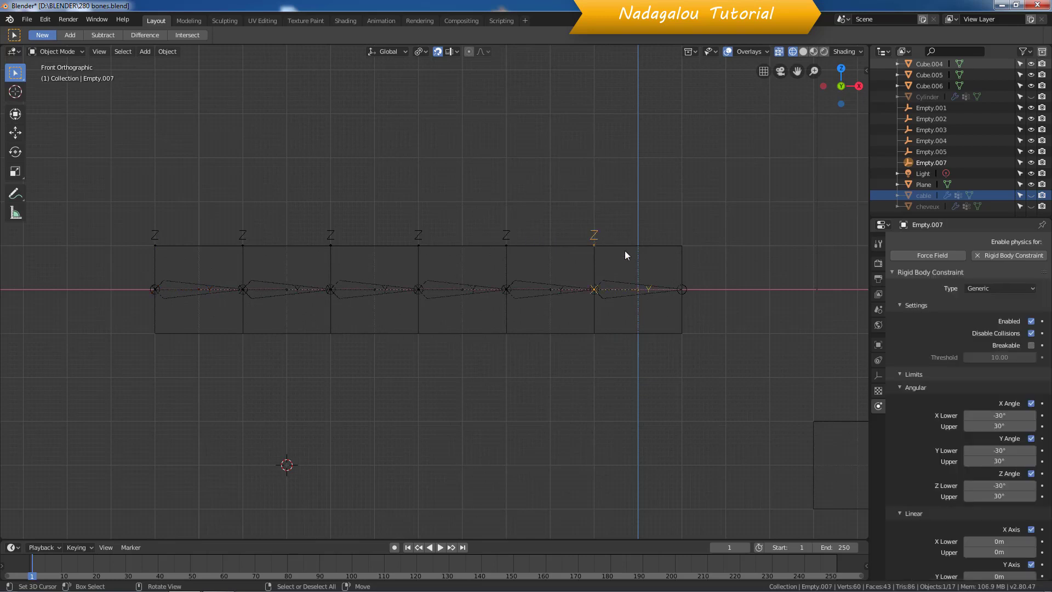
{"action": "left_click", "coordinate": [633, 246]}
{"action": "left_click", "coordinate": [594, 239]}
{"action": "left_click", "coordinate": [882, 345]}
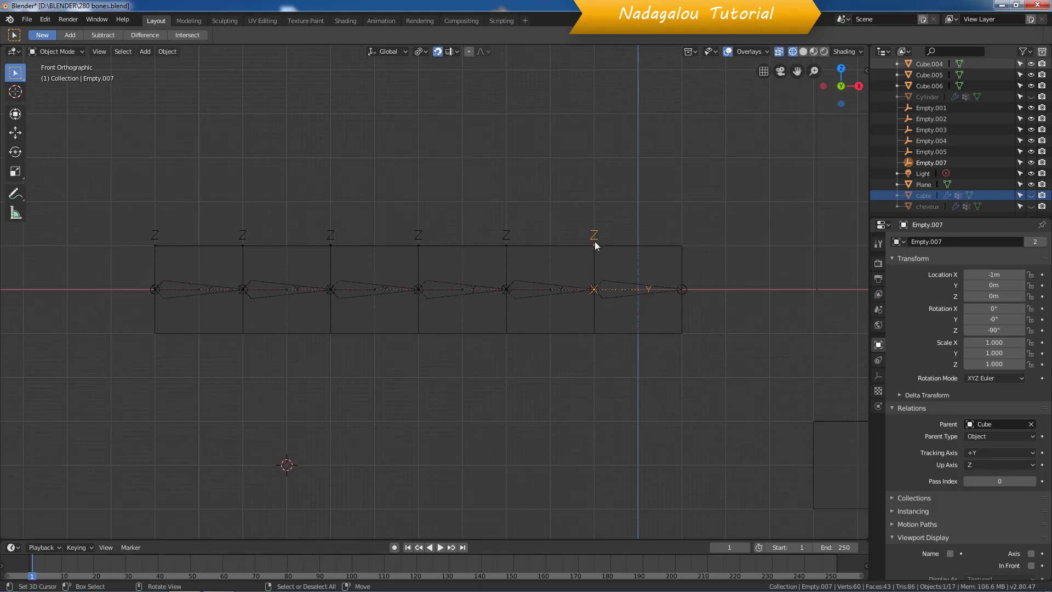
Parent Empty.007 to Cube with the Object option, and check the parent entries of the empty and the cube
{"action": "left_click", "coordinate": [623, 247], "text": "shift"}
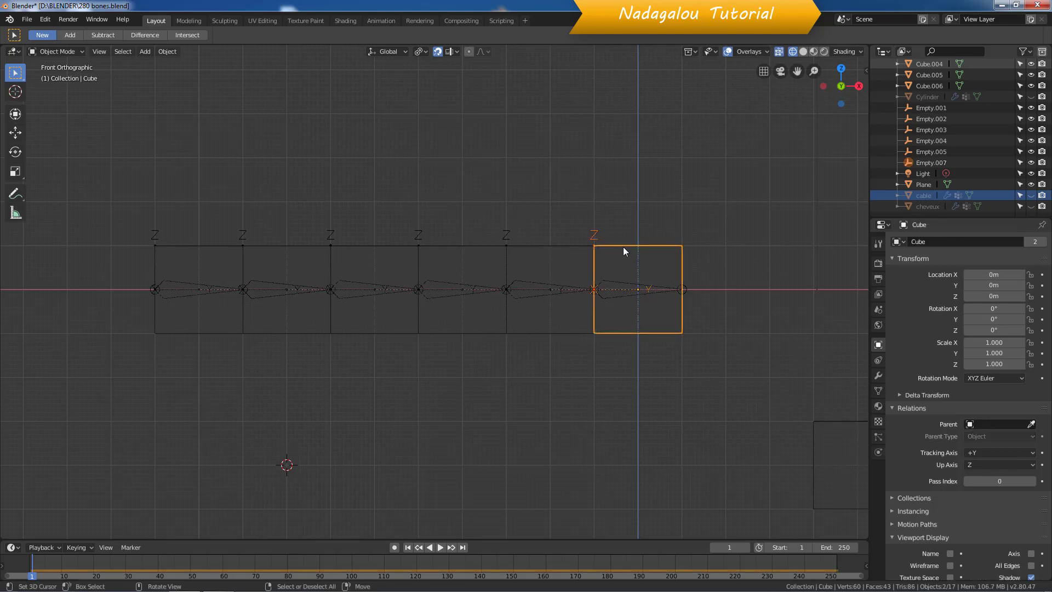
{"action": "key", "text": "ctrl+p"}
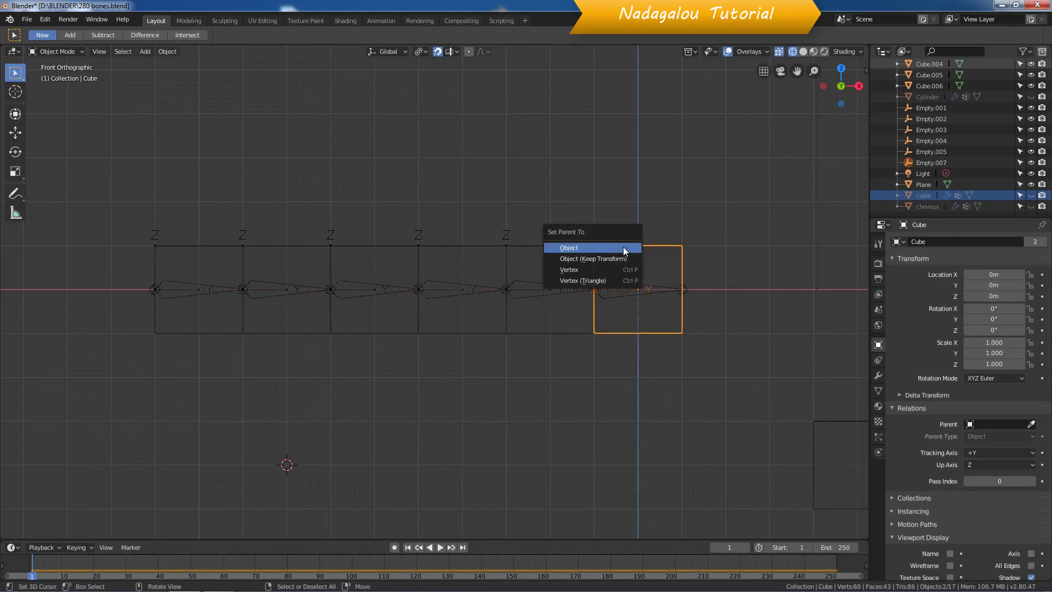
{"action": "left_click", "coordinate": [593, 249]}
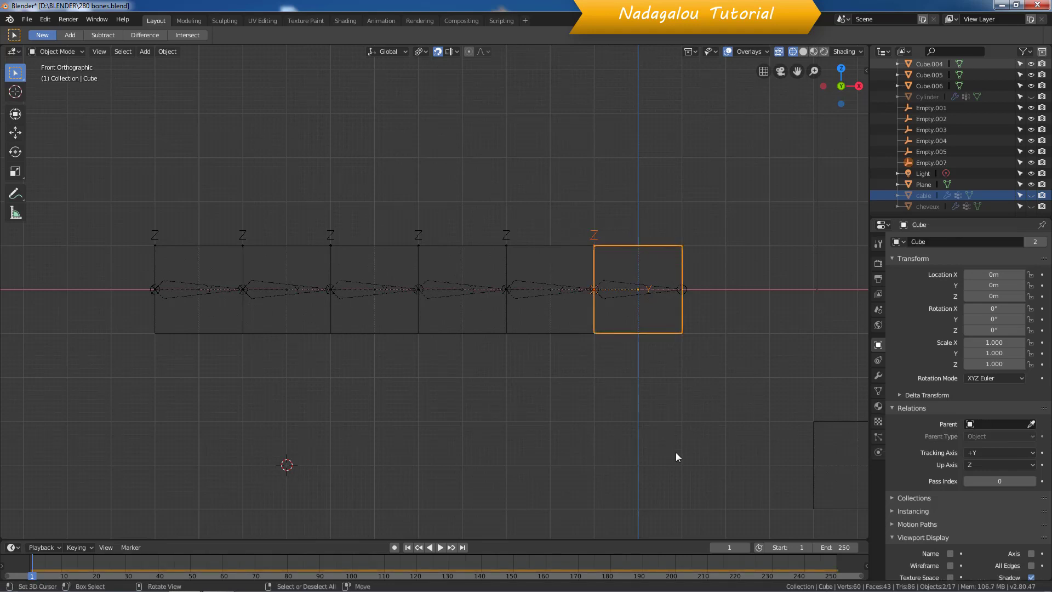
{"action": "left_click", "coordinate": [594, 240]}
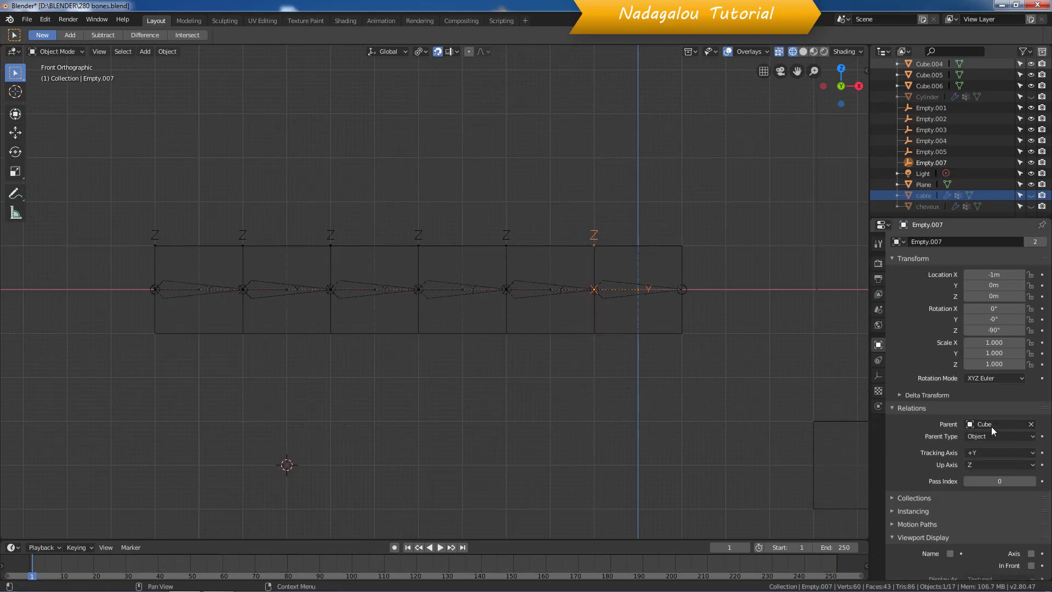
{"action": "left_click", "coordinate": [653, 247]}
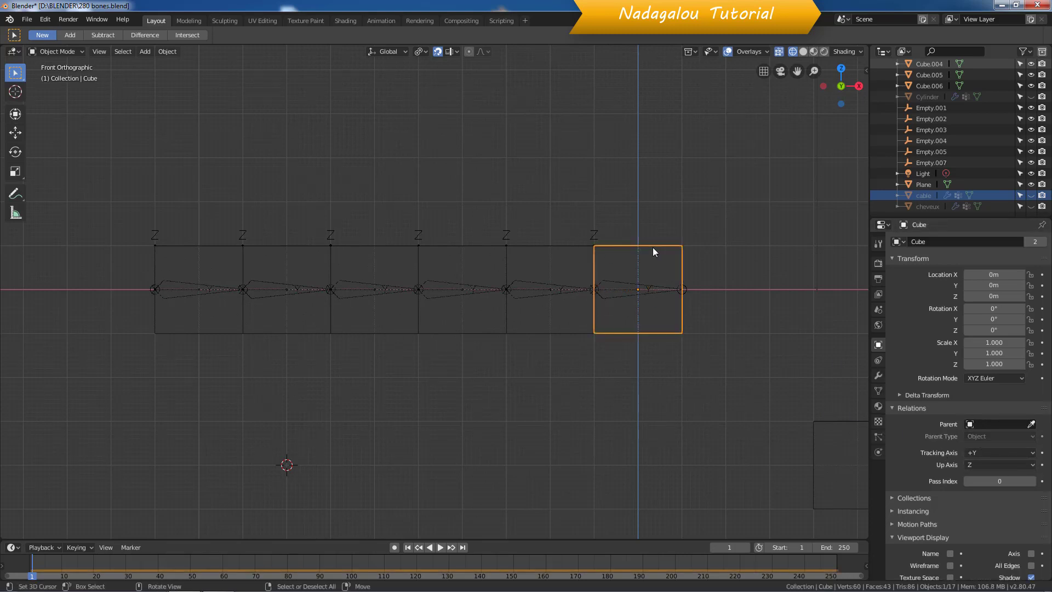
Check the parent relations of Empty.001 and Cube.001, the second-to-last joint's empty and its cube
{"action": "left_click", "coordinate": [507, 237]}
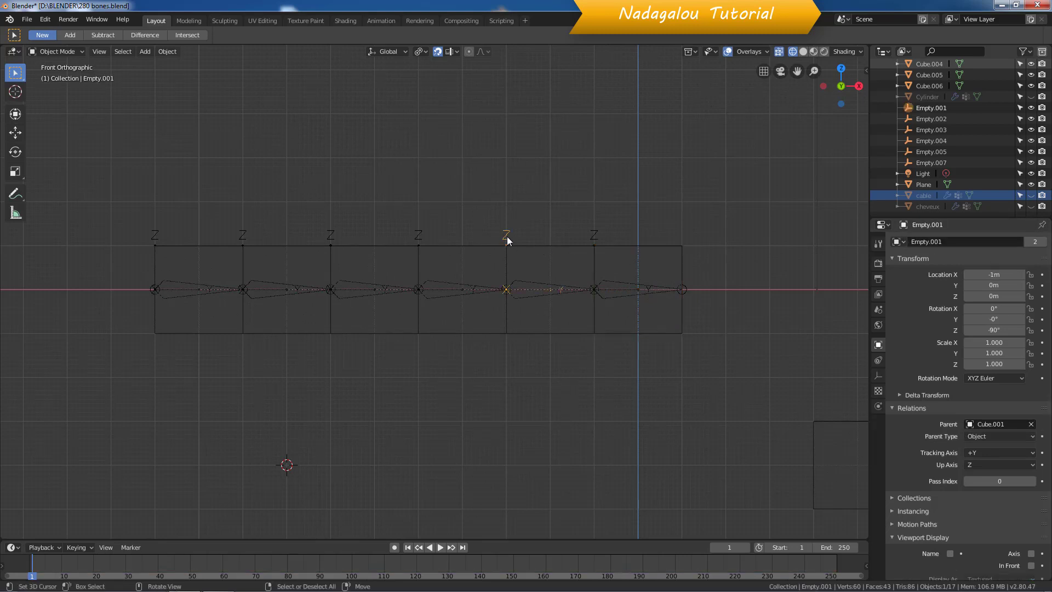
{"action": "left_click", "coordinate": [539, 247]}
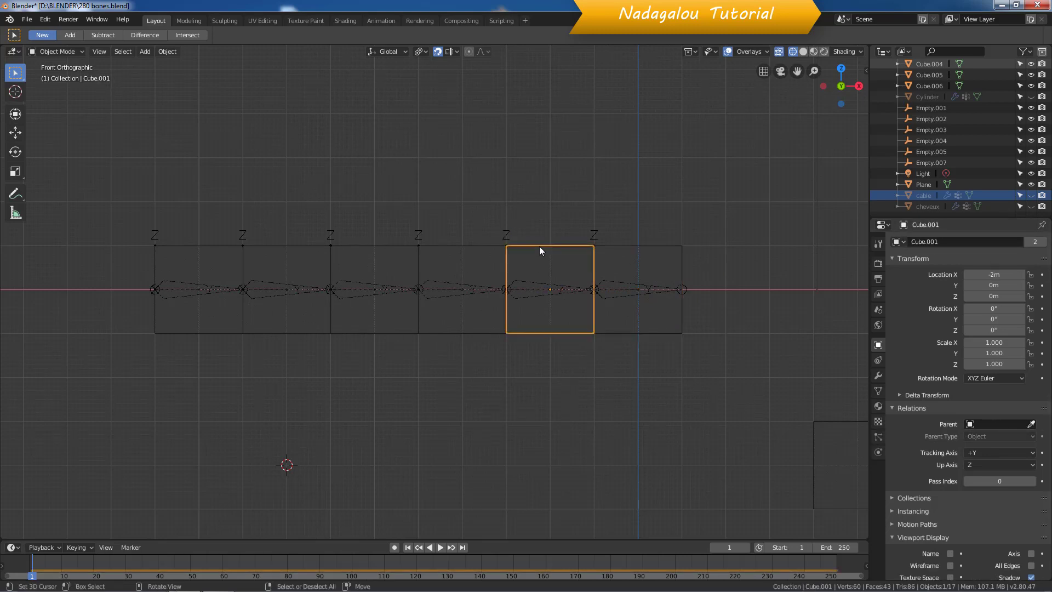
{"action": "left_click", "coordinate": [511, 237]}
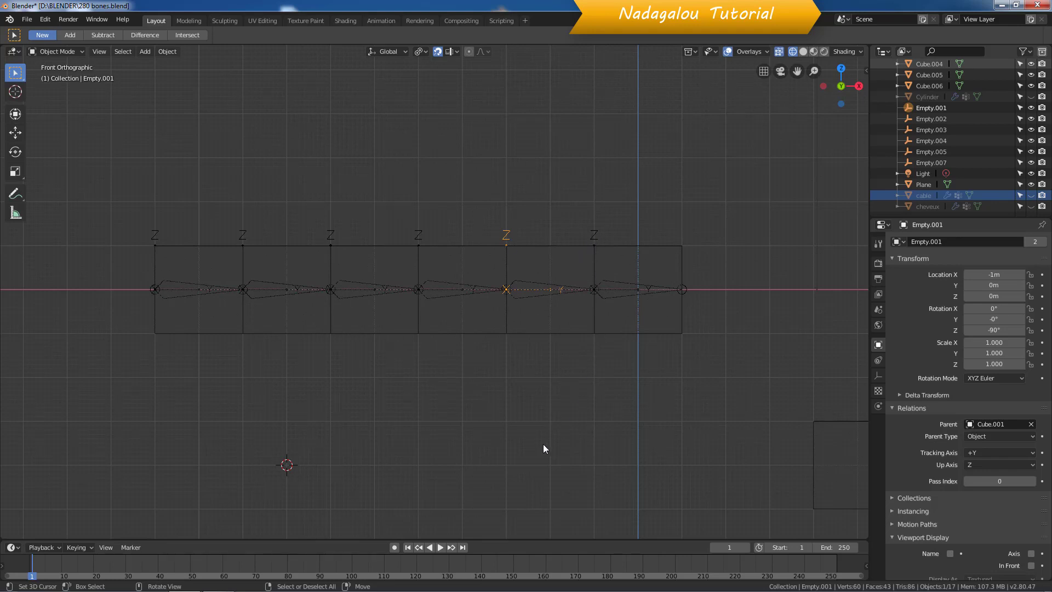
Play the chain's rigid body simulation in the front wireframe view, stop it, and go back to frame 1
{"action": "scroll", "coordinate": [572, 346], "scroll_direction": "down", "scroll_amount": 2}
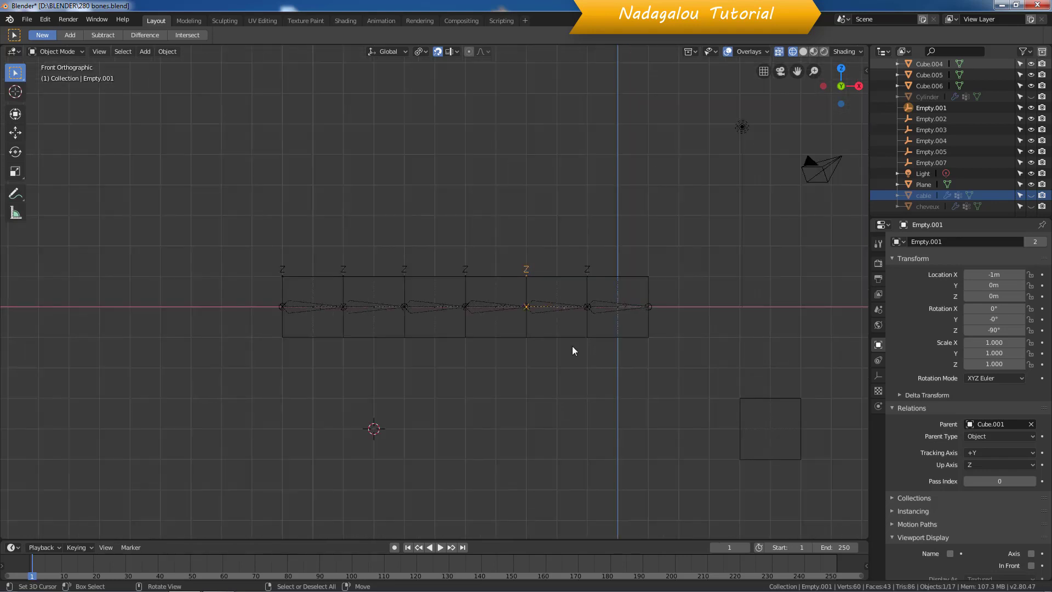
{"action": "scroll", "coordinate": [572, 347], "scroll_direction": "up", "scroll_amount": 2}
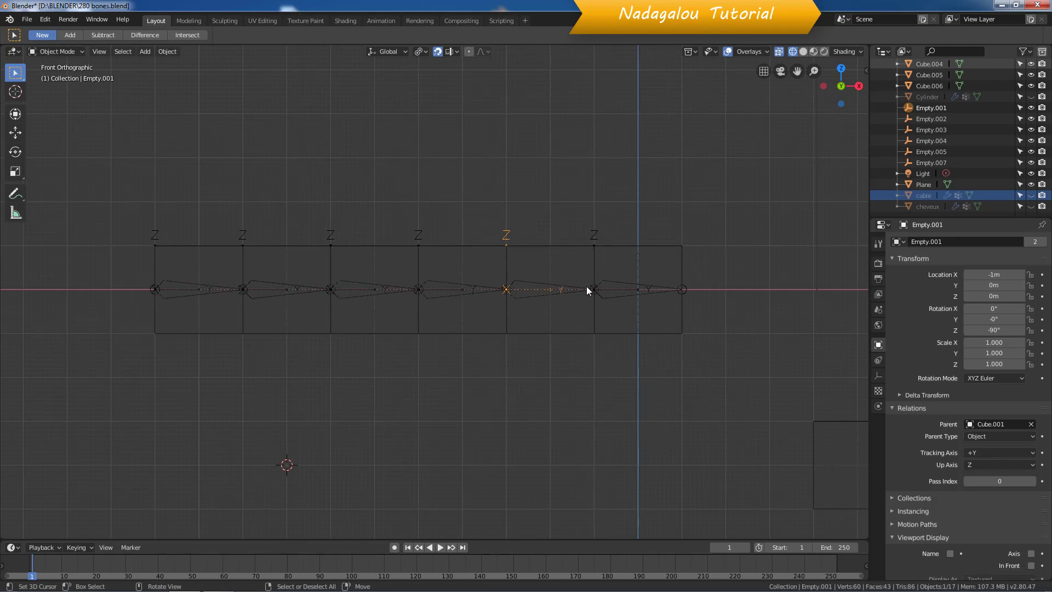
{"action": "scroll", "coordinate": [597, 295], "scroll_direction": "down", "scroll_amount": 2}
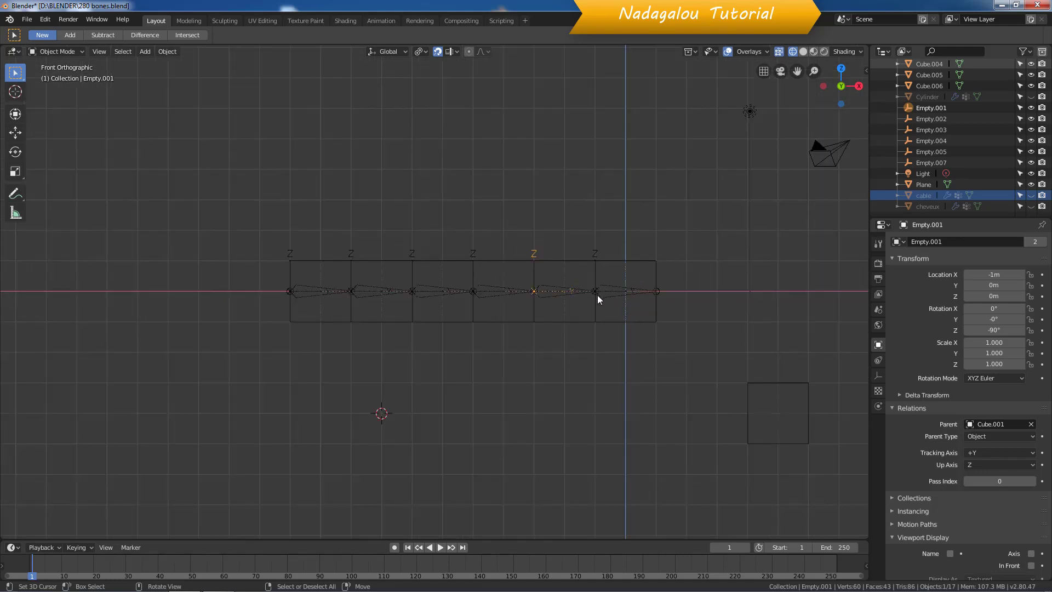
{"action": "left_click", "coordinate": [439, 547]}
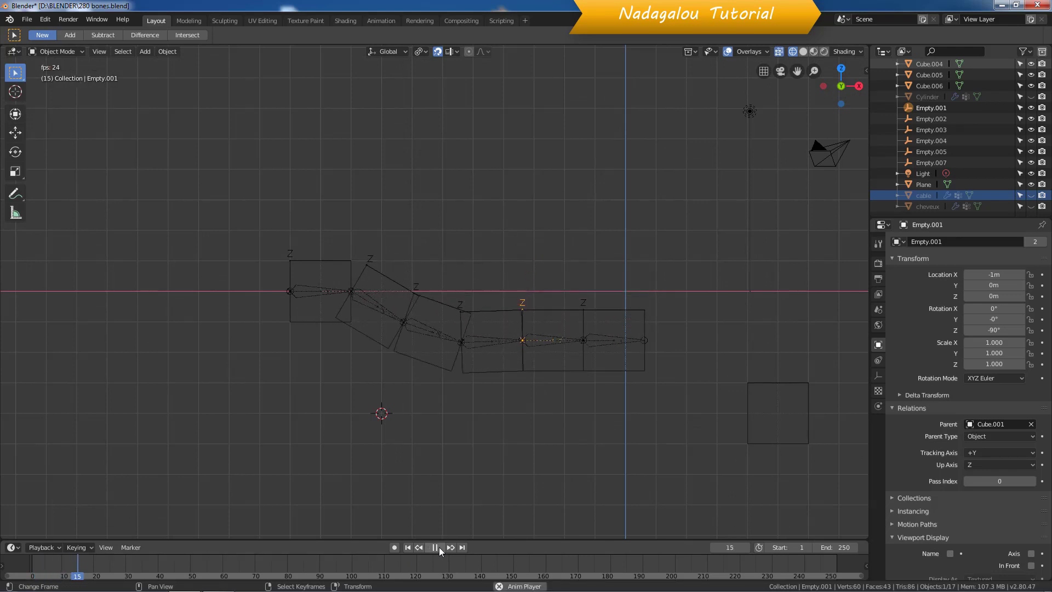
{"action": "left_click", "coordinate": [439, 547]}
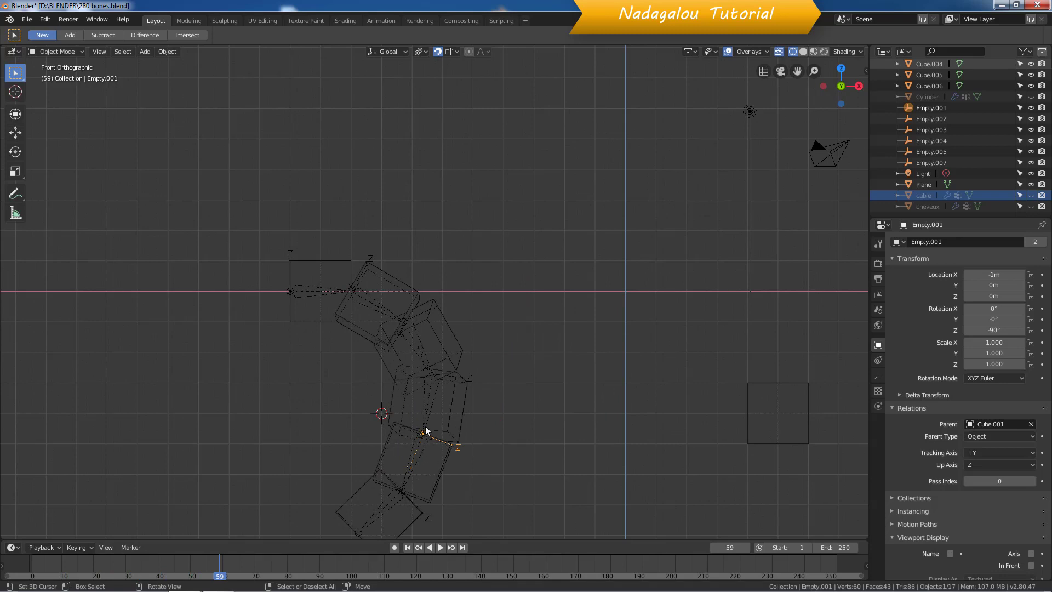
{"action": "left_click", "coordinate": [408, 547]}
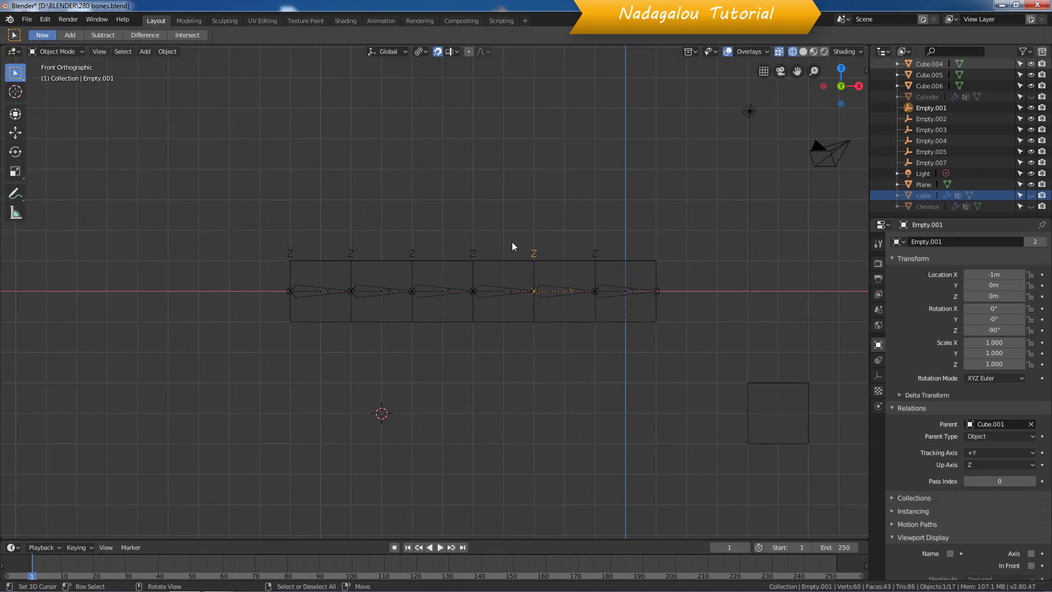
Review Empty.007's rigid body constraint, including its angular and linear limits and linked objects, and return to its object relations
{"action": "left_click", "coordinate": [594, 254]}
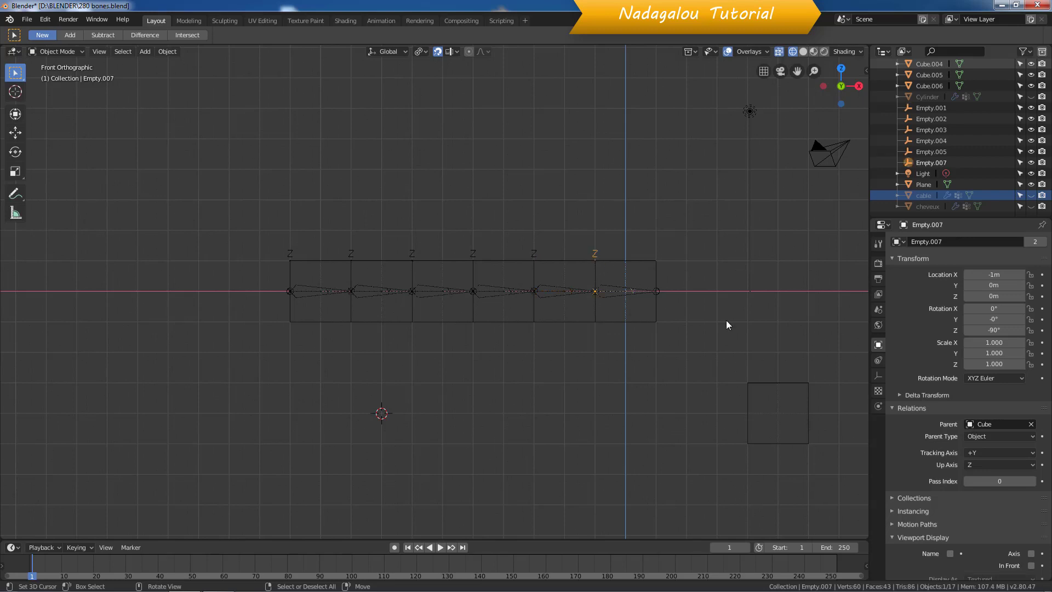
{"action": "left_click", "coordinate": [879, 405]}
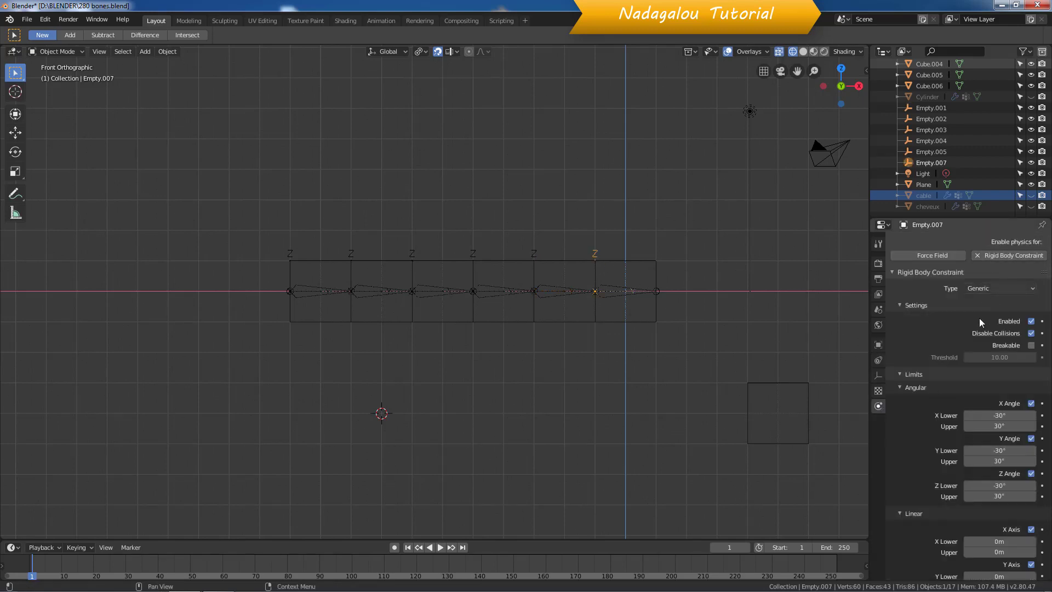
{"action": "scroll", "coordinate": [979, 324], "scroll_direction": "down", "scroll_amount": 5}
{"action": "scroll", "coordinate": [971, 399], "scroll_direction": "up", "scroll_amount": 3}
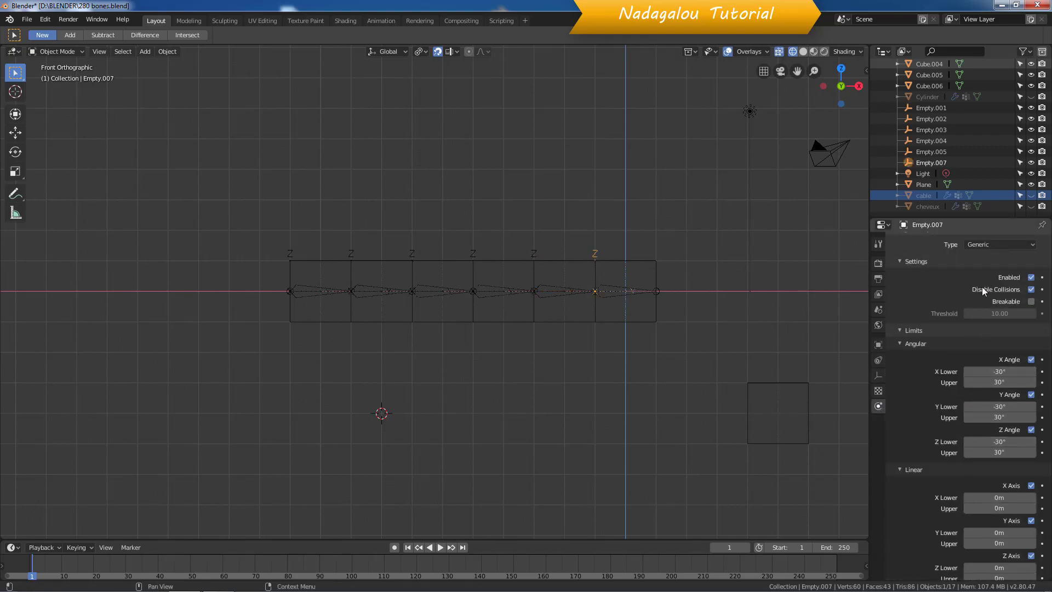
{"action": "scroll", "coordinate": [1006, 254], "scroll_direction": "down", "scroll_amount": 4}
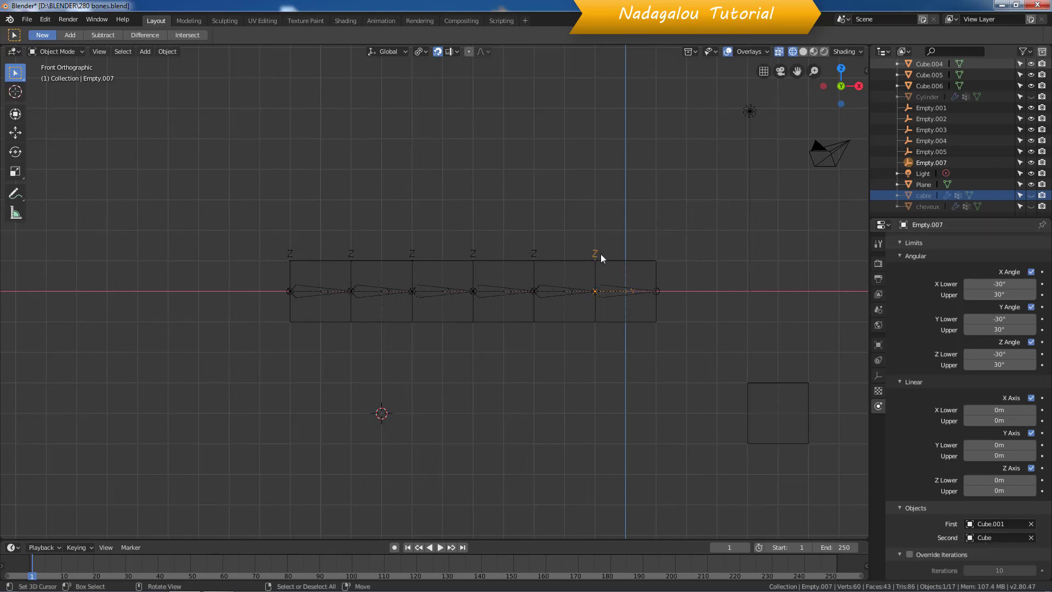
{"action": "left_click", "coordinate": [879, 344]}
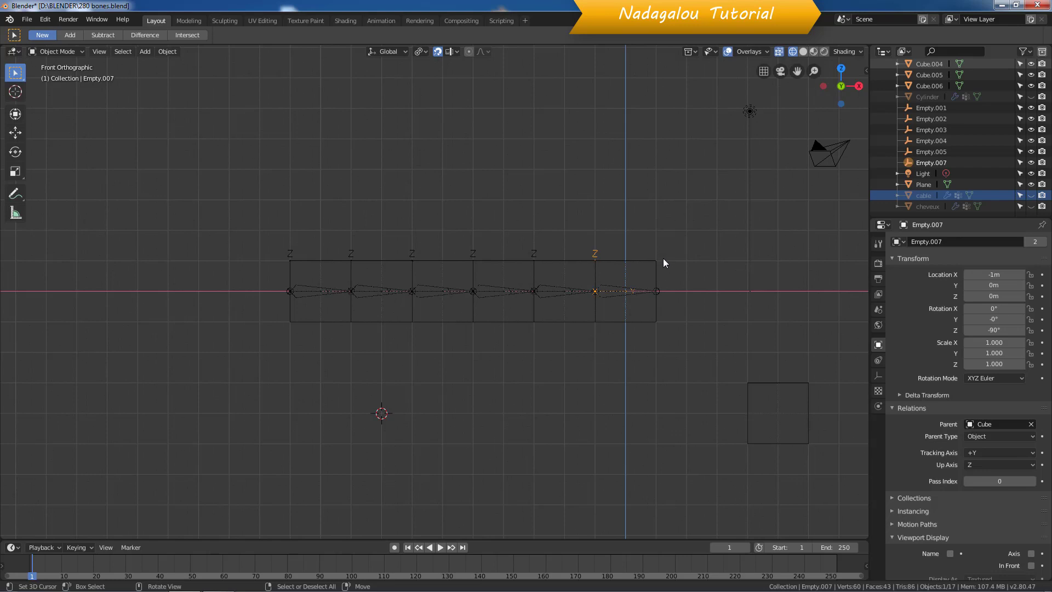
Put the armature into Pose Mode and display the bone constraints of Bone at the chain's fixed end
{"action": "left_click", "coordinate": [313, 293]}
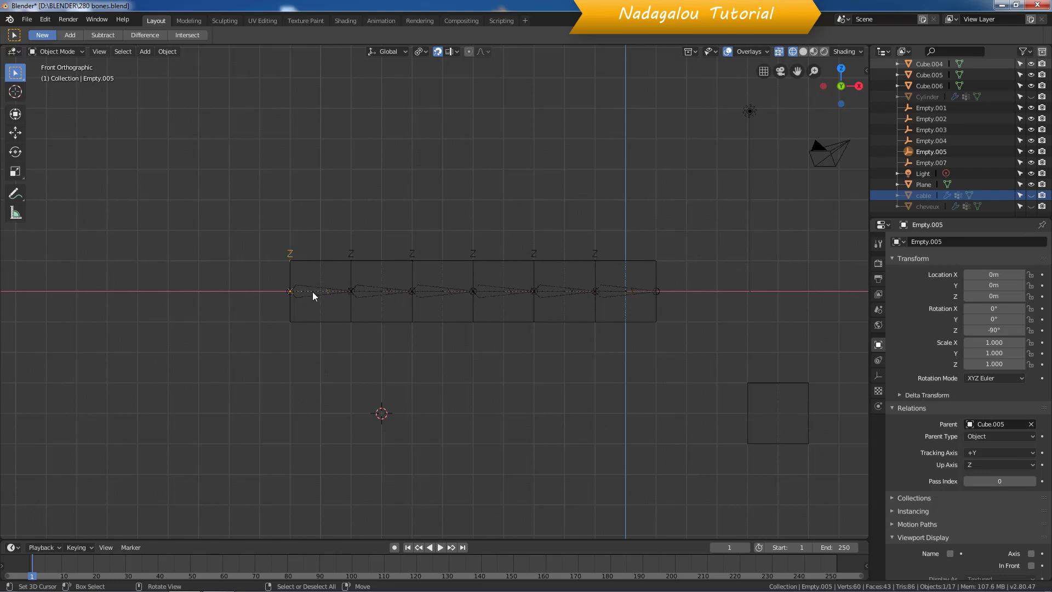
{"action": "left_click", "coordinate": [315, 293]}
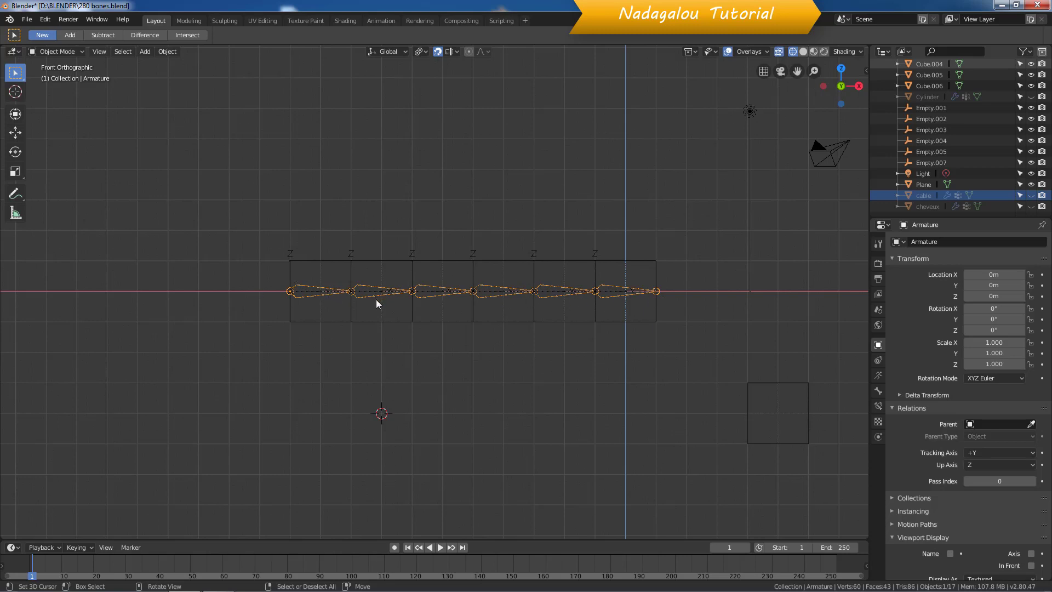
{"action": "middle_click_drag", "start_coordinate": [307, 276], "coordinate": [382, 325]}
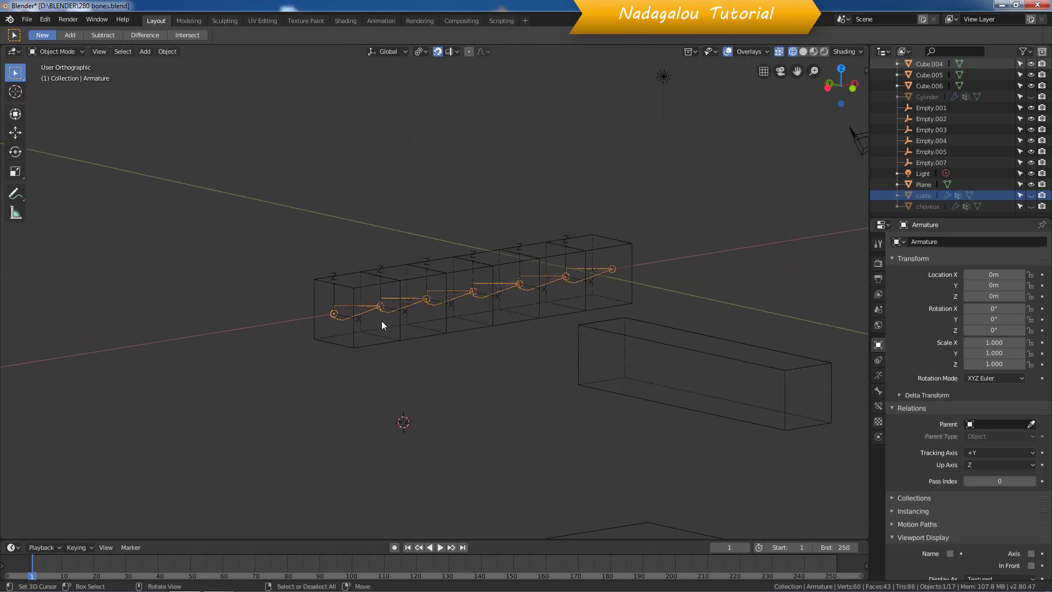
{"action": "key", "text": "KP_1"}
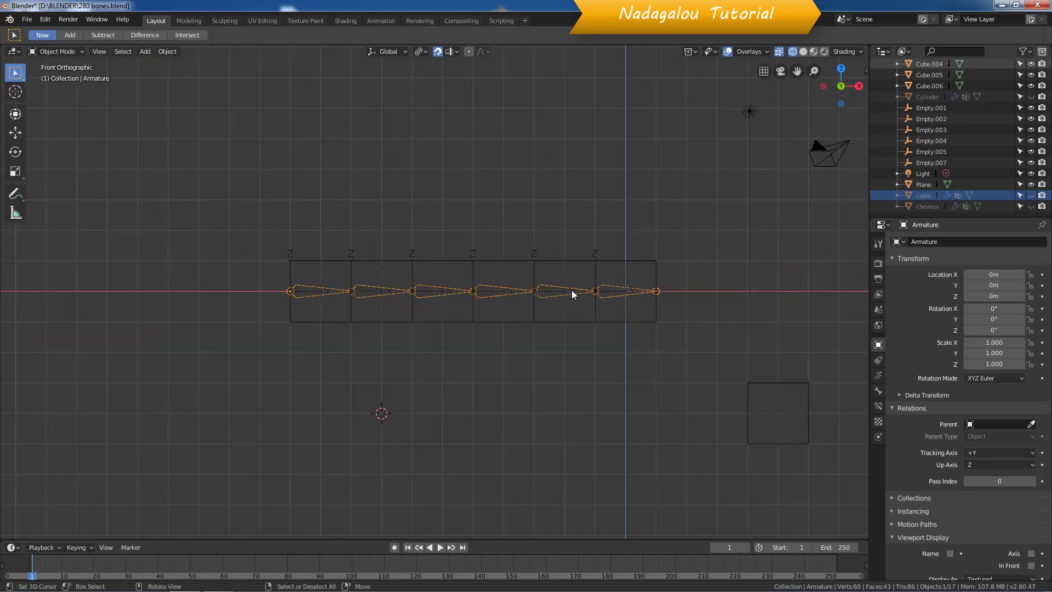
{"action": "left_click", "coordinate": [59, 51]}
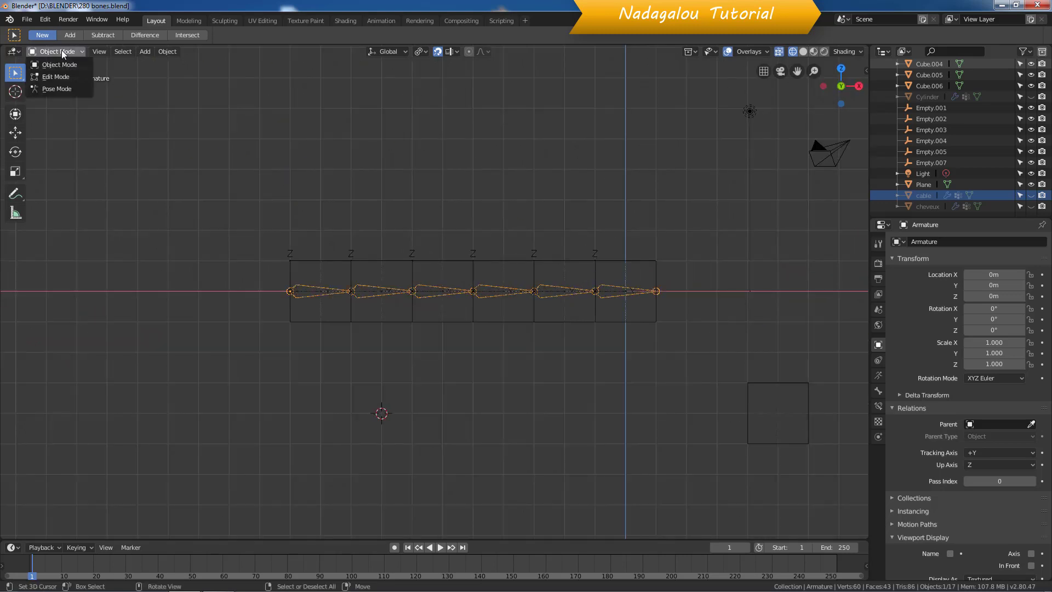
{"action": "left_click", "coordinate": [75, 94]}
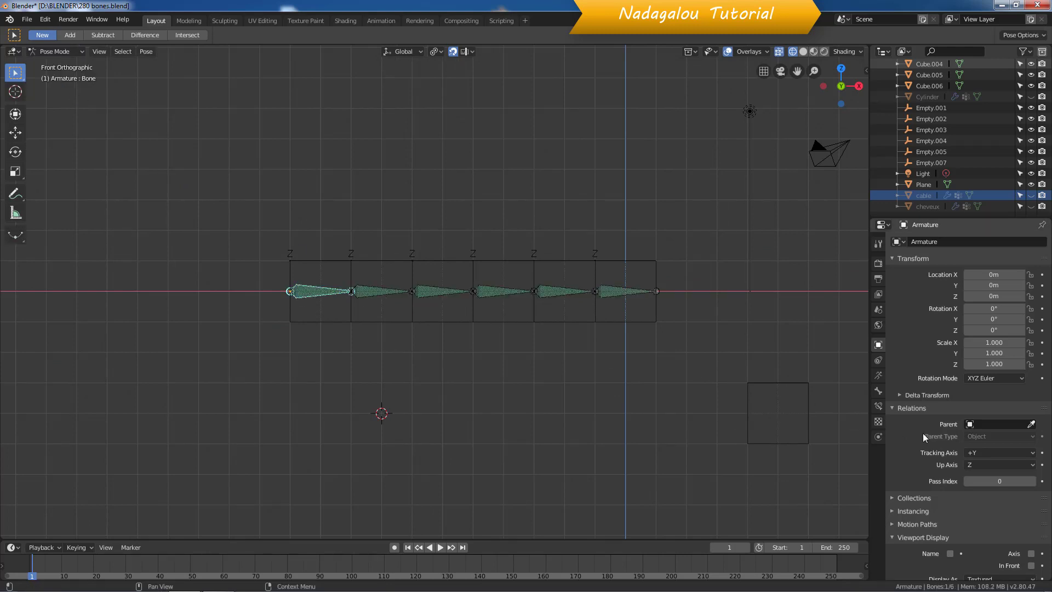
{"action": "left_click", "coordinate": [879, 406]}
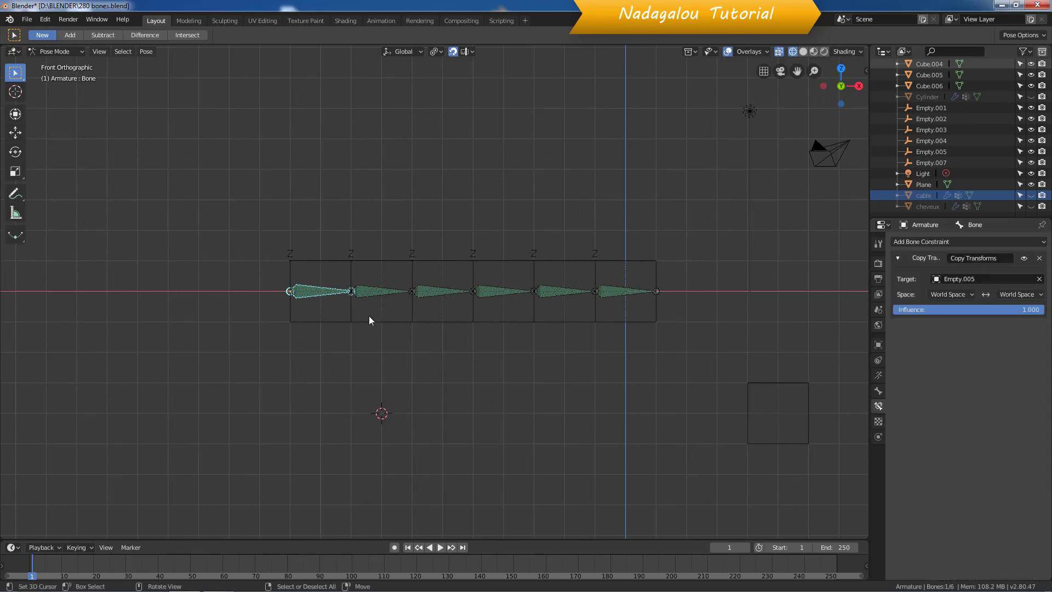
Compare the Copy Transforms constraints of Bone.005 and Bone.004 at the chain's free end
{"action": "left_click", "coordinate": [618, 298]}
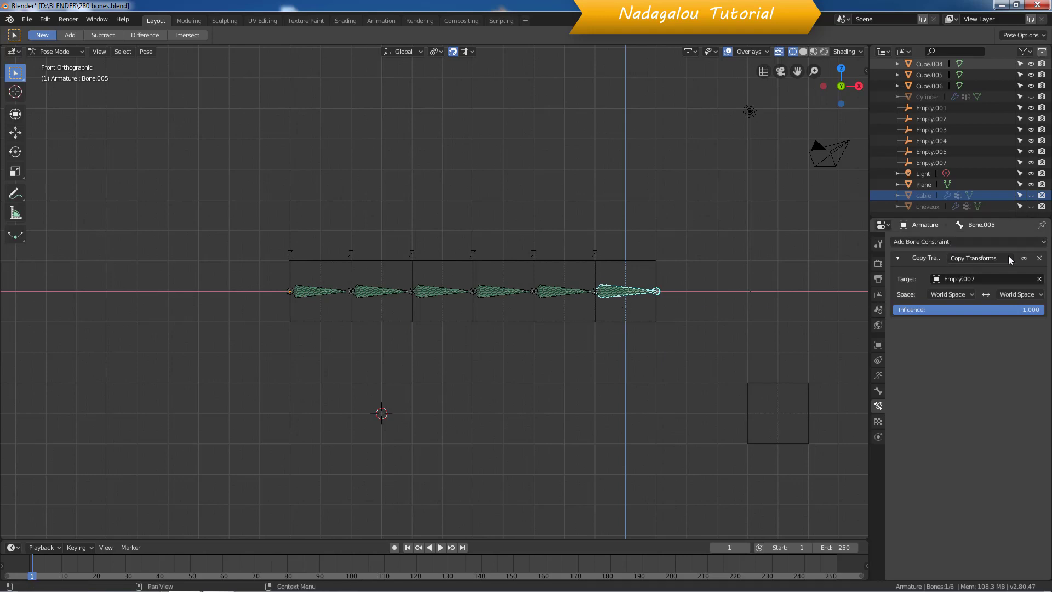
{"action": "left_click", "coordinate": [991, 243]}
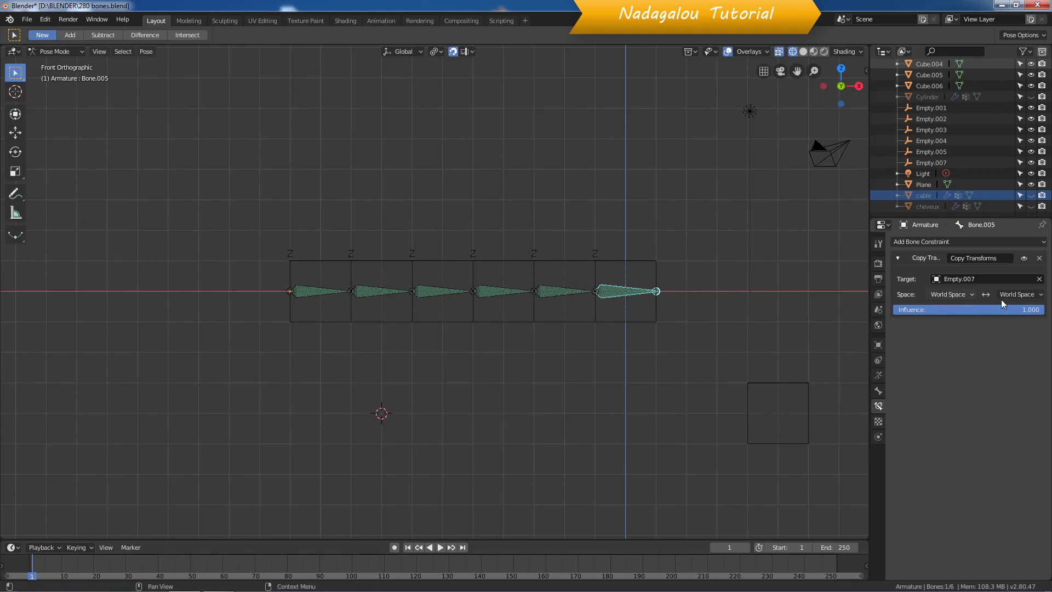
{"action": "left_click", "coordinate": [552, 293]}
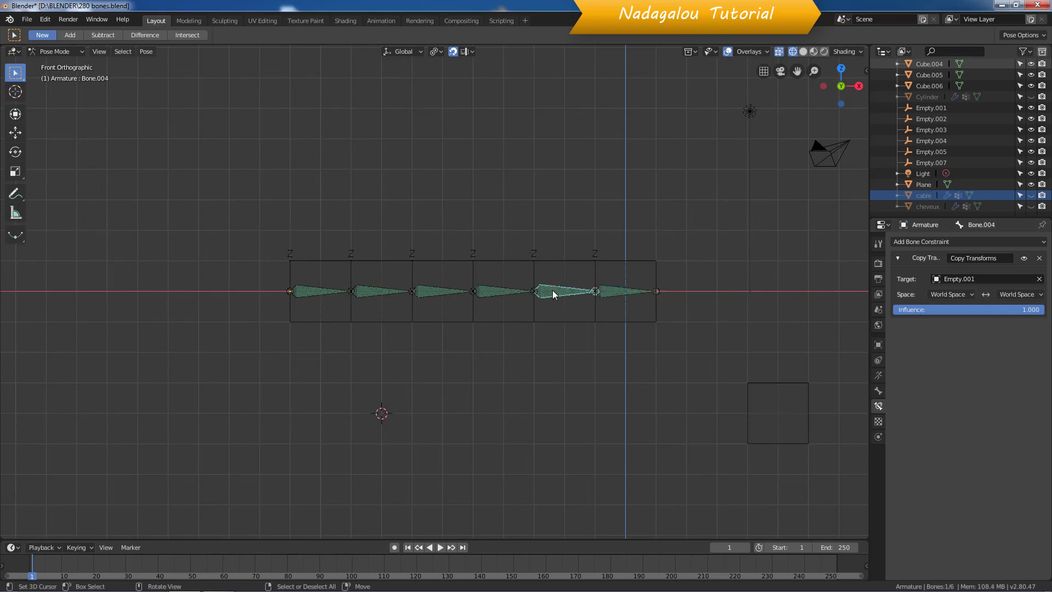
{"action": "left_click", "coordinate": [625, 291]}
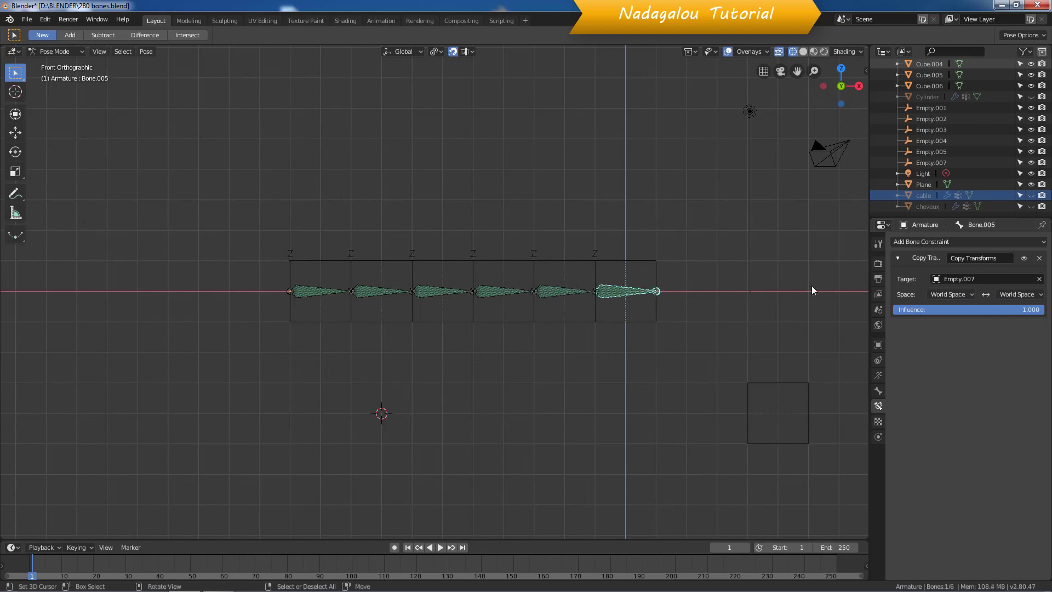
Clear the Copy Transforms target of Bone.005 and pick Empty.007 in the viewport as its target
{"action": "left_click", "coordinate": [1039, 280]}
{"action": "left_click", "coordinate": [1039, 280]}
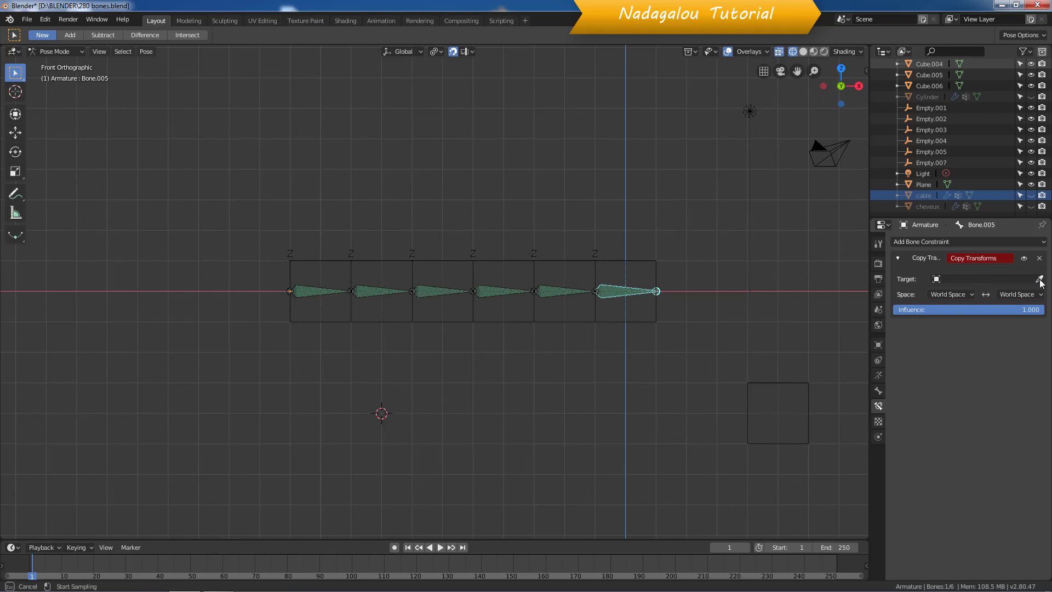
{"action": "left_click", "coordinate": [601, 243]}
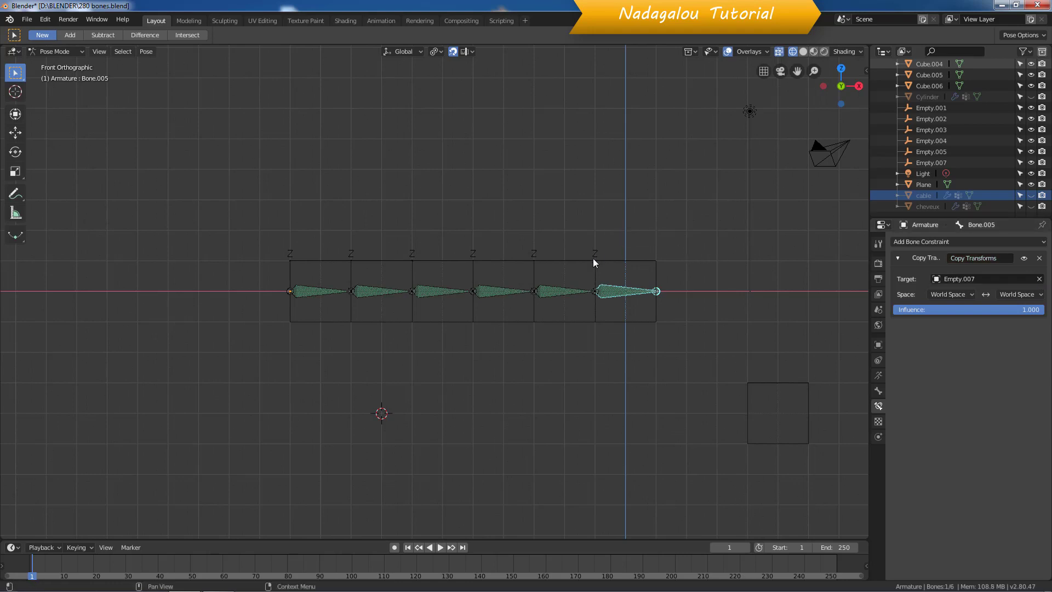
Clear the Copy Transforms target of Bone.004 and pick Empty.001 in the viewport as its target
{"action": "left_click", "coordinate": [571, 290]}
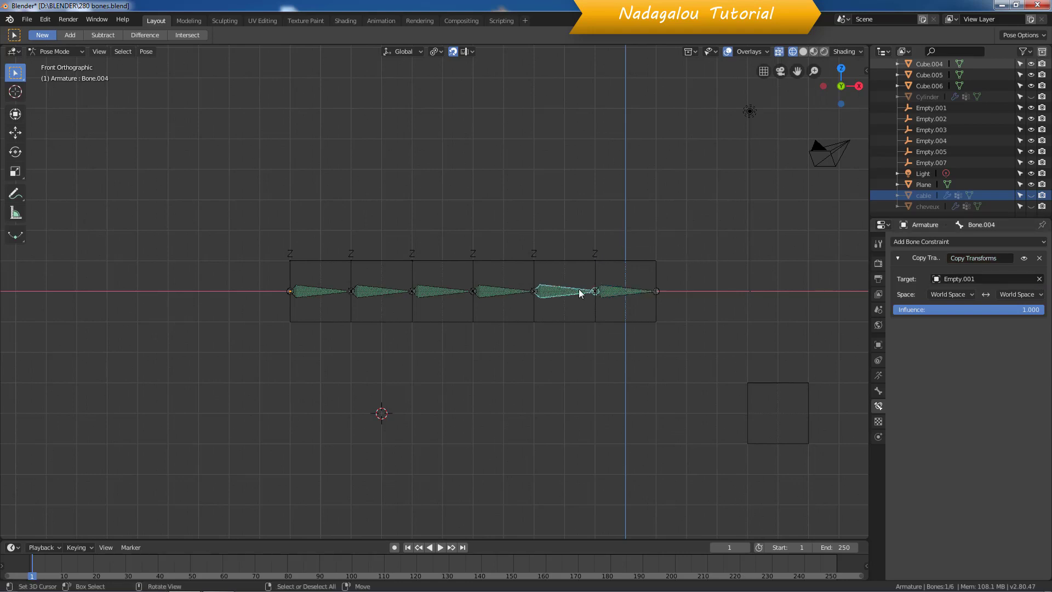
{"action": "left_click", "coordinate": [1040, 279]}
{"action": "left_click", "coordinate": [1040, 279]}
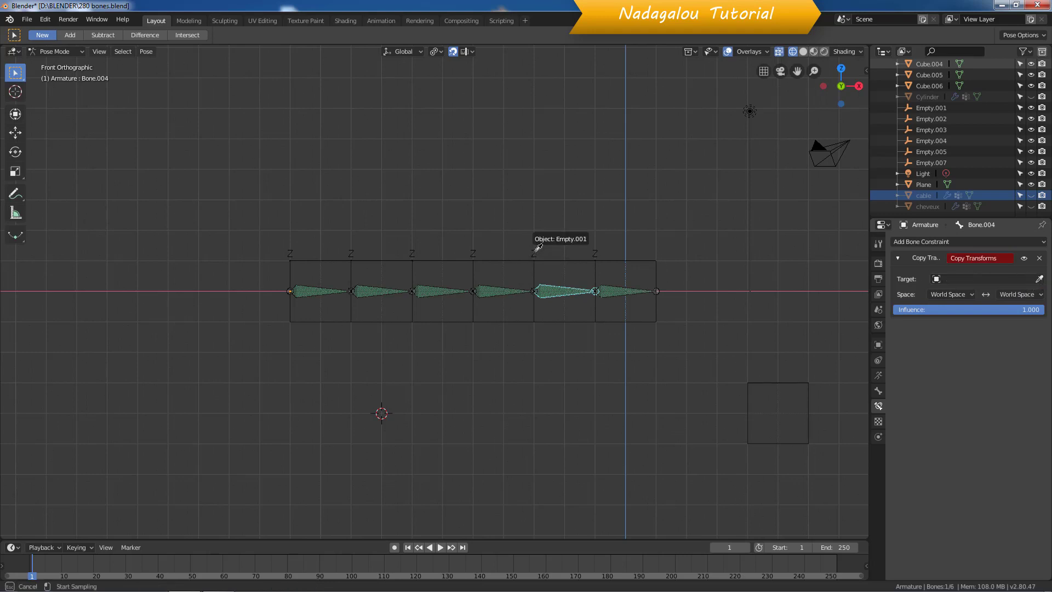
{"action": "left_click", "coordinate": [538, 248]}
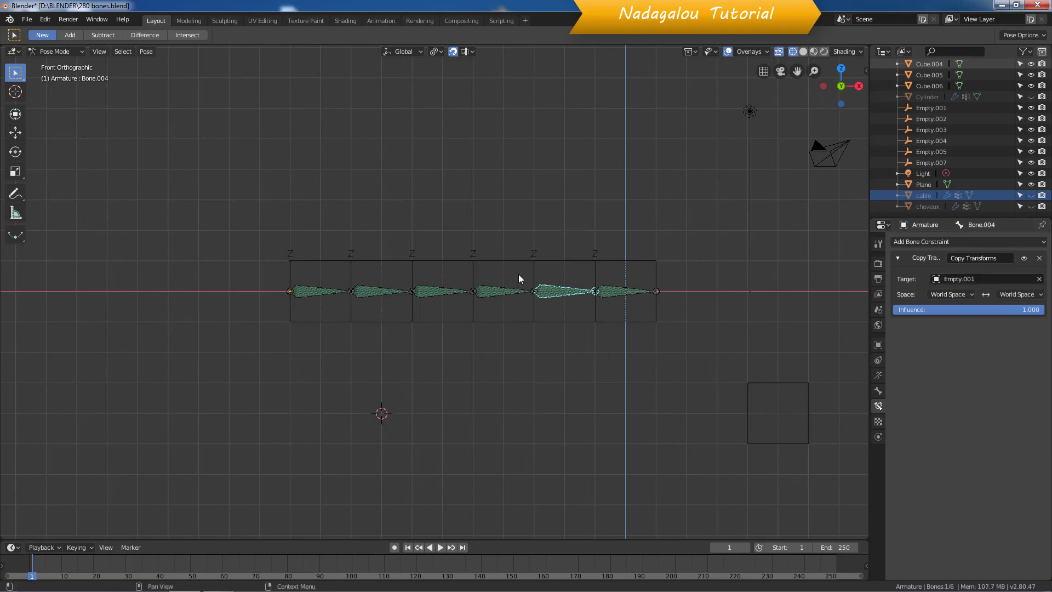
Check the Copy Transforms targets of Bone.001 and Bone, and return the armature to Object Mode
{"action": "left_click", "coordinate": [373, 292]}
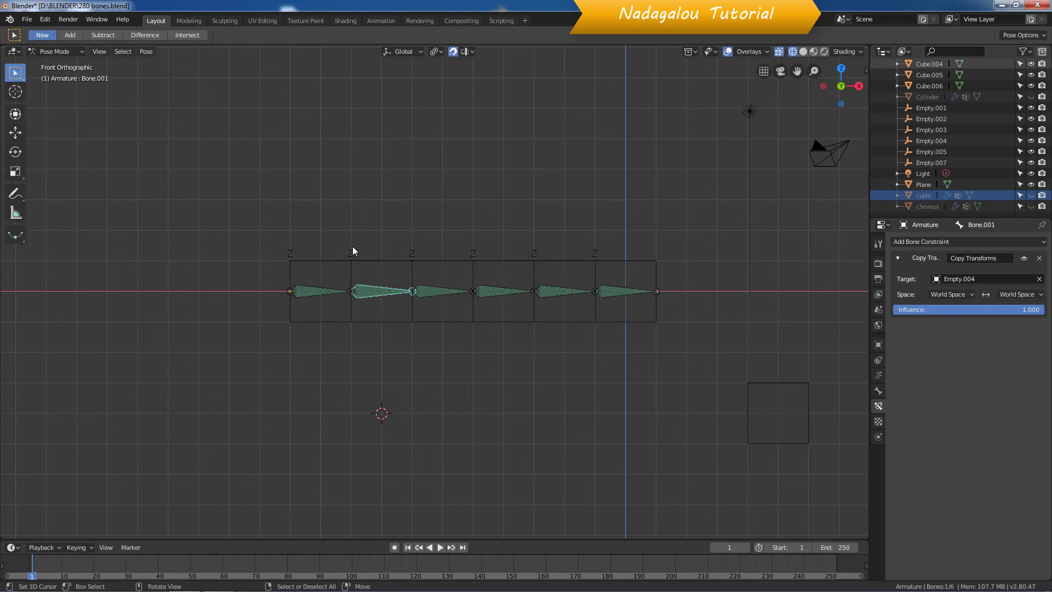
{"action": "left_click", "coordinate": [326, 293]}
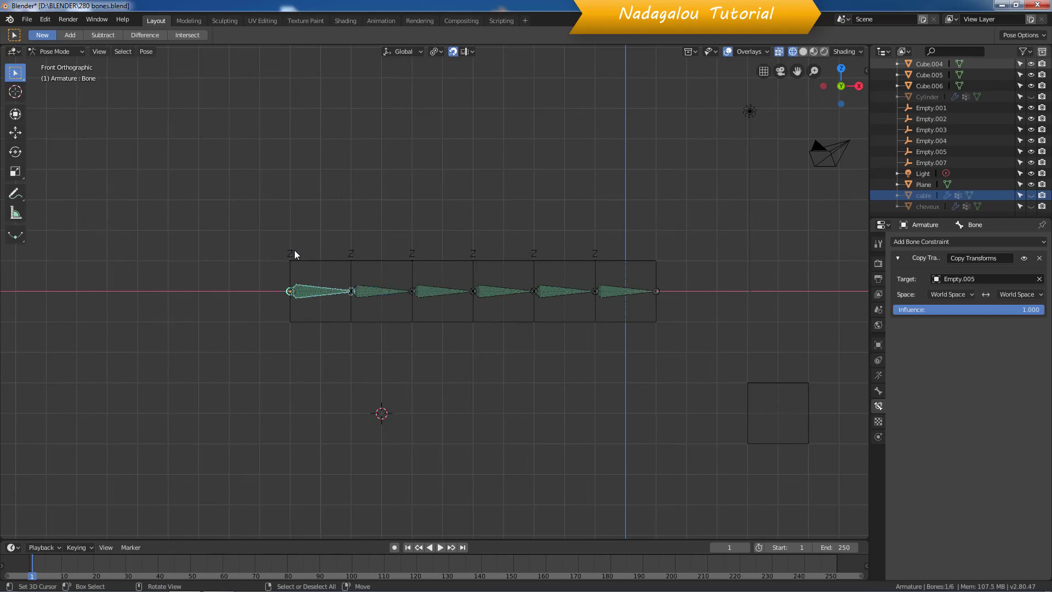
{"action": "scroll", "coordinate": [457, 341], "scroll_direction": "down", "scroll_amount": 1}
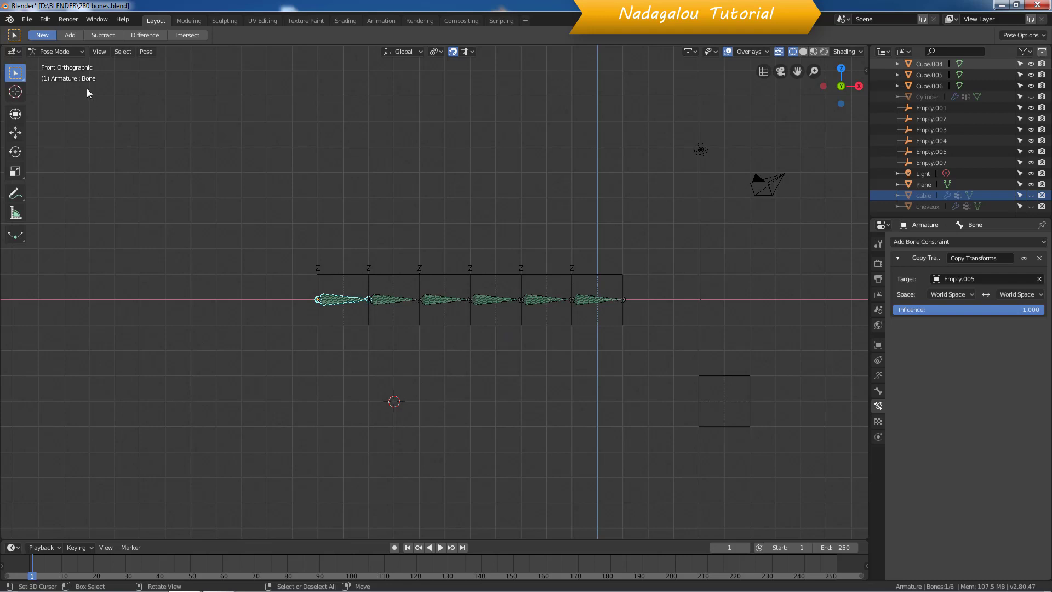
{"action": "left_click", "coordinate": [61, 51]}
{"action": "left_click", "coordinate": [62, 63]}
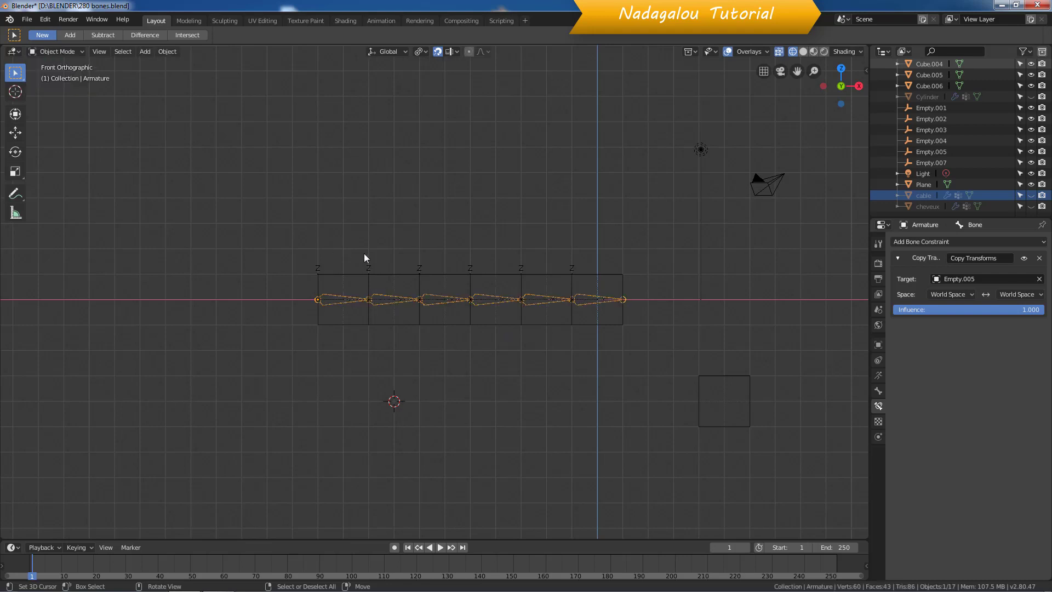
{"action": "scroll", "coordinate": [364, 253], "scroll_direction": "down", "scroll_amount": 2}
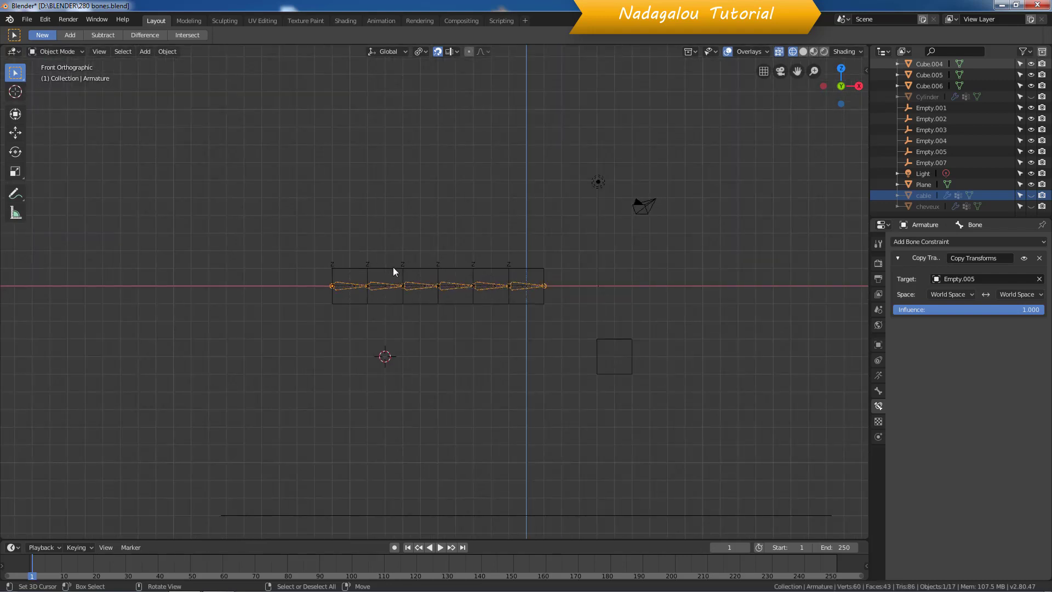
Hide all objects in the scene and reset the 3D cursor to the world origin
{"action": "key", "text": "a"}
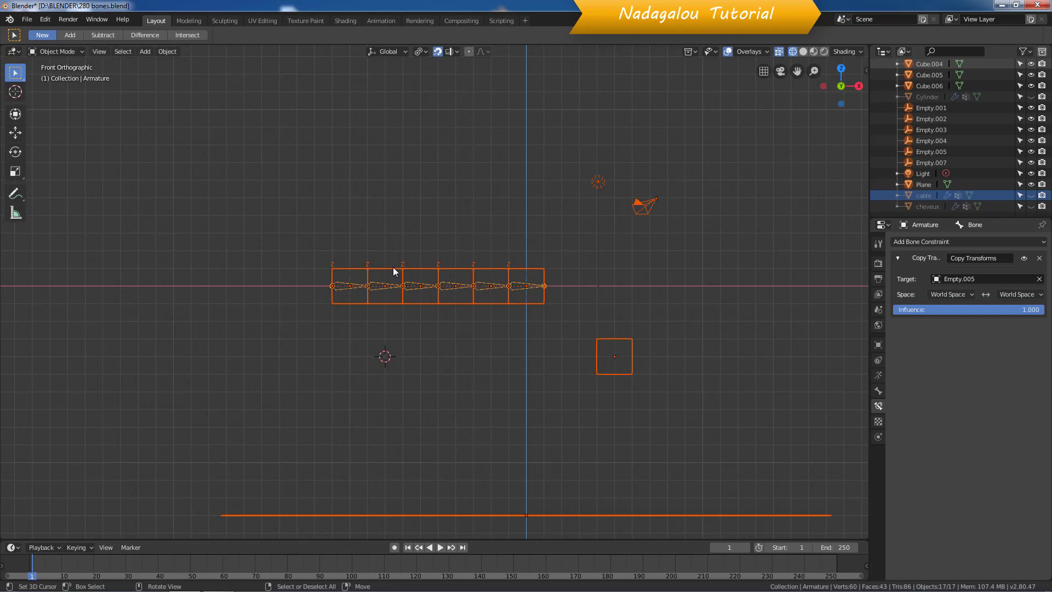
{"action": "key", "text": "h"}
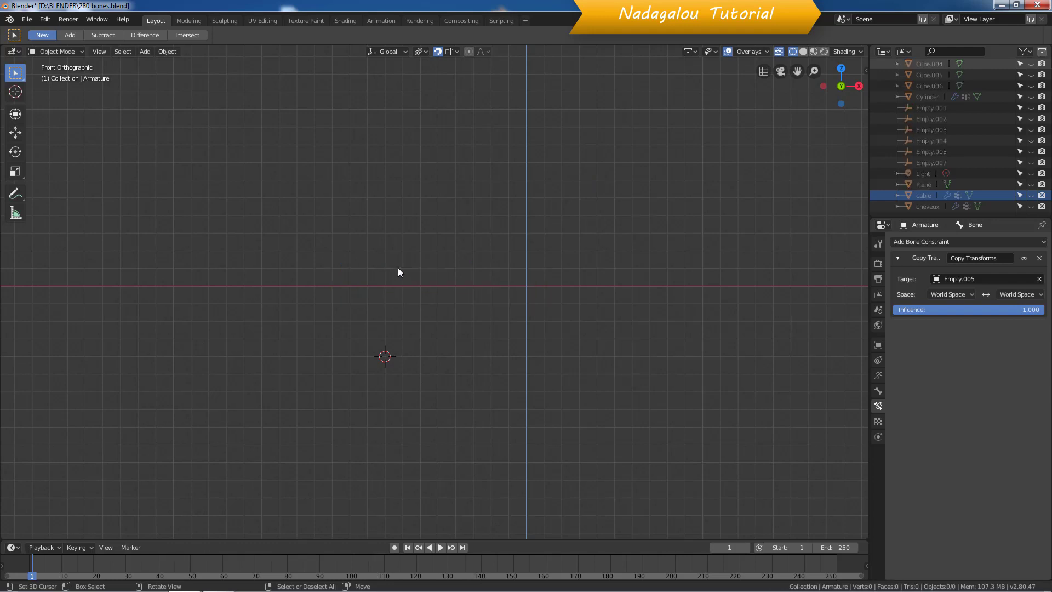
{"action": "scroll", "coordinate": [398, 272], "scroll_direction": "down", "scroll_amount": 2}
{"action": "key", "text": "shift+c"}
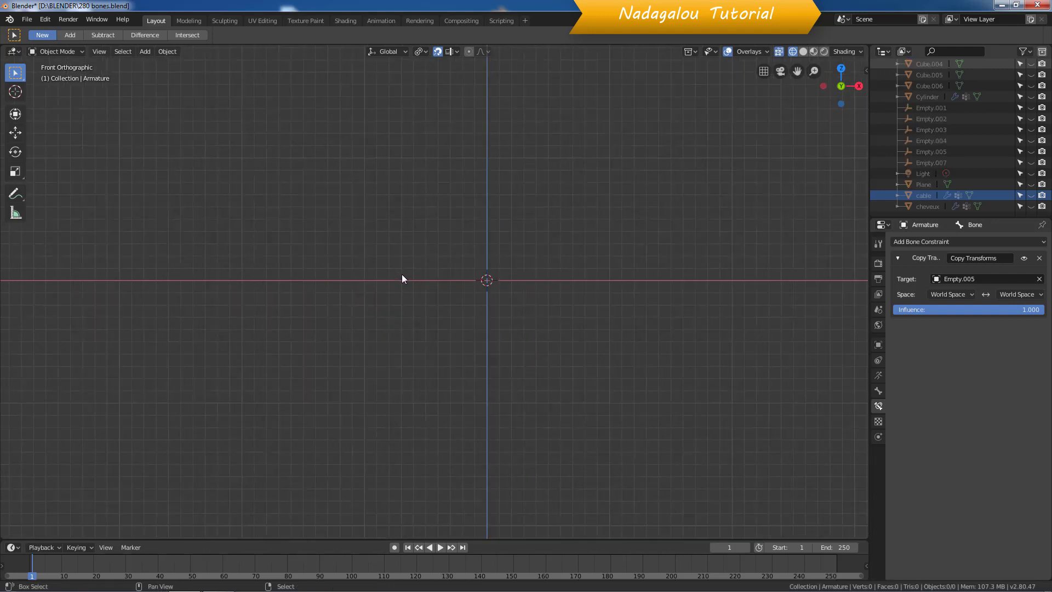
Add a 2 m cube at the world origin and make it an Active rigid body
{"action": "key", "text": "shift+a"}
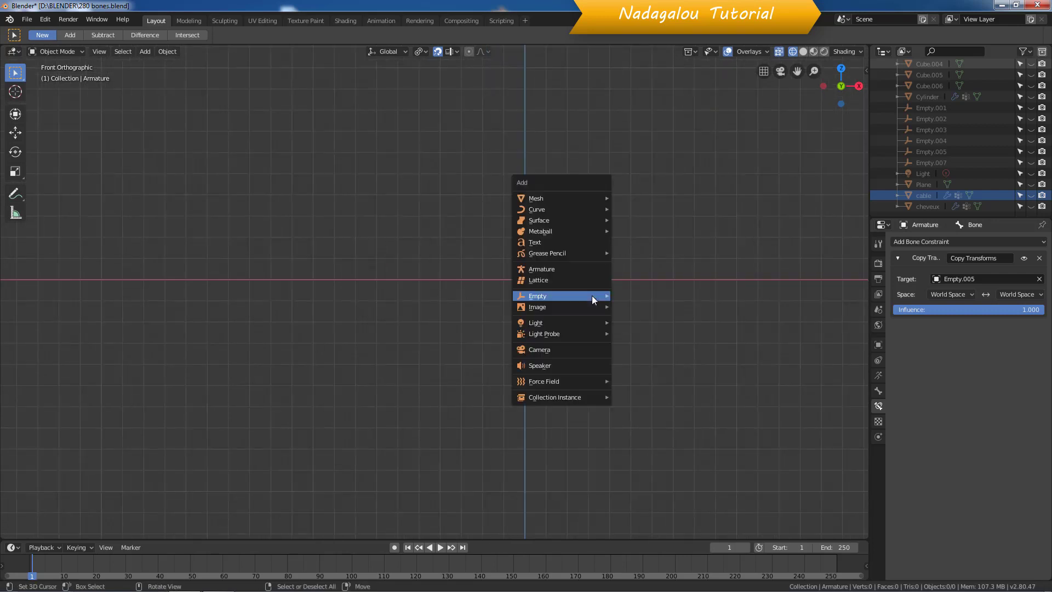
{"action": "mouse_move", "coordinate": [571, 199]}
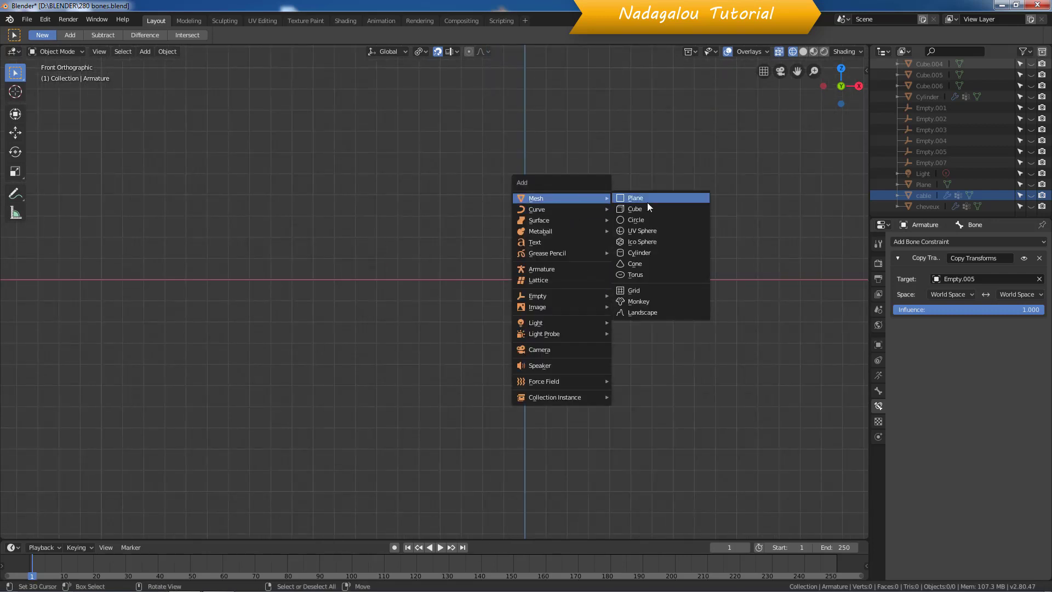
{"action": "left_click", "coordinate": [648, 208]}
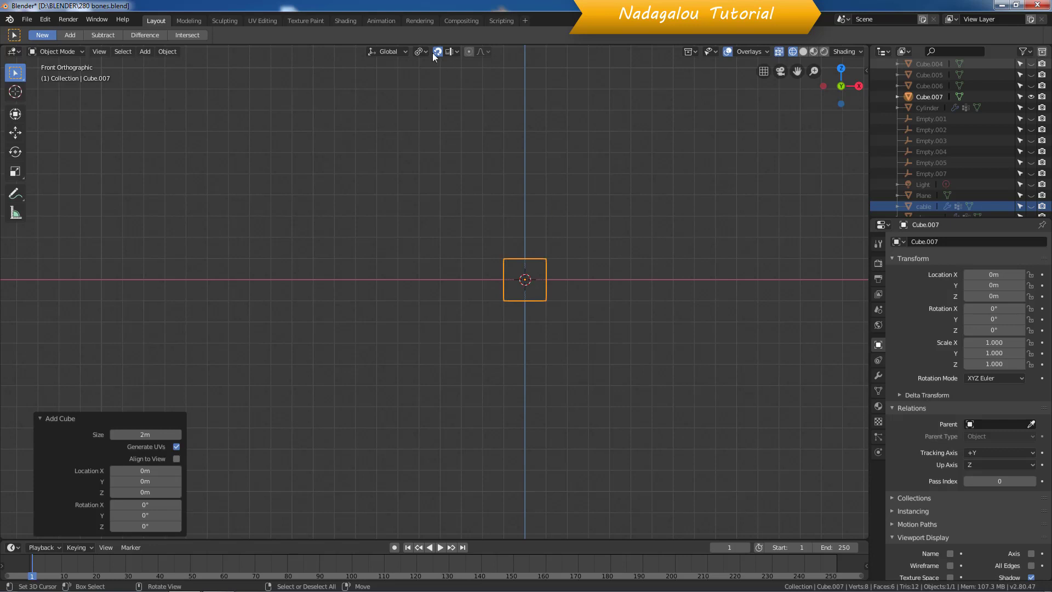
{"action": "left_click", "coordinate": [448, 51]}
{"action": "scroll", "coordinate": [571, 356], "scroll_direction": "up", "scroll_amount": 2}
{"action": "middle_click_drag", "start_coordinate": [552, 352], "coordinate": [575, 375], "text": "shift"}
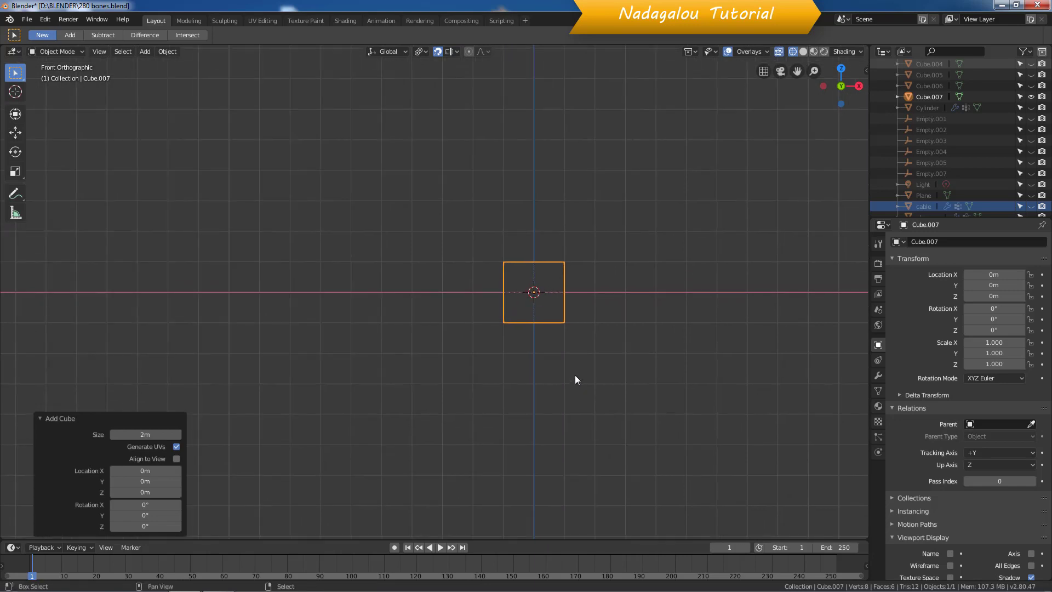
{"action": "left_click", "coordinate": [879, 450]}
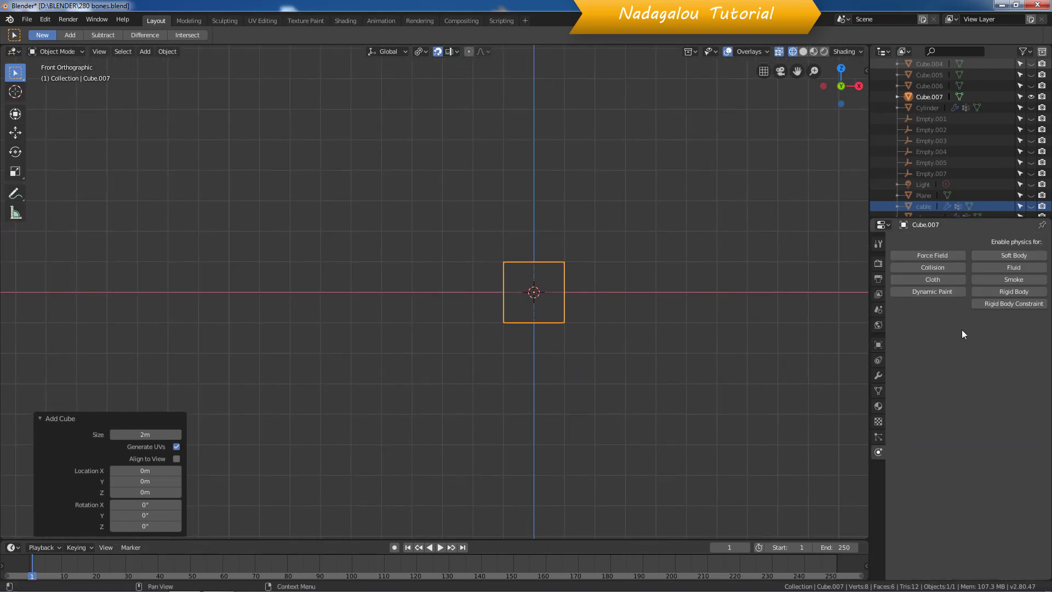
{"action": "left_click", "coordinate": [1008, 290]}
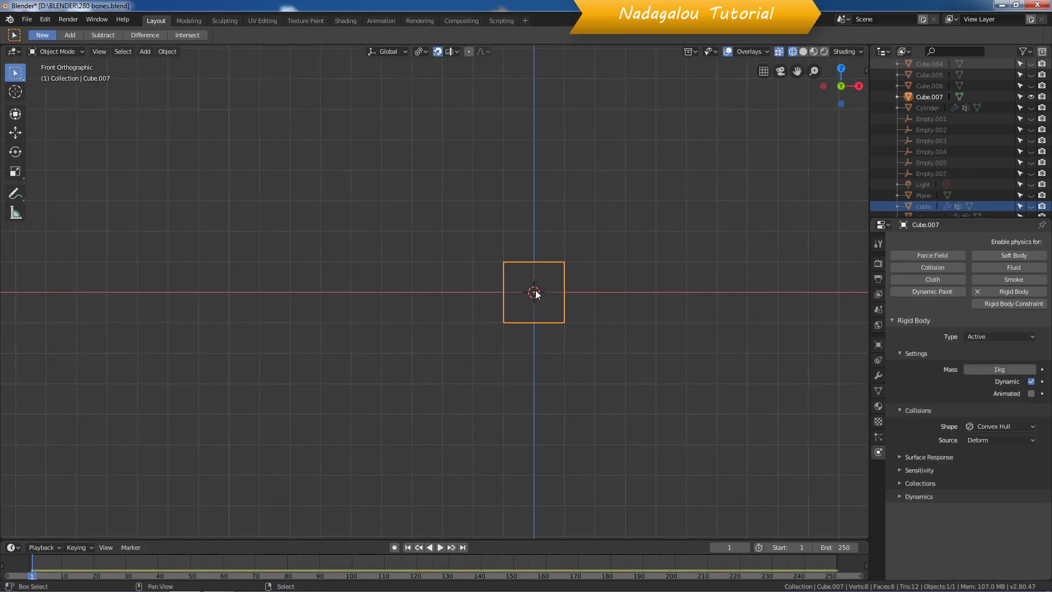
Duplicate the cube -2 m along X and repeat the duplication four times to form a row of six adjoining cubes
{"action": "key", "text": "shift+d"}
{"action": "key", "text": "x"}
{"action": "left_click", "coordinate": [480, 295]}
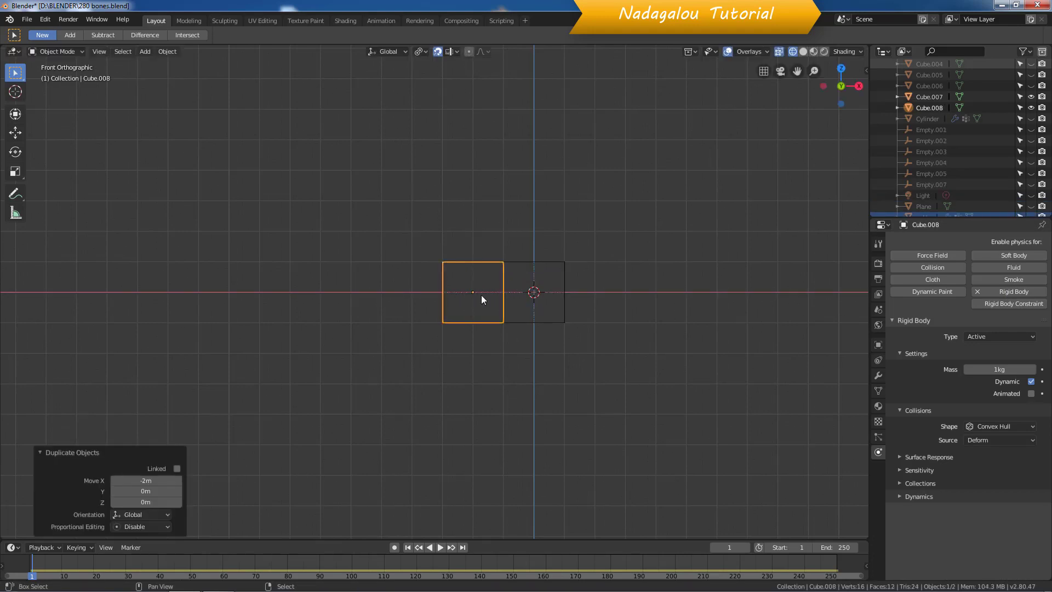
{"action": "key", "text": "shift+r"}
{"action": "key", "text": "shift+r"}
{"action": "key", "text": "shift+r"}
{"action": "key", "text": "shift+r"}
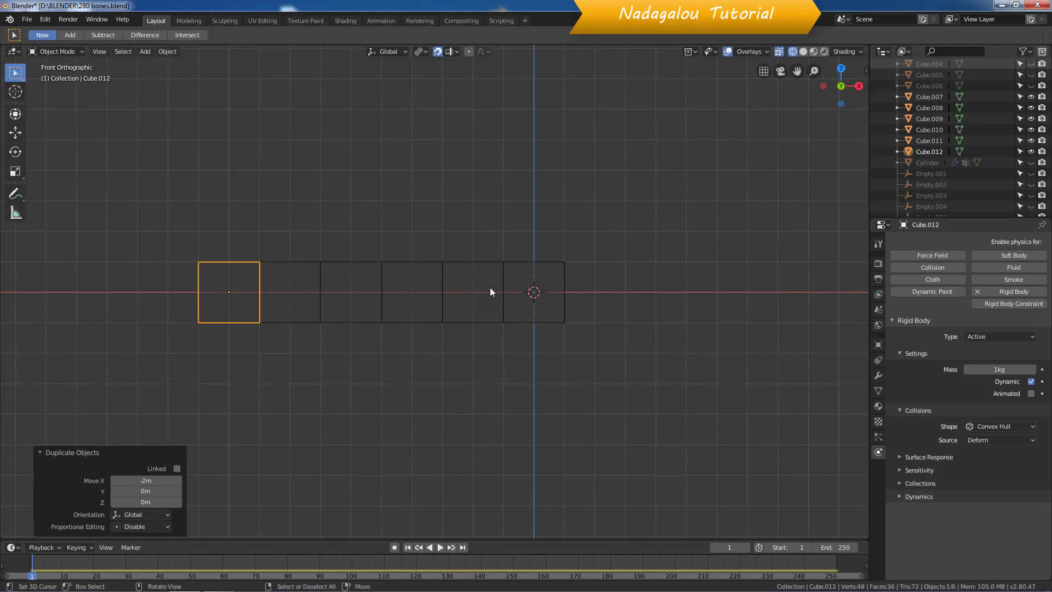
Snap the 3D cursor midway between Cube.007 and Cube.008 and add an Arrows empty there
{"action": "left_click", "coordinate": [522, 262]}
{"action": "left_click", "coordinate": [479, 264], "text": "shift"}
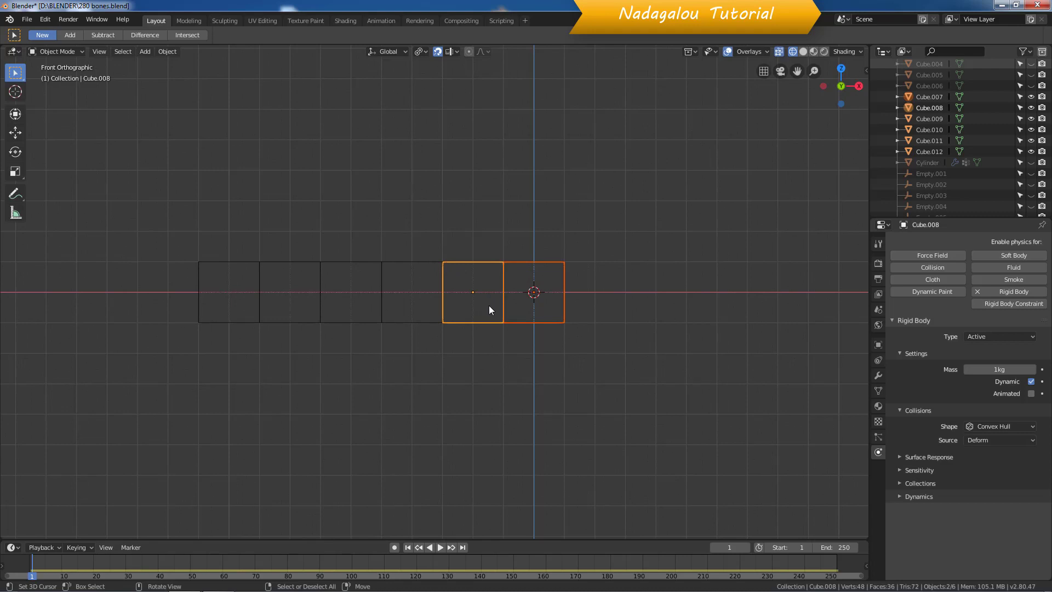
{"action": "key", "text": "shift+s"}
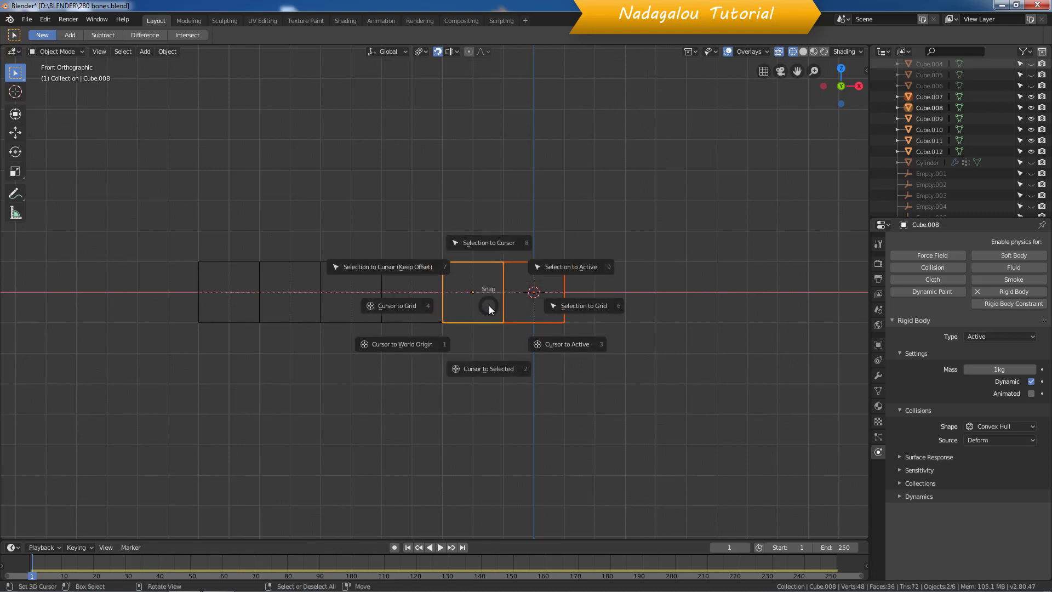
{"action": "left_click", "coordinate": [488, 370]}
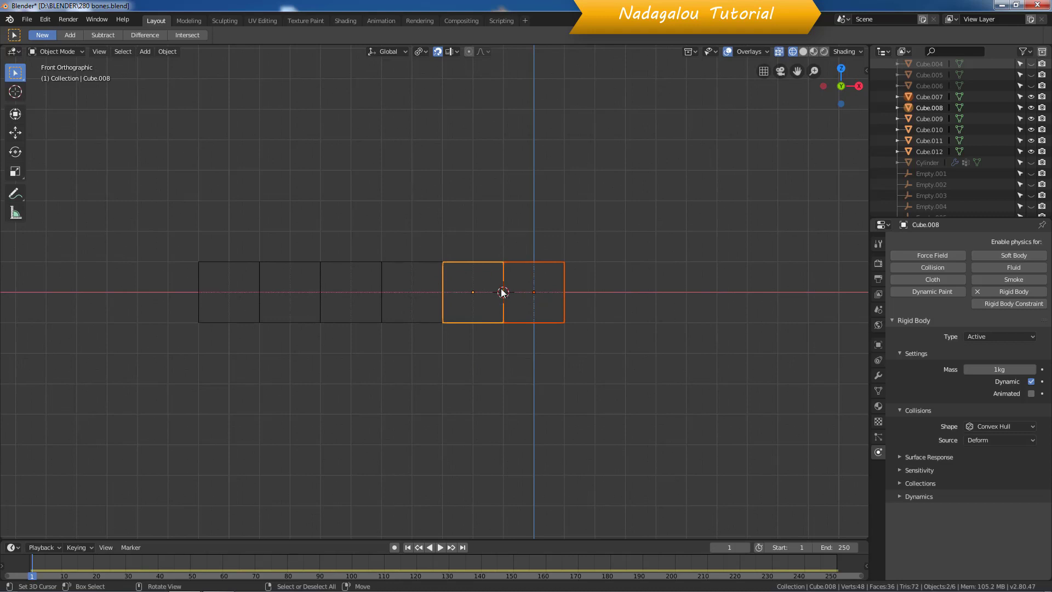
{"action": "key", "text": "shift+a"}
{"action": "mouse_move", "coordinate": [464, 389]}
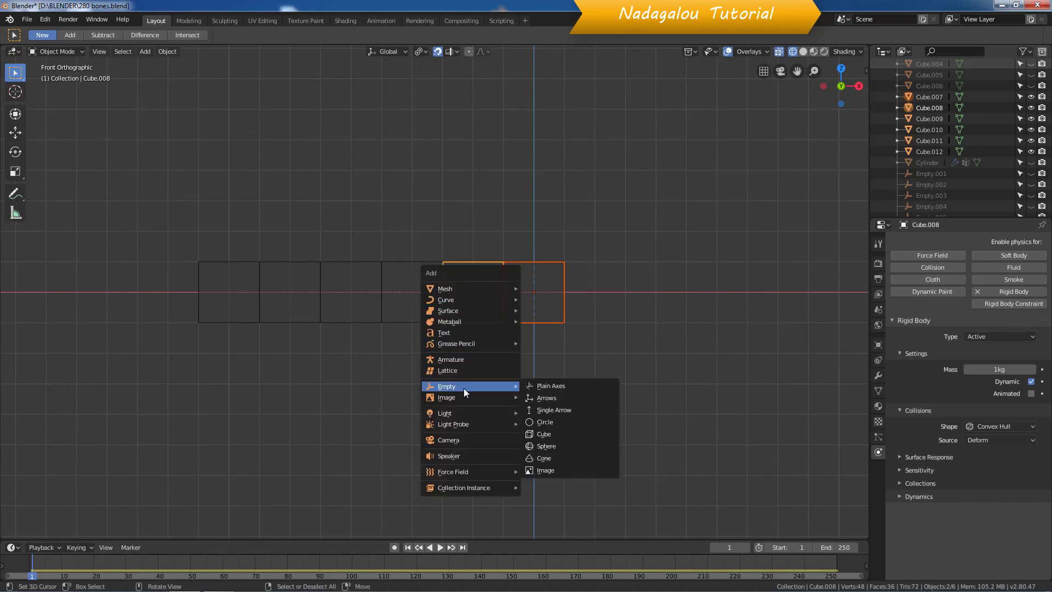
{"action": "left_click", "coordinate": [545, 401]}
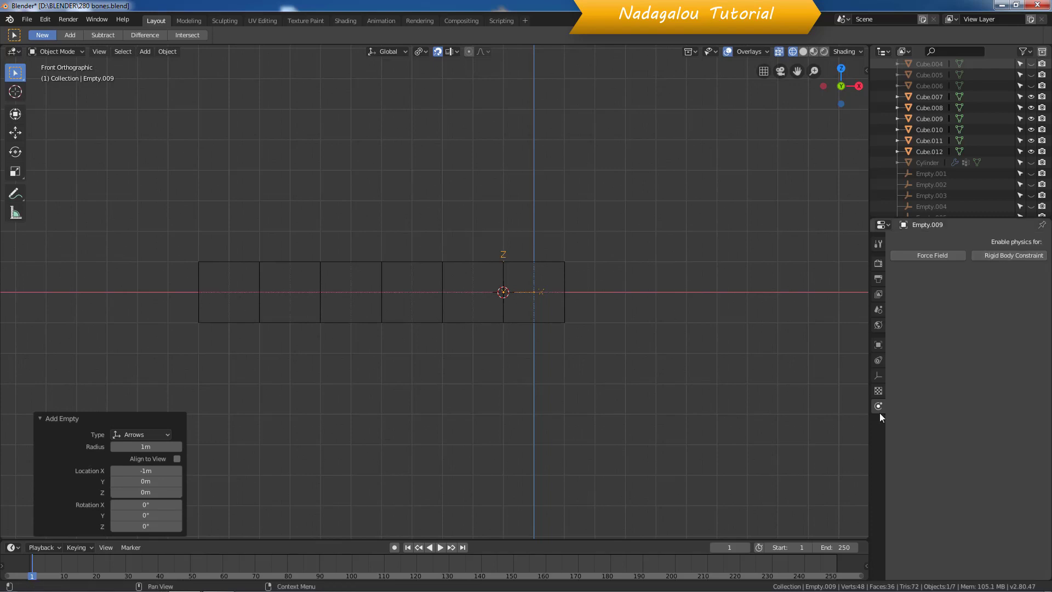
Give the new empty a Generic rigid body constraint and enable its X, Y and Z angle limits
{"action": "left_click", "coordinate": [1003, 258]}
{"action": "left_click", "coordinate": [990, 288]}
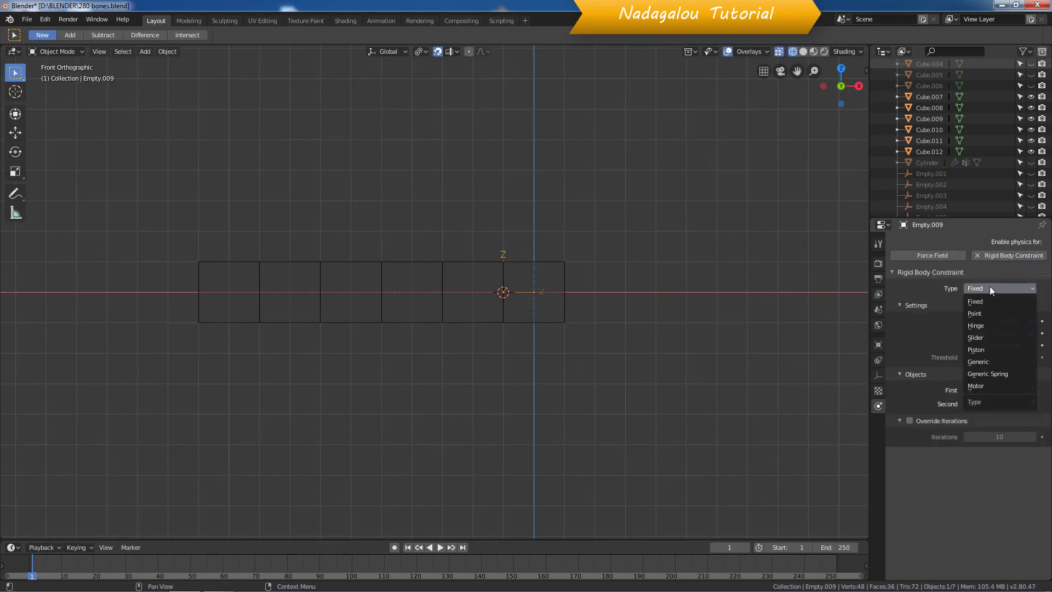
{"action": "left_click", "coordinate": [984, 360]}
{"action": "scroll", "coordinate": [983, 359], "scroll_direction": "down", "scroll_amount": 5}
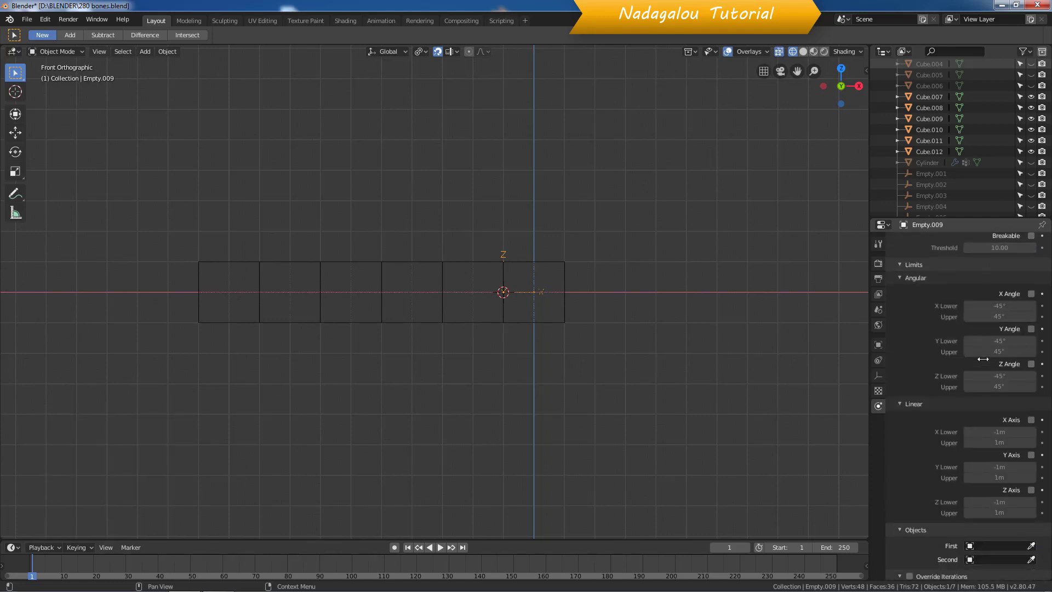
{"action": "left_click", "coordinate": [1031, 295]}
{"action": "left_click", "coordinate": [1031, 329]}
{"action": "left_click", "coordinate": [1031, 364]}
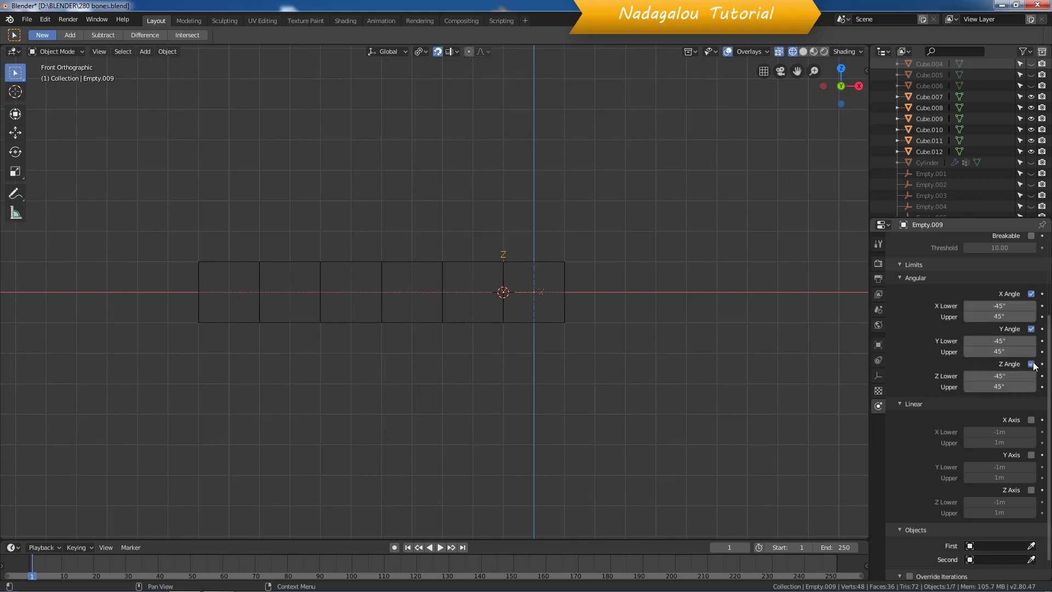
Enable the constraint's X, Y and Z linear limits and set all their lower and upper values to 0 m
{"action": "left_click", "coordinate": [1032, 419]}
{"action": "left_click", "coordinate": [1031, 455]}
{"action": "left_click", "coordinate": [1031, 491]}
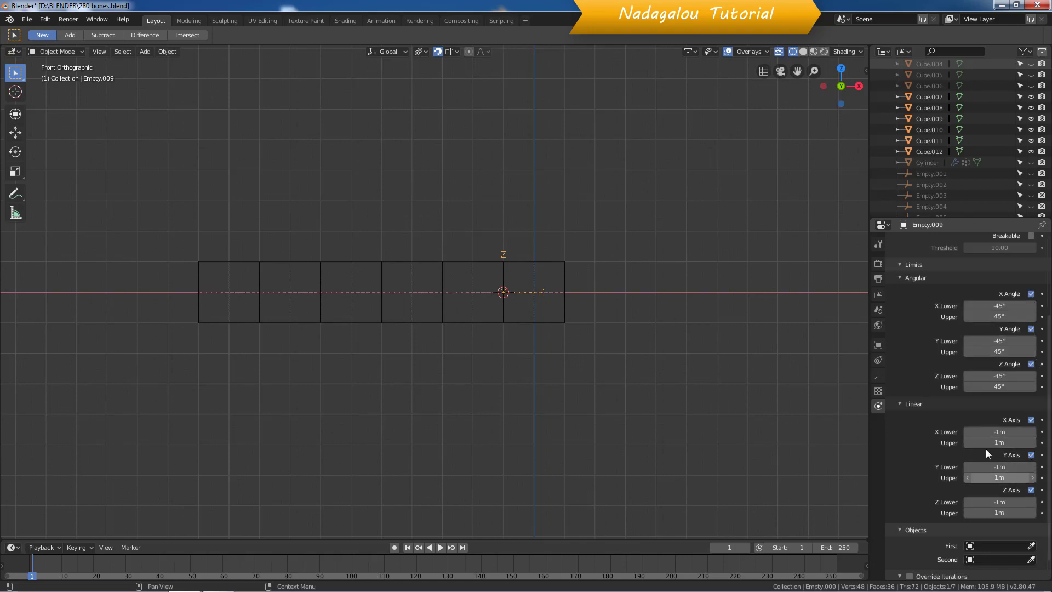
{"action": "left_click_drag", "start_coordinate": [983, 432], "coordinate": [982, 512]}
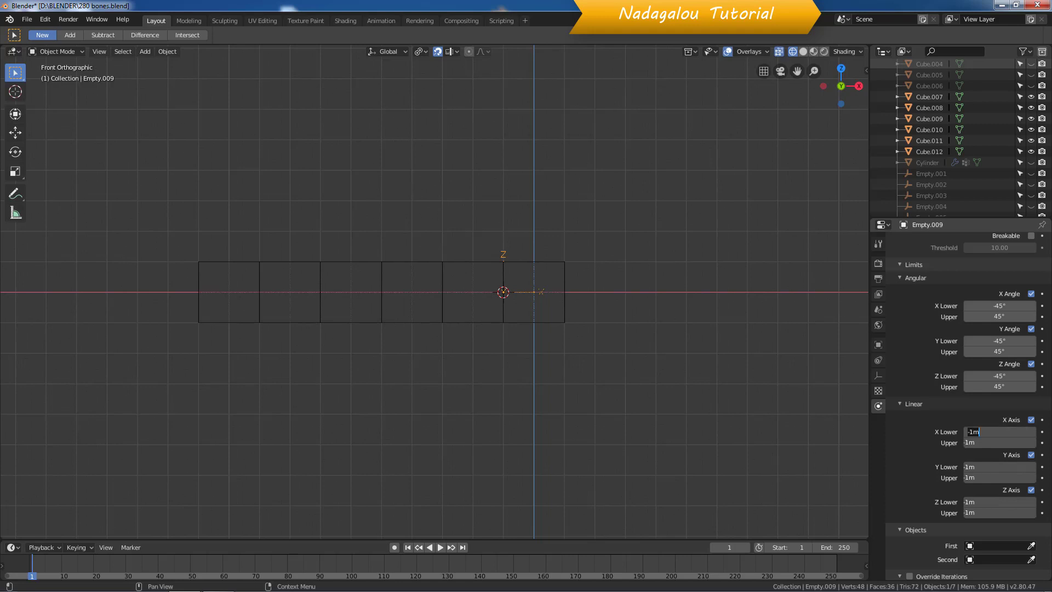
{"action": "type", "text": "0"}
{"action": "key", "text": "Return"}
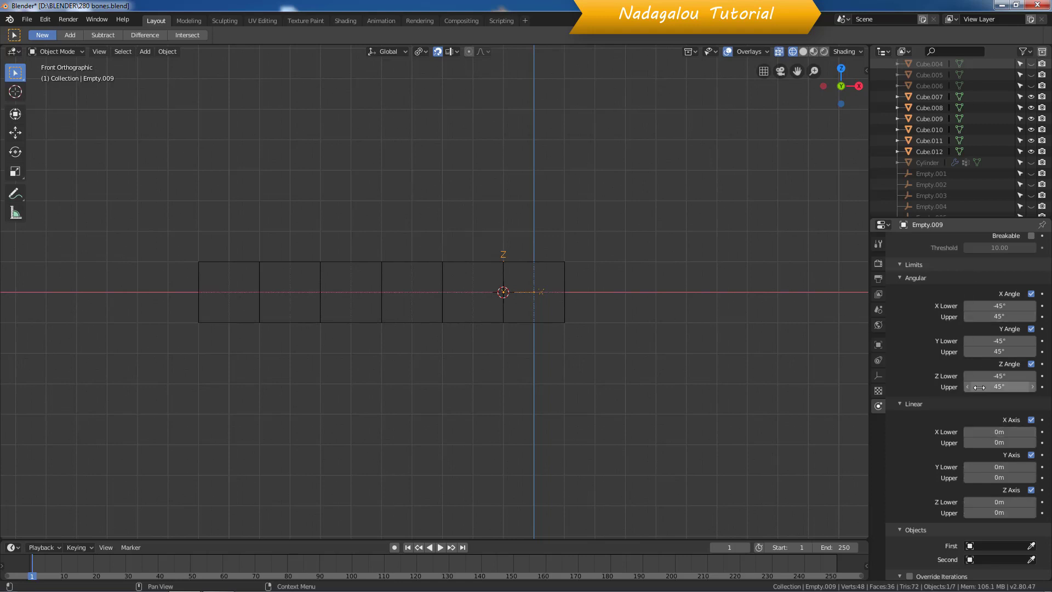
Set Cube.008 as the constraint's first object and Cube.007 as its second object
{"action": "left_click", "coordinate": [1032, 546]}
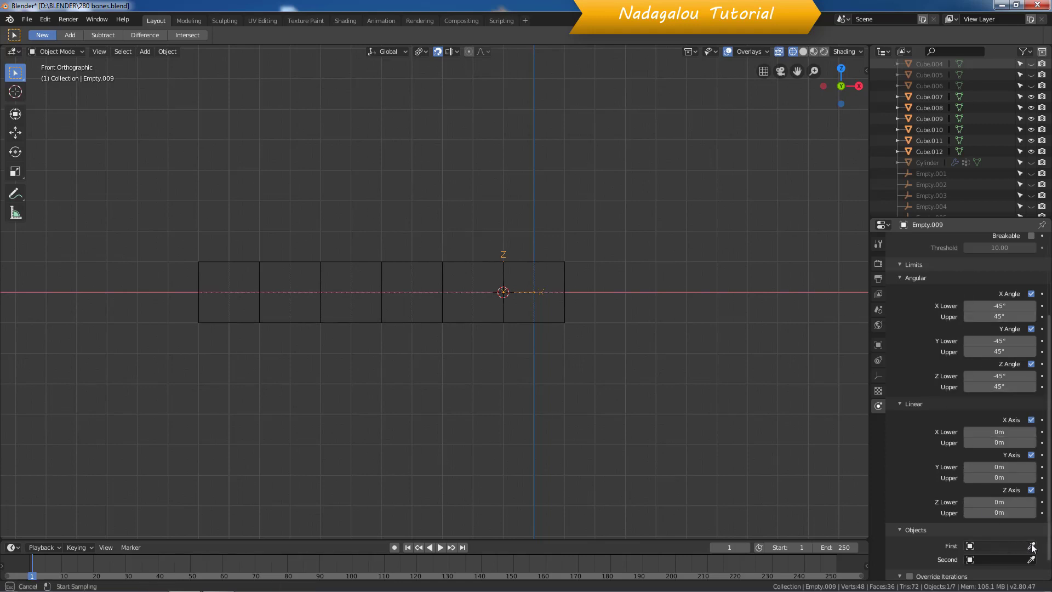
{"action": "left_click", "coordinate": [477, 259]}
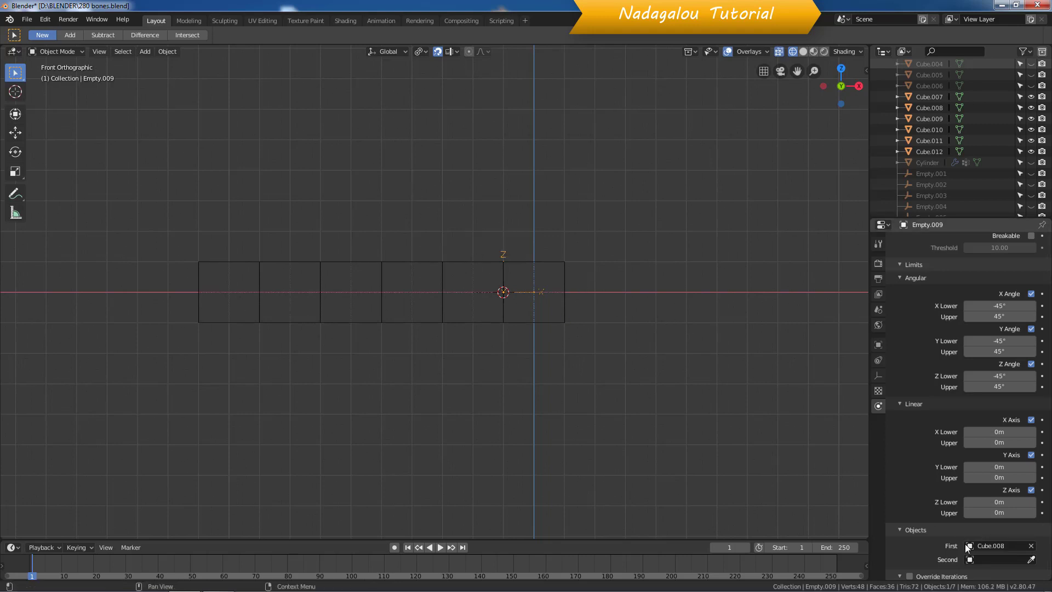
{"action": "left_click", "coordinate": [1032, 560]}
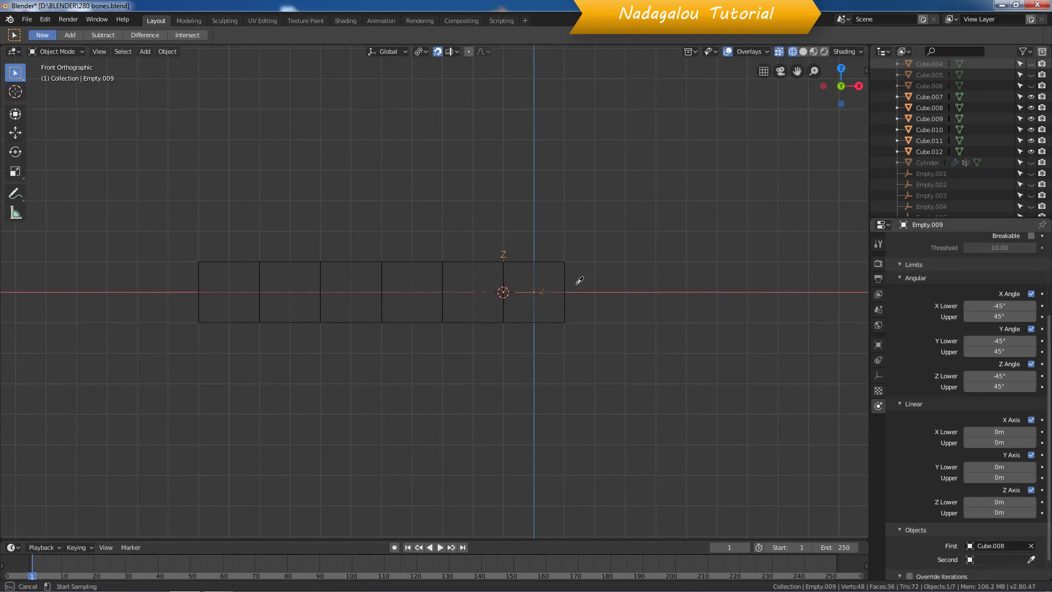
{"action": "left_click", "coordinate": [562, 258]}
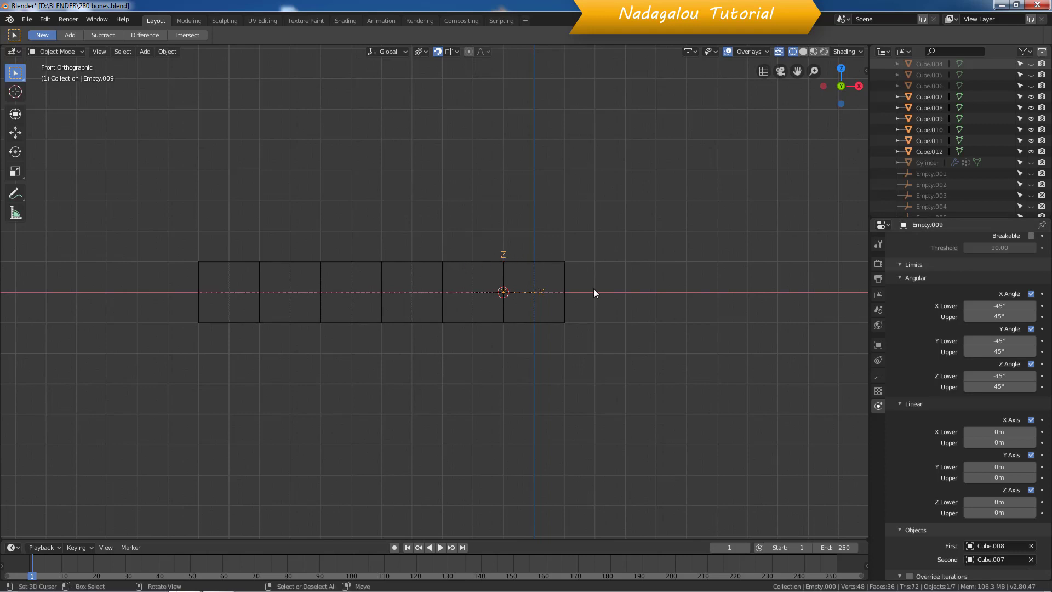
Duplicate the constraint empty four times along X at -2 m intervals, placing one at each remaining cube joint
{"action": "key", "text": "shift+d"}
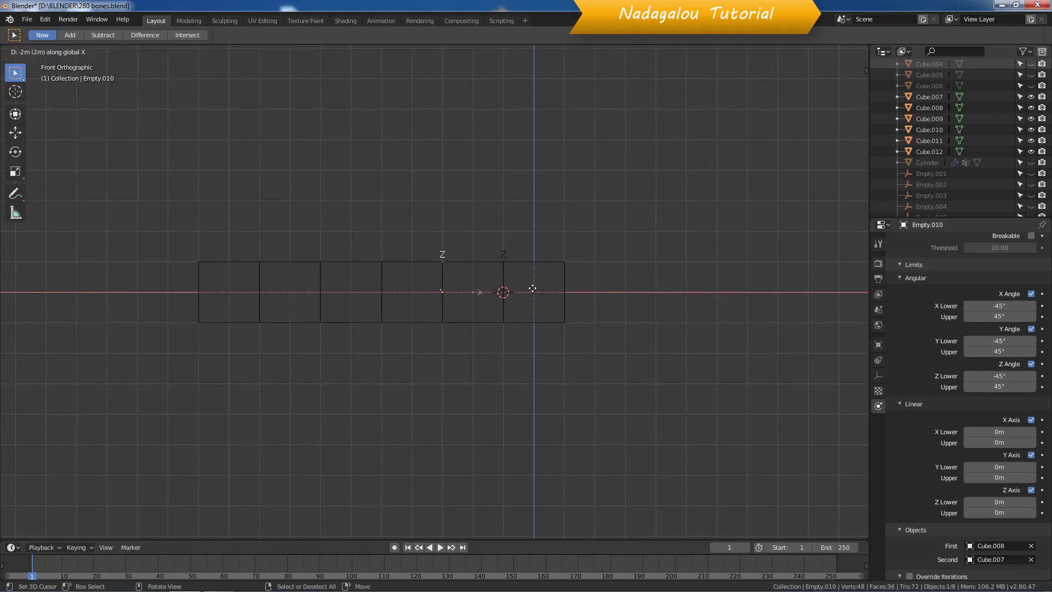
{"action": "left_click", "coordinate": [533, 289]}
{"action": "key", "text": "shift+d"}
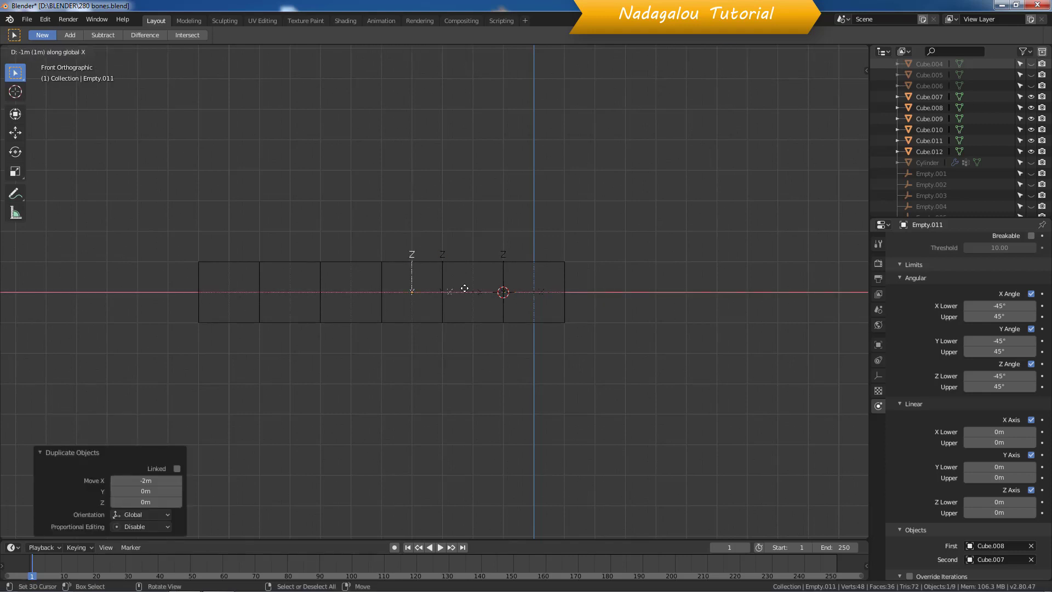
{"action": "left_click", "coordinate": [462, 288]}
{"action": "key", "text": "shift+d"}
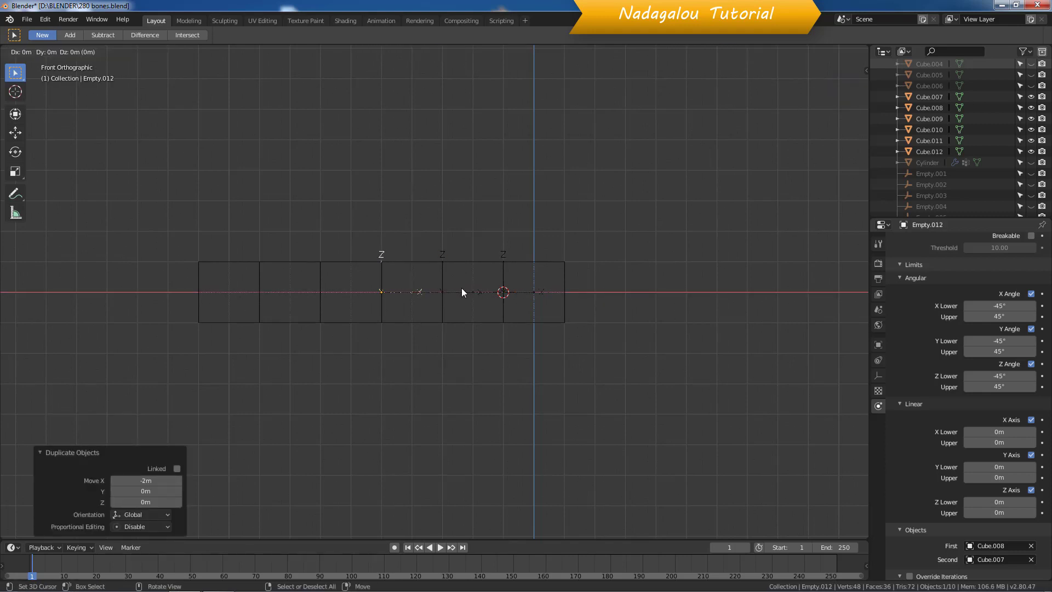
{"action": "key", "text": "x"}
{"action": "left_click", "coordinate": [401, 288]}
{"action": "key", "text": "shift+d"}
{"action": "key", "text": "x"}
{"action": "left_click", "coordinate": [337, 288]}
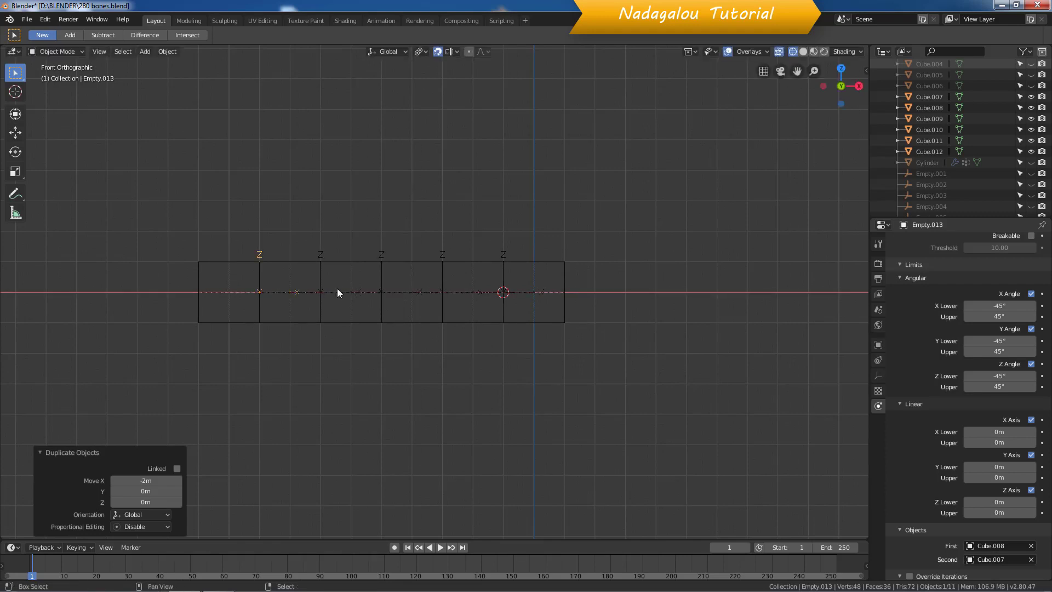
Duplicate the empty another -2 m along X to the chain's outer end and remove the copy's rigid body constraint
{"action": "key", "text": "shift+d"}
{"action": "key", "text": "x"}
{"action": "left_click", "coordinate": [281, 288]}
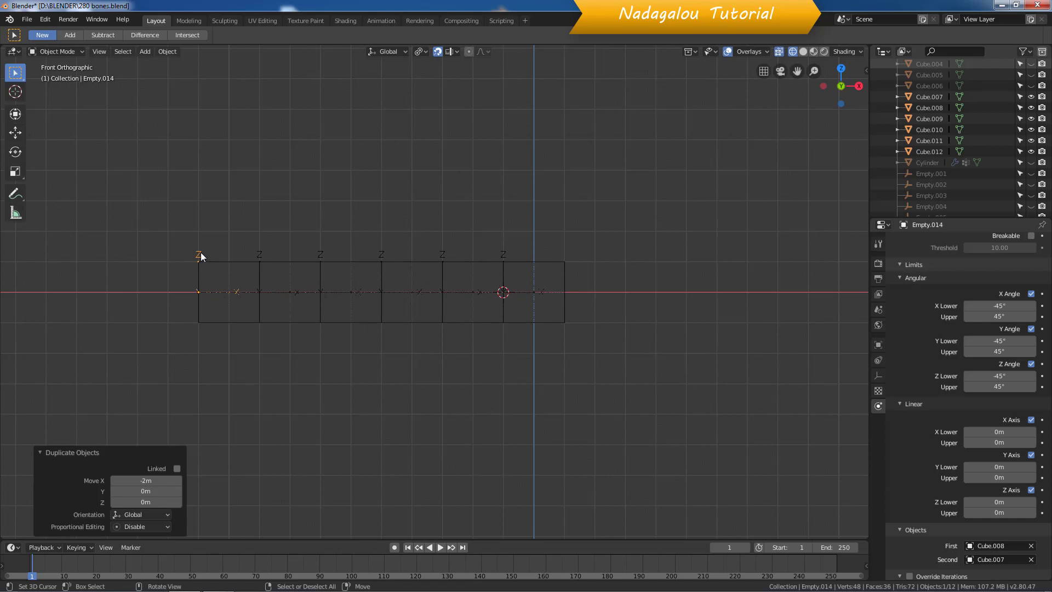
{"action": "scroll", "coordinate": [1011, 261], "scroll_direction": "up", "scroll_amount": 5}
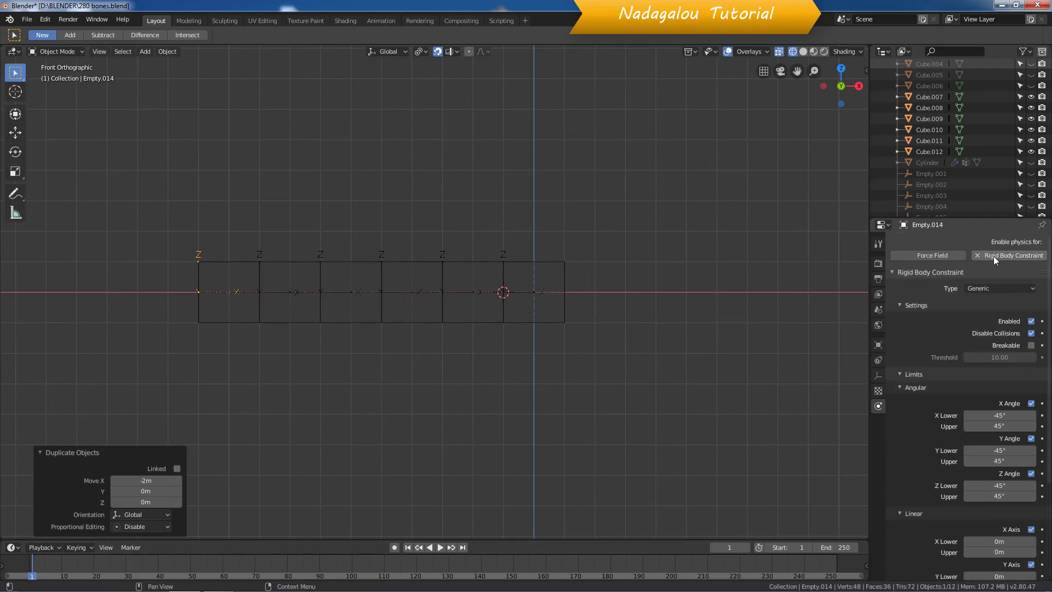
{"action": "left_click", "coordinate": [994, 255]}
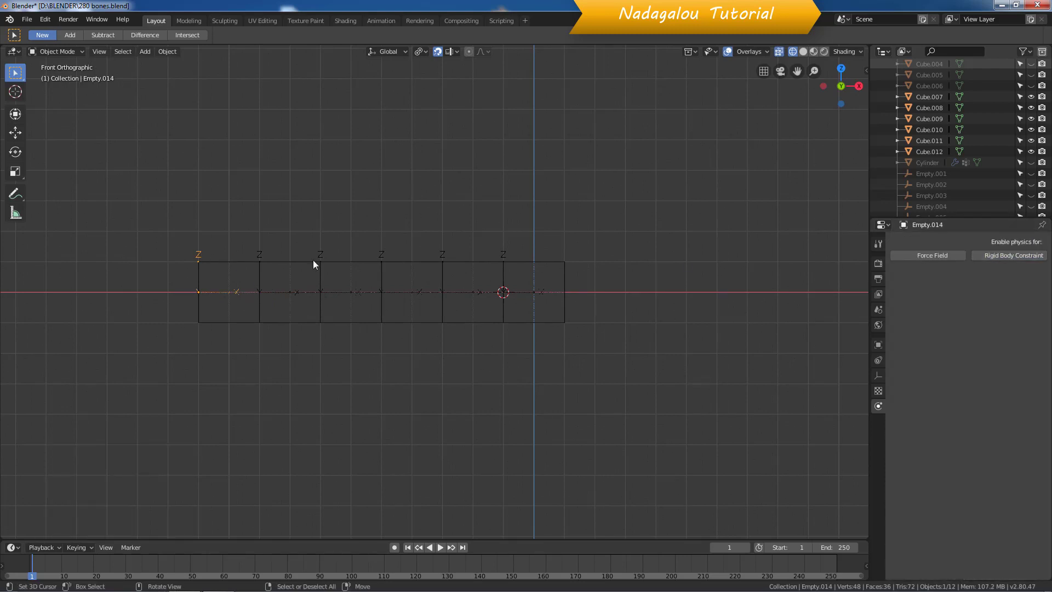
For the empty at the joint between Cube.008 and Cube.009, replace the constraint's first object with Cube.009 and second object with Cube.008
{"action": "left_click", "coordinate": [443, 256]}
{"action": "scroll", "coordinate": [929, 405], "scroll_direction": "down", "scroll_amount": 6}
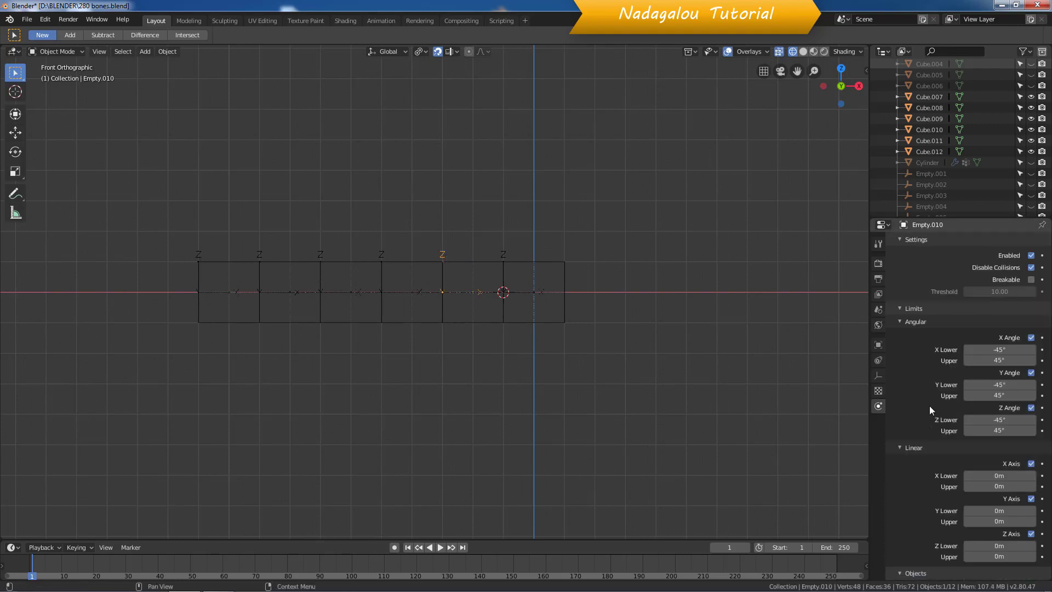
{"action": "left_click", "coordinate": [1031, 524]}
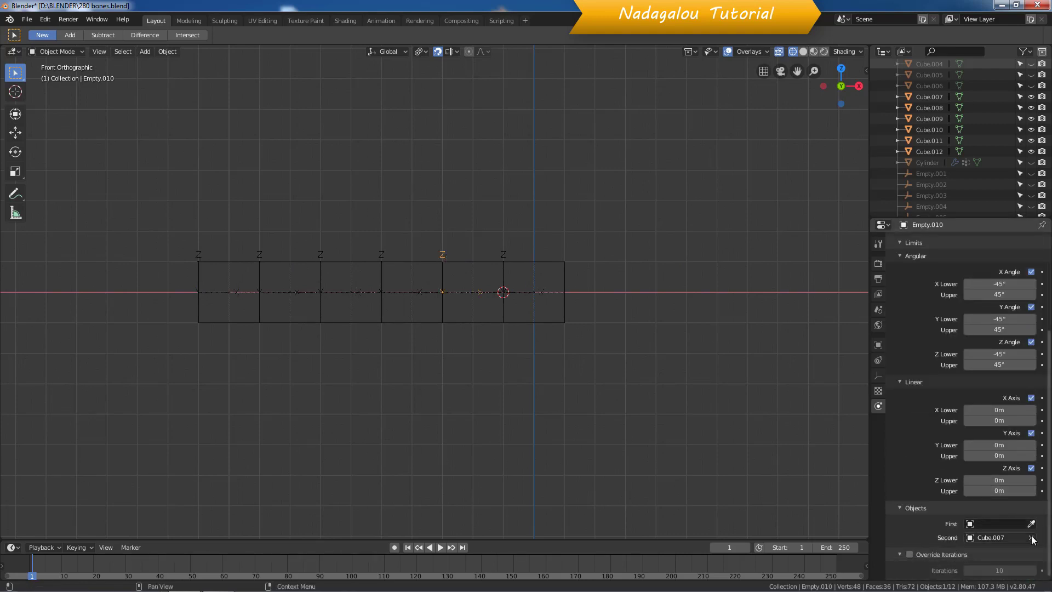
{"action": "left_click", "coordinate": [1031, 538]}
{"action": "left_click", "coordinate": [1031, 524]}
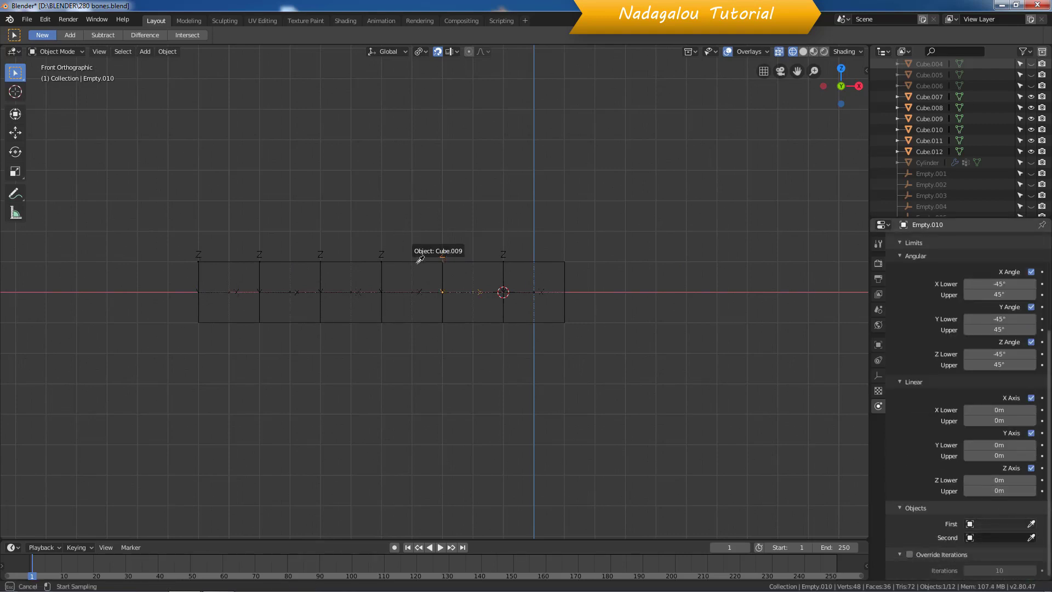
{"action": "left_click", "coordinate": [420, 259]}
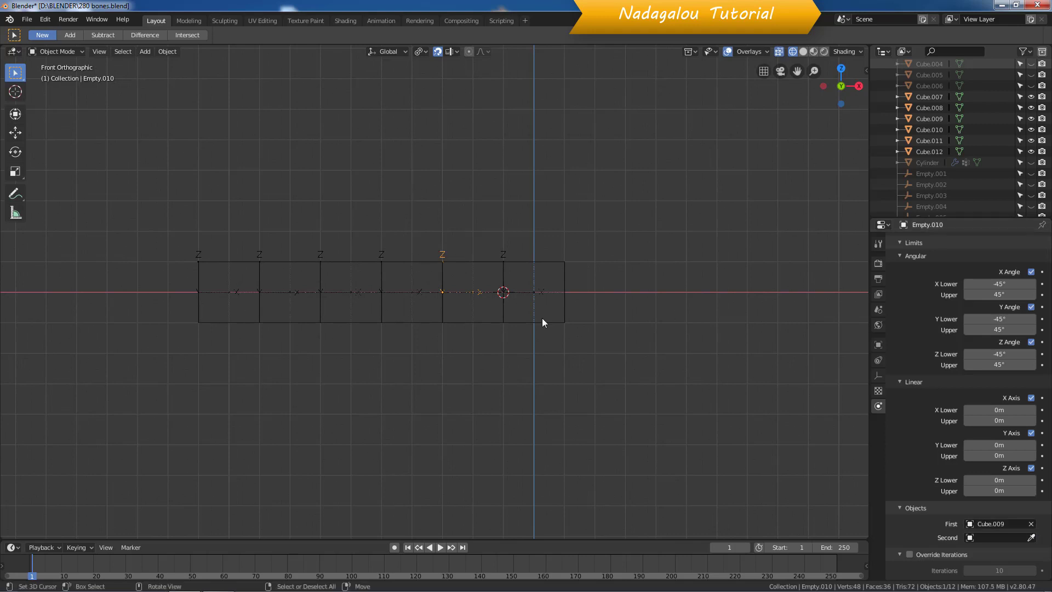
{"action": "left_click", "coordinate": [1032, 538]}
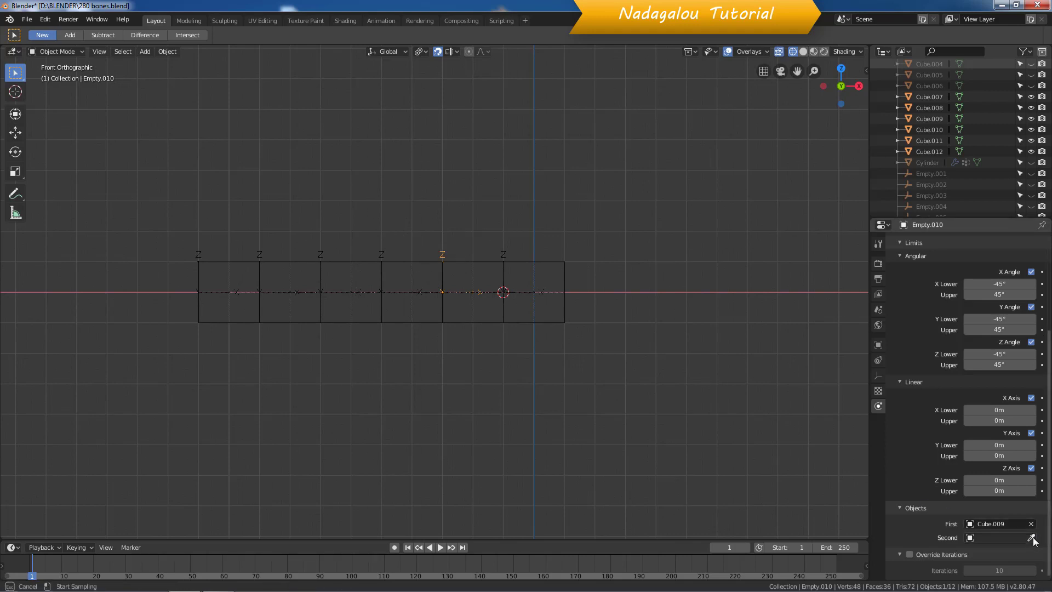
{"action": "left_click", "coordinate": [481, 258]}
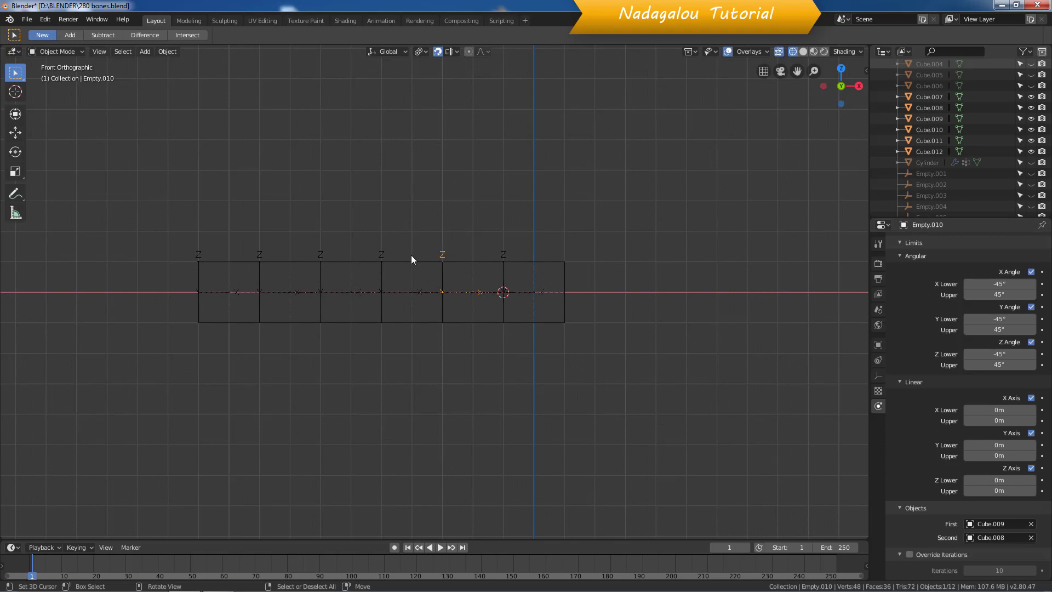
For the empty between Cube.009 and Cube.010, set the constraint's first object to Cube.010 and second object to Cube.009
{"action": "left_click", "coordinate": [384, 255]}
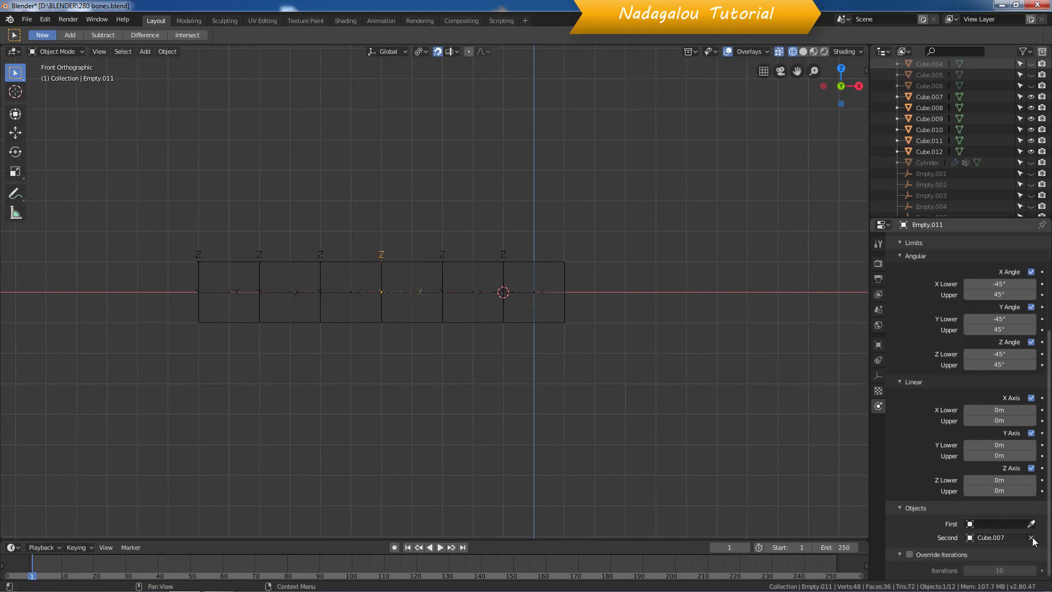
{"action": "left_click", "coordinate": [1032, 538]}
{"action": "left_click", "coordinate": [1032, 524]}
{"action": "left_click", "coordinate": [361, 262]}
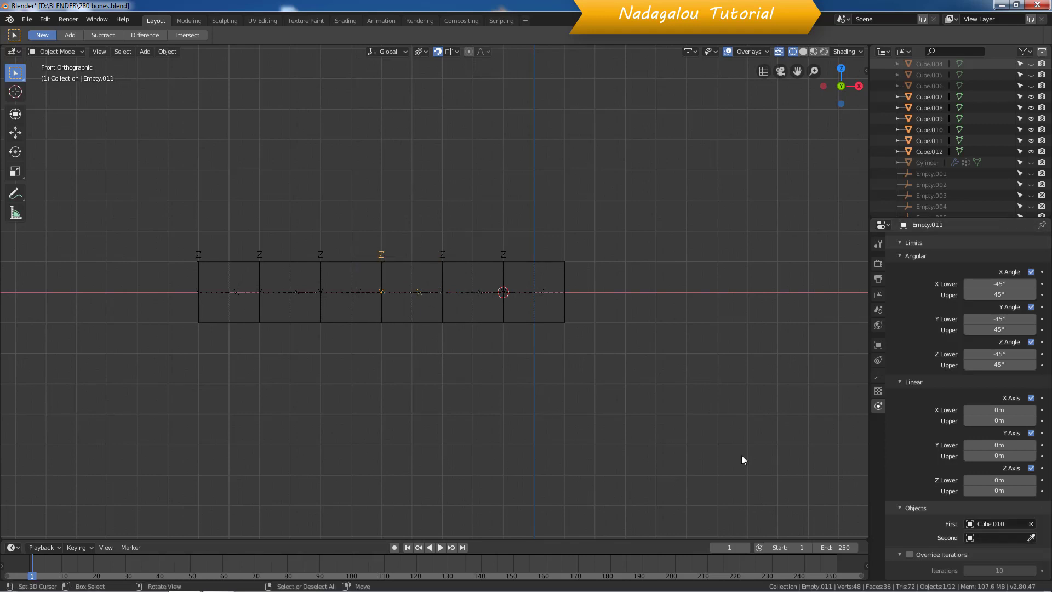
{"action": "left_click", "coordinate": [1031, 538]}
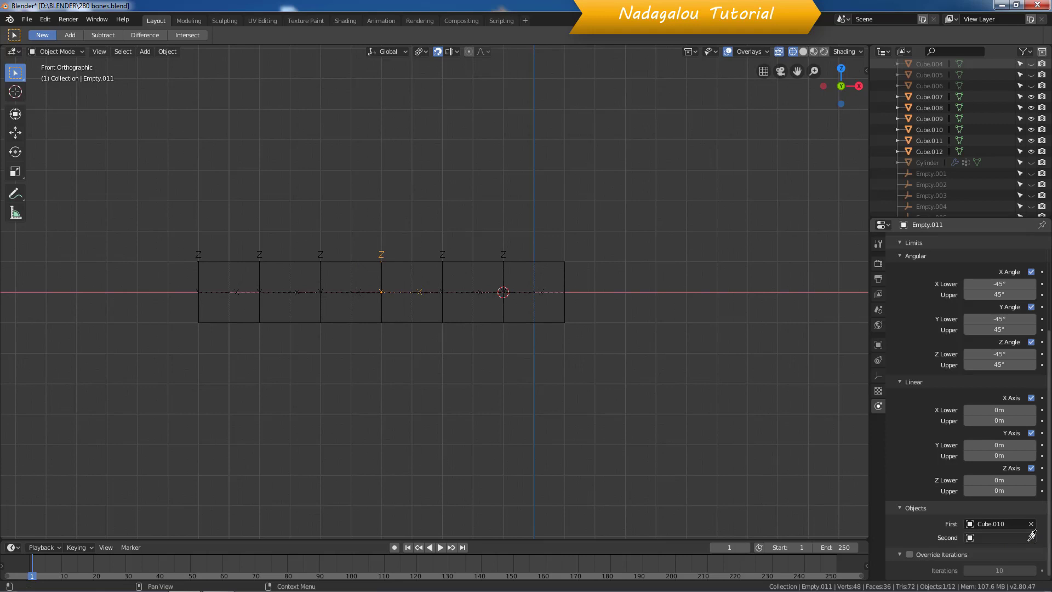
{"action": "left_click", "coordinate": [422, 262]}
For the empty between Cube.010 and Cube.011, set the constraint's first object to Cube.011 and second object to Cube.010
{"action": "left_click", "coordinate": [323, 262]}
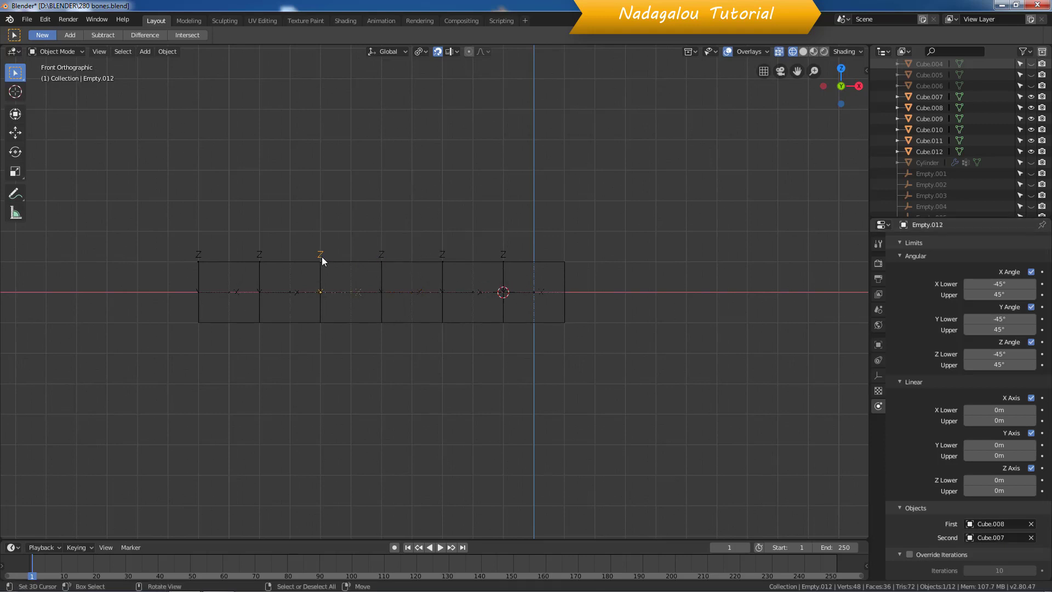
{"action": "left_click", "coordinate": [1032, 524]}
{"action": "left_click", "coordinate": [1031, 538]}
{"action": "left_click", "coordinate": [1032, 524]}
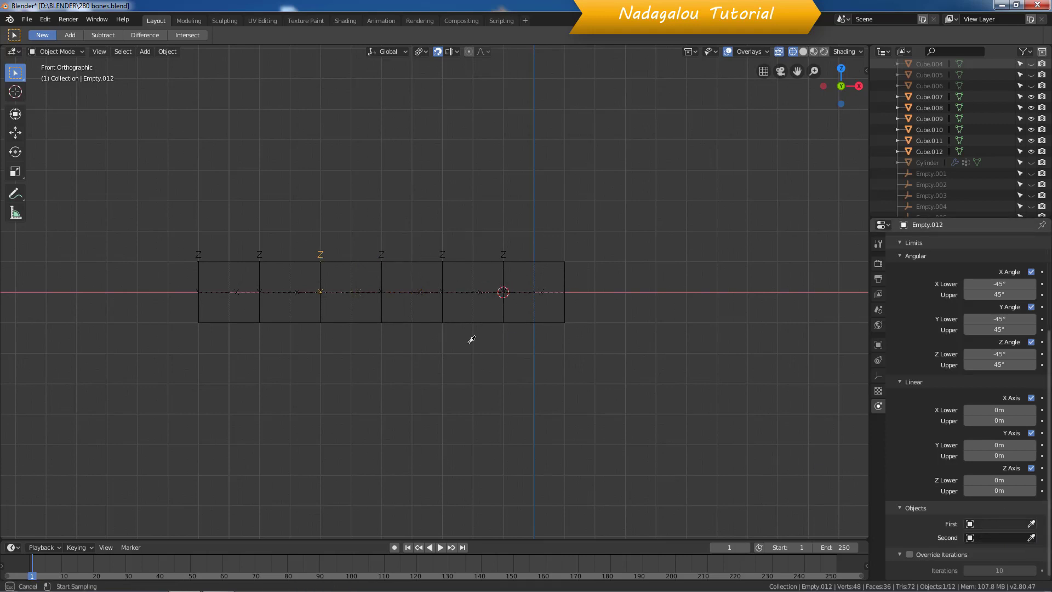
{"action": "left_click", "coordinate": [318, 257]}
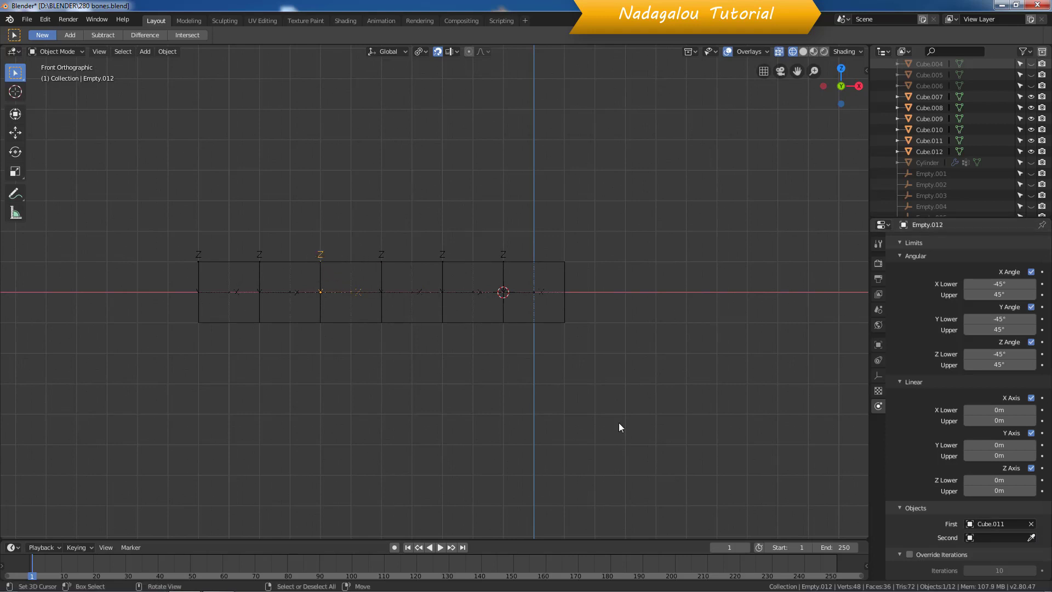
{"action": "left_click", "coordinate": [1030, 537]}
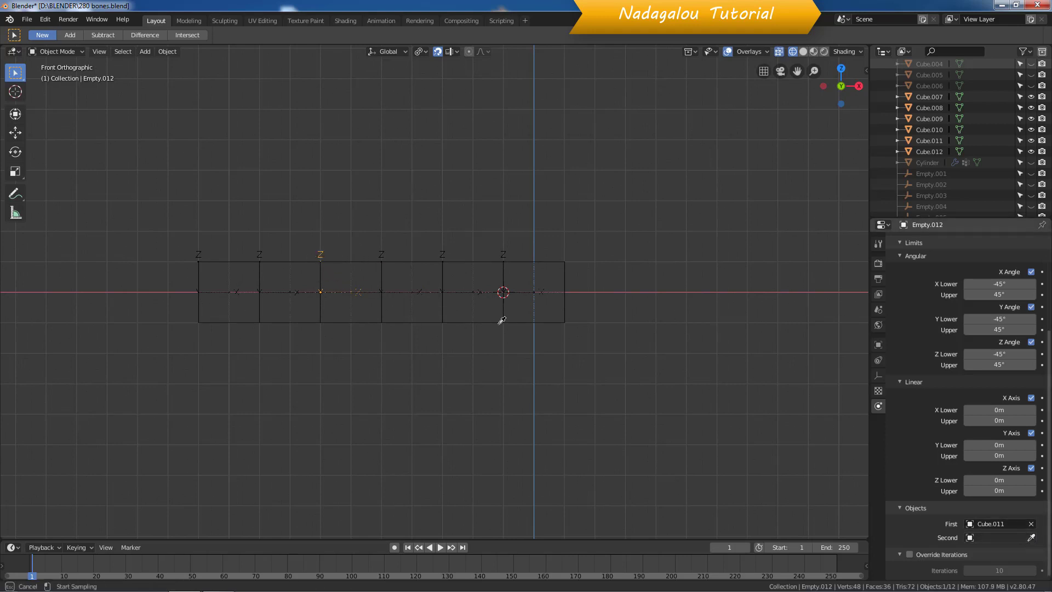
{"action": "left_click", "coordinate": [348, 256]}
For the empty between Cube.011 and Cube.012, set the constraint's first object to Cube.012 and second object to Cube.011
{"action": "left_click", "coordinate": [262, 258]}
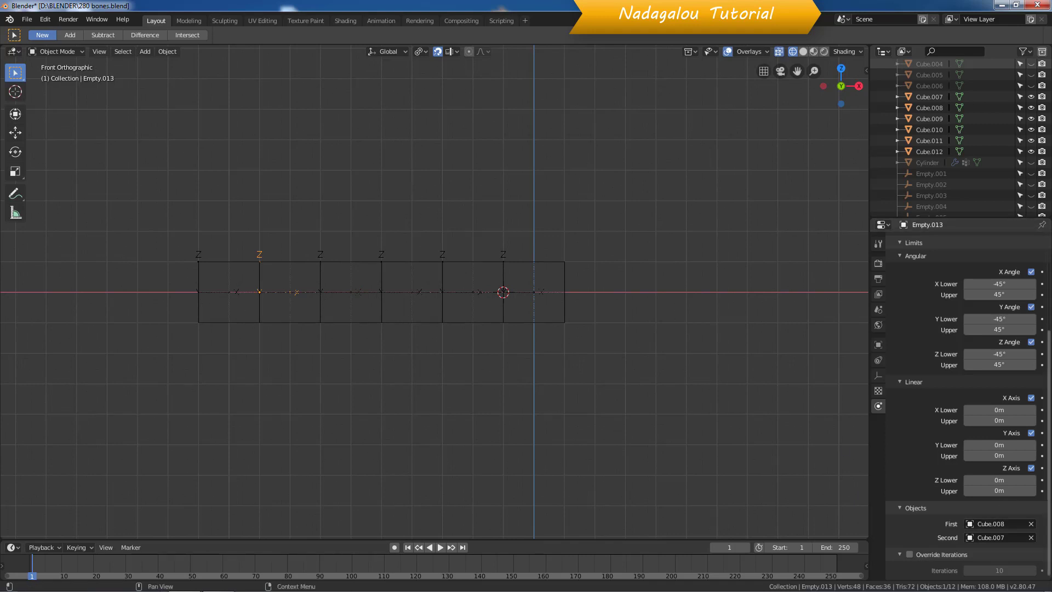
{"action": "left_click", "coordinate": [1031, 524]}
{"action": "left_click", "coordinate": [1031, 537]}
{"action": "left_click", "coordinate": [1031, 524]}
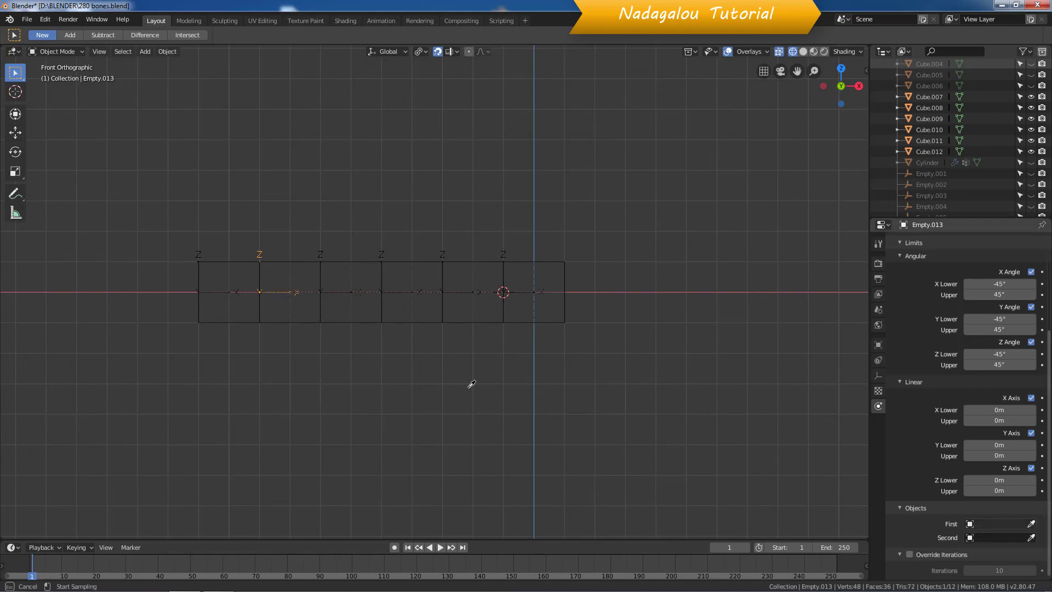
{"action": "left_click", "coordinate": [236, 261]}
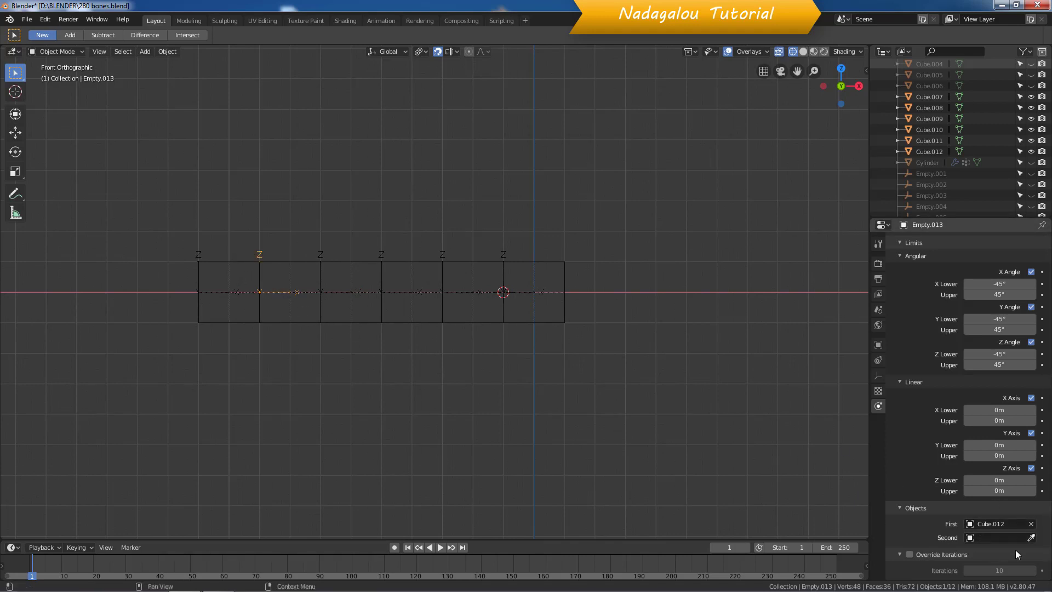
{"action": "left_click", "coordinate": [1031, 538]}
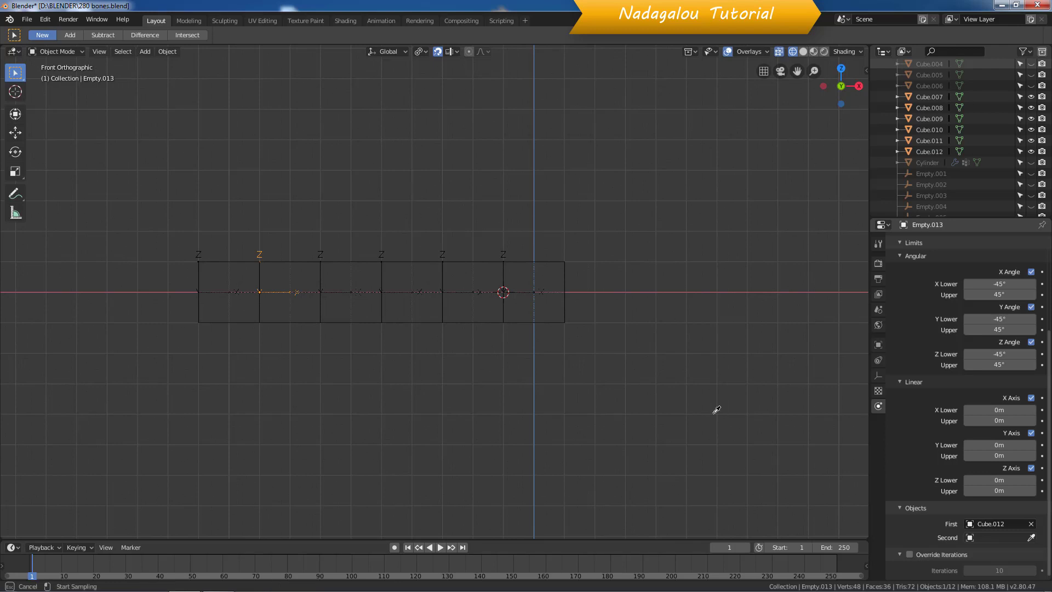
{"action": "left_click", "coordinate": [300, 263]}
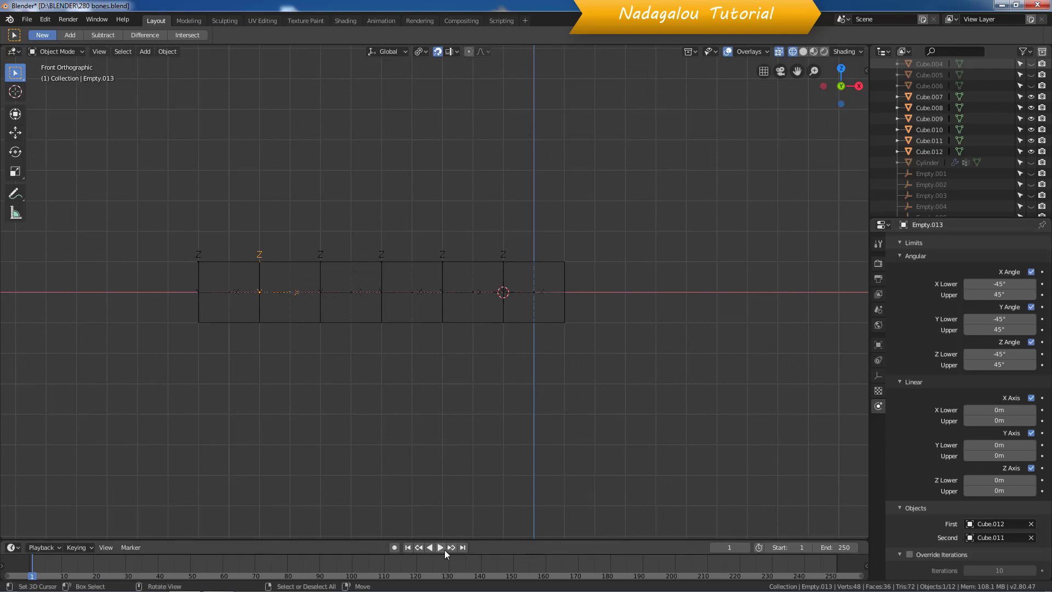
Play the rigid body simulation briefly to check how the linked cubes fall, and return to the first frame
{"action": "left_click", "coordinate": [441, 547]}
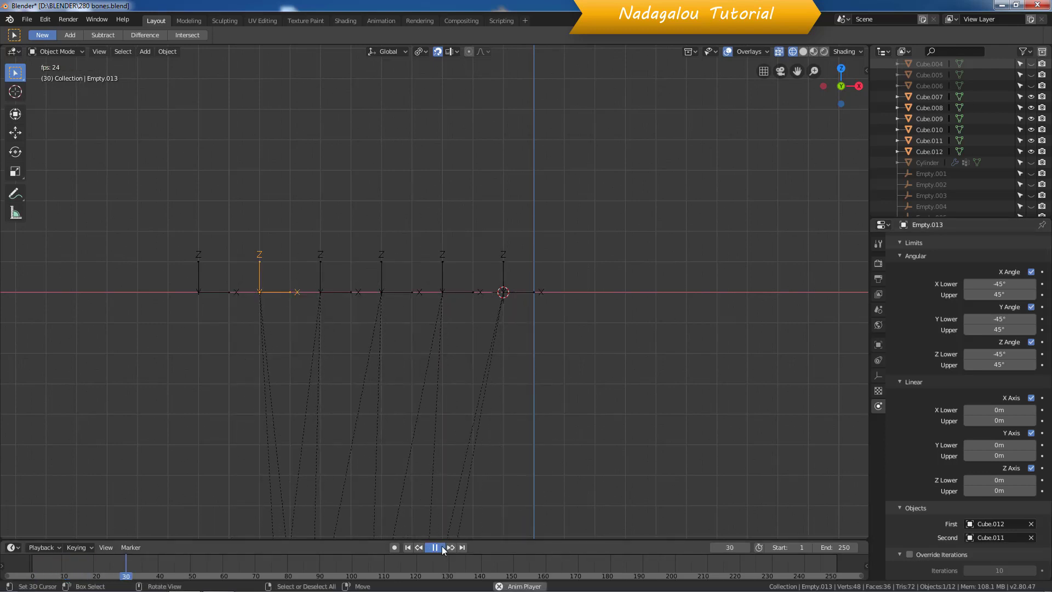
{"action": "left_click", "coordinate": [442, 547]}
{"action": "middle_click_drag", "start_coordinate": [542, 412], "coordinate": [552, 318], "text": "shift"}
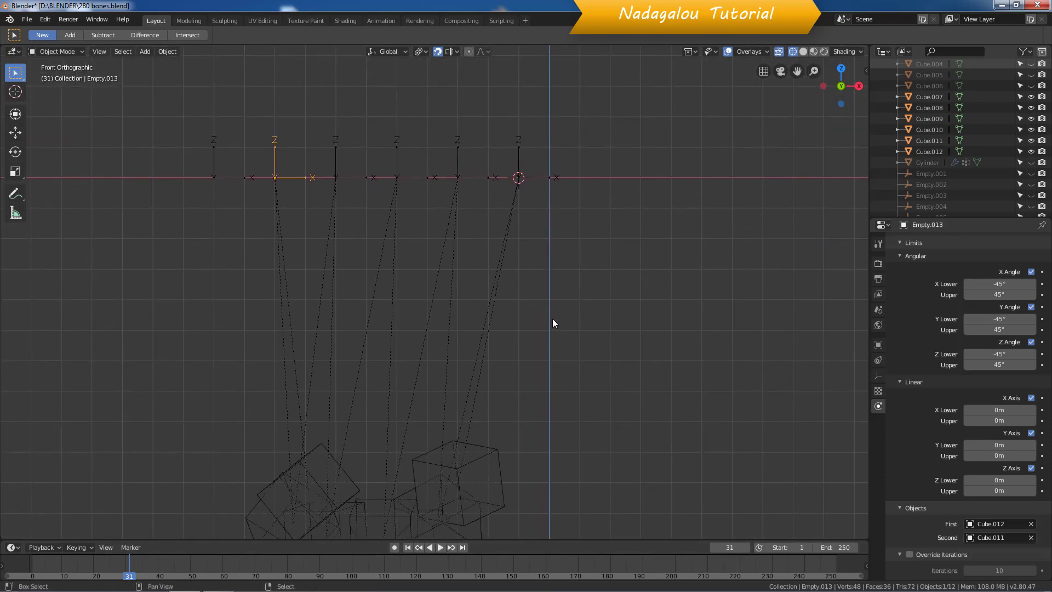
{"action": "left_click", "coordinate": [408, 548]}
{"action": "scroll", "coordinate": [538, 438], "scroll_direction": "up", "scroll_amount": 4, "text": "shift"}
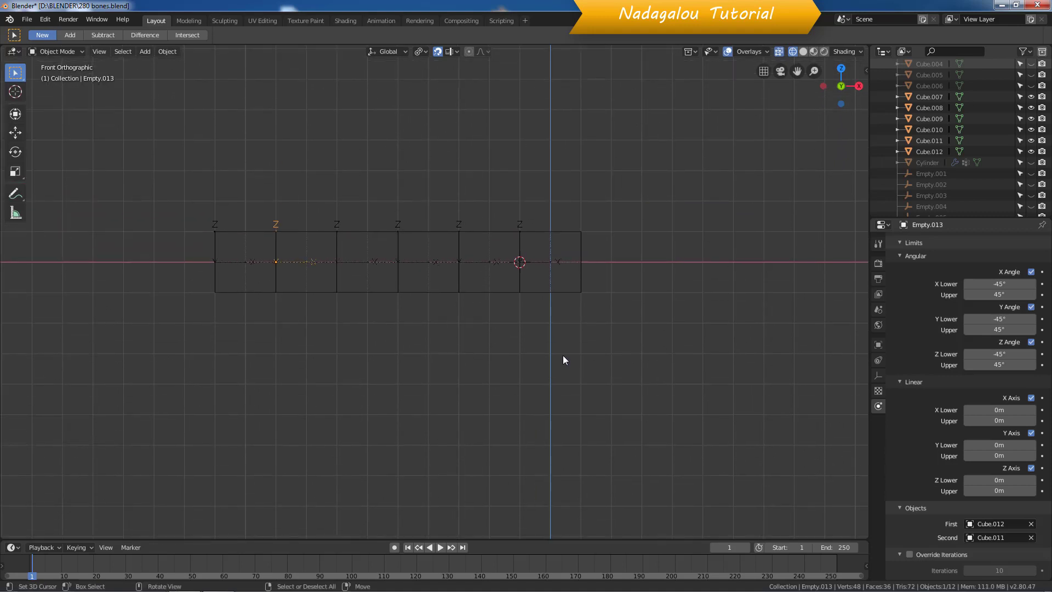
Parent the empty at the Cube.007–Cube.008 joint to Cube.007 and the empty at the Cube.008–Cube.009 joint to Cube.008, as Object
{"action": "left_click", "coordinate": [520, 226]}
{"action": "left_click", "coordinate": [570, 231], "text": "shift"}
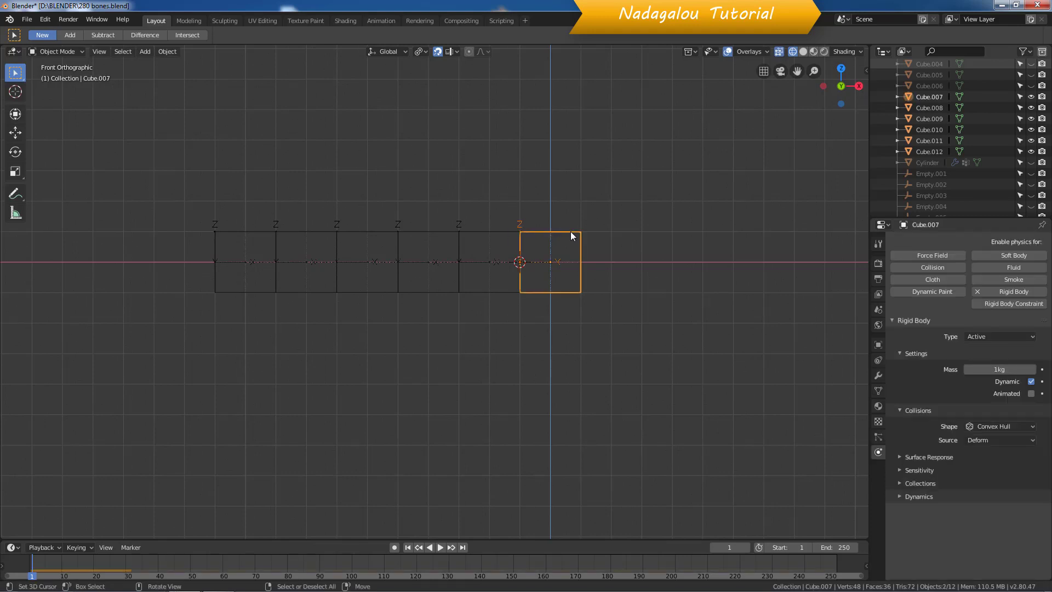
{"action": "key", "text": "ctrl+p"}
{"action": "left_click", "coordinate": [571, 231]}
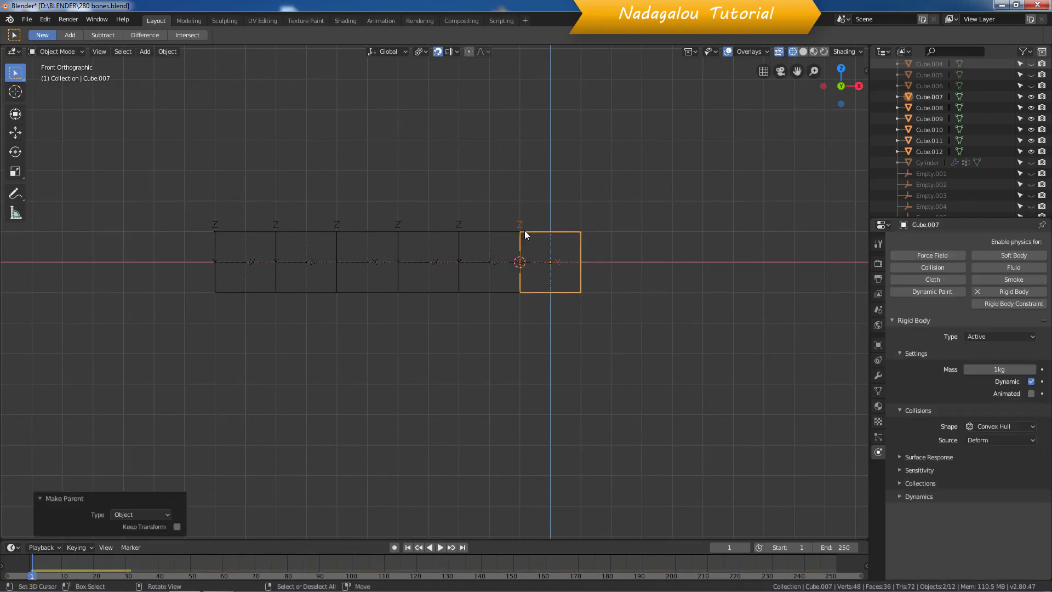
{"action": "left_click", "coordinate": [460, 223]}
{"action": "left_click", "coordinate": [485, 231], "text": "shift"}
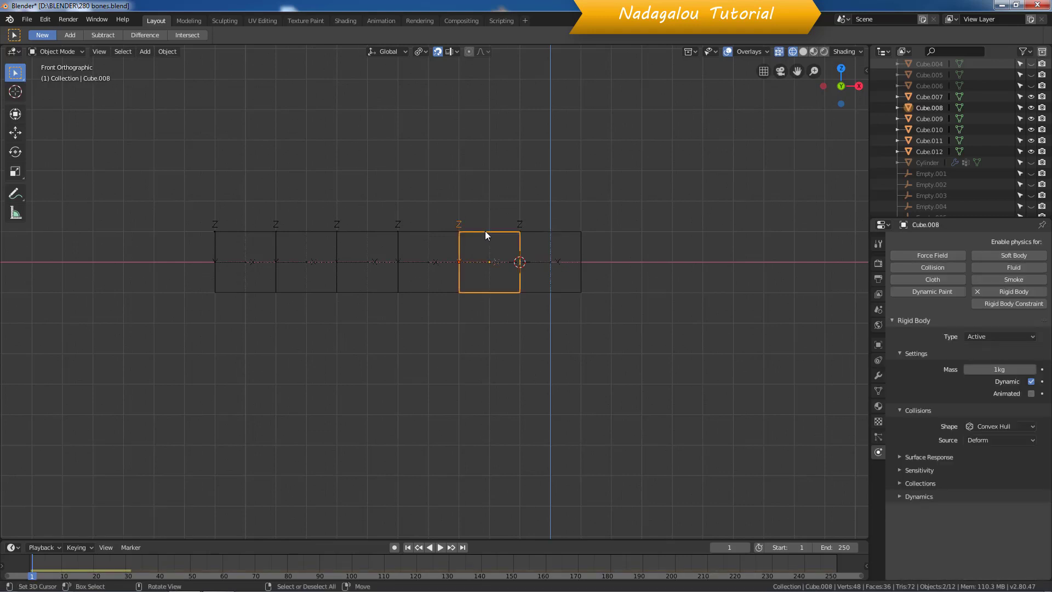
{"action": "key", "text": "ctrl+p"}
{"action": "left_click", "coordinate": [485, 231]}
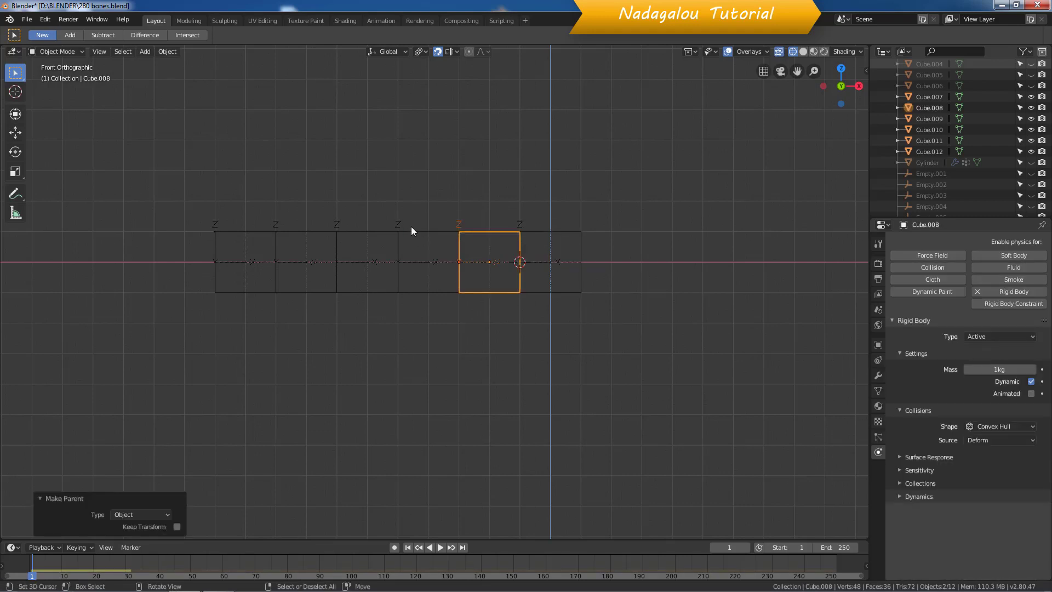
Parent the empty at the Cube.009–Cube.010 joint to Cube.009 and the empty at the Cube.010–Cube.011 joint to Cube.010, as Object
{"action": "left_click", "coordinate": [399, 224]}
{"action": "left_click", "coordinate": [411, 229], "text": "shift"}
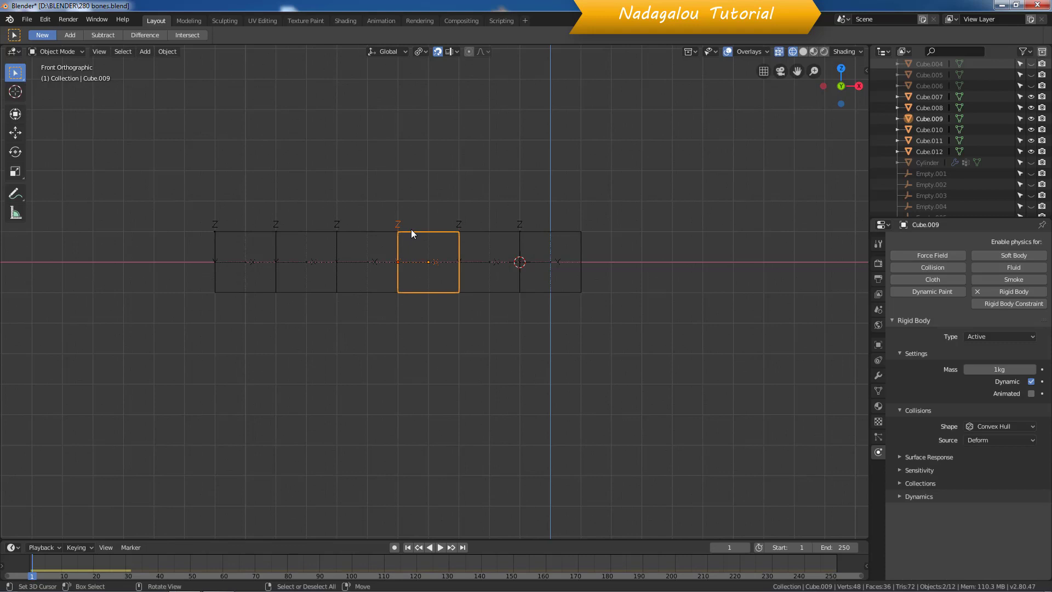
{"action": "key", "text": "ctrl+p"}
{"action": "left_click", "coordinate": [390, 230]}
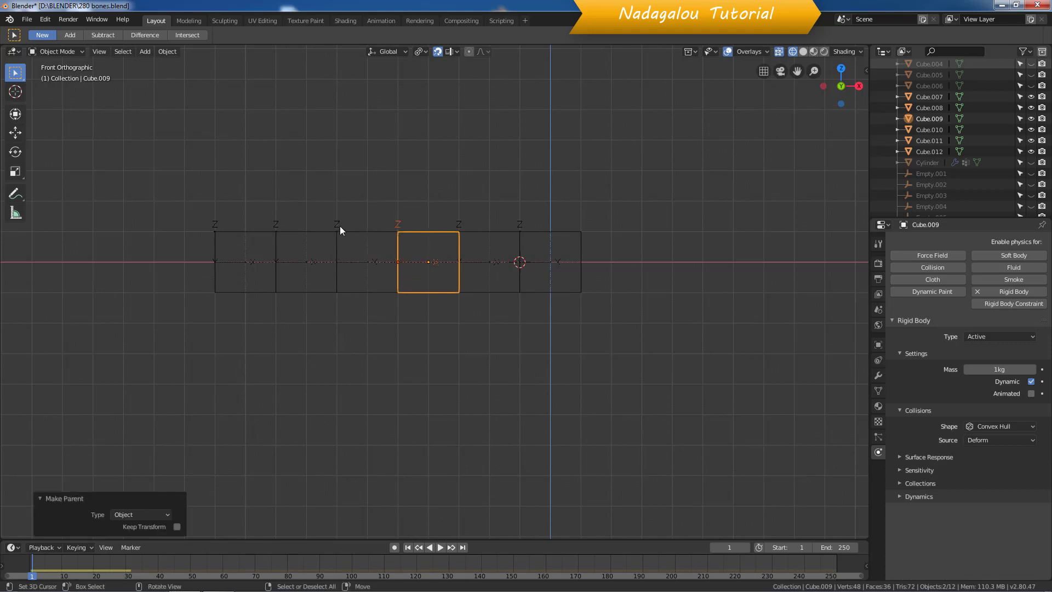
{"action": "left_click", "coordinate": [337, 222]}
{"action": "left_click", "coordinate": [361, 231], "text": "shift"}
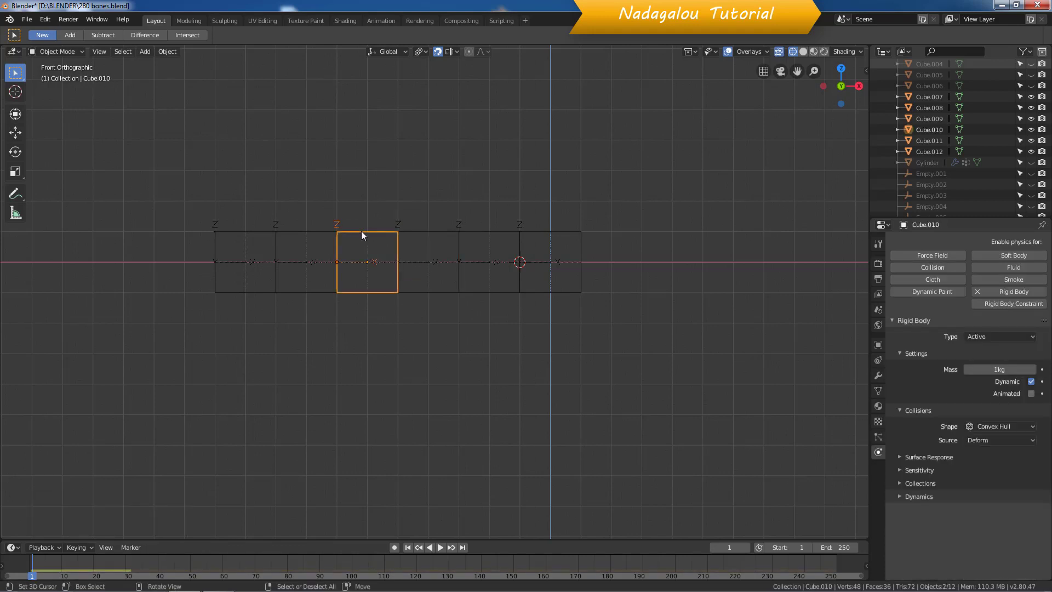
{"action": "key", "text": "ctrl+p"}
{"action": "left_click", "coordinate": [362, 231]}
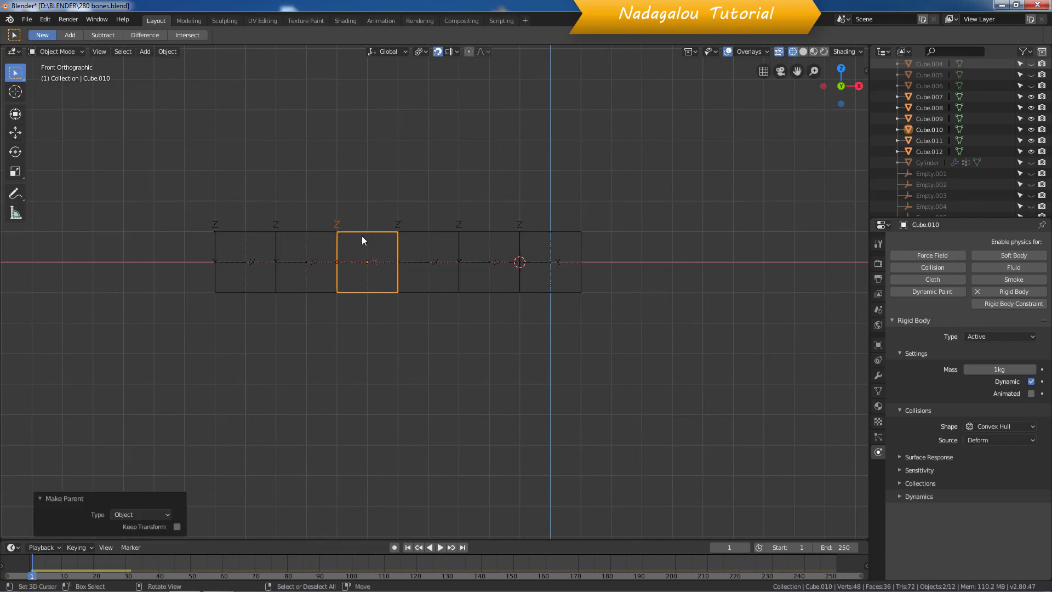
Parent the empty at the Cube.011–Cube.012 joint to Cube.011 and the empty at the chain's outer end to Cube.012, as Object
{"action": "left_click", "coordinate": [276, 225]}
{"action": "left_click", "coordinate": [299, 231], "text": "shift"}
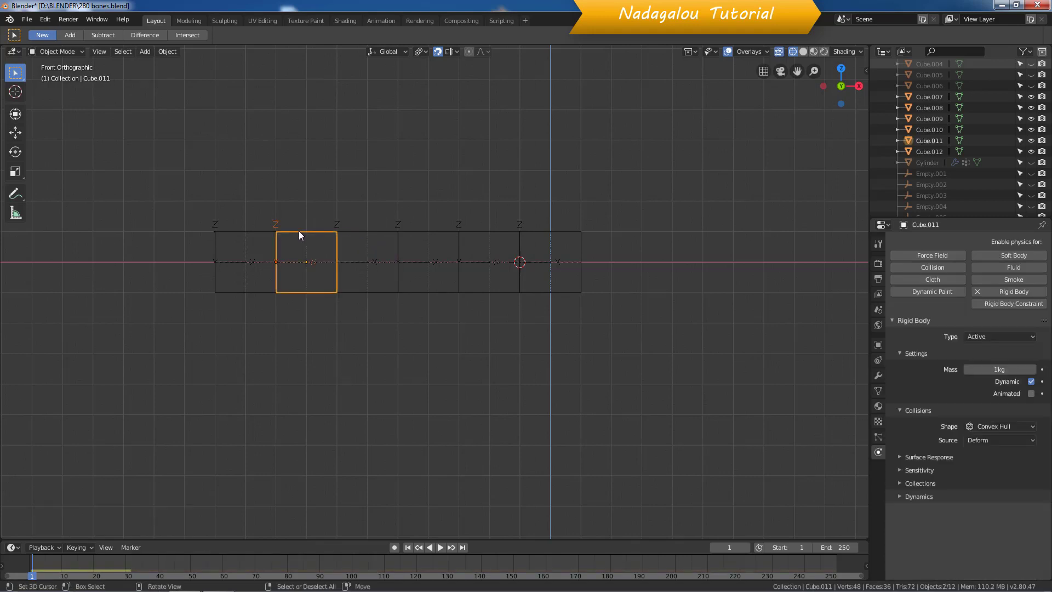
{"action": "key", "text": "ctrl+p"}
{"action": "left_click", "coordinate": [298, 231]}
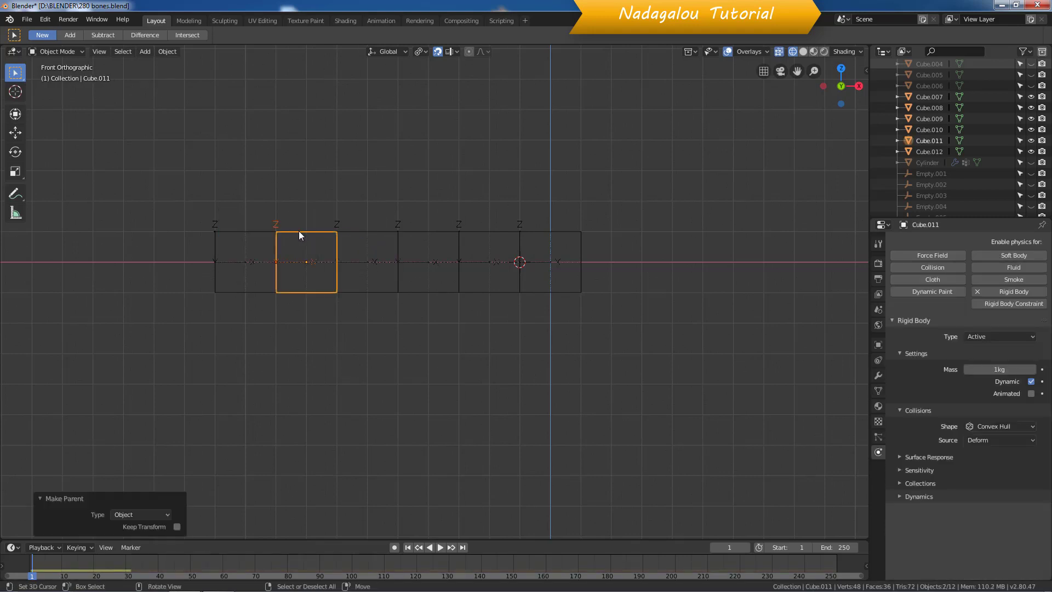
{"action": "left_click", "coordinate": [215, 226]}
{"action": "left_click", "coordinate": [250, 234], "text": "shift"}
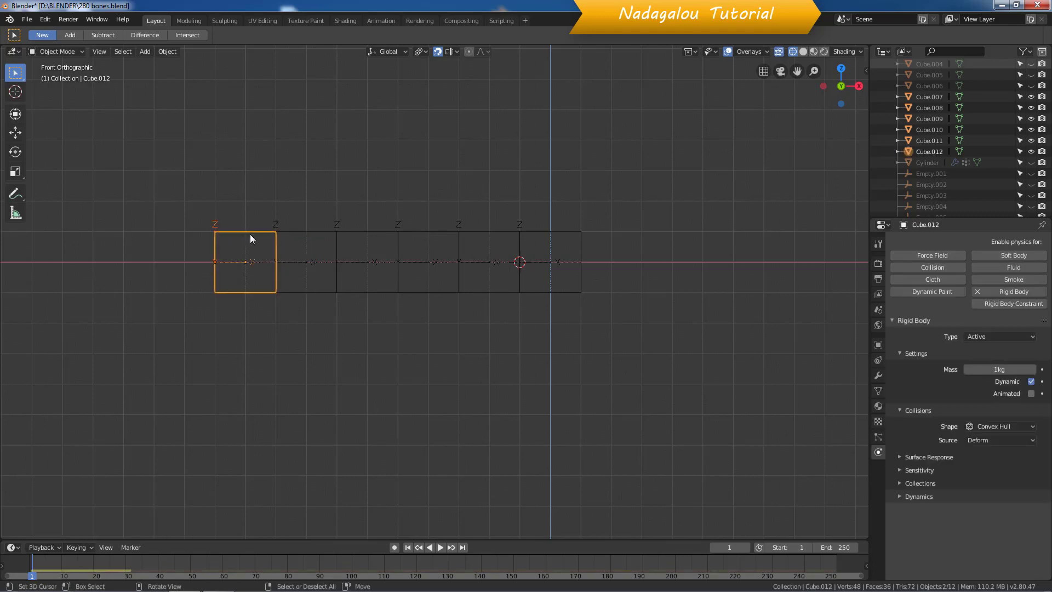
{"action": "key", "text": "ctrl+p"}
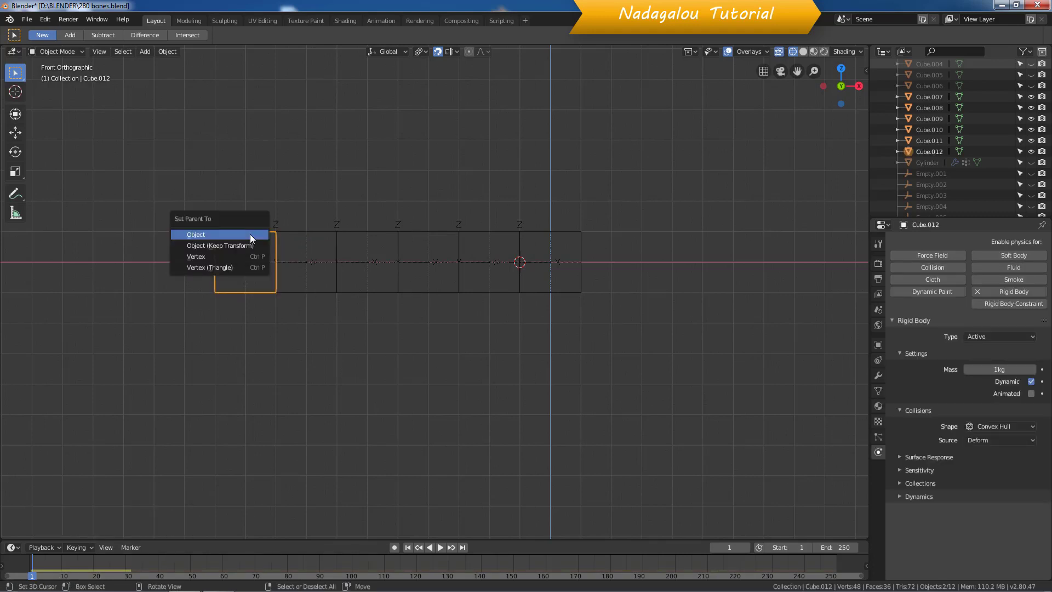
{"action": "left_click", "coordinate": [250, 234]}
Play the rigid body simulation twice to check how the cubes and their parented empties fall, and return to the first frame
{"action": "left_click", "coordinate": [439, 548]}
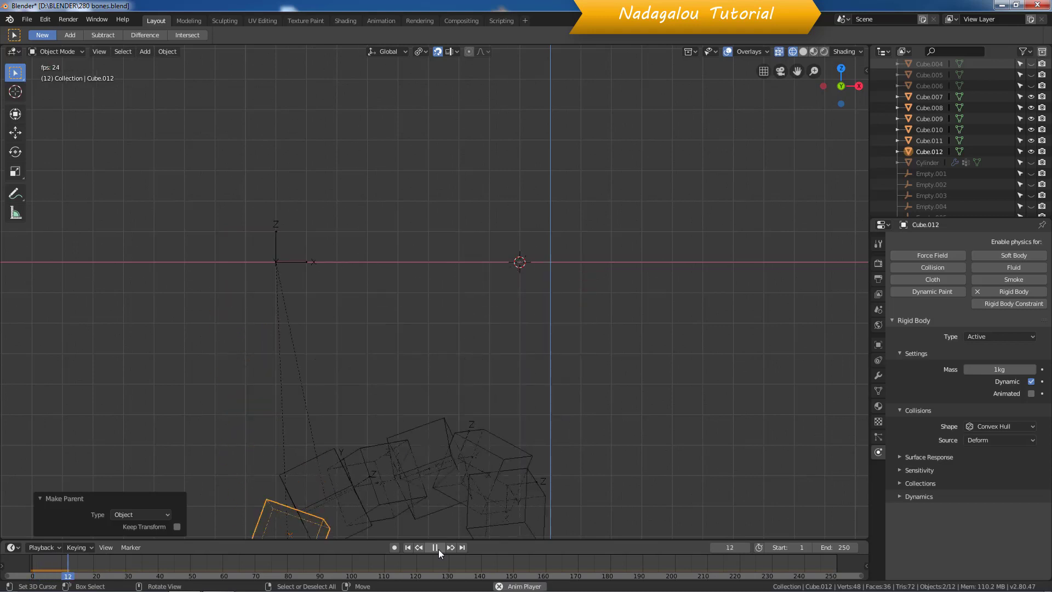
{"action": "left_click", "coordinate": [438, 549]}
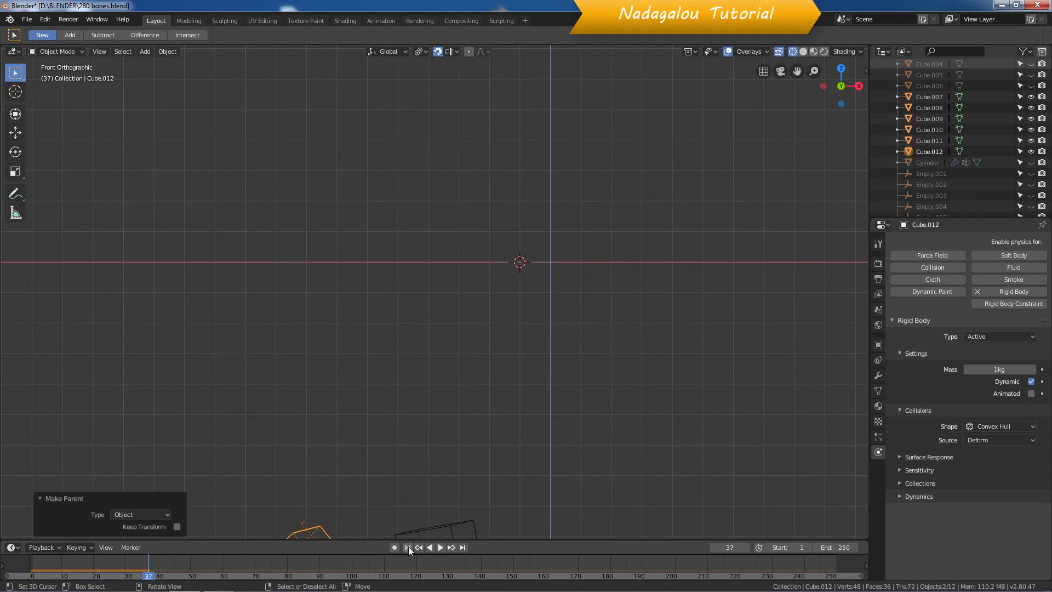
{"action": "left_click", "coordinate": [409, 547]}
{"action": "left_click", "coordinate": [442, 548]}
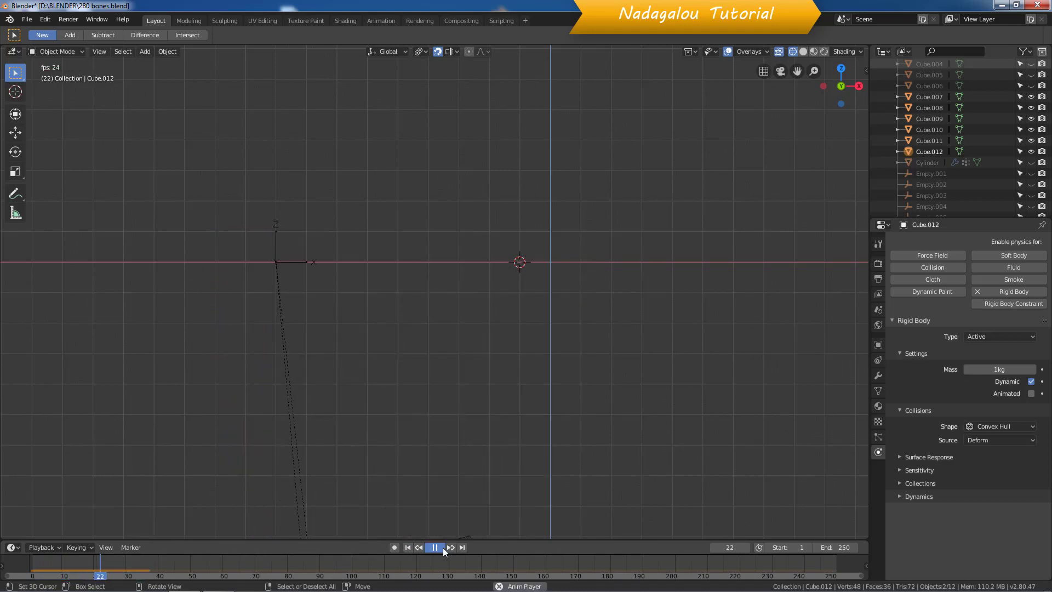
{"action": "left_click", "coordinate": [435, 547]}
{"action": "key", "text": "shift+Left"}
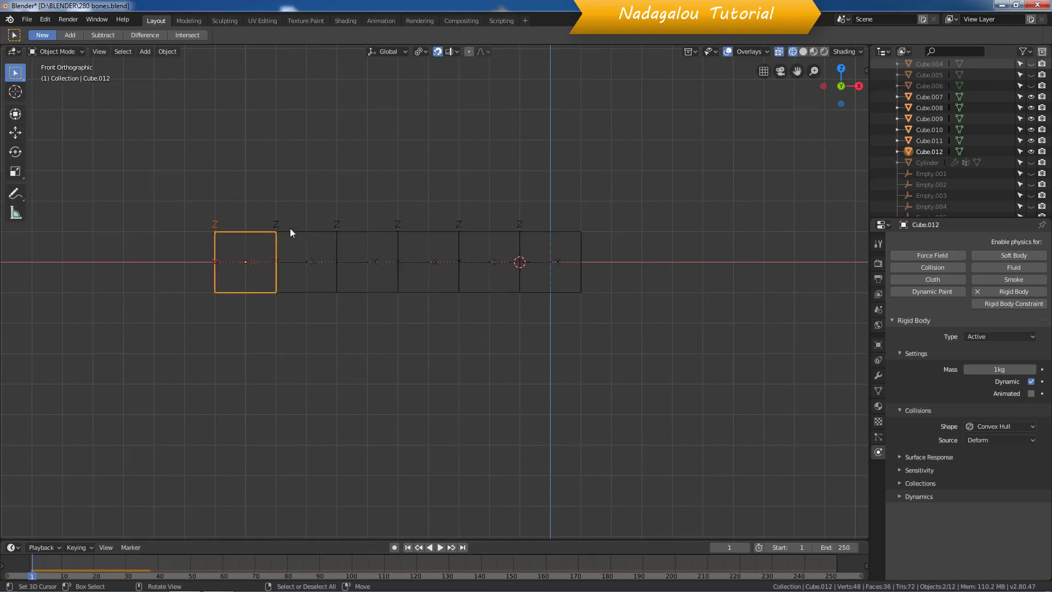
Select the empty at the Cube.011–Cube.012 joint and replay the simulation to check whether it follows its cube, returning to the first frame
{"action": "left_click", "coordinate": [275, 223]}
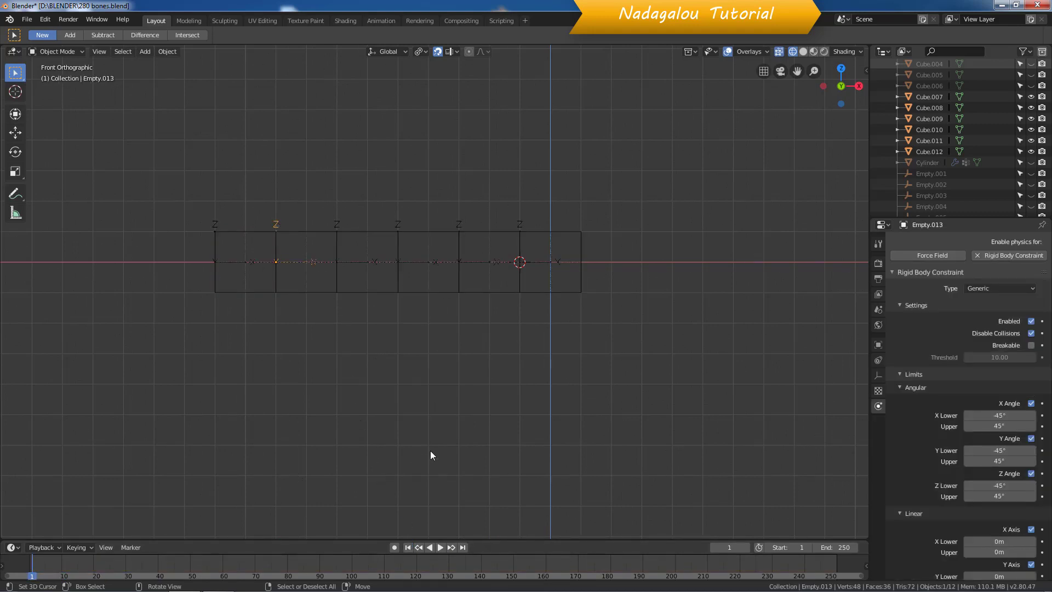
{"action": "left_click", "coordinate": [442, 547]}
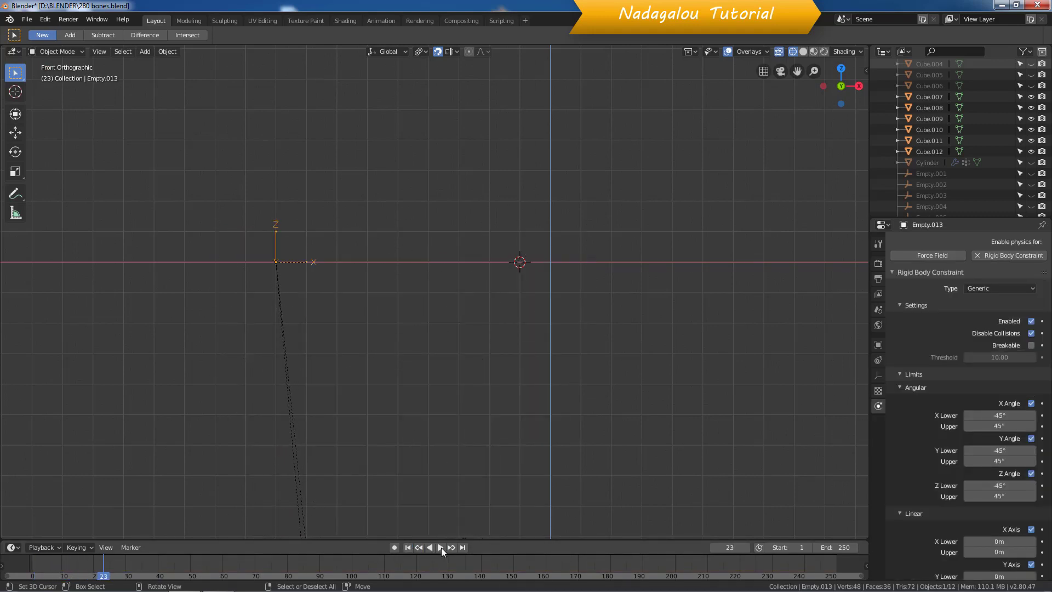
{"action": "left_click", "coordinate": [408, 547]}
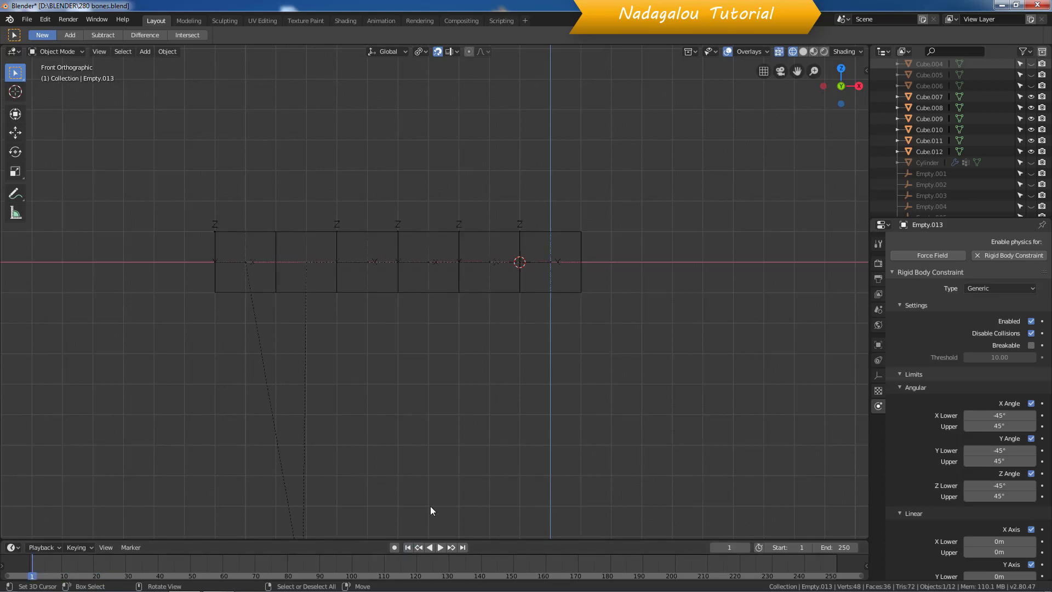
{"action": "left_click", "coordinate": [408, 548]}
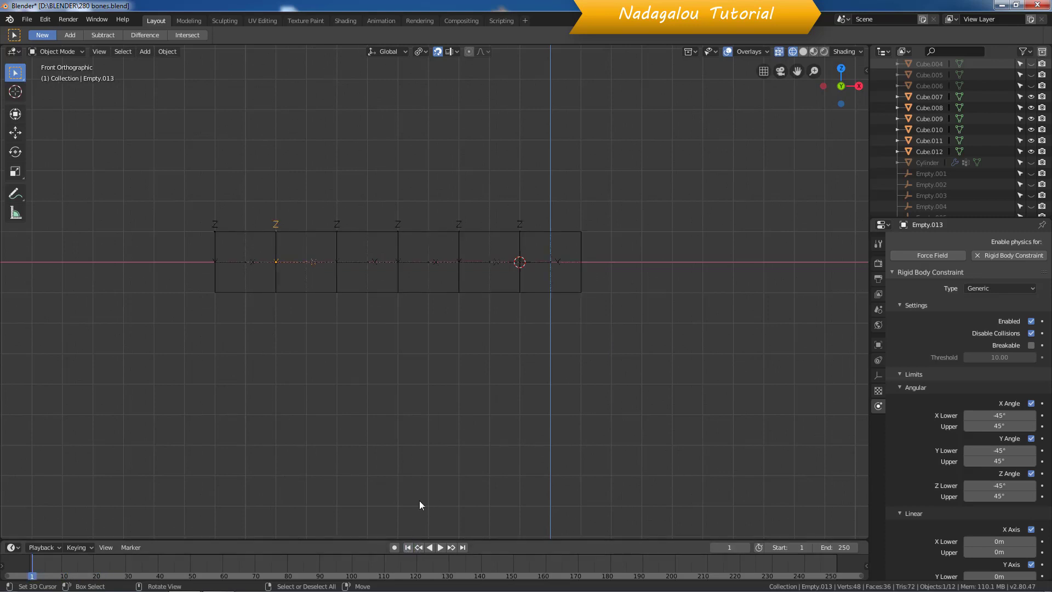
{"action": "left_click", "coordinate": [442, 549]}
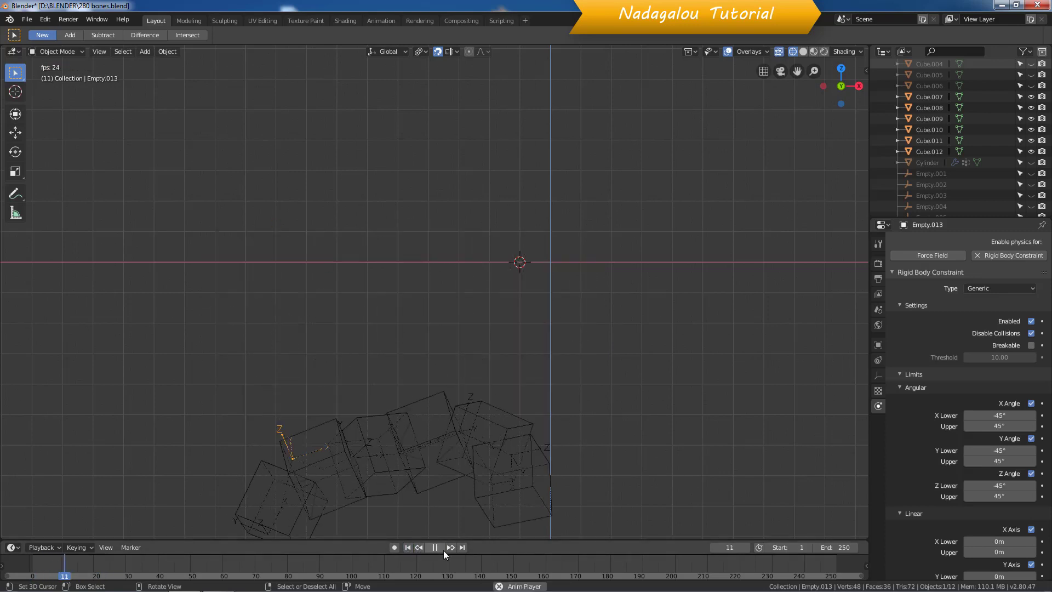
{"action": "left_click", "coordinate": [413, 548]}
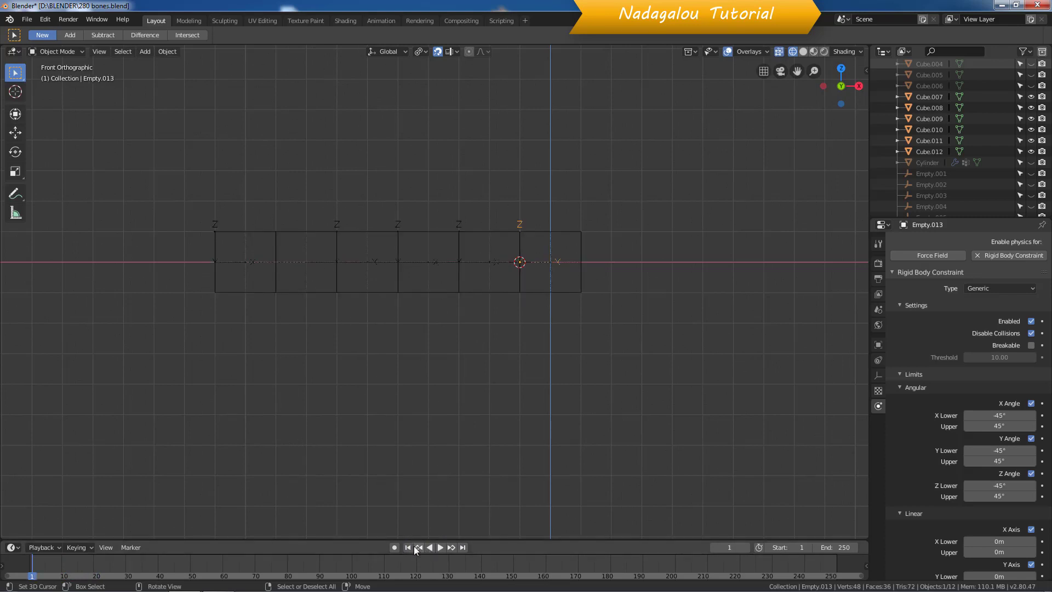
Check the parent assigned to each joint empty in its object relations, and the physics settings of the empty at the chain's outer end
{"action": "left_click", "coordinate": [295, 247]}
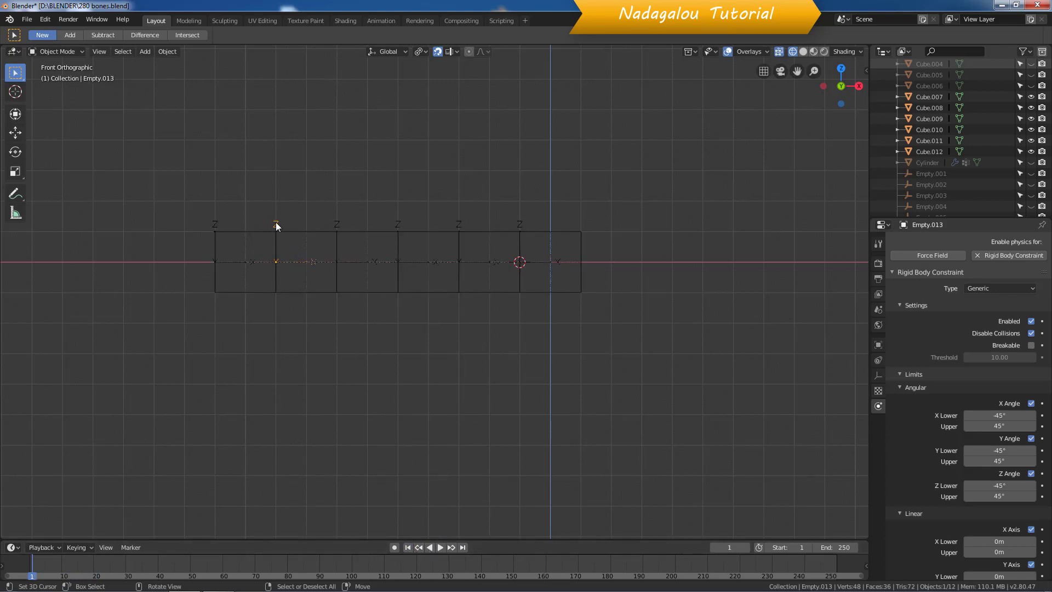
{"action": "left_click", "coordinate": [879, 345]}
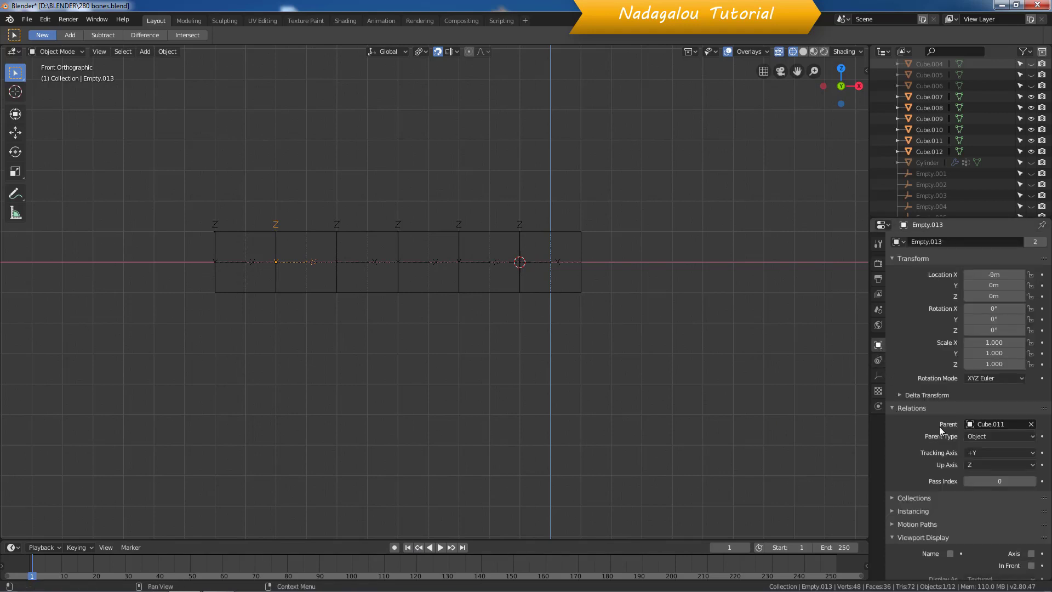
{"action": "left_click", "coordinate": [337, 226]}
{"action": "left_click", "coordinate": [397, 226]}
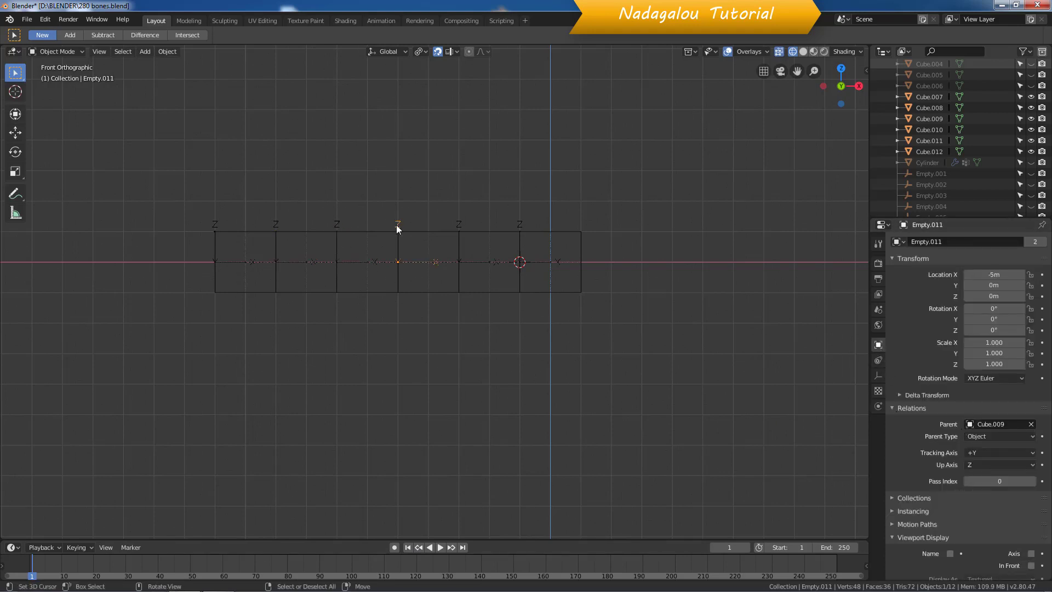
{"action": "left_click", "coordinate": [460, 225]}
{"action": "left_click", "coordinate": [521, 226]}
{"action": "left_click", "coordinate": [217, 226]}
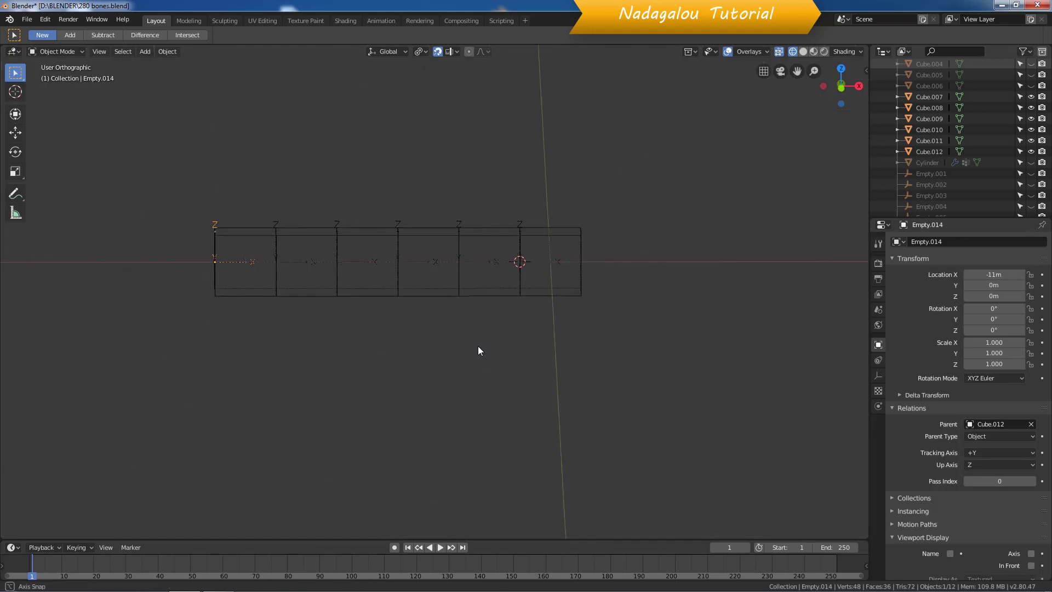
{"action": "scroll", "coordinate": [477, 351], "scroll_direction": "up", "scroll_amount": 2}
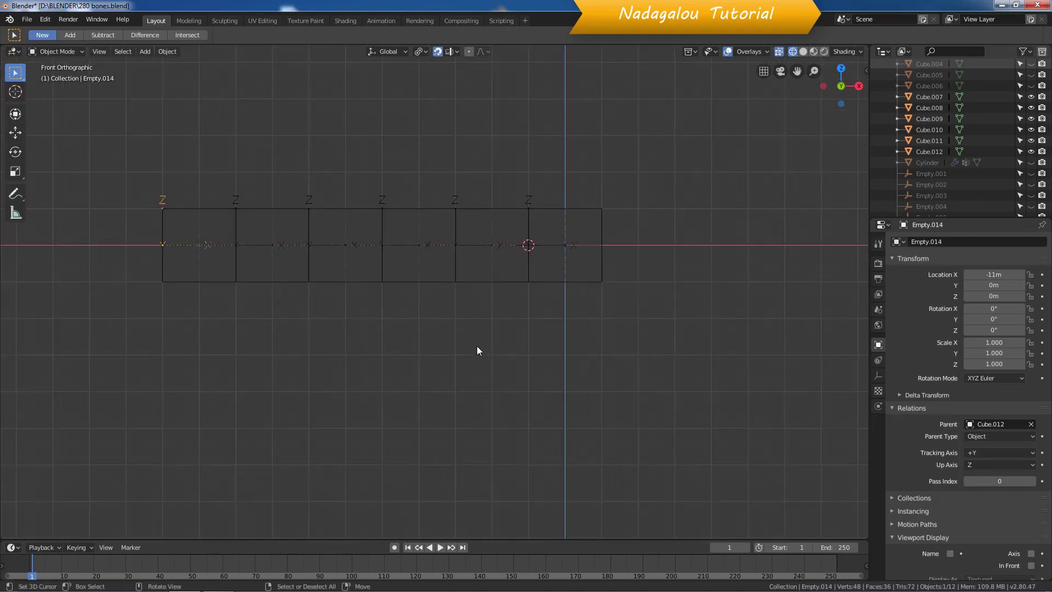
{"action": "scroll", "coordinate": [477, 351], "scroll_direction": "down", "scroll_amount": 1}
{"action": "left_click", "coordinate": [879, 406]}
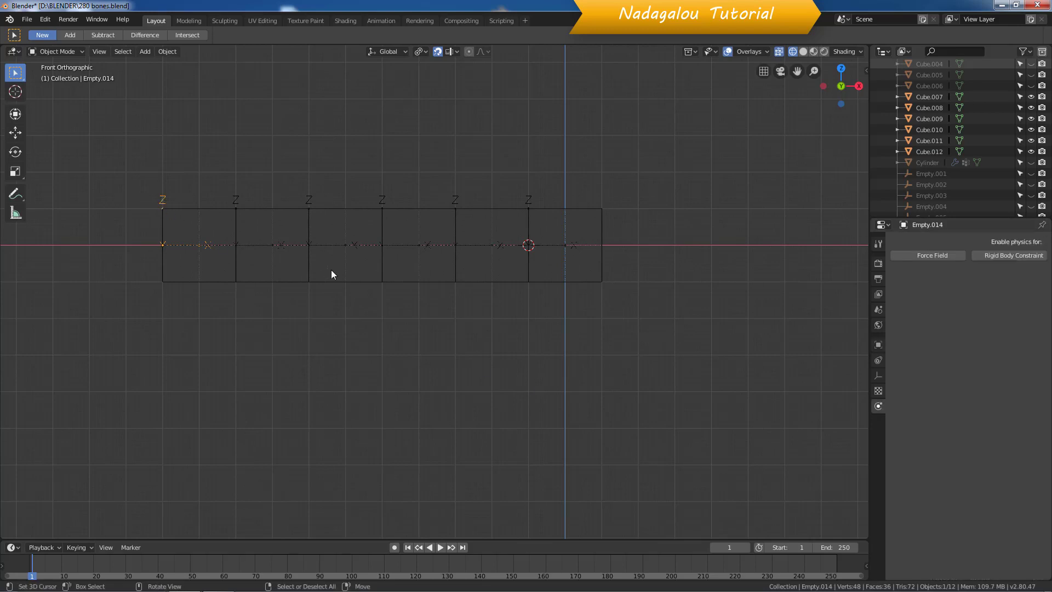
Snap the 3D cursor to the empty at the chain's outer end and add an armature there
{"action": "key", "text": "shift+s"}
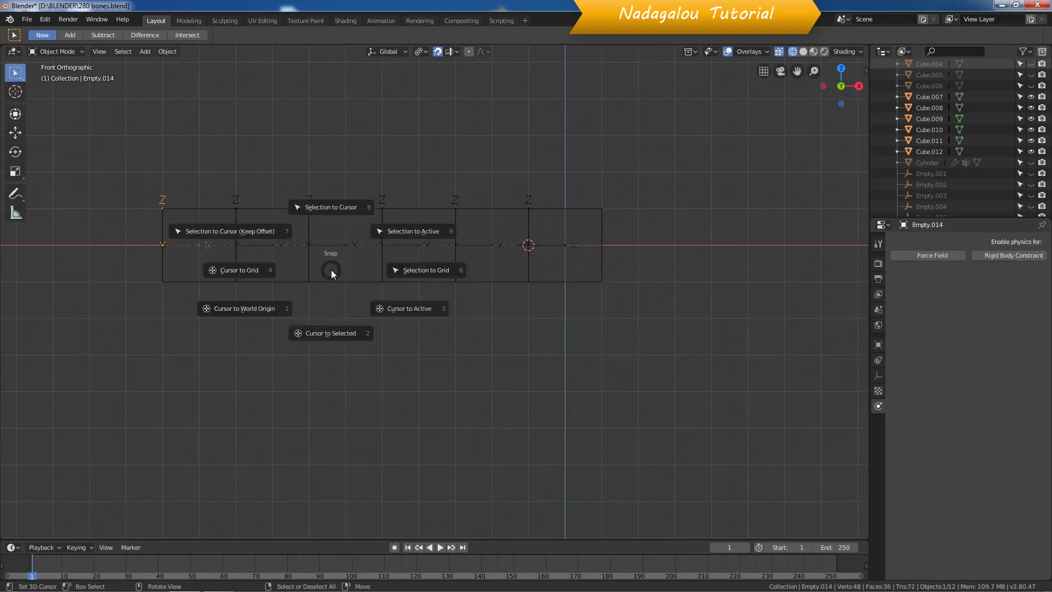
{"action": "left_click", "coordinate": [329, 340]}
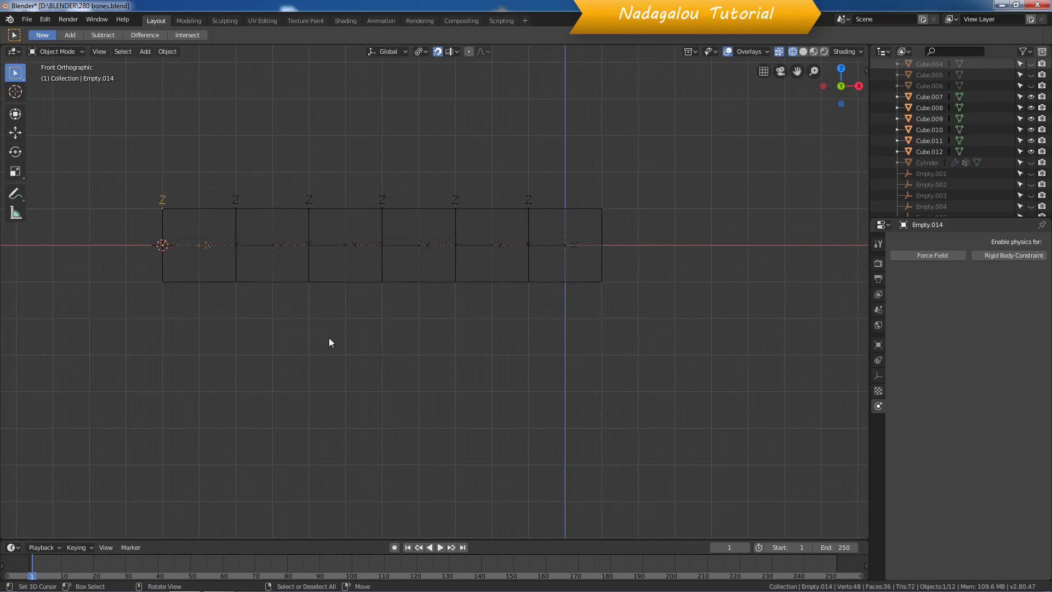
{"action": "key", "text": "shift+a"}
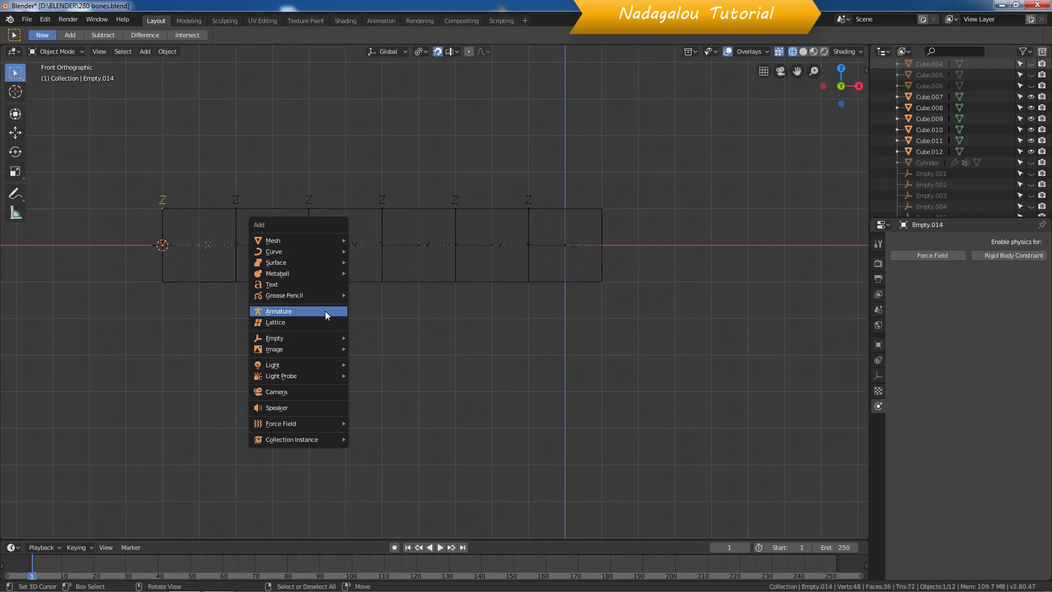
{"action": "left_click", "coordinate": [326, 312]}
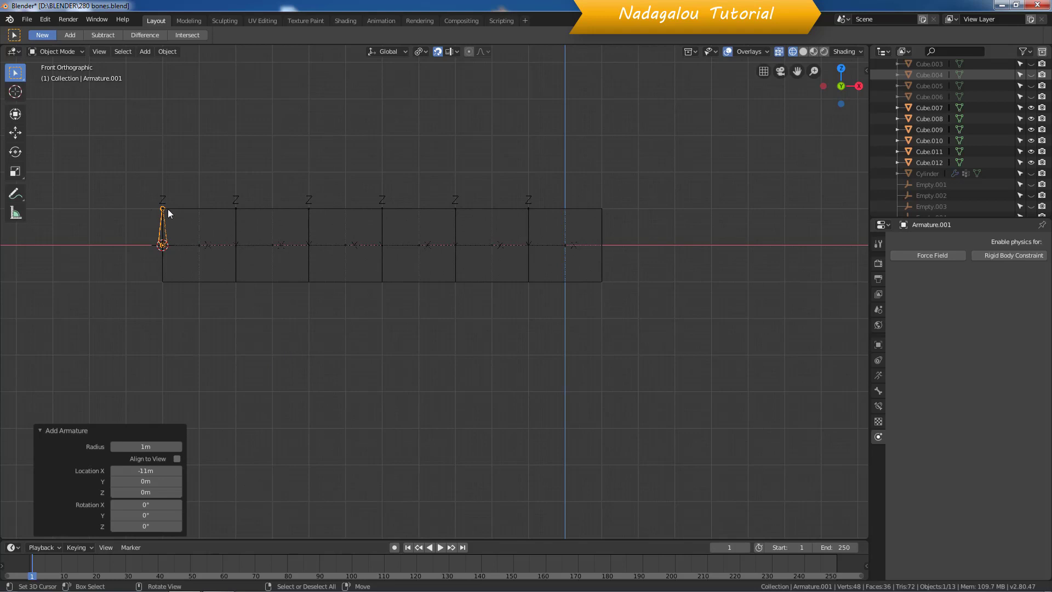
In Edit Mode, move the bone's tip 2 m in X and -1 m in Z so the bone spans the outermost cube
{"action": "key", "text": "Tab"}
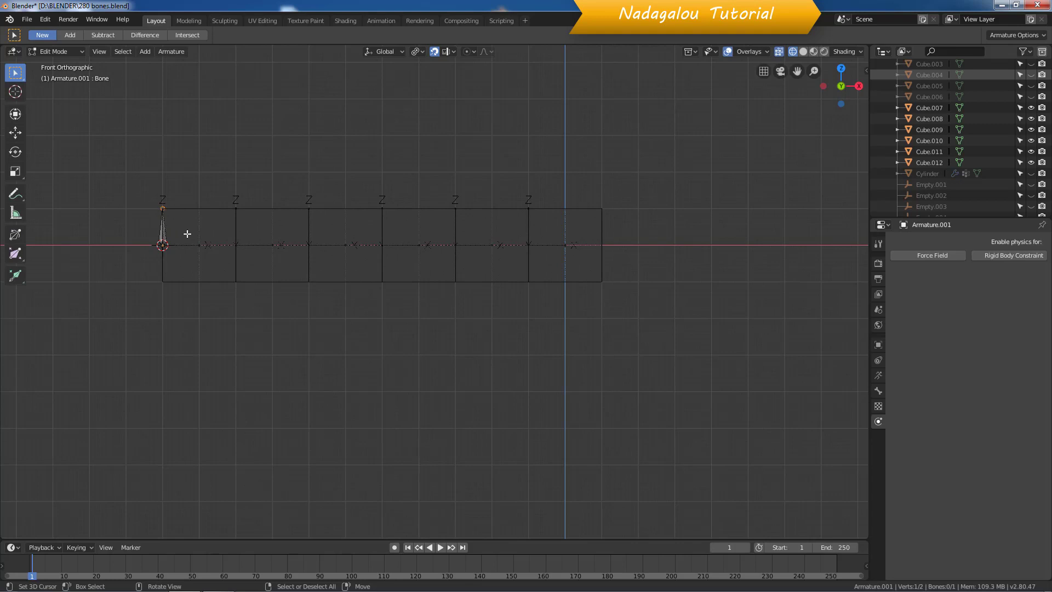
{"action": "key", "text": "g"}
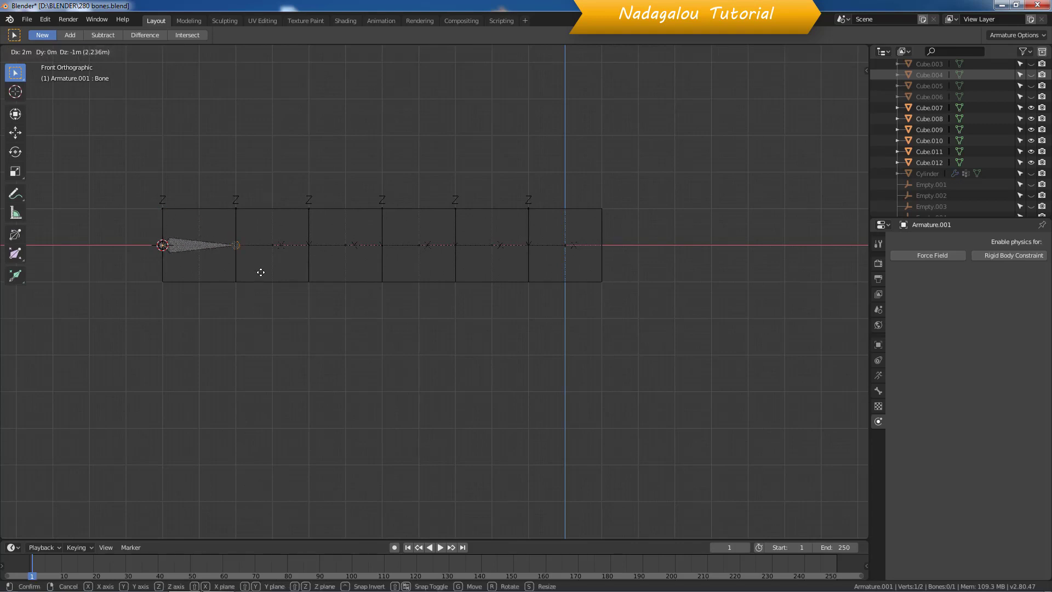
{"action": "left_click", "coordinate": [261, 272]}
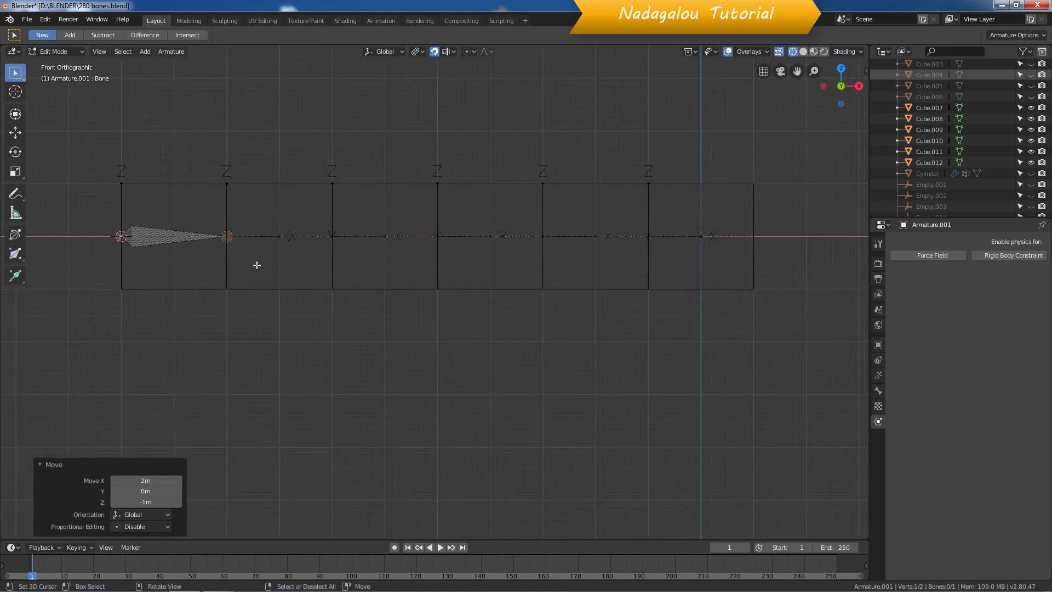
{"action": "scroll", "coordinate": [258, 267], "scroll_direction": "up", "scroll_amount": 3}
{"action": "scroll", "coordinate": [257, 265], "scroll_direction": "up", "scroll_amount": 1}
{"action": "scroll", "coordinate": [257, 264], "scroll_direction": "down", "scroll_amount": 1}
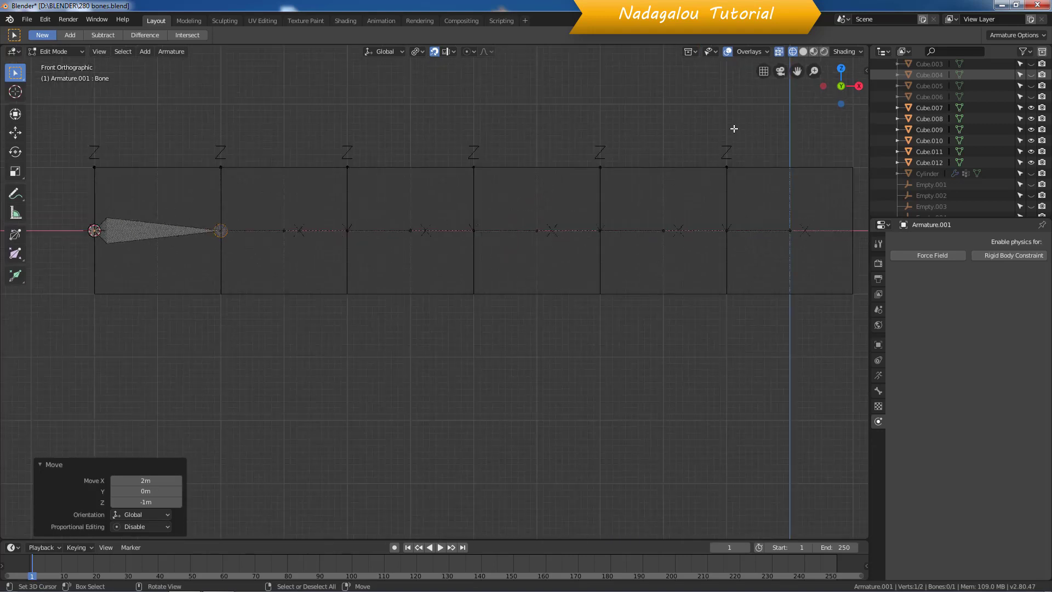
{"action": "left_click", "coordinate": [778, 52]}
{"action": "left_click", "coordinate": [779, 52]}
{"action": "left_click", "coordinate": [779, 52]}
{"action": "left_click", "coordinate": [779, 51]}
Open the new armature's object data settings
{"action": "left_click", "coordinate": [879, 375]}
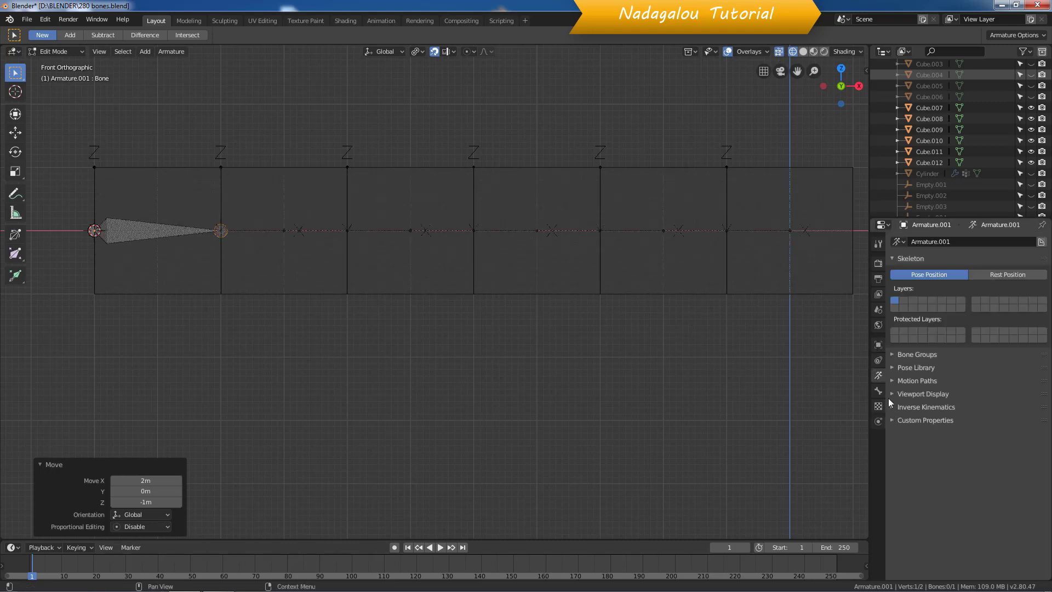
Set the armature to display In Front and turn off X-ray shading in the viewport
{"action": "left_click", "coordinate": [889, 395]}
{"action": "left_click", "coordinate": [1032, 472]}
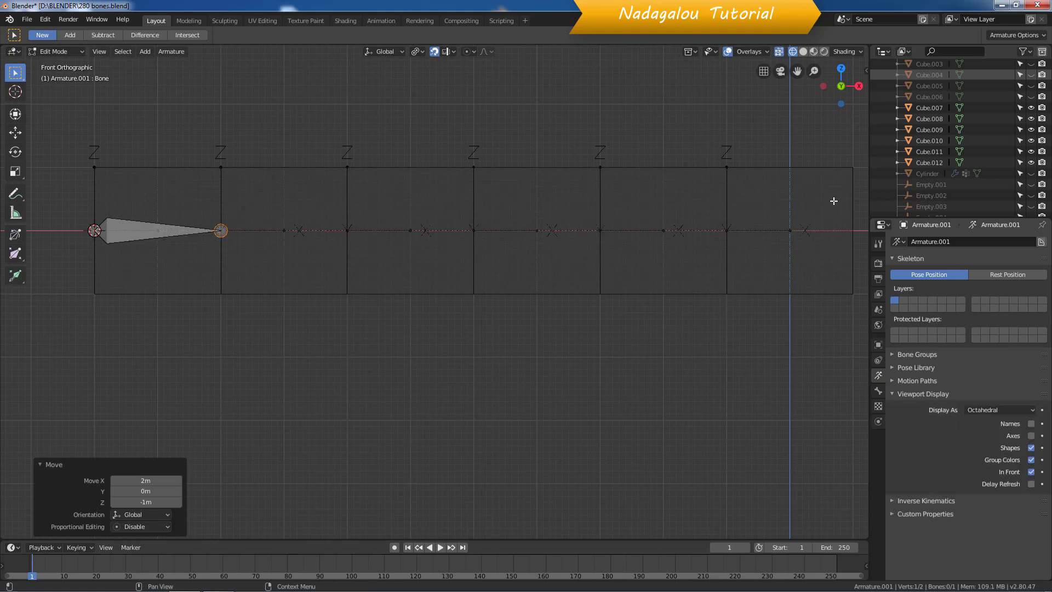
{"action": "left_click", "coordinate": [779, 51]}
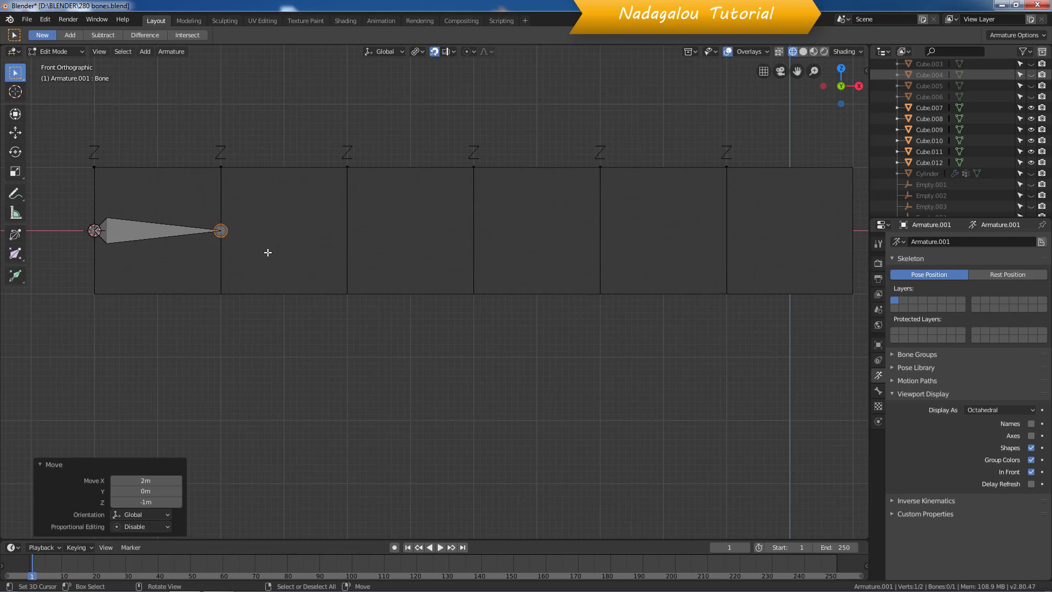
Extrude five more bones in a chain from the first bone's tip, each 2 m along X, one per cube
{"action": "key", "text": "e"}
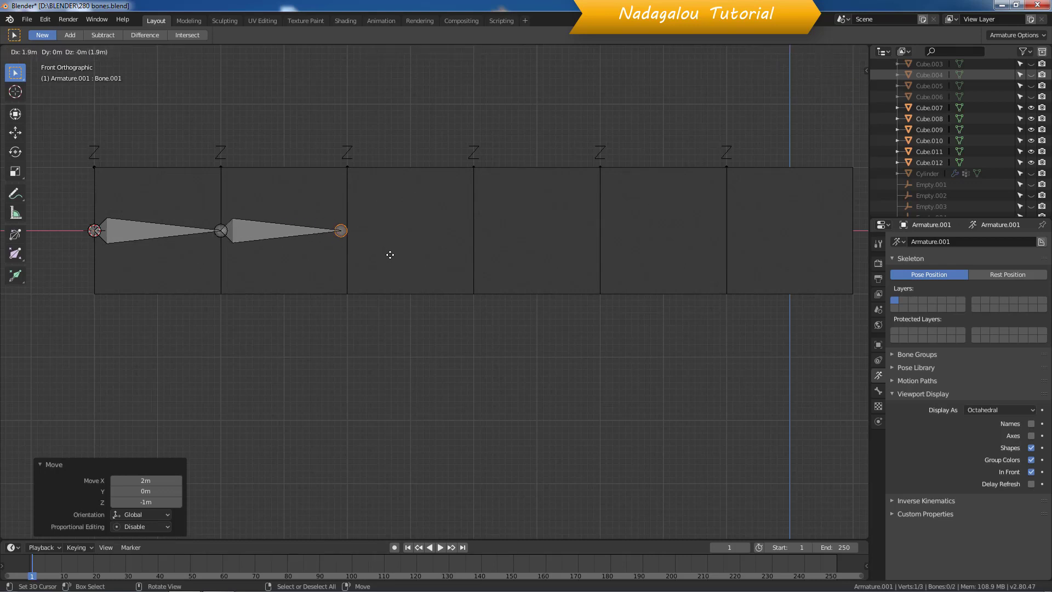
{"action": "left_click", "coordinate": [395, 252]}
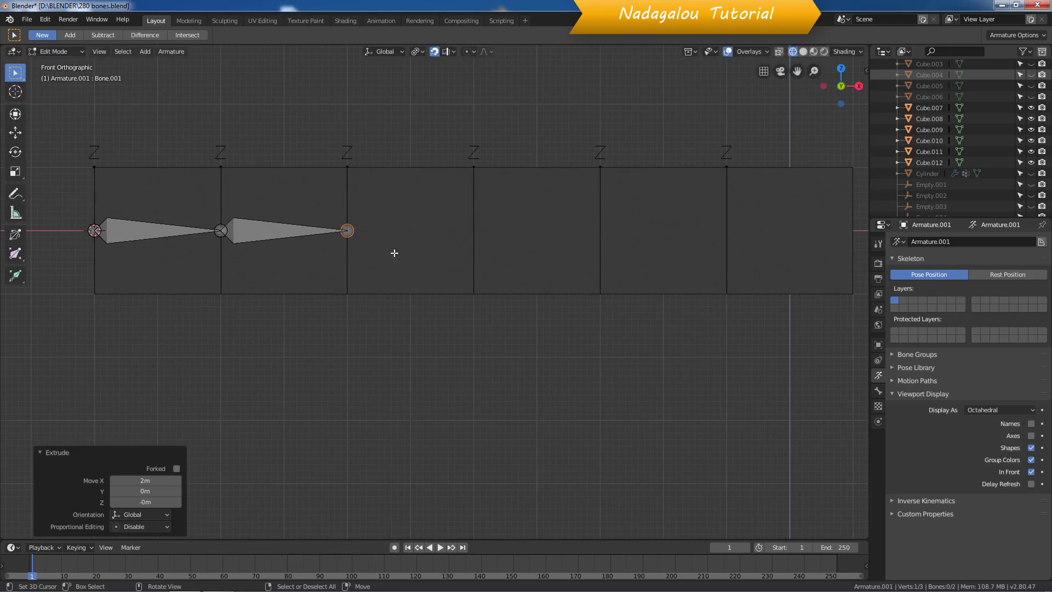
{"action": "key", "text": "e"}
{"action": "left_click", "coordinate": [519, 254]}
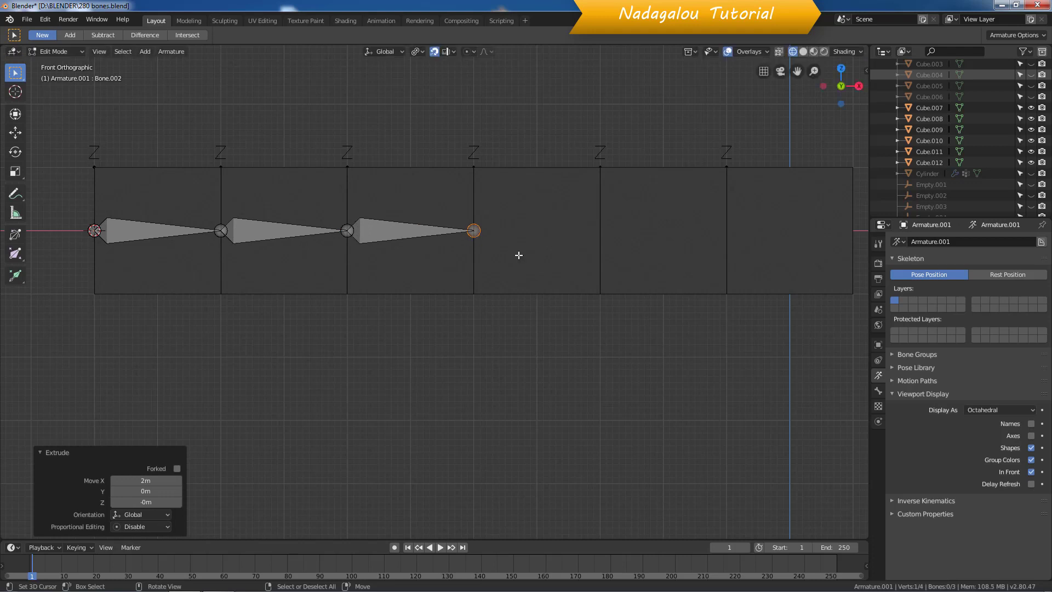
{"action": "key", "text": "e"}
{"action": "left_click", "coordinate": [645, 253]}
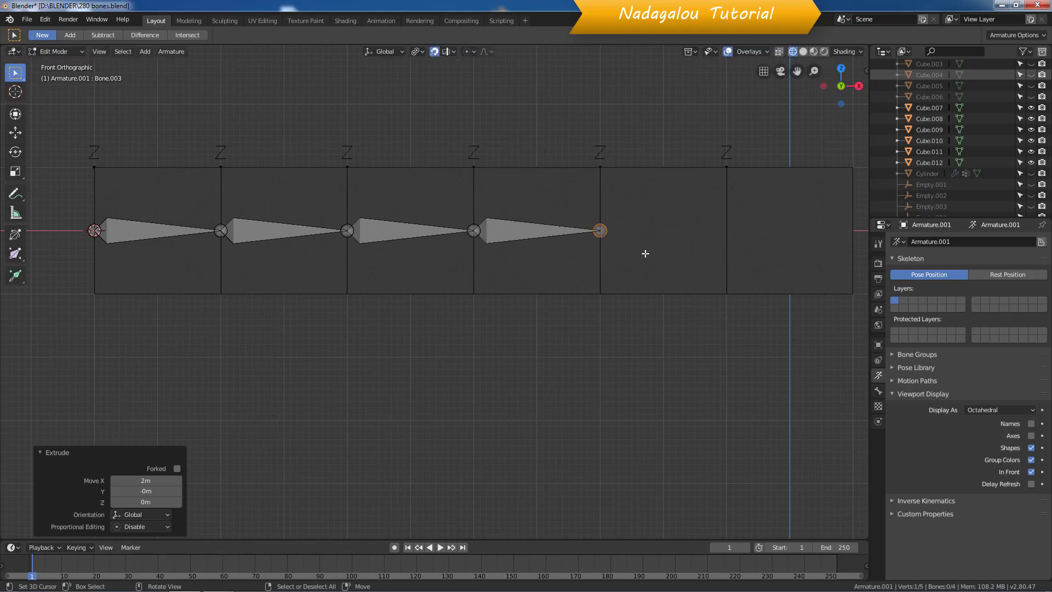
{"action": "key", "text": "e"}
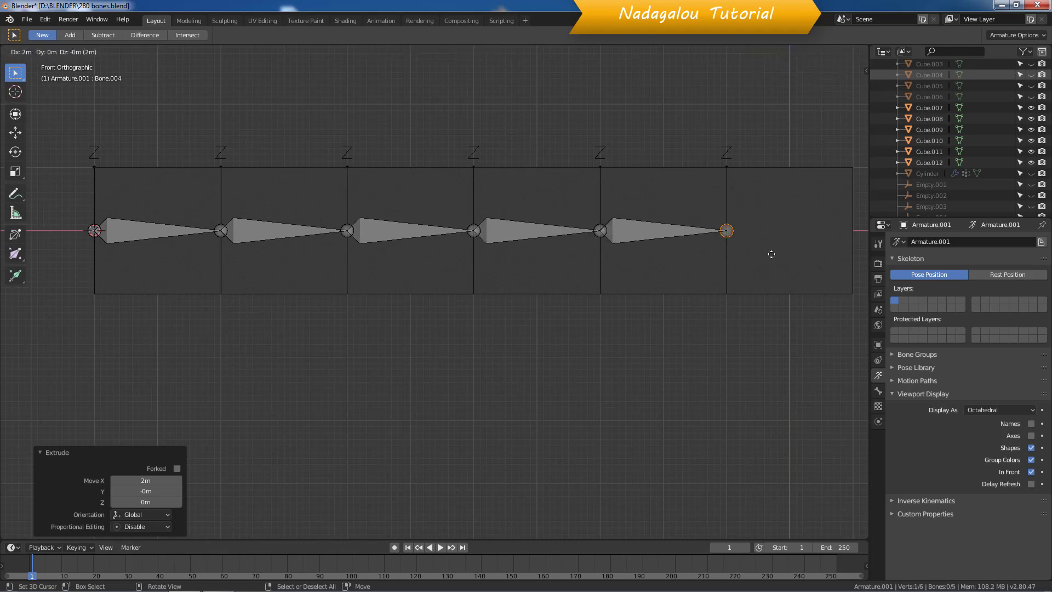
{"action": "left_click", "coordinate": [775, 253]}
{"action": "key", "text": "e"}
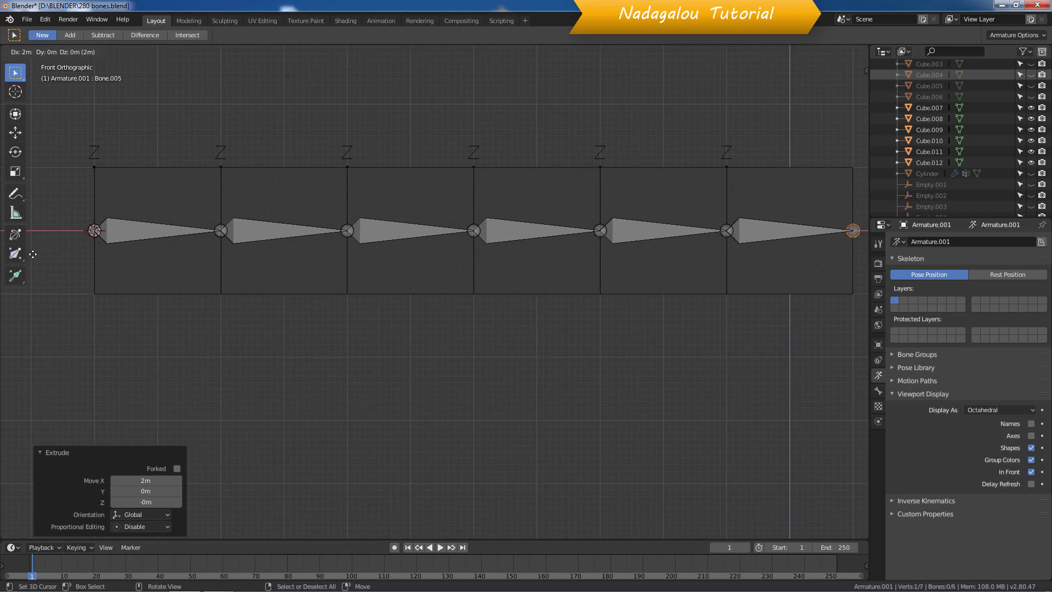
{"action": "left_click", "coordinate": [35, 255]}
In Pose Mode, add a Copy Transforms bone constraint to the first bone with Empty.014 as its target
{"action": "scroll", "coordinate": [336, 314], "scroll_direction": "down", "scroll_amount": 1}
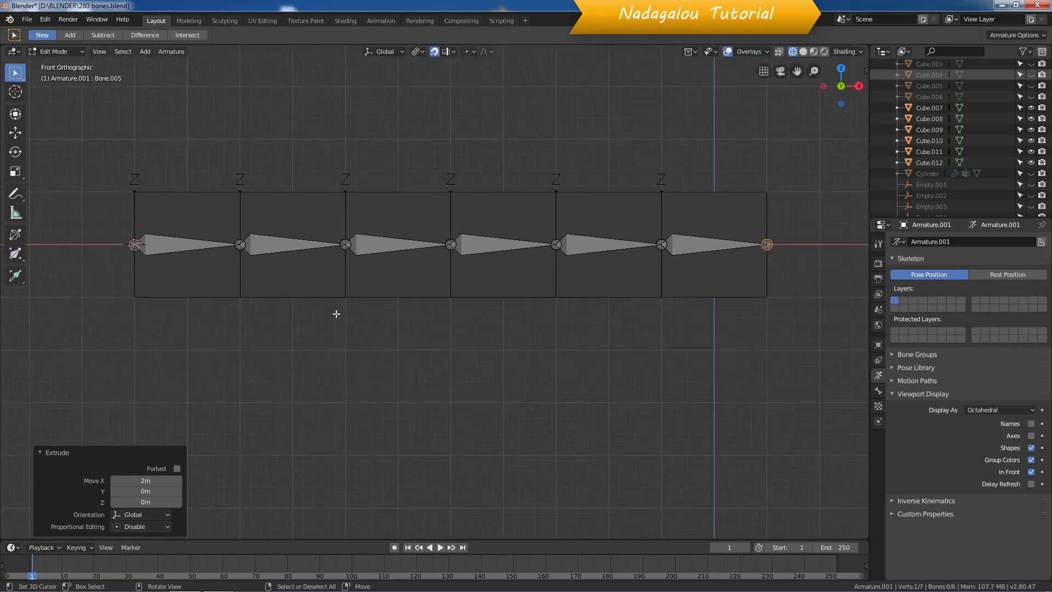
{"action": "middle_click_drag", "start_coordinate": [153, 310], "coordinate": [185, 325]}
{"action": "left_click", "coordinate": [53, 51]}
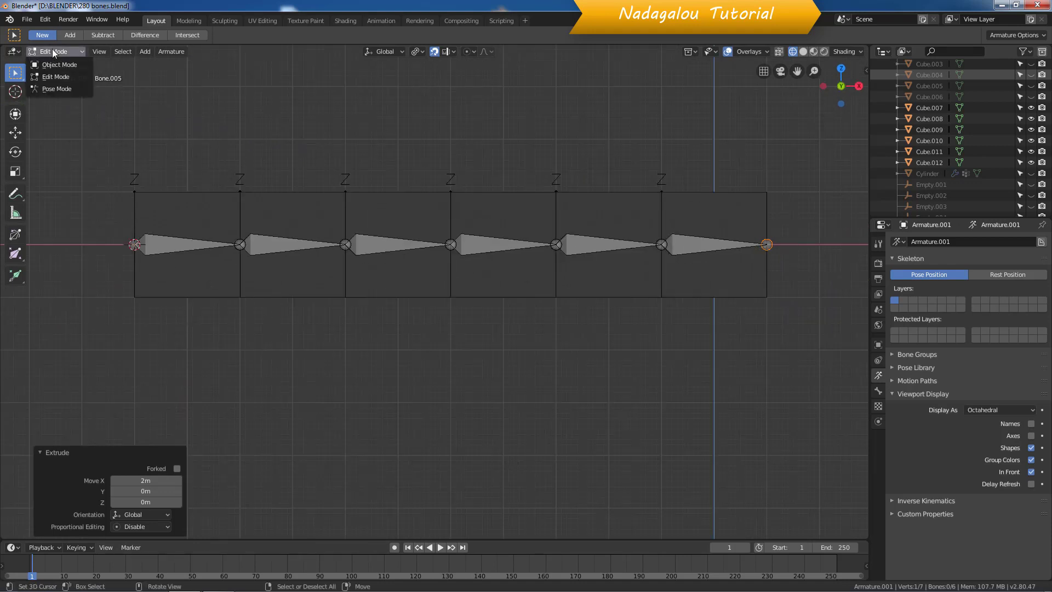
{"action": "left_click", "coordinate": [59, 89]}
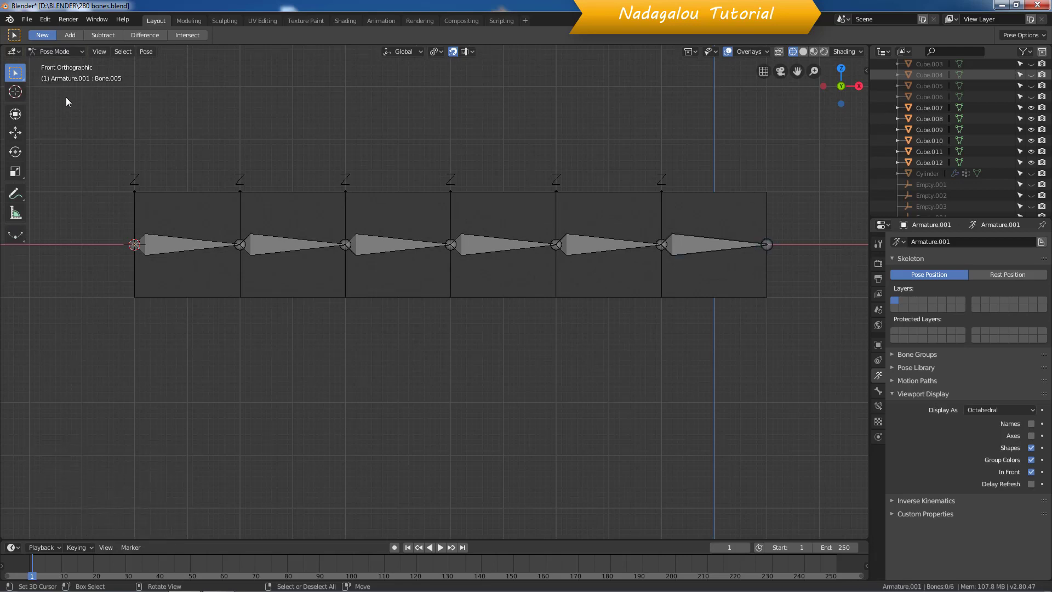
{"action": "left_click", "coordinate": [160, 242]}
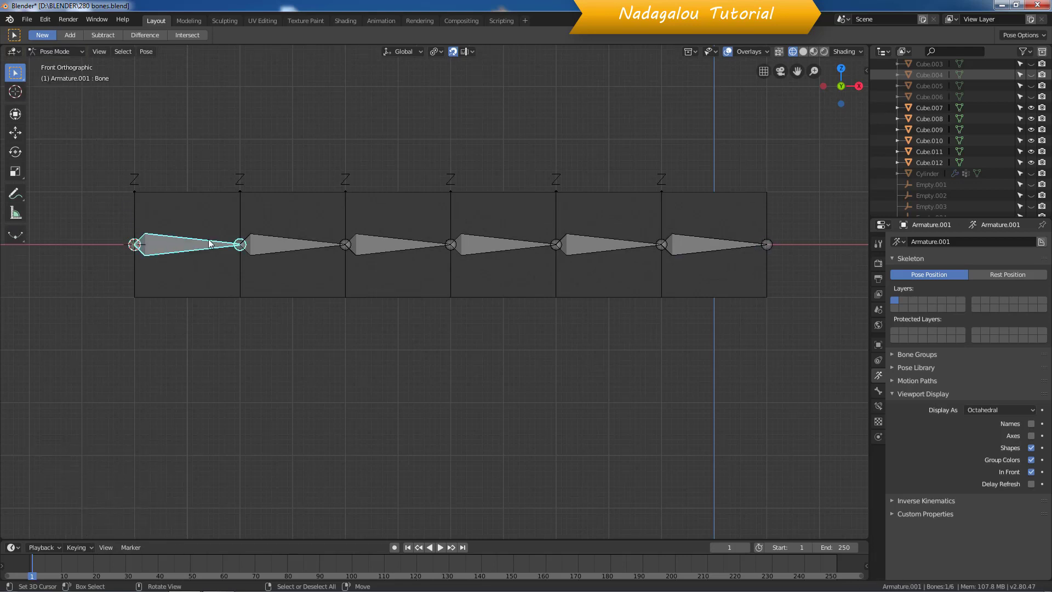
{"action": "left_click", "coordinate": [879, 407]}
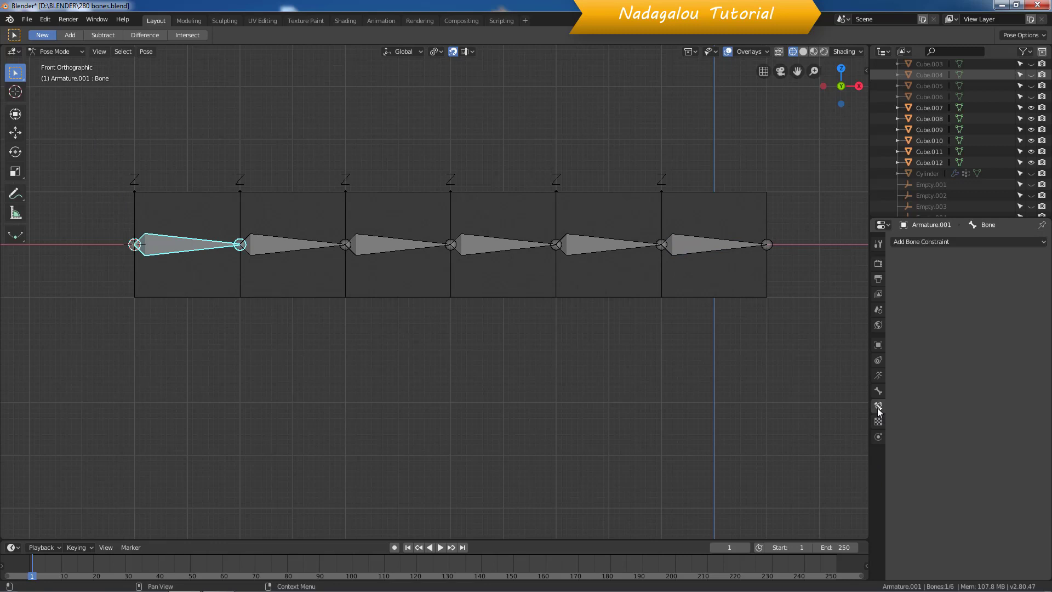
{"action": "left_click", "coordinate": [922, 242]}
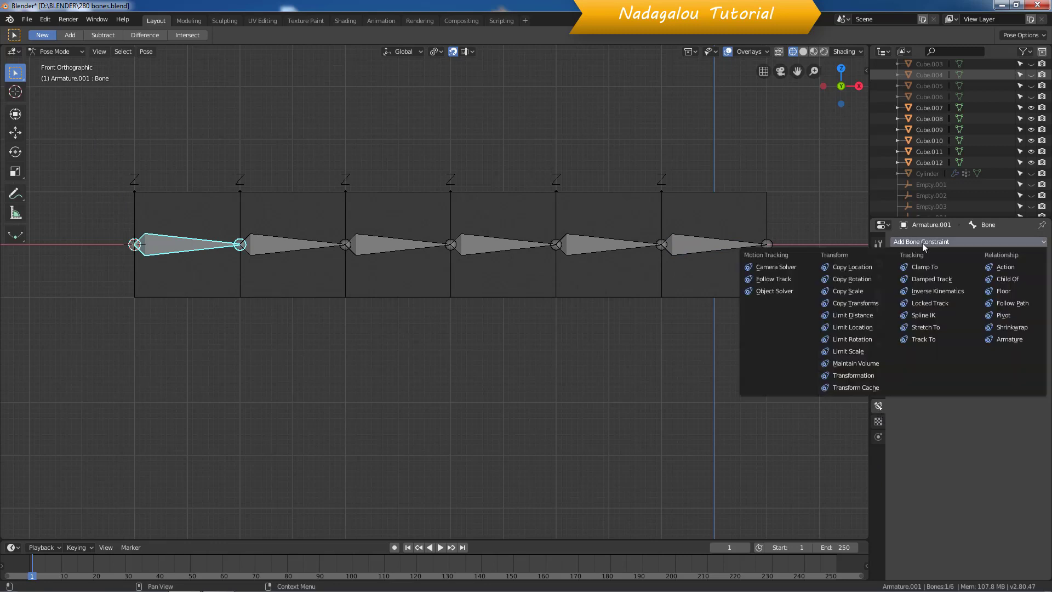
{"action": "left_click", "coordinate": [868, 305]}
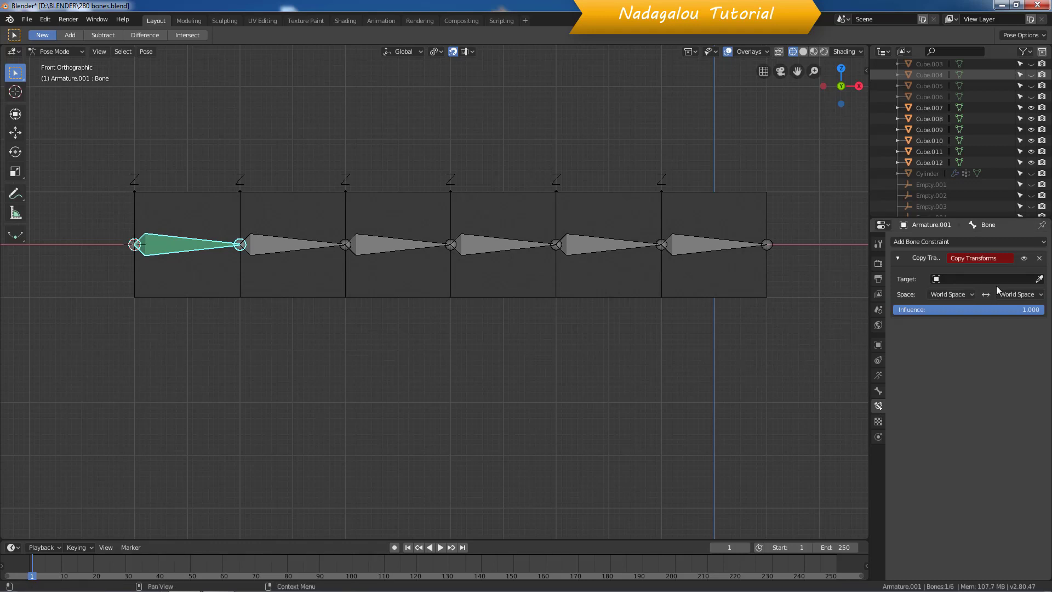
{"action": "left_click", "coordinate": [1040, 280]}
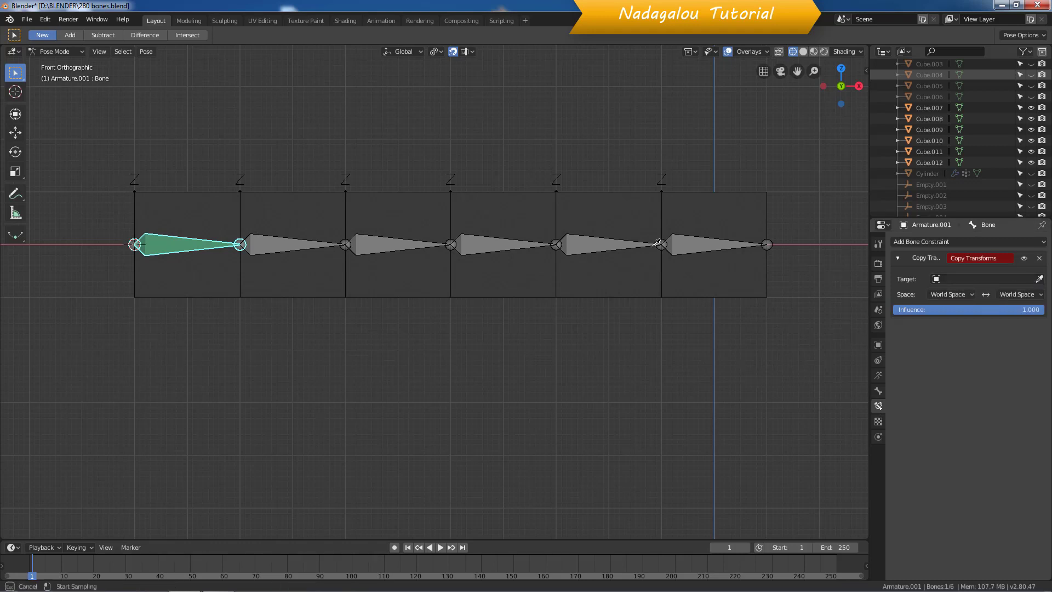
{"action": "left_click", "coordinate": [139, 171]}
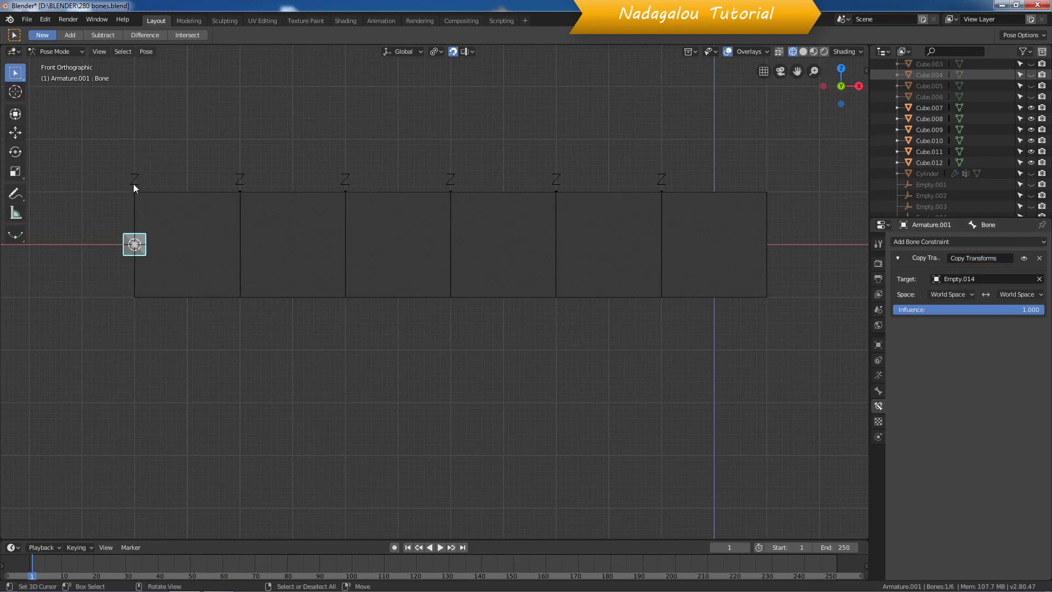
In Object Mode, turn X-ray on and rotate all six cube empties by -90° about the global Z axis
{"action": "middle_click_drag", "start_coordinate": [465, 340], "coordinate": [470, 364]}
{"action": "scroll", "coordinate": [471, 363], "scroll_direction": "down", "scroll_amount": 2}
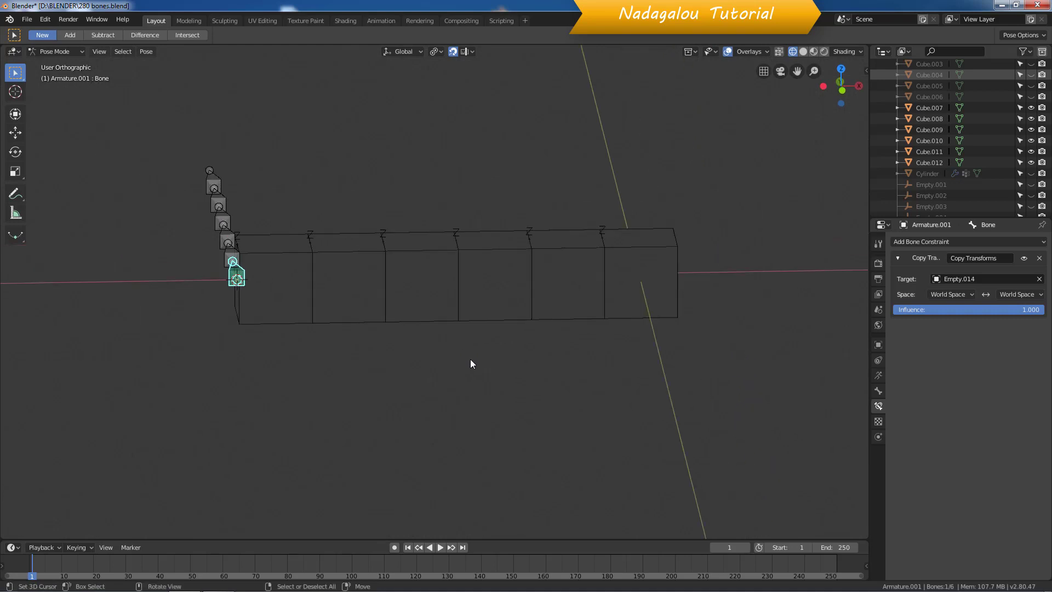
{"action": "scroll", "coordinate": [470, 364], "scroll_direction": "up", "scroll_amount": 1}
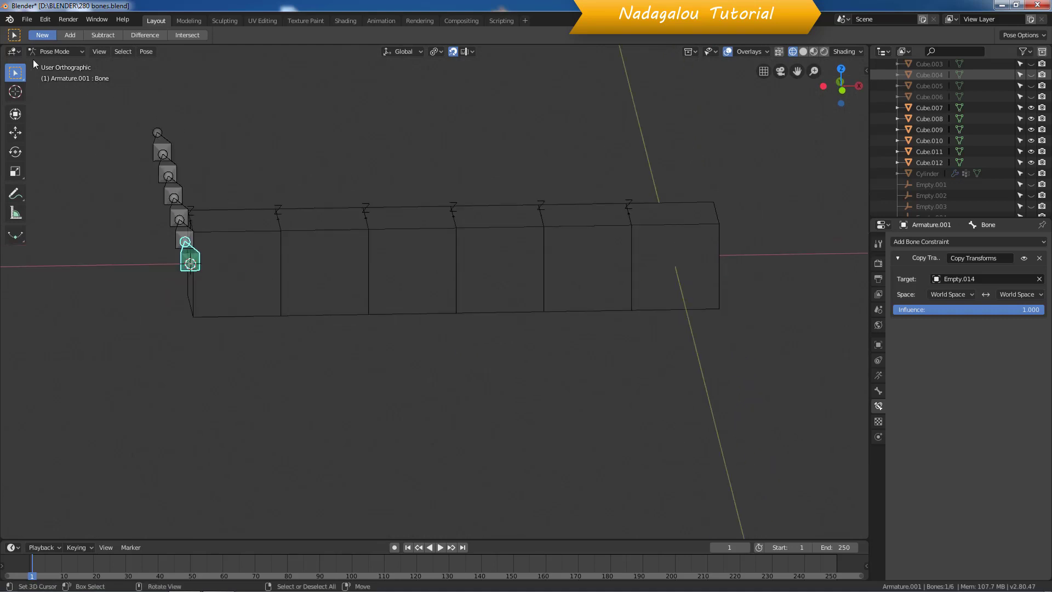
{"action": "left_click", "coordinate": [49, 51]}
{"action": "left_click", "coordinate": [57, 65]}
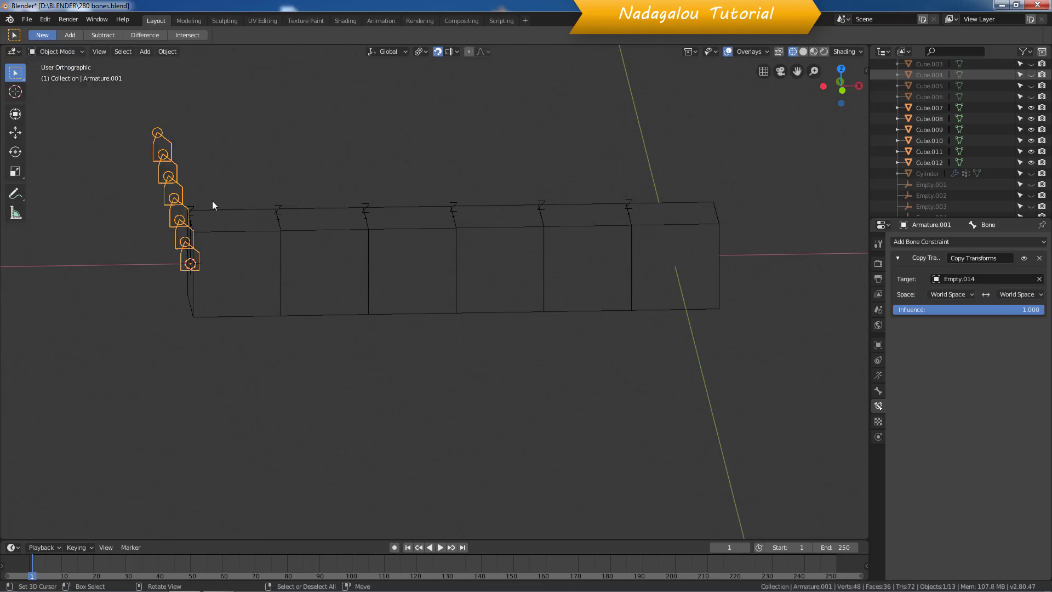
{"action": "key", "text": "KP_1"}
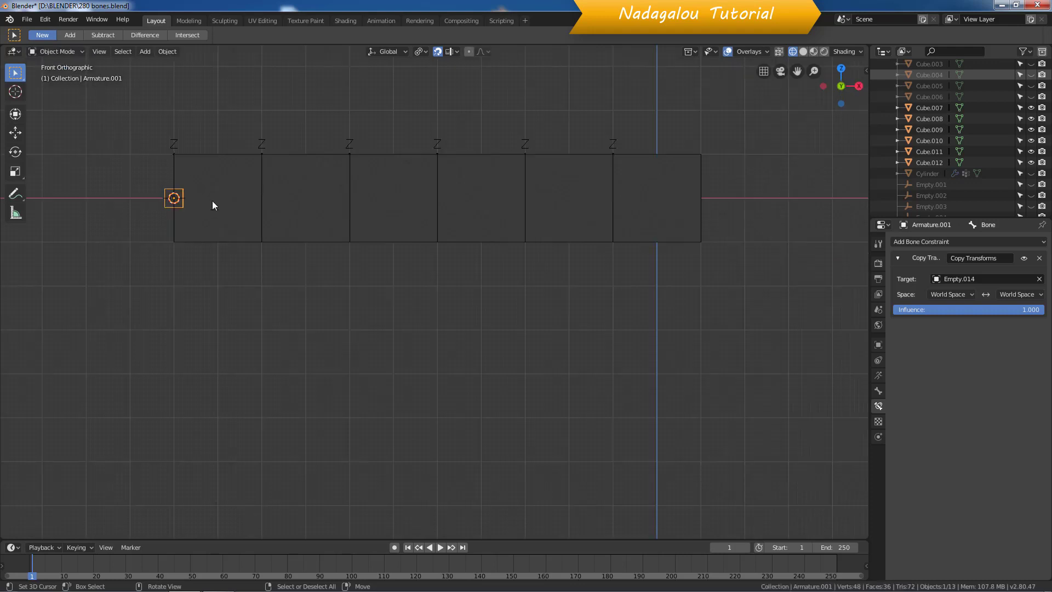
{"action": "left_click", "coordinate": [174, 144]}
{"action": "left_click", "coordinate": [261, 144], "text": "shift"}
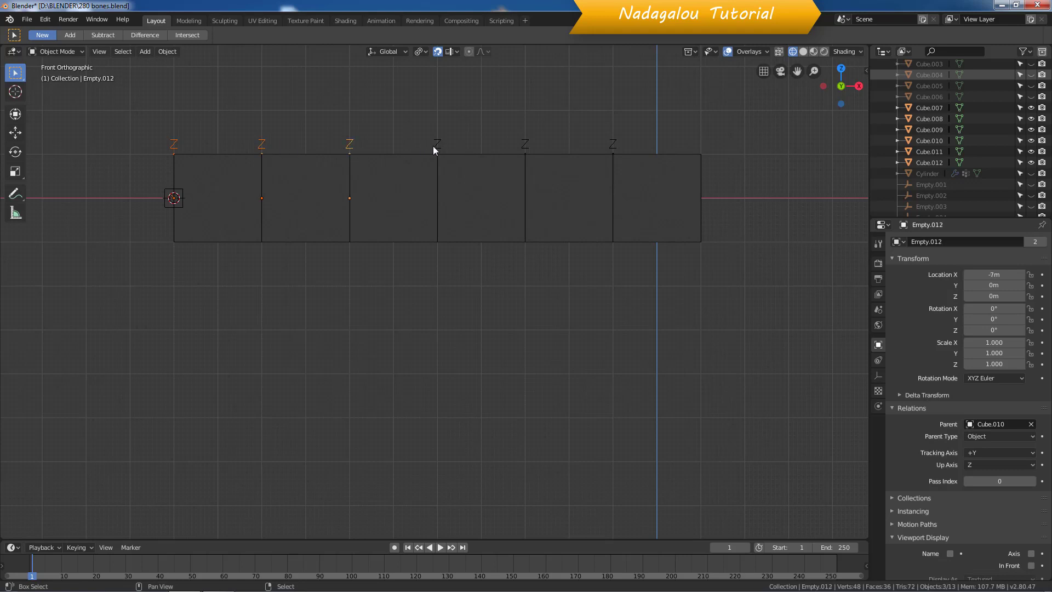
{"action": "left_click", "coordinate": [613, 144], "text": "shift"}
{"action": "left_click", "coordinate": [779, 52]}
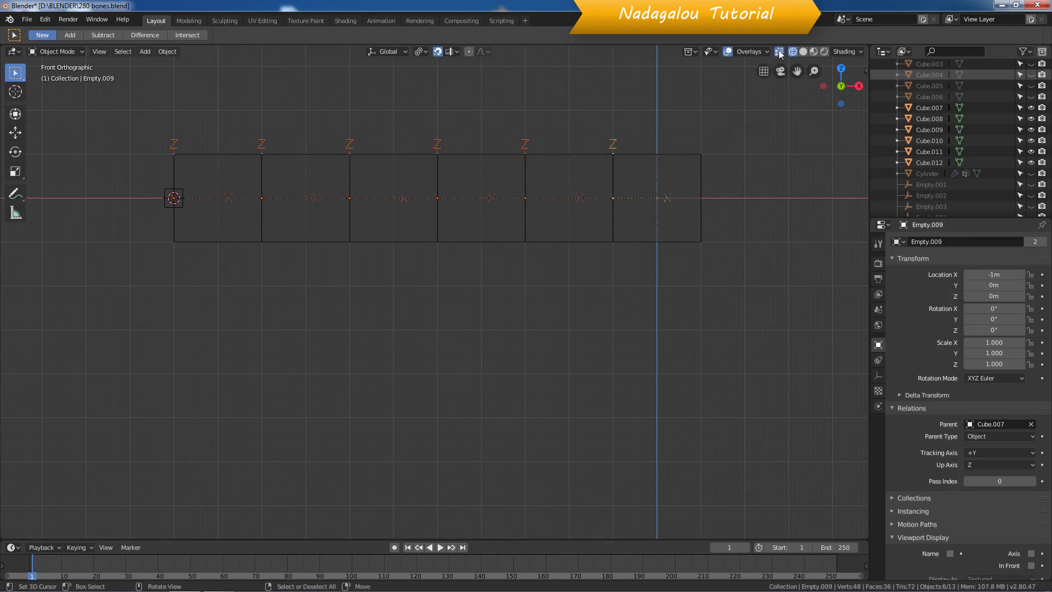
{"action": "middle_click_drag", "start_coordinate": [556, 247], "coordinate": [571, 290]}
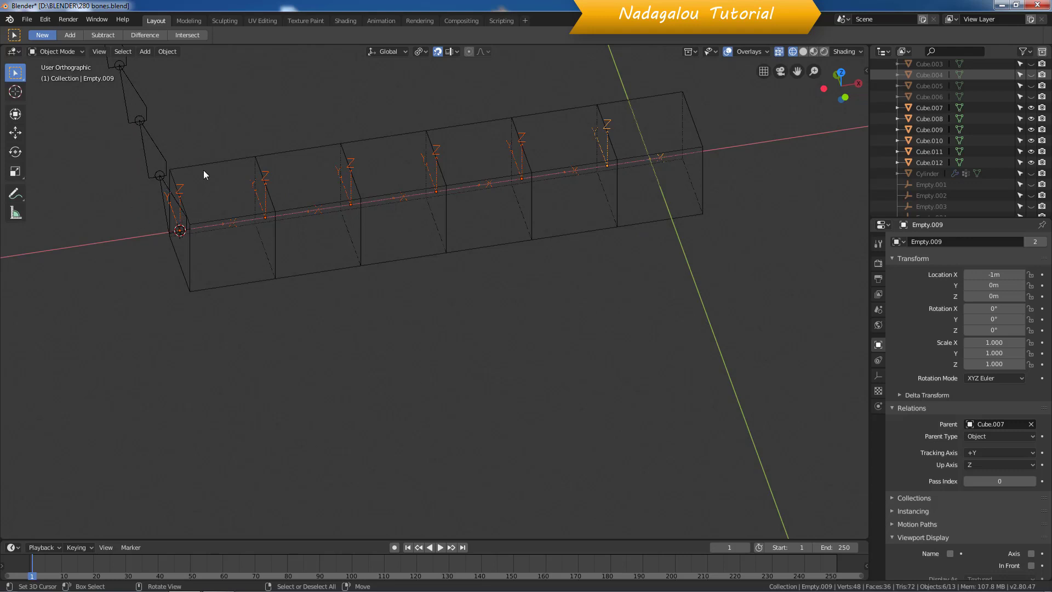
{"action": "type", "text": "r"}
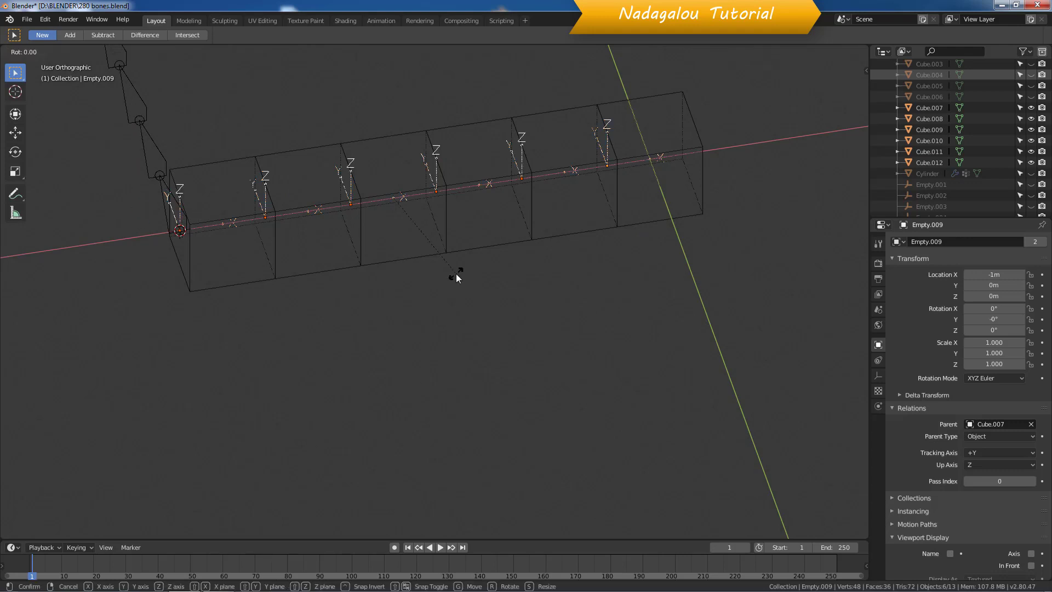
{"action": "type", "text": "z-90"}
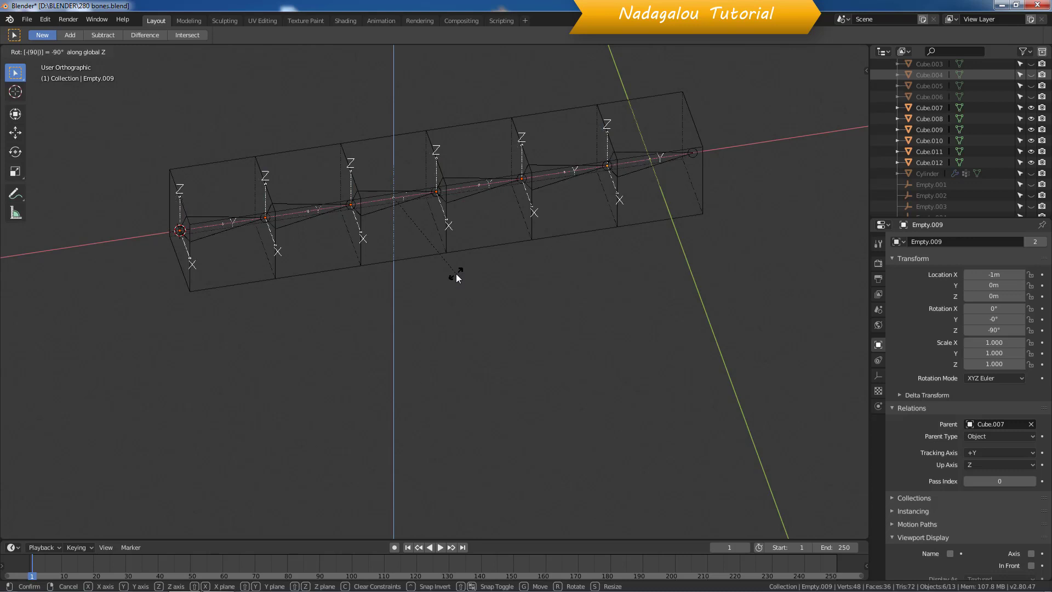
{"action": "key", "text": "Return"}
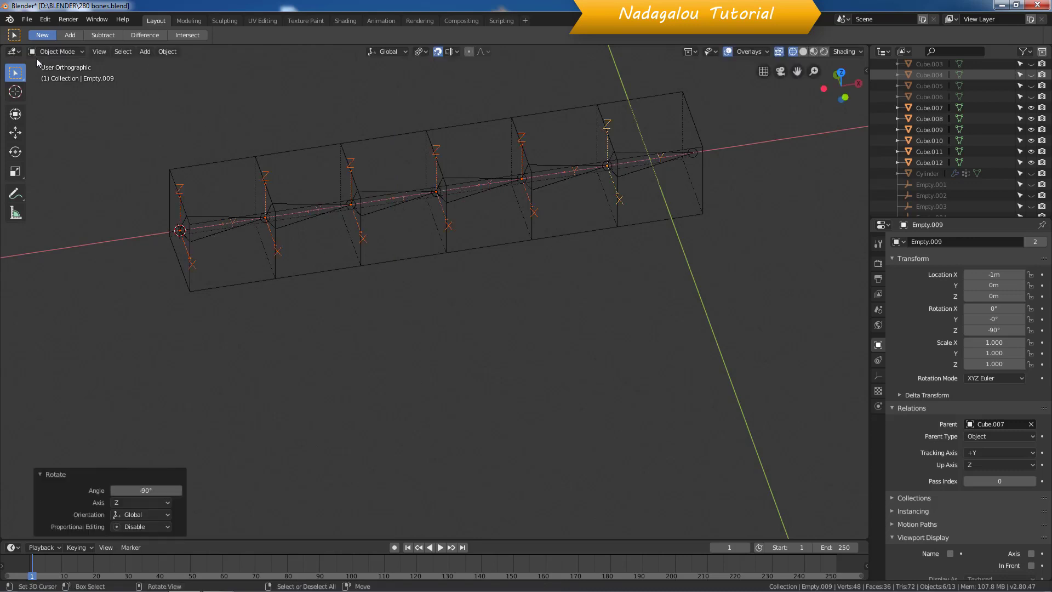
Return the armature to Pose Mode and give the second bone a Copy Transforms constraint targeting Empty.013
{"action": "left_click", "coordinate": [217, 219]}
{"action": "left_click", "coordinate": [218, 215]}
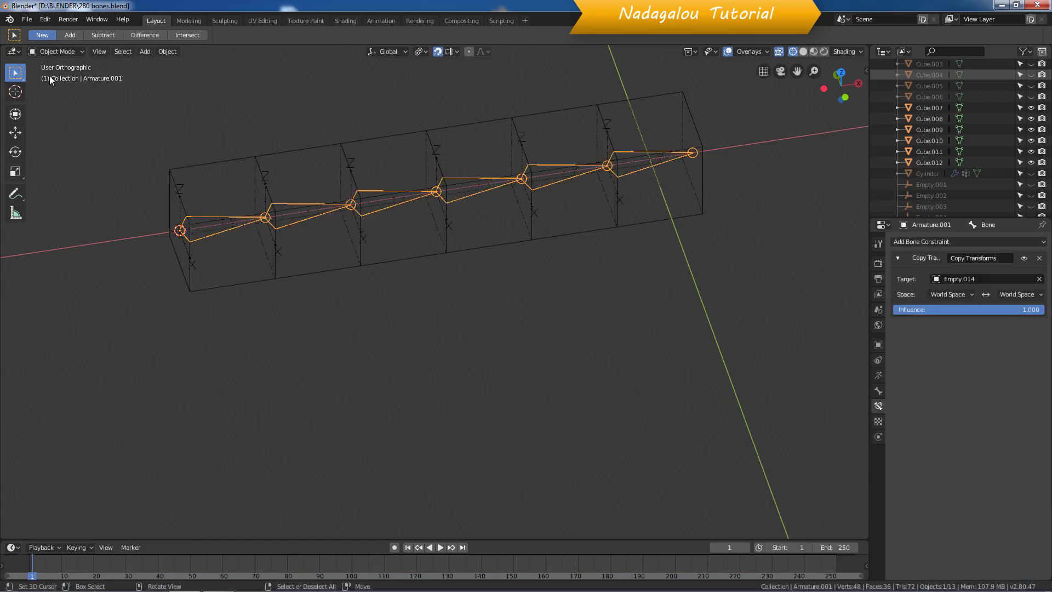
{"action": "left_click", "coordinate": [47, 51]}
{"action": "left_click", "coordinate": [61, 88]}
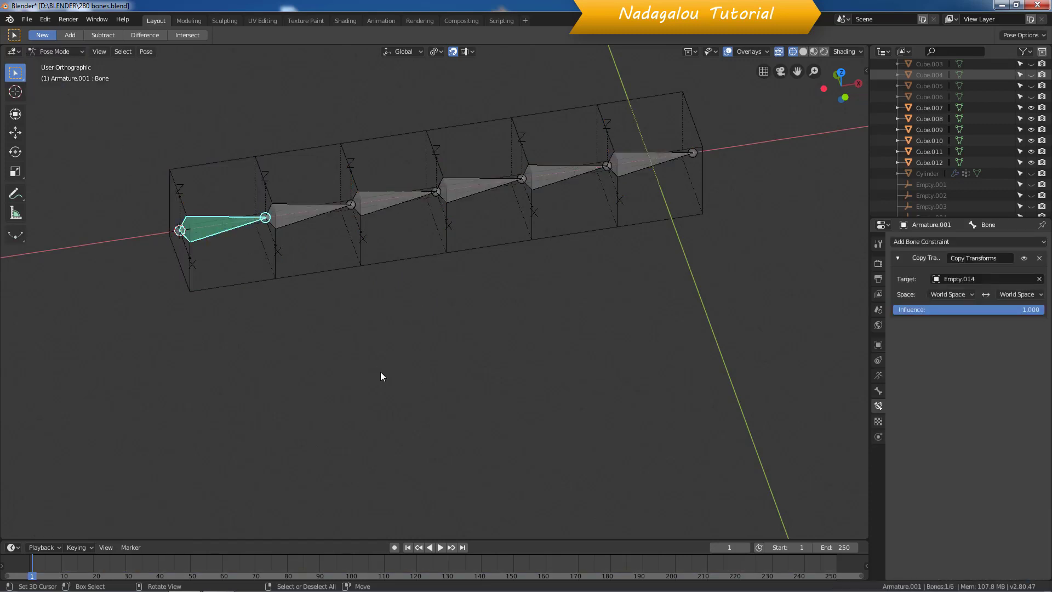
{"action": "left_click", "coordinate": [321, 210]}
{"action": "middle_click_drag", "start_coordinate": [474, 378], "coordinate": [462, 347]}
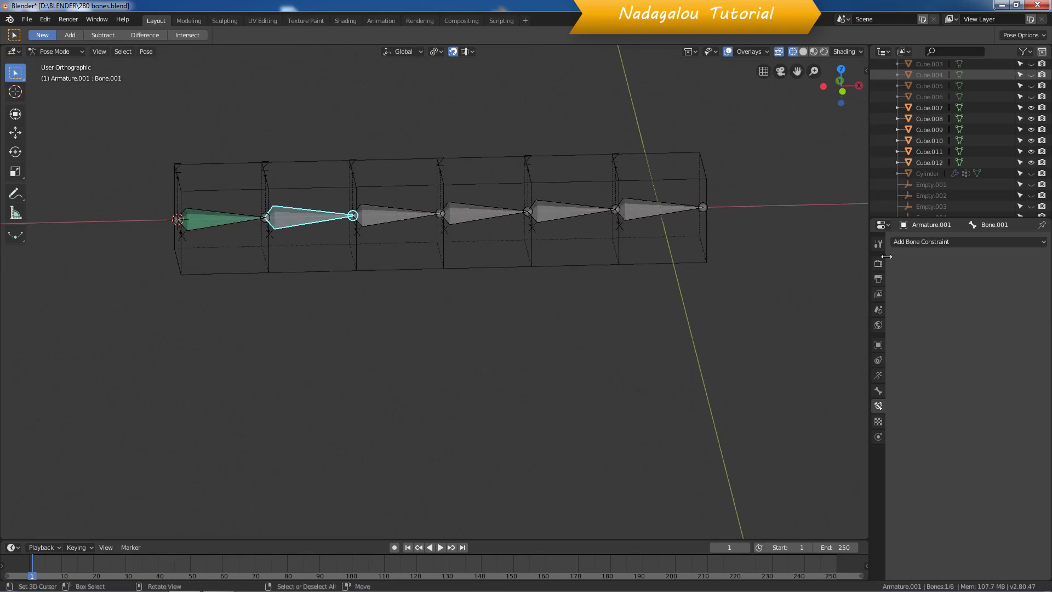
{"action": "left_click", "coordinate": [924, 241]}
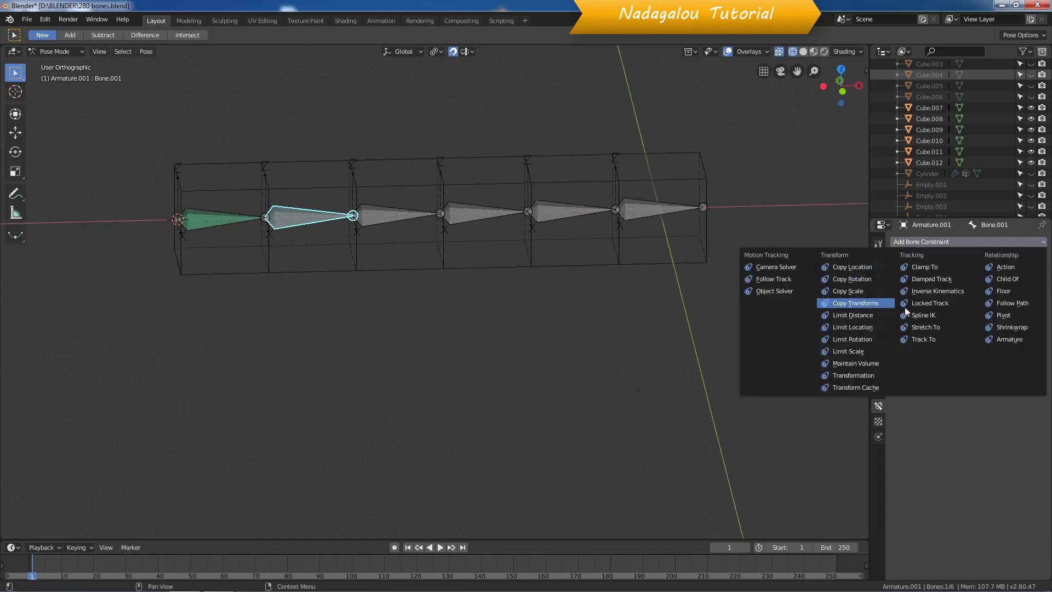
{"action": "left_click", "coordinate": [853, 303]}
{"action": "left_click", "coordinate": [1040, 279]}
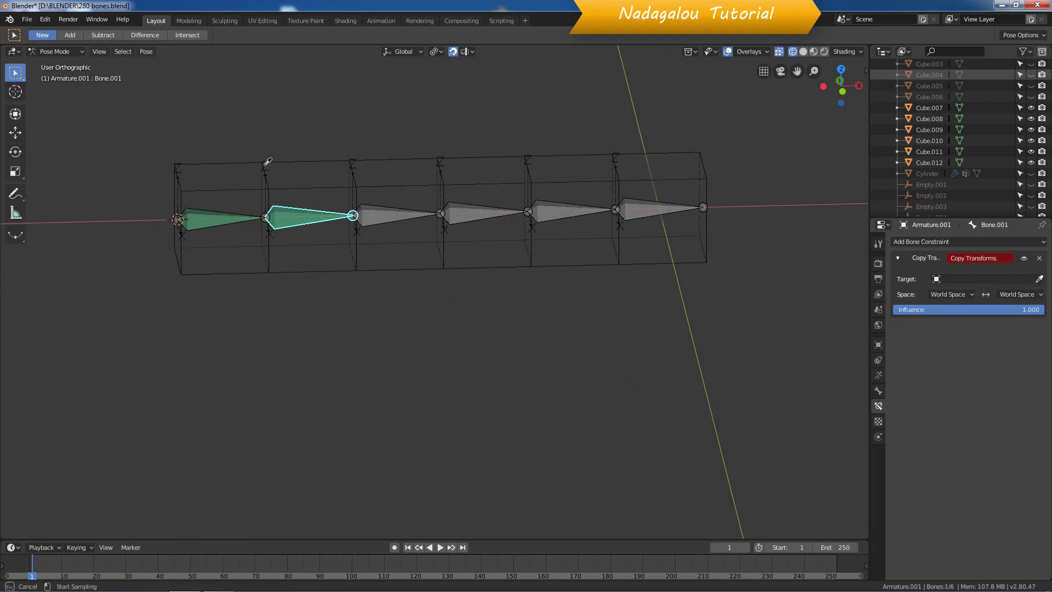
{"action": "left_click", "coordinate": [343, 302]}
Give the third bone a Copy Transforms constraint targeting Empty.012
{"action": "key", "text": "KP_1"}
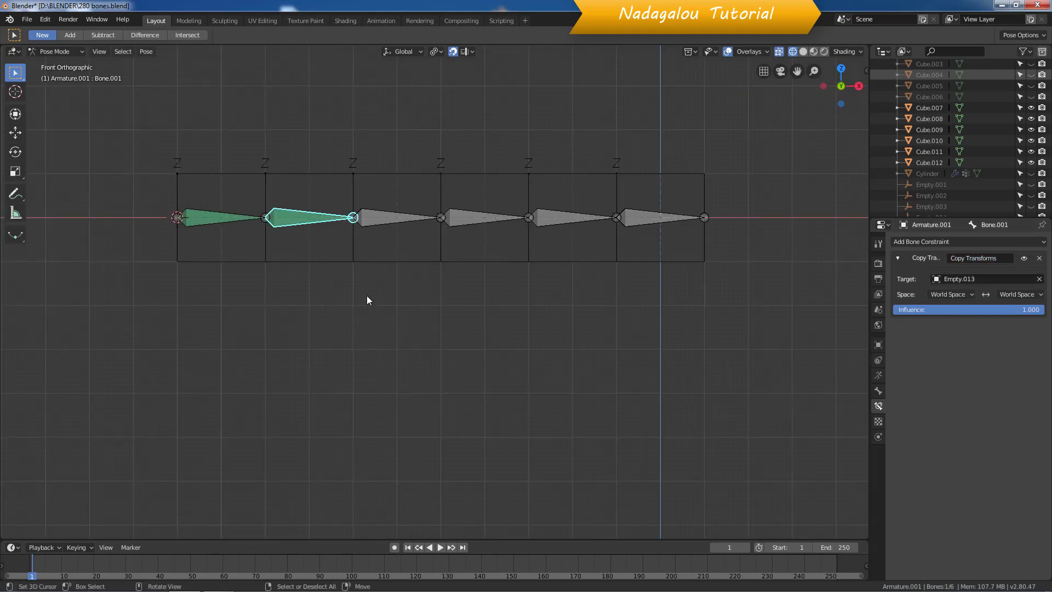
{"action": "left_click", "coordinate": [386, 215]}
{"action": "left_click", "coordinate": [962, 242]}
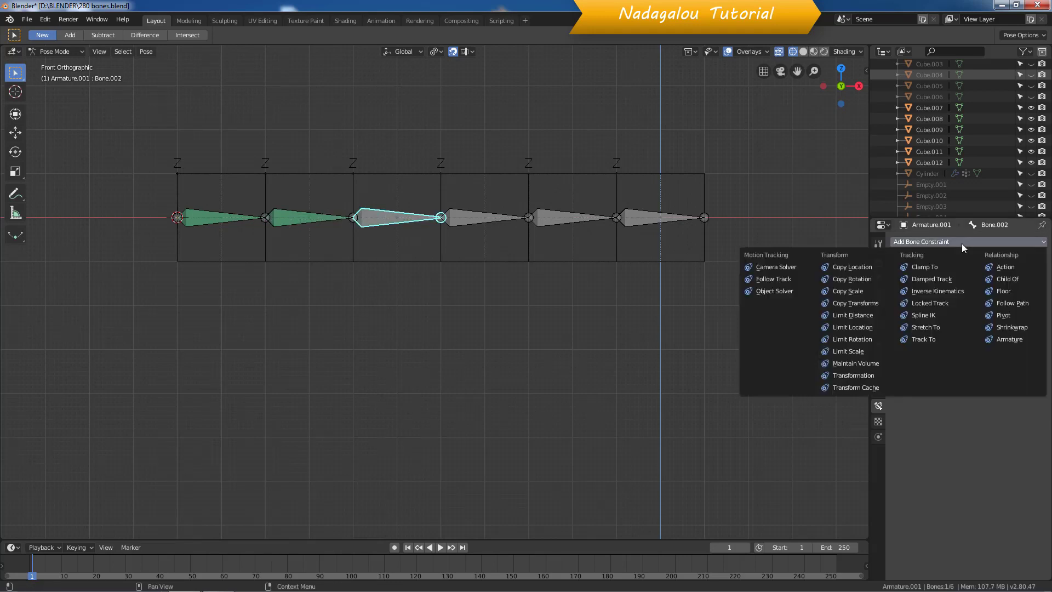
{"action": "left_click", "coordinate": [864, 303]}
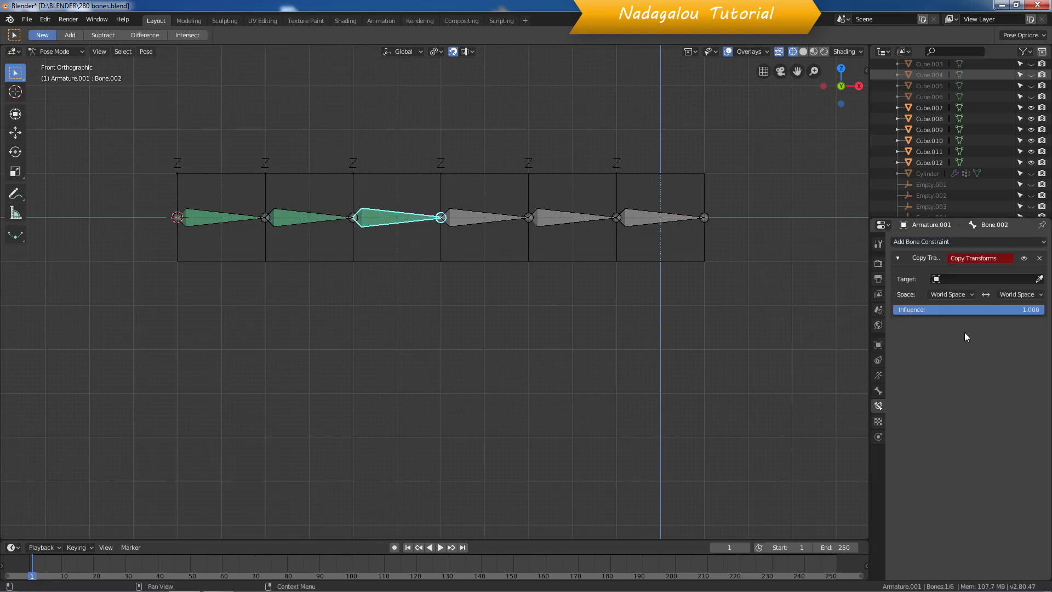
{"action": "left_click", "coordinate": [1039, 280]}
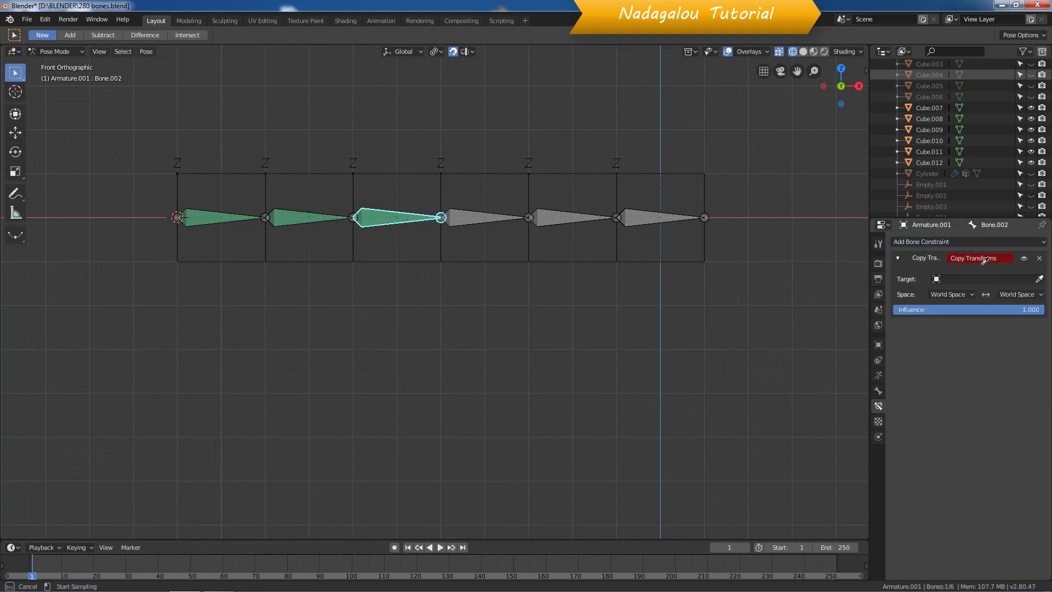
{"action": "left_click", "coordinate": [356, 156]}
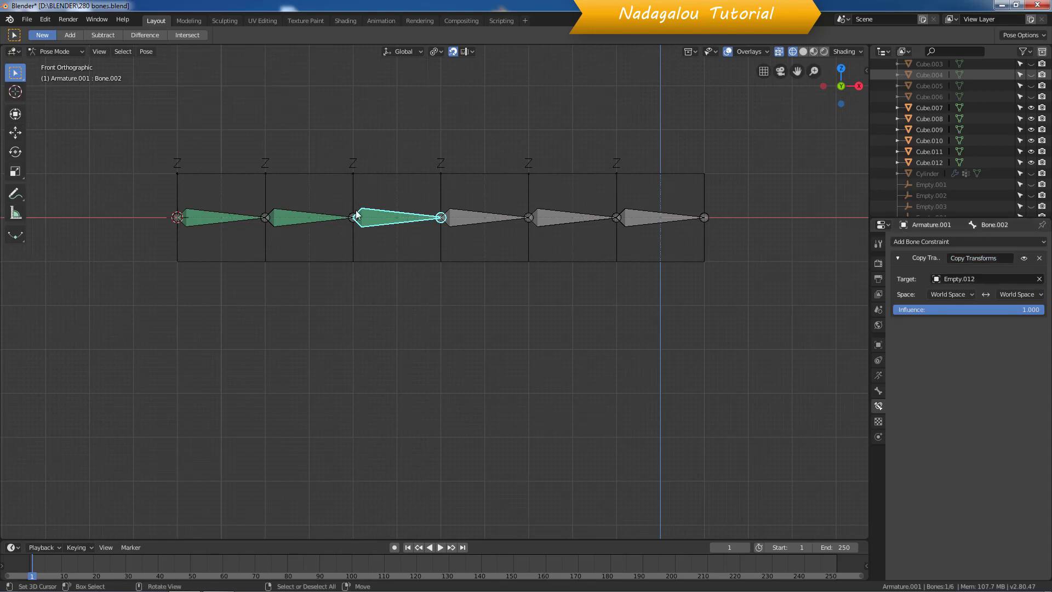
Add a Copy Transforms constraint to the fourth bone with Empty.011 as its target
{"action": "left_click", "coordinate": [470, 222]}
{"action": "left_click", "coordinate": [927, 241]}
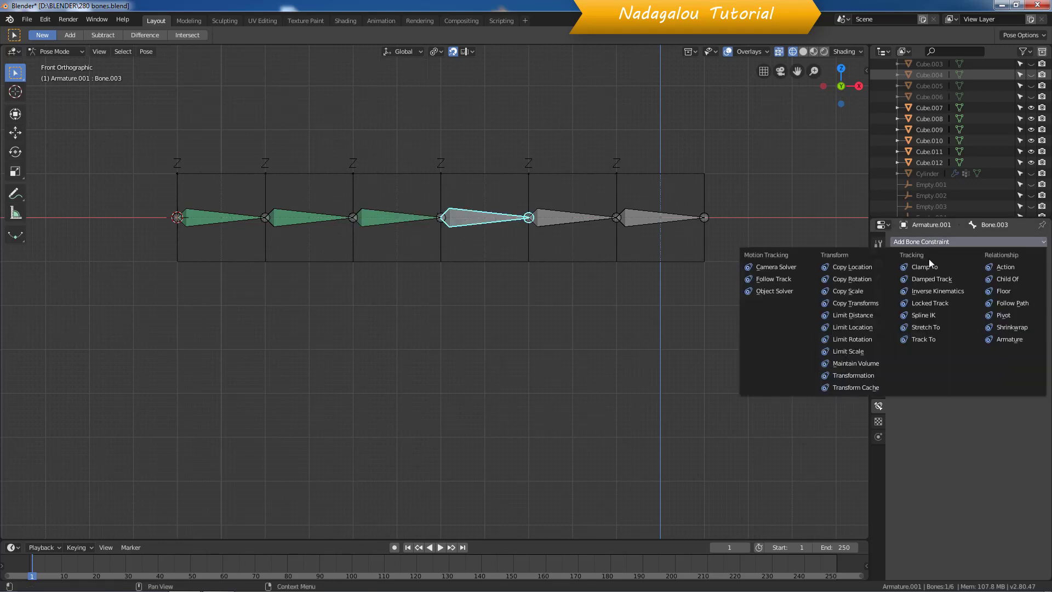
{"action": "left_click", "coordinate": [856, 303]}
{"action": "left_click", "coordinate": [1039, 279]}
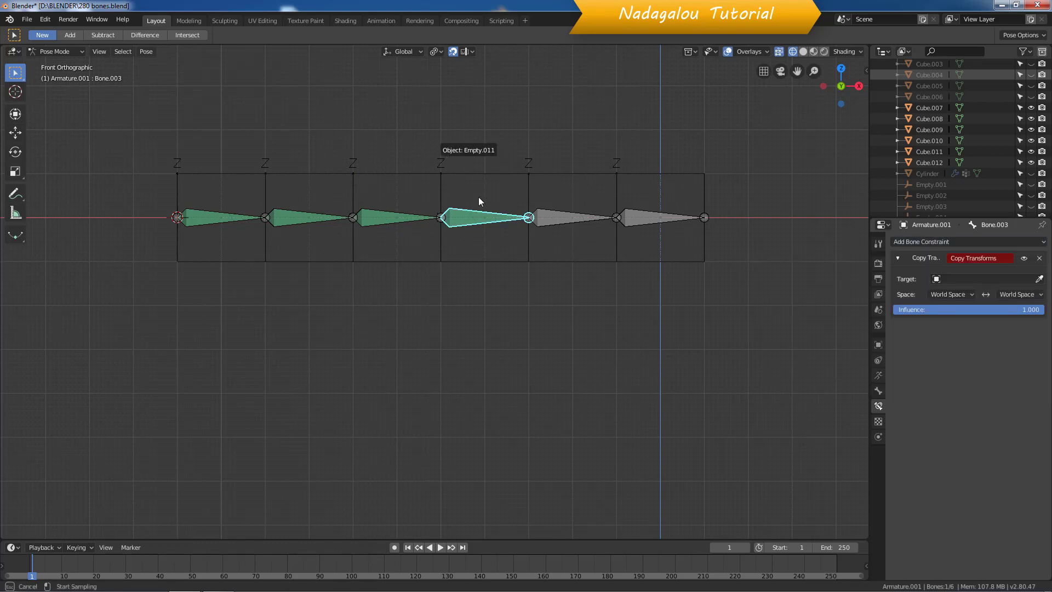
{"action": "left_click", "coordinate": [481, 200]}
Add a Copy Transforms constraint to the fifth bone with Empty.010 as its target
{"action": "left_click", "coordinate": [568, 222]}
{"action": "left_click", "coordinate": [958, 243]}
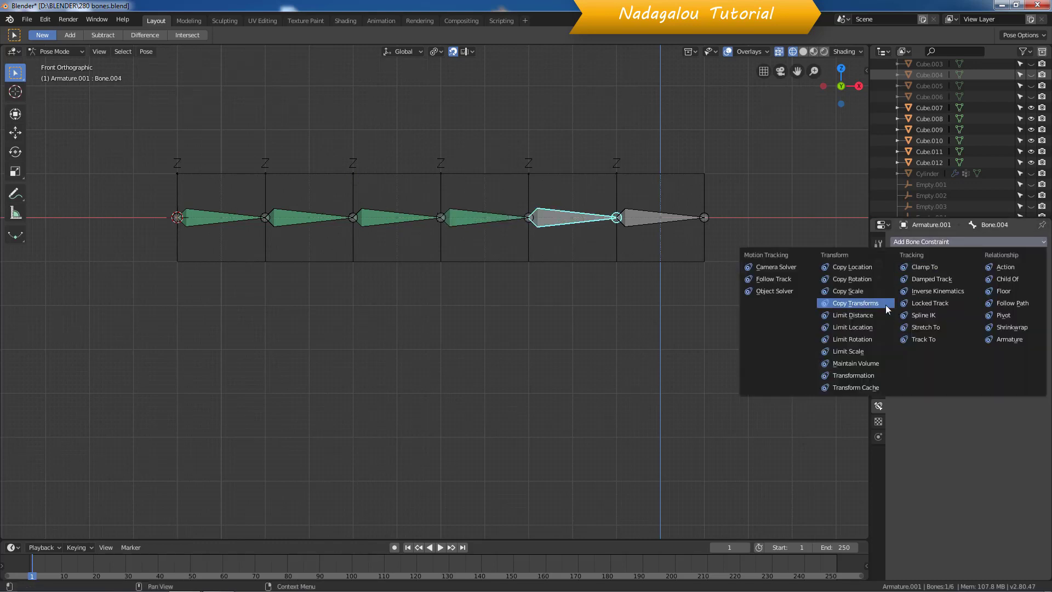
{"action": "left_click", "coordinate": [856, 303]}
{"action": "left_click", "coordinate": [1039, 279]}
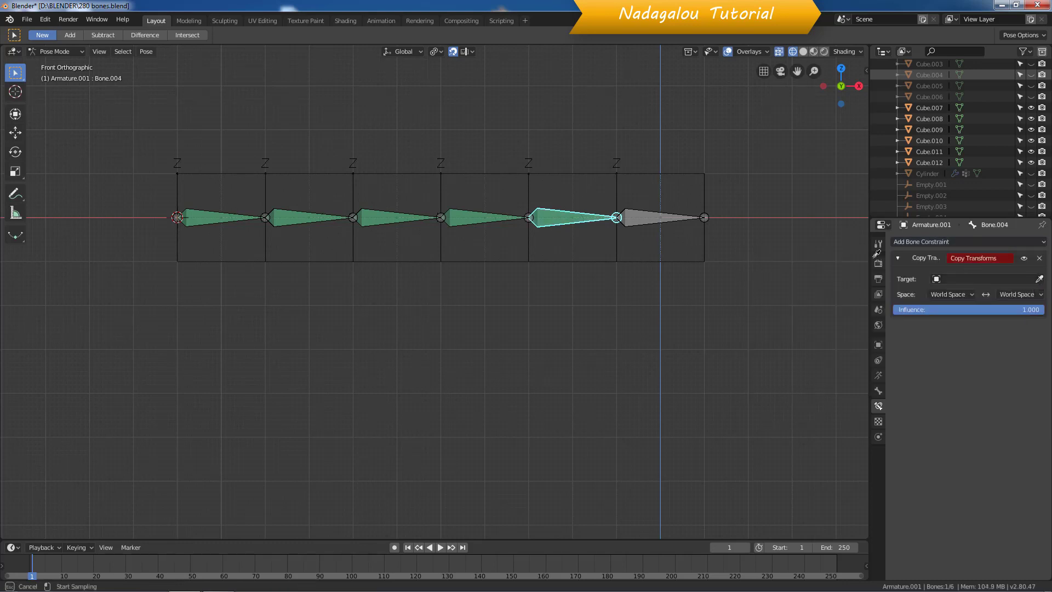
{"action": "left_click", "coordinate": [531, 163]}
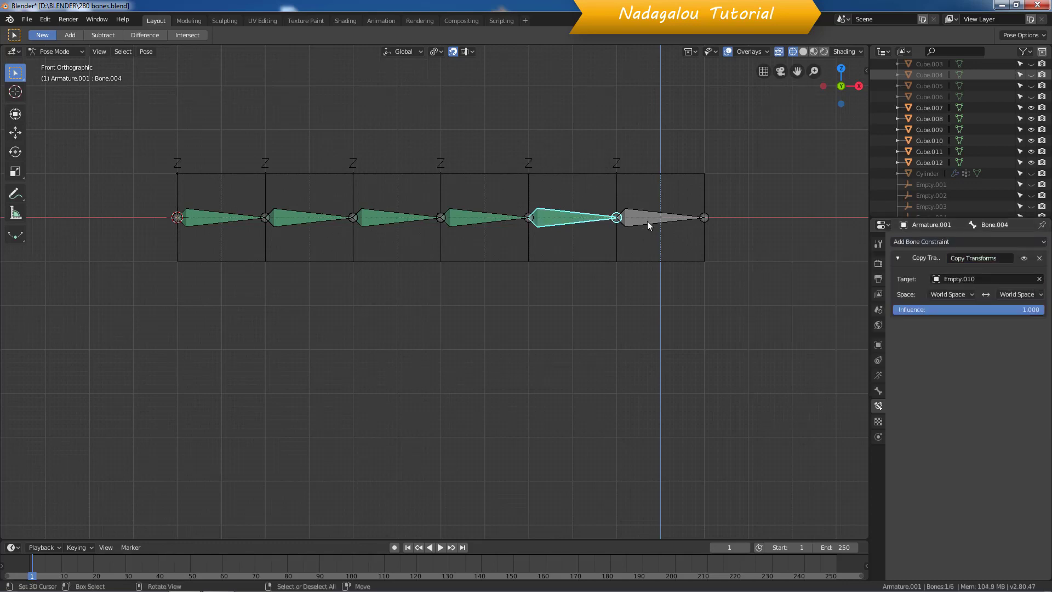
Constrain the sixth bone with Copy Transforms, using Empty.009 as its target
{"action": "left_click", "coordinate": [649, 221]}
{"action": "left_click", "coordinate": [926, 241]}
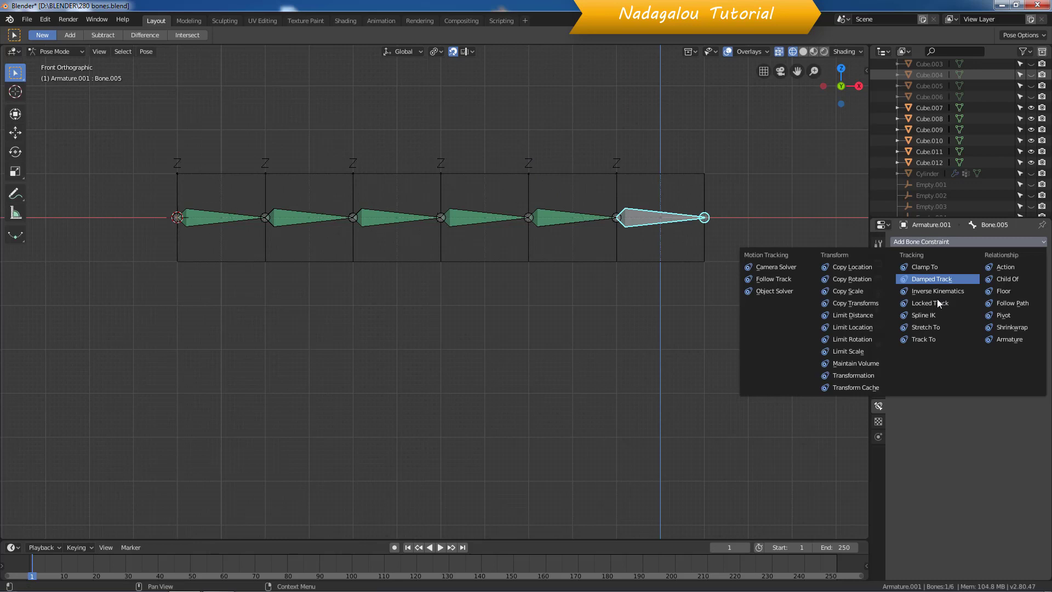
{"action": "left_click", "coordinate": [856, 303]}
{"action": "left_click", "coordinate": [1040, 279]}
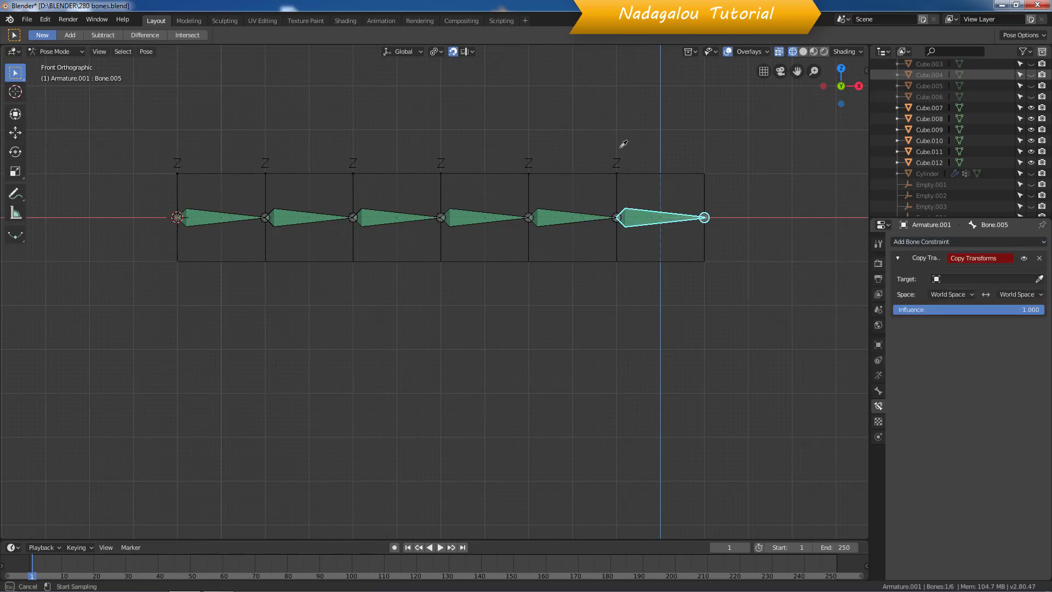
{"action": "left_click", "coordinate": [621, 157]}
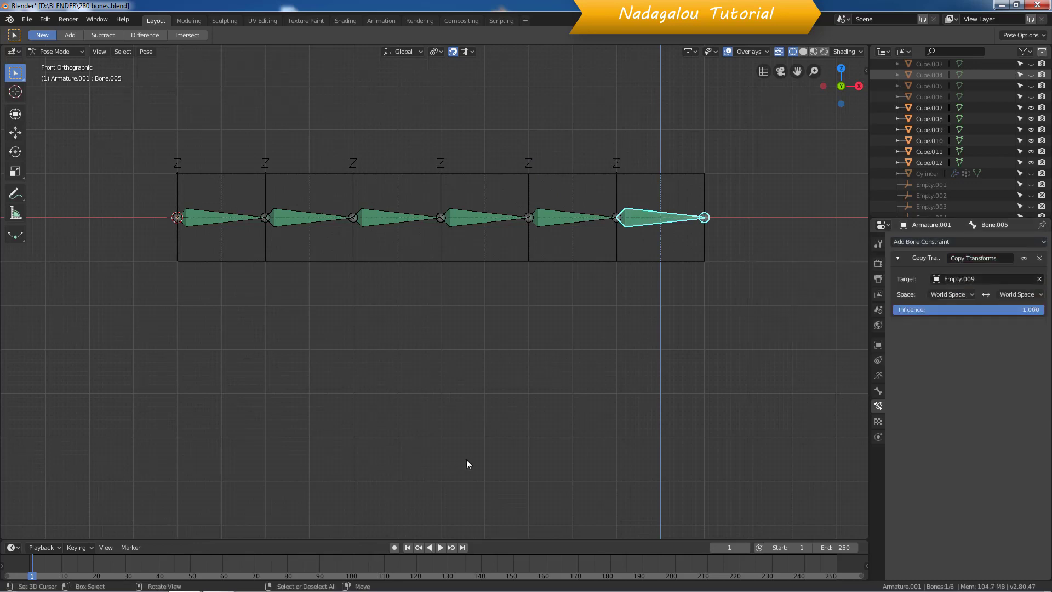
Play the simulation to check how the bones follow the cubes, and return to frame 1
{"action": "left_click", "coordinate": [442, 547]}
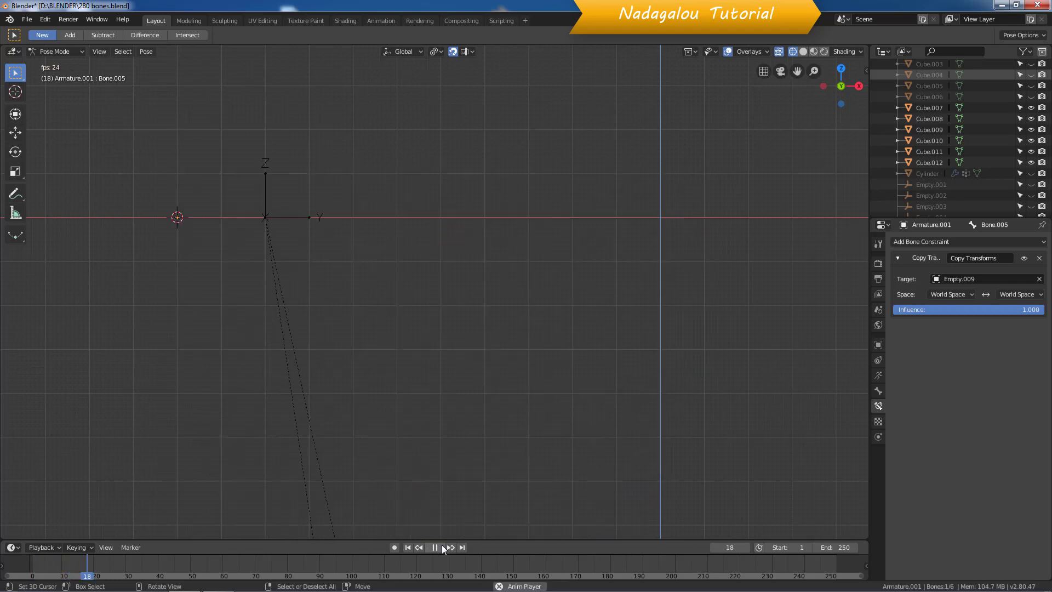
{"action": "left_click", "coordinate": [406, 548]}
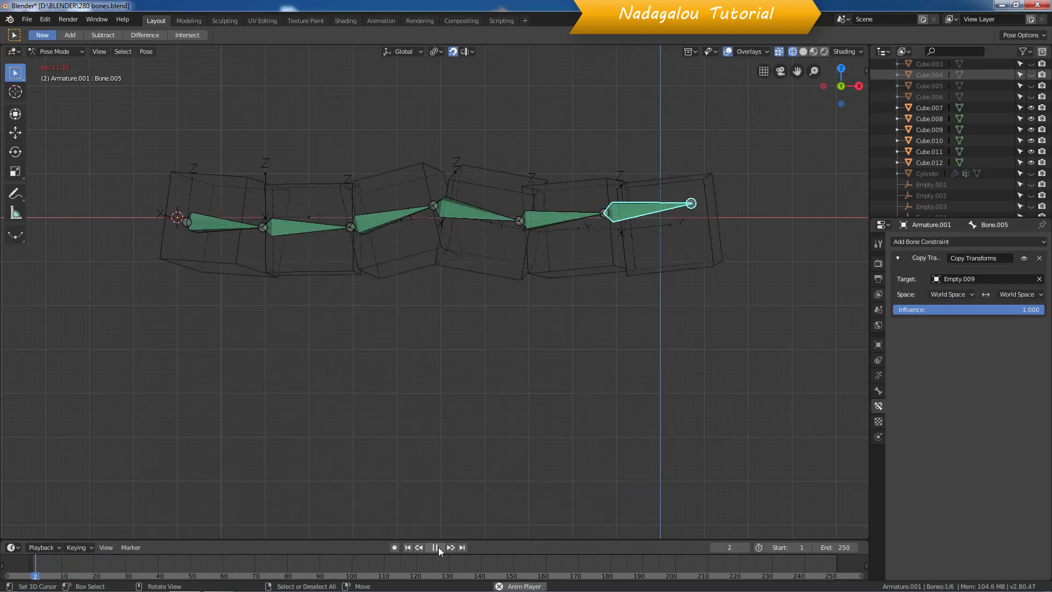
{"action": "left_click", "coordinate": [410, 548]}
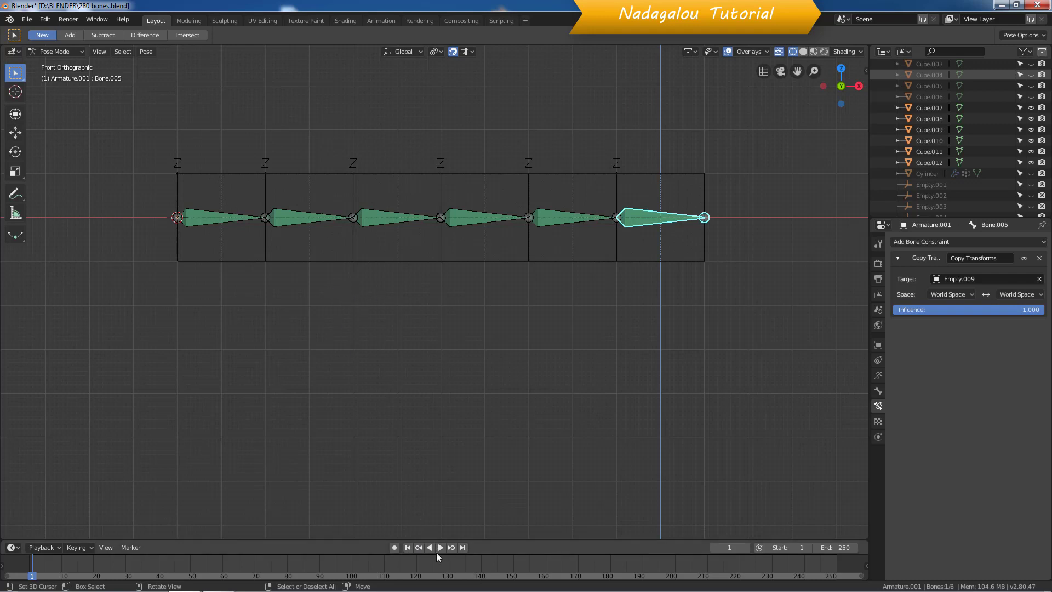
Deselect all bones, switch to Object Mode, and turn off Dynamic in the rigid body settings of the first cube, Cube.012
{"action": "key", "text": "alt+a"}
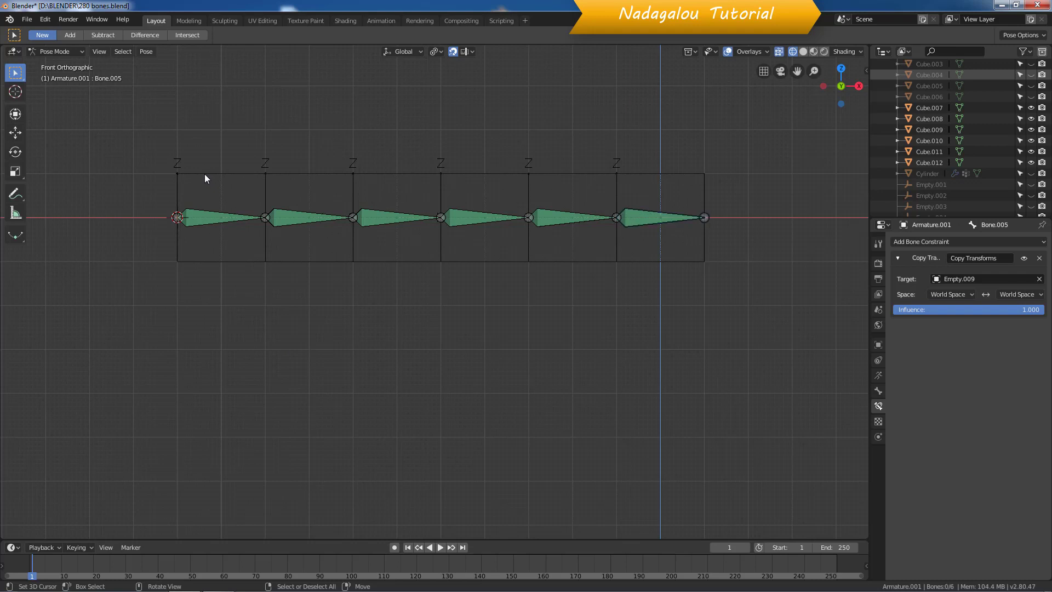
{"action": "left_click", "coordinate": [48, 51]}
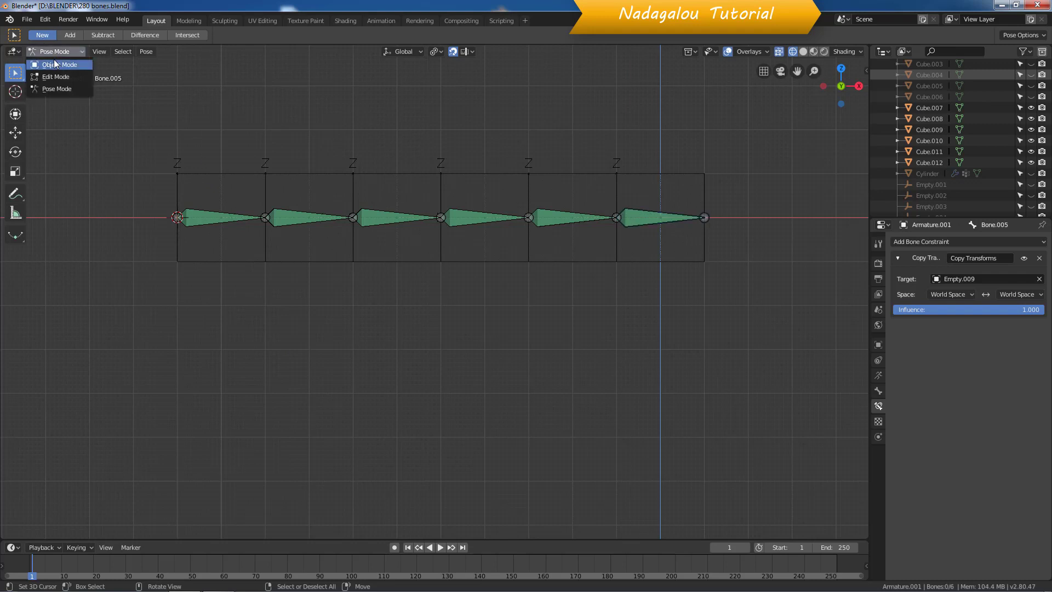
{"action": "left_click", "coordinate": [53, 61]}
{"action": "left_click", "coordinate": [199, 172]}
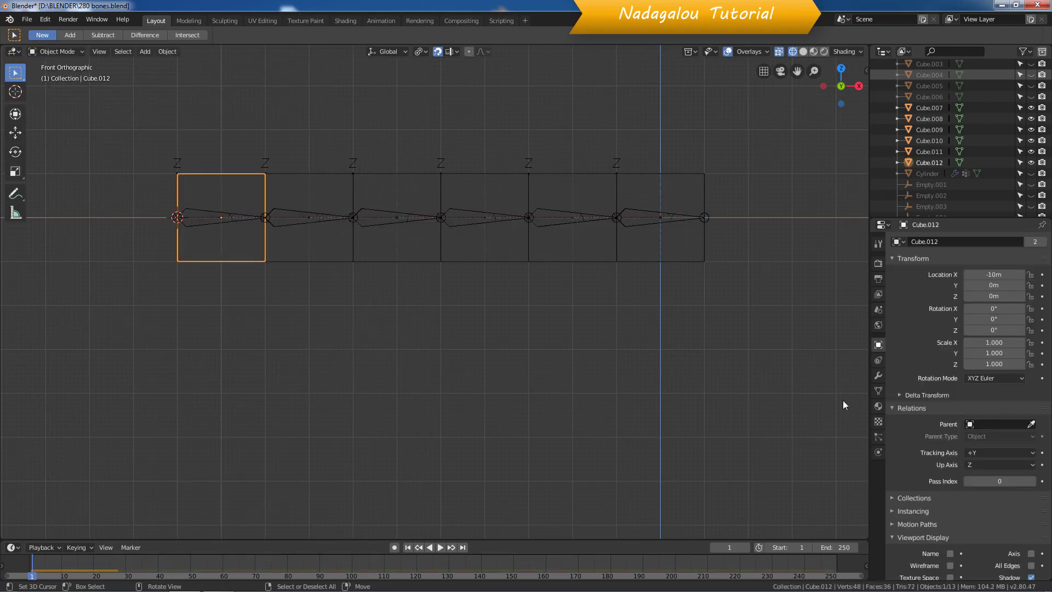
{"action": "left_click", "coordinate": [878, 452]}
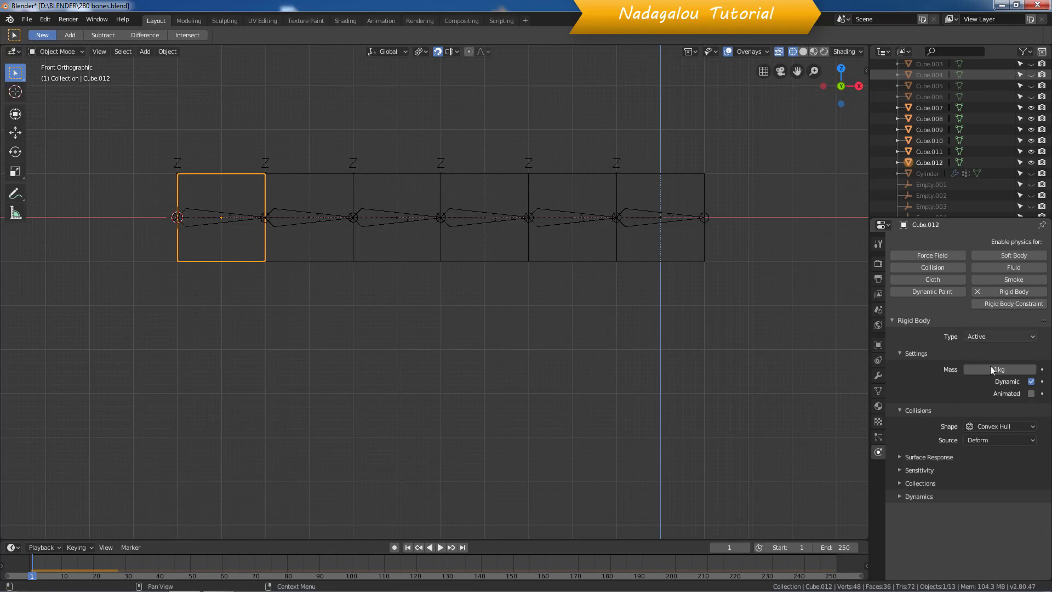
{"action": "left_click", "coordinate": [1032, 382]}
Play the simulation twice to examine how the chain hangs from the first cube, and return to frame 1
{"action": "scroll", "coordinate": [623, 397], "scroll_direction": "down", "scroll_amount": 1}
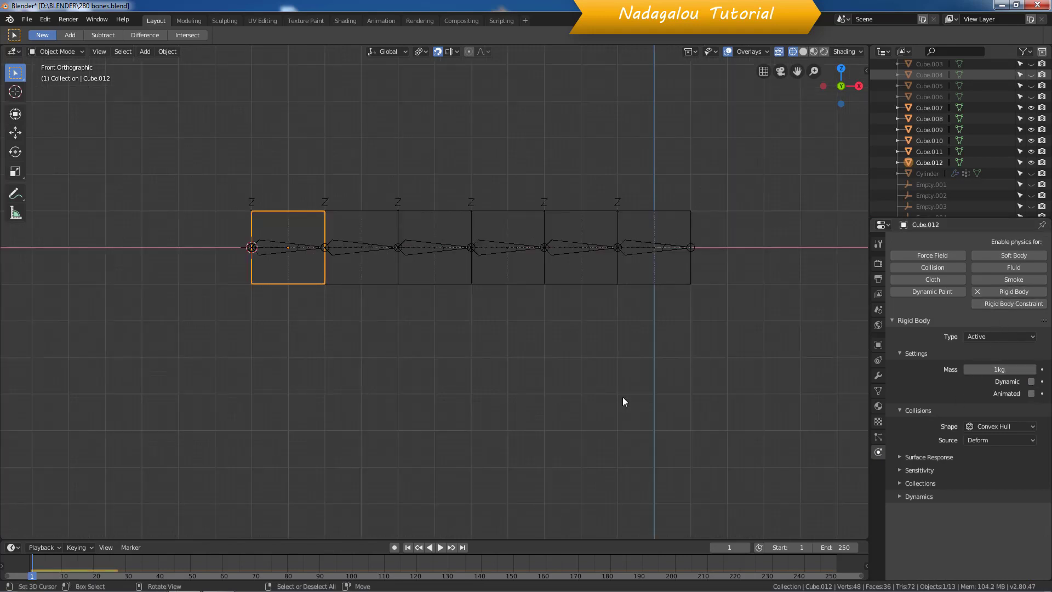
{"action": "left_click", "coordinate": [442, 547]}
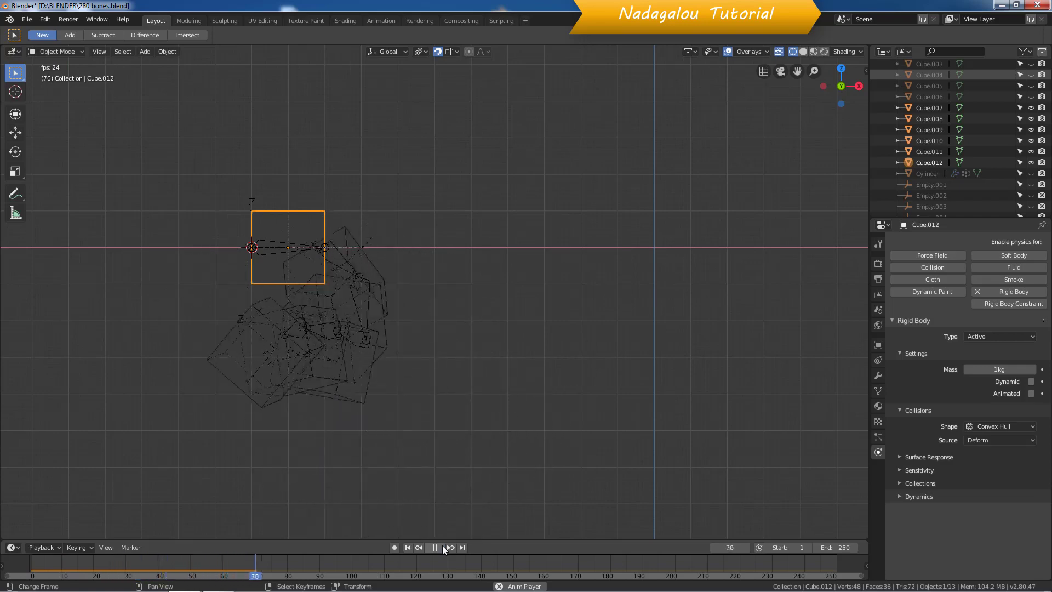
{"action": "left_click", "coordinate": [443, 547]}
{"action": "left_click", "coordinate": [409, 546]}
{"action": "left_click", "coordinate": [439, 548]}
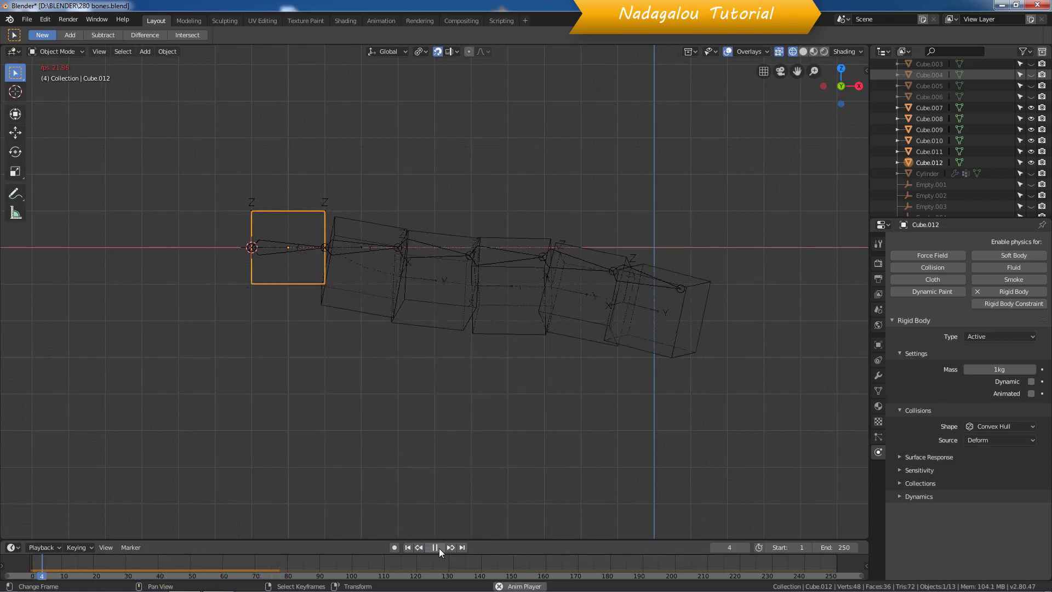
{"action": "left_click", "coordinate": [439, 548]}
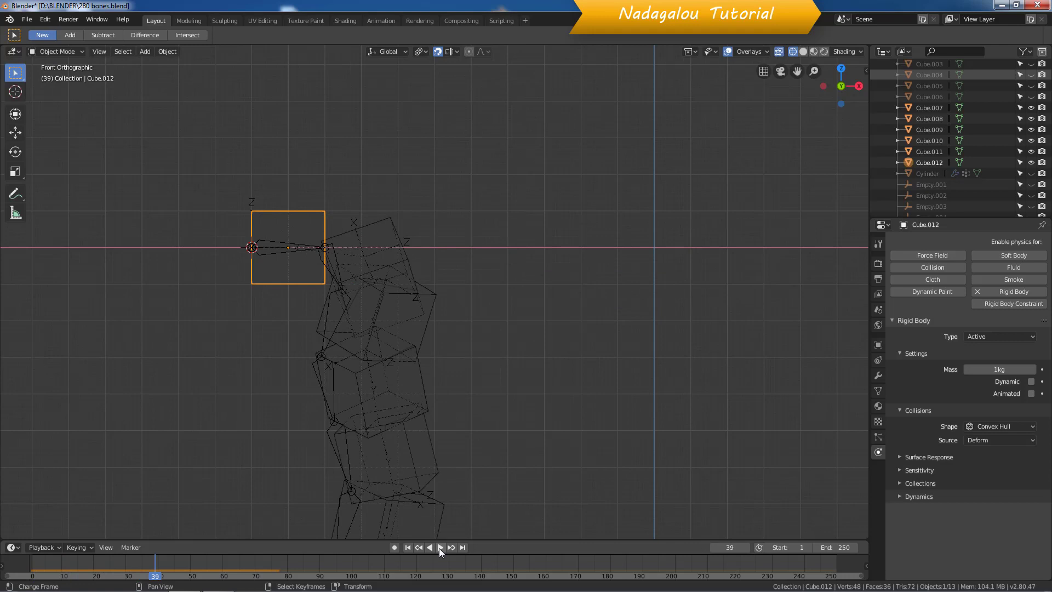
{"action": "left_click", "coordinate": [411, 547]}
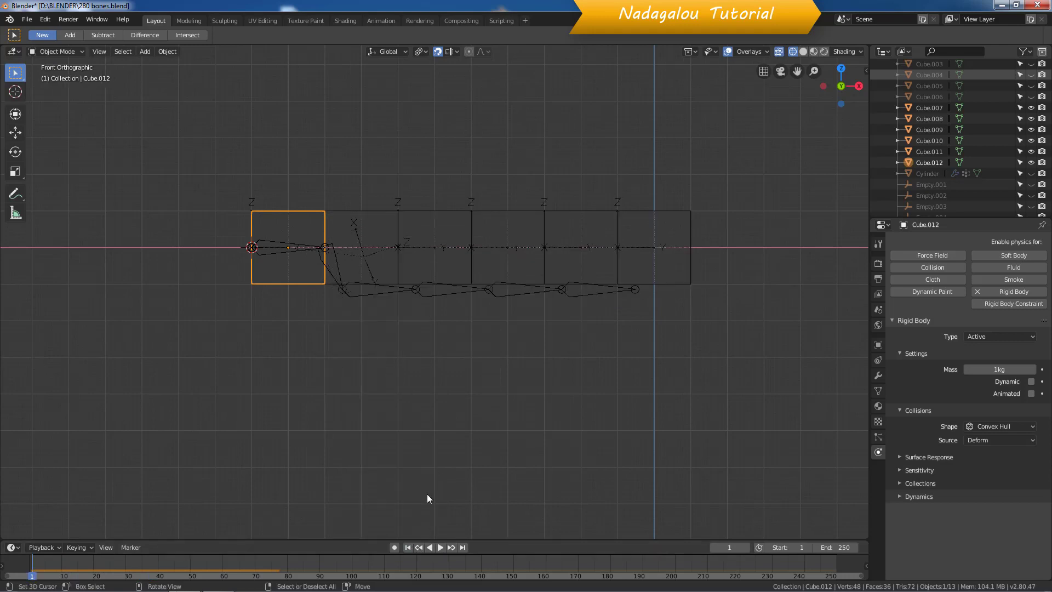
{"action": "left_click", "coordinate": [409, 548]}
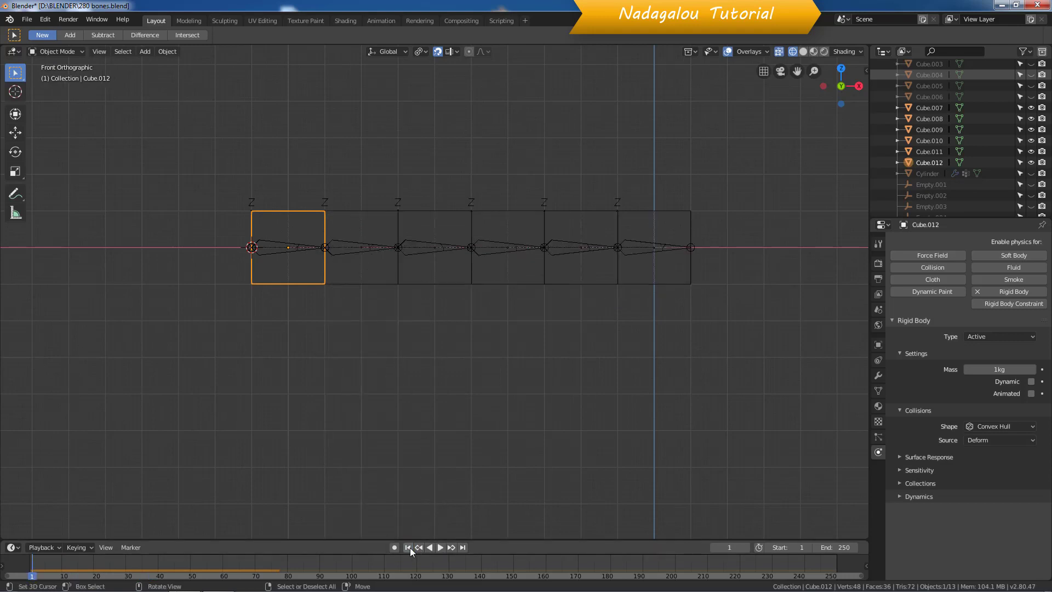
Set the Y and Z lower and upper angular limits of Empty.013's rigid body constraint to 0°
{"action": "left_click", "coordinate": [326, 202]}
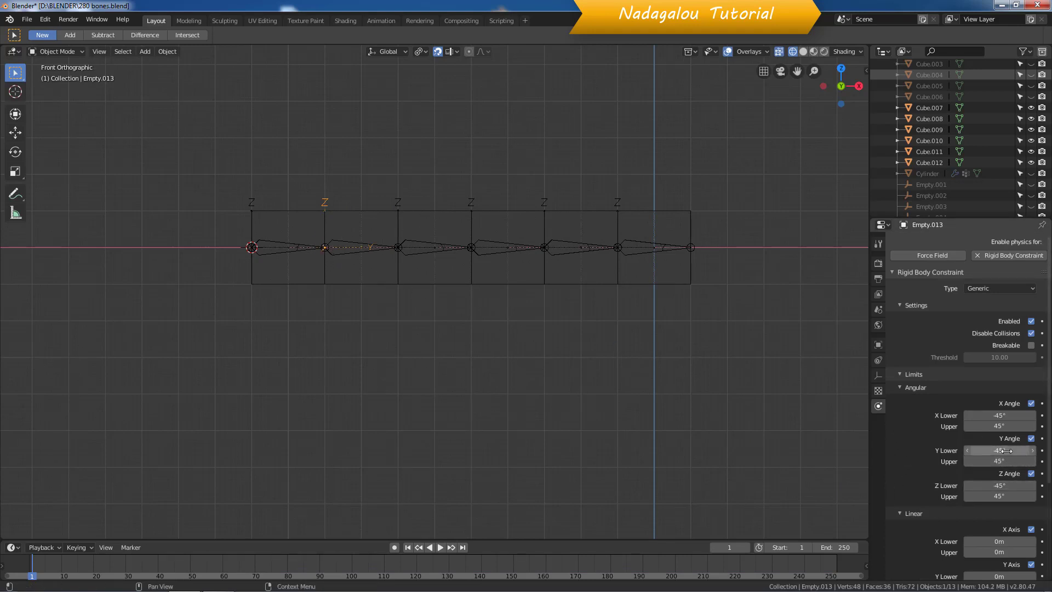
{"action": "left_click_drag", "start_coordinate": [1000, 450], "coordinate": [1000, 496]}
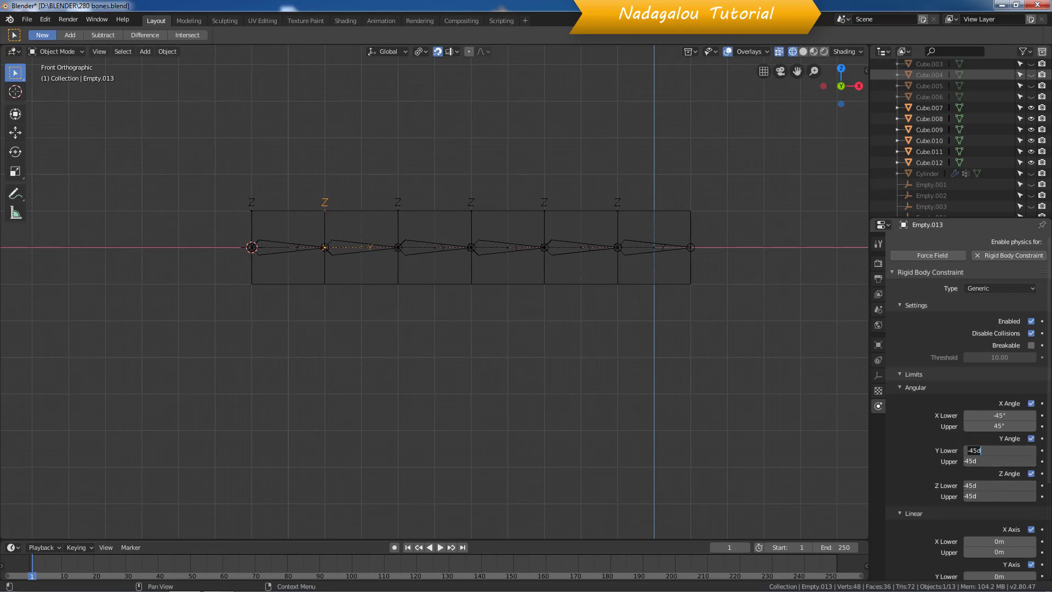
{"action": "type", "text": "0"}
{"action": "key", "text": "Return"}
Set the lower and upper Y and Z angle limits of Empty.012's rigid body constraint to 0°
{"action": "scroll", "coordinate": [997, 454], "scroll_direction": "down", "scroll_amount": 2}
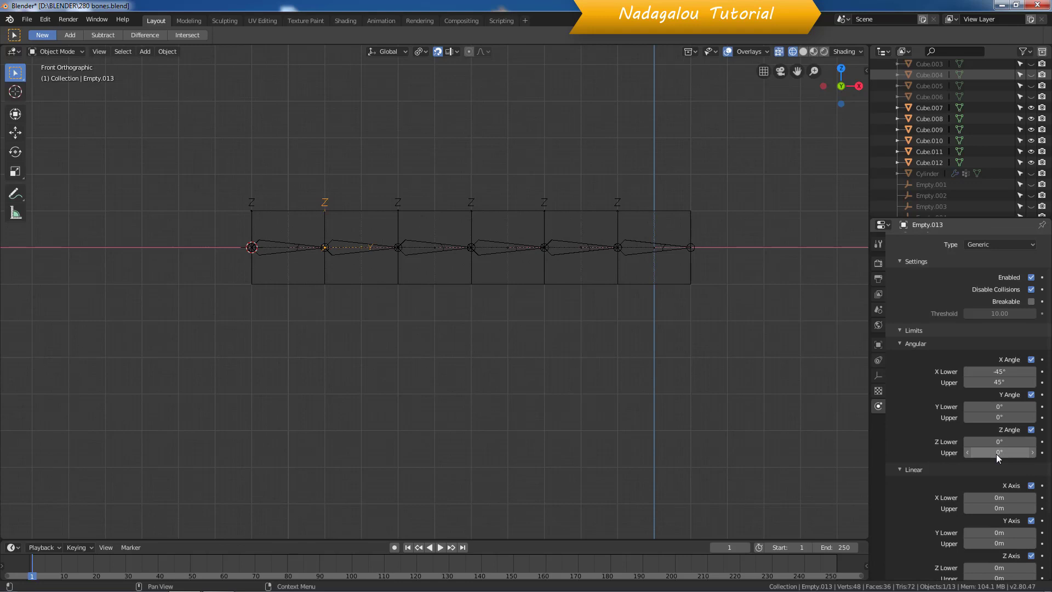
{"action": "left_click", "coordinate": [396, 204]}
{"action": "left_click_drag", "start_coordinate": [1000, 407], "coordinate": [999, 453]}
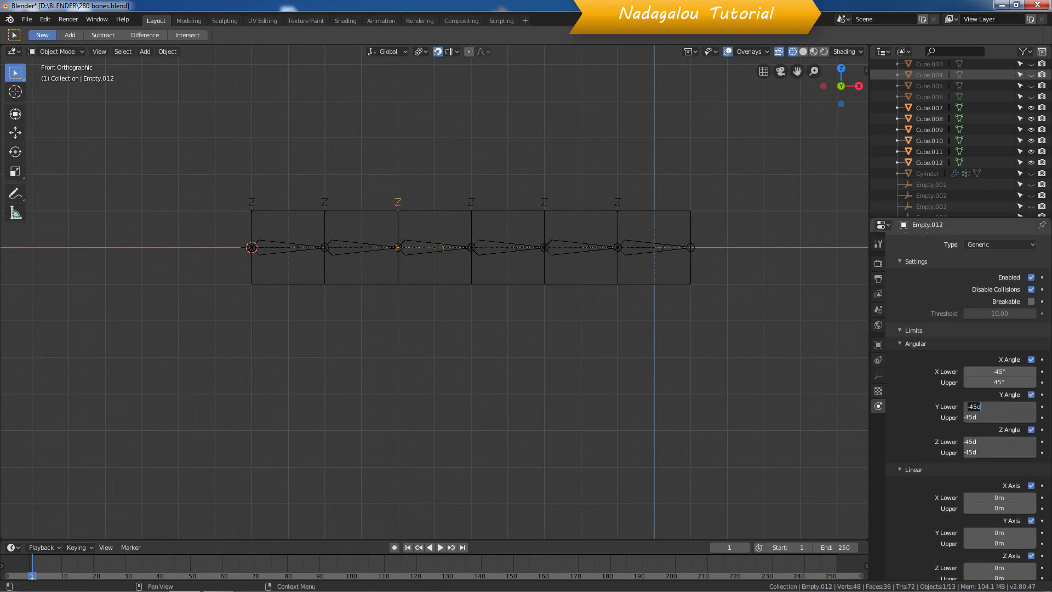
{"action": "type", "text": "0"}
{"action": "key", "text": "Return"}
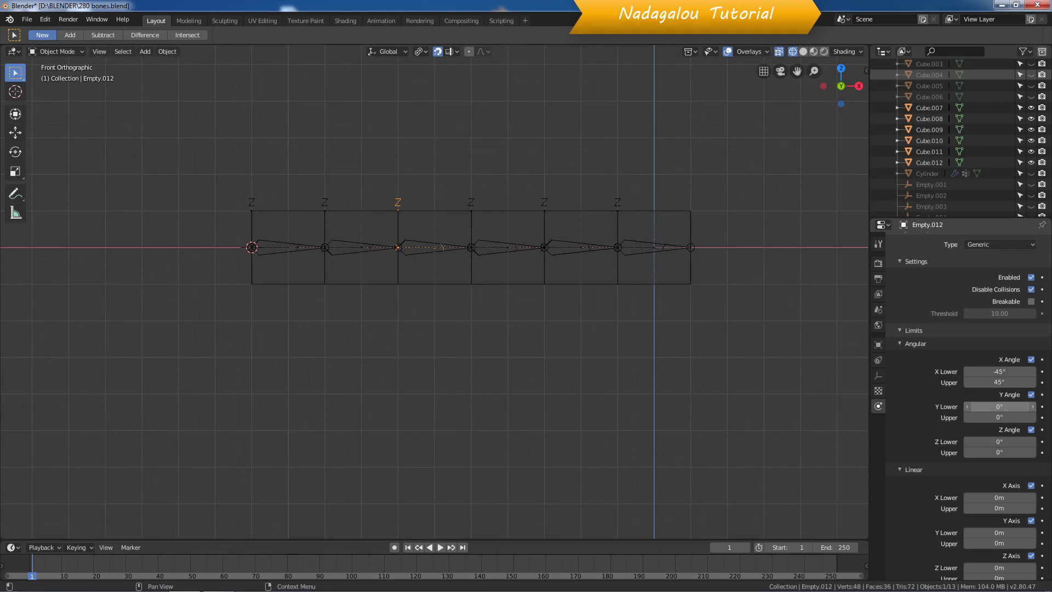
Set Empty.011's lower and upper angular limits for Y and Z to 0°
{"action": "left_click", "coordinate": [470, 202]}
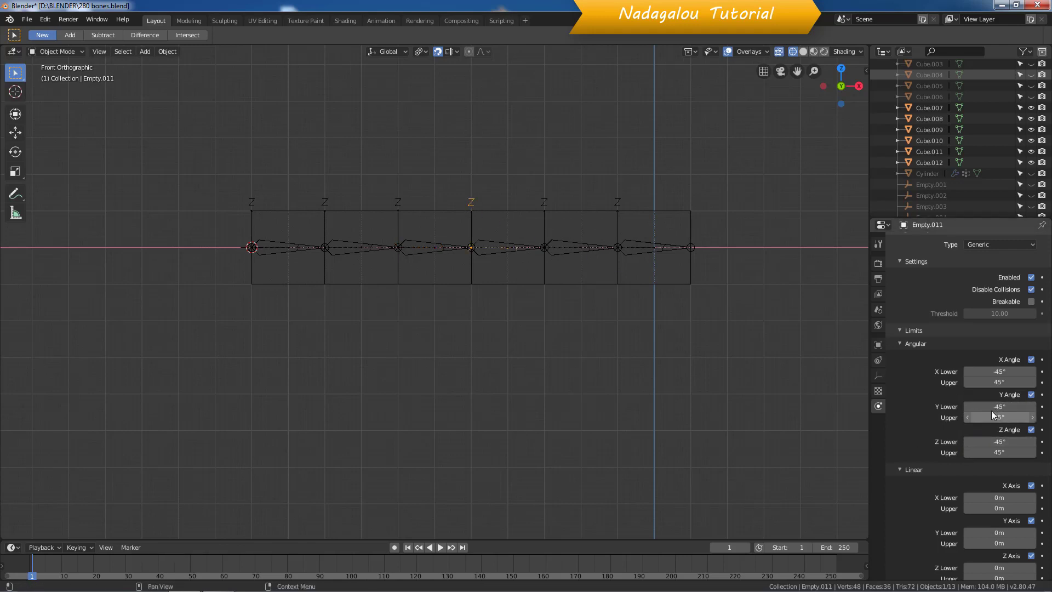
{"action": "left_click_drag", "start_coordinate": [1000, 407], "coordinate": [1000, 453]}
{"action": "type", "text": "0"}
{"action": "key", "text": "Return"}
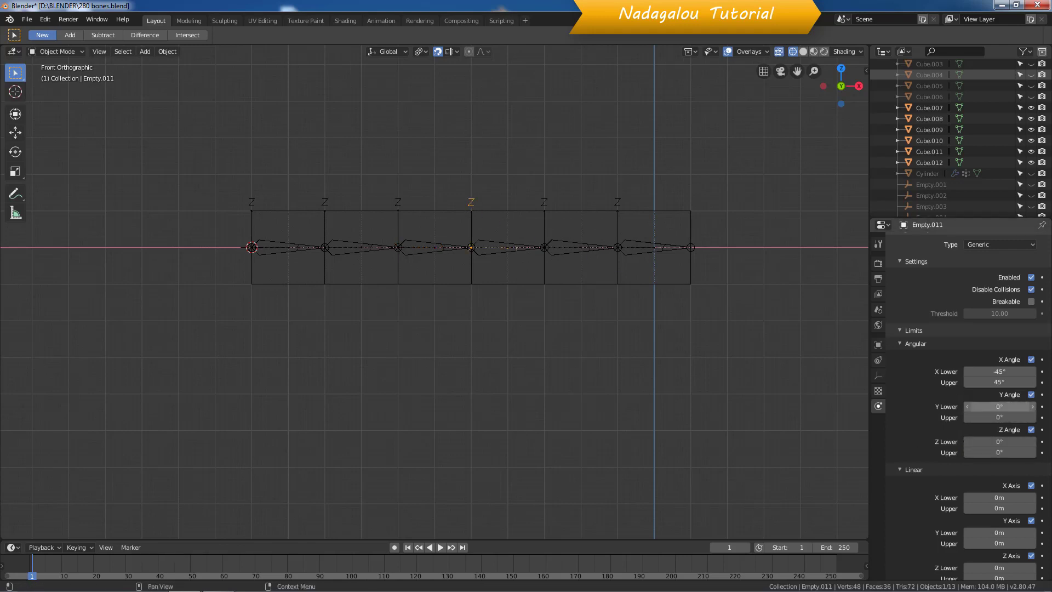
Set Empty.010's lower and upper angular limits for Y and Z to 0°
{"action": "left_click", "coordinate": [545, 202]}
{"action": "left_click_drag", "start_coordinate": [1000, 406], "coordinate": [999, 452]}
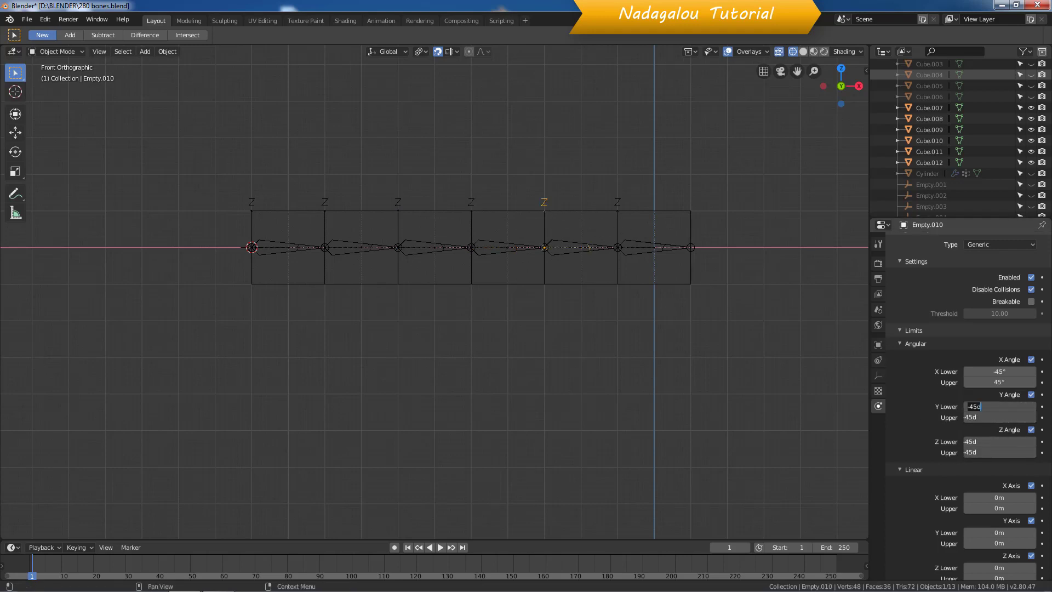
{"action": "type", "text": "0"}
{"action": "key", "text": "Return"}
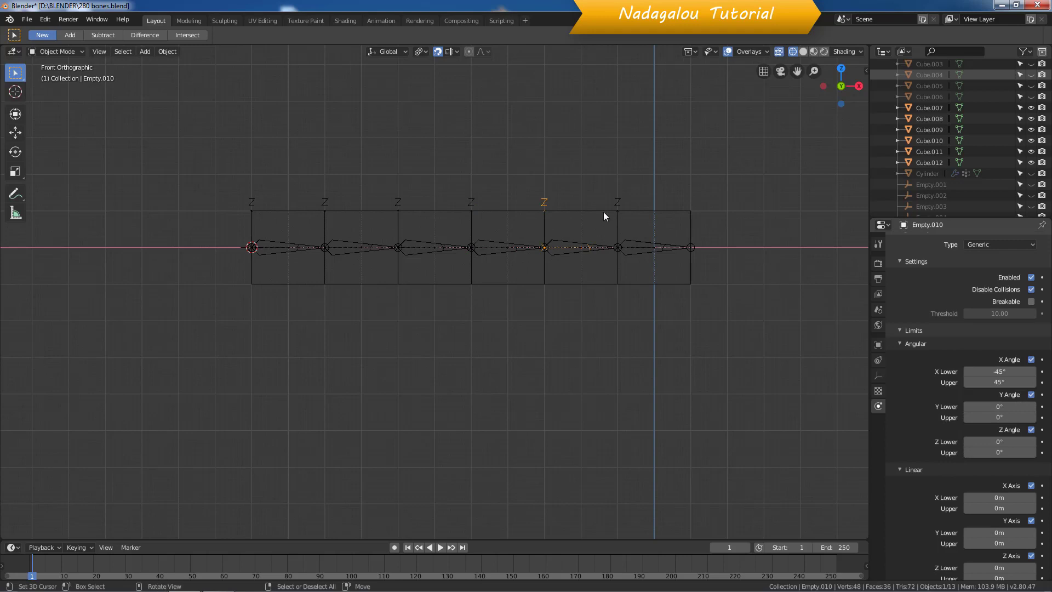
Set the lower and upper Y and Z angle limits of Empty.009's rigid body constraint to 0°
{"action": "left_click", "coordinate": [618, 204]}
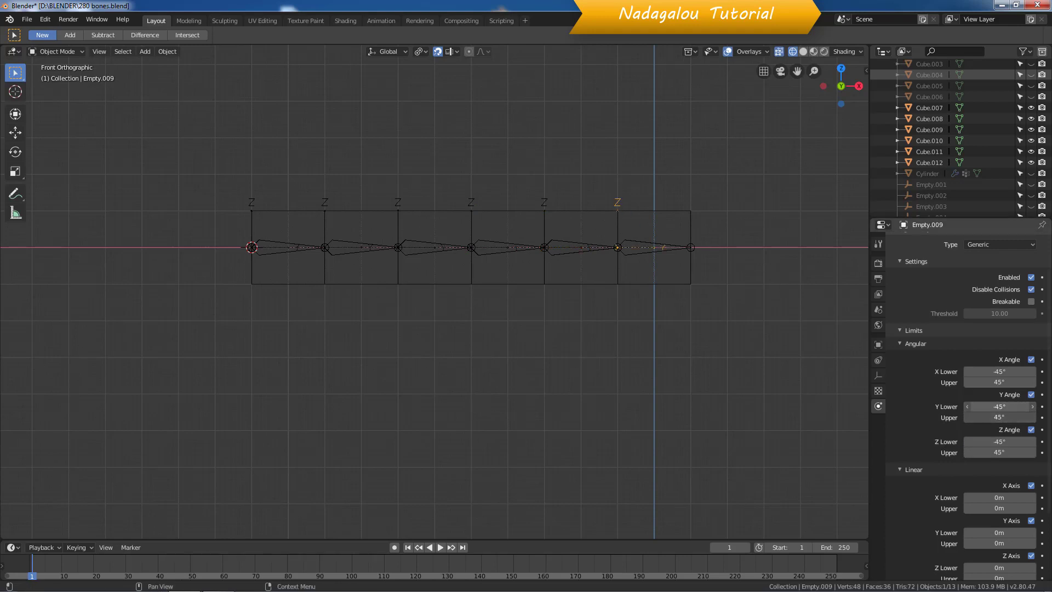
{"action": "left_click_drag", "start_coordinate": [1000, 407], "coordinate": [1000, 452]}
{"action": "type", "text": "0"}
{"action": "key", "text": "Return"}
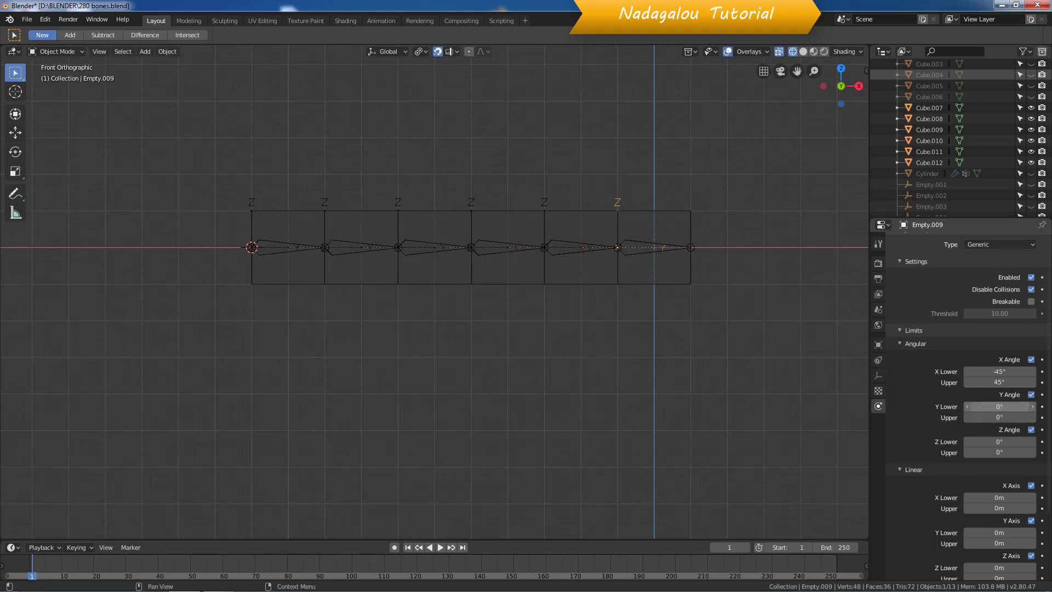
Play the rigid-body simulation twice to check how the cube chain and bones swing, and return to frame 1
{"action": "left_click", "coordinate": [440, 547]}
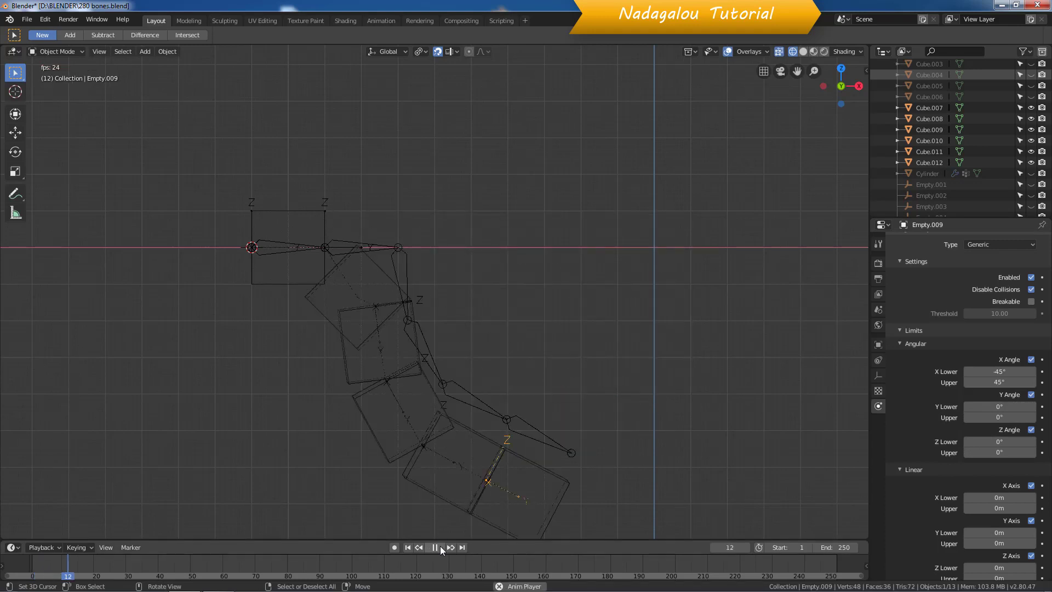
{"action": "left_click", "coordinate": [439, 547]}
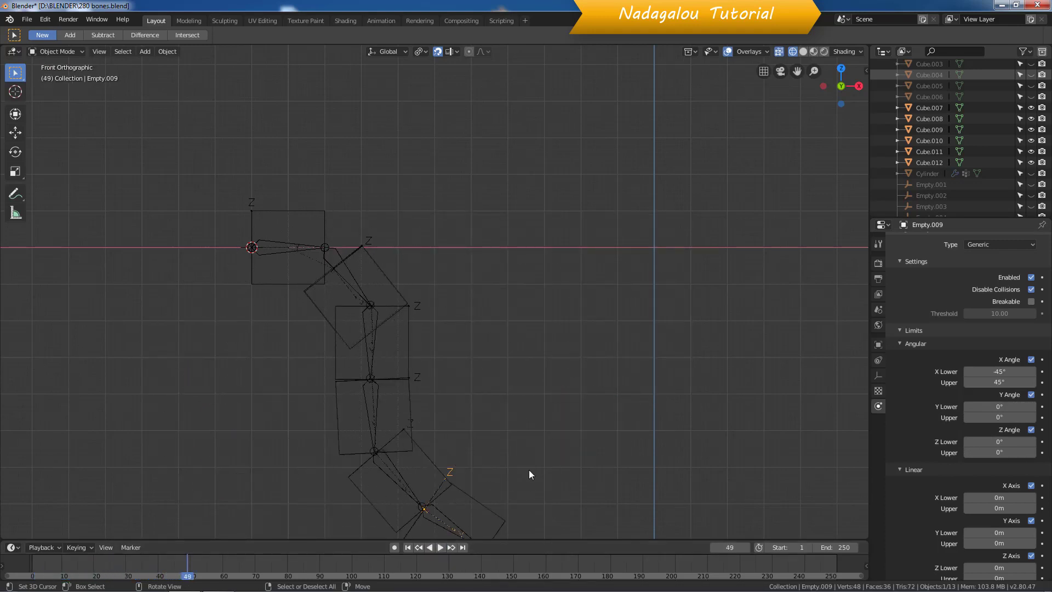
{"action": "scroll", "coordinate": [563, 448], "scroll_direction": "down", "scroll_amount": 2}
{"action": "middle_click_drag", "start_coordinate": [590, 417], "coordinate": [580, 301], "text": "shift"}
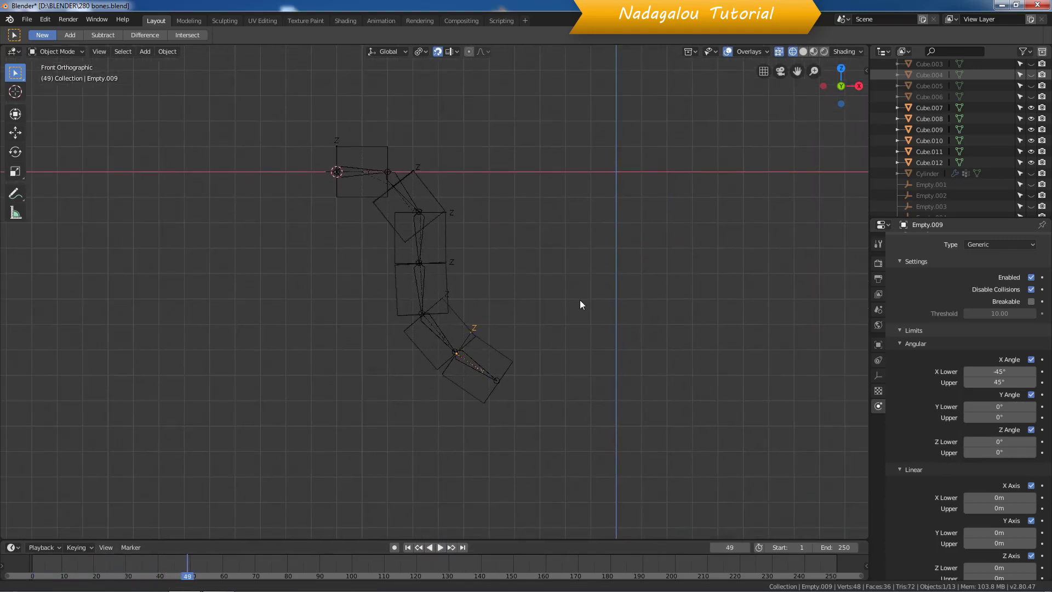
{"action": "left_click", "coordinate": [408, 547]}
{"action": "left_click", "coordinate": [442, 547]}
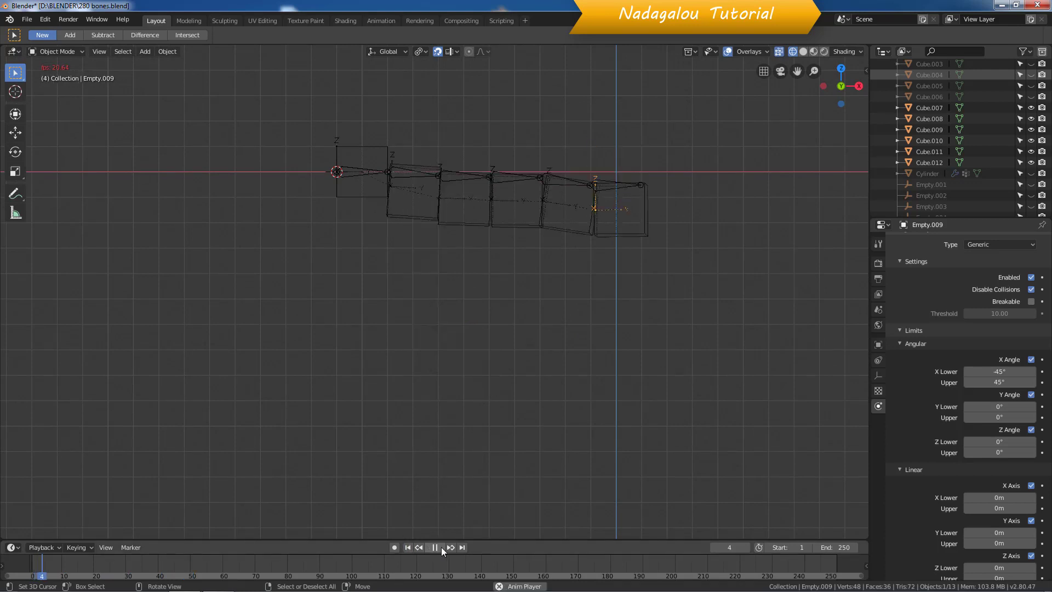
{"action": "left_click", "coordinate": [442, 547]}
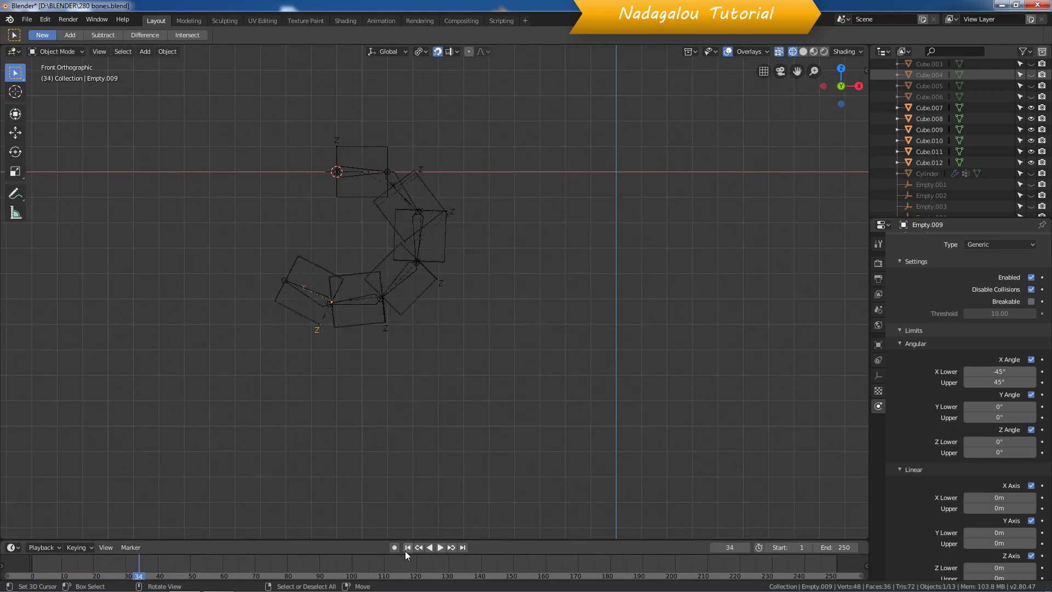
{"action": "left_click", "coordinate": [408, 547]}
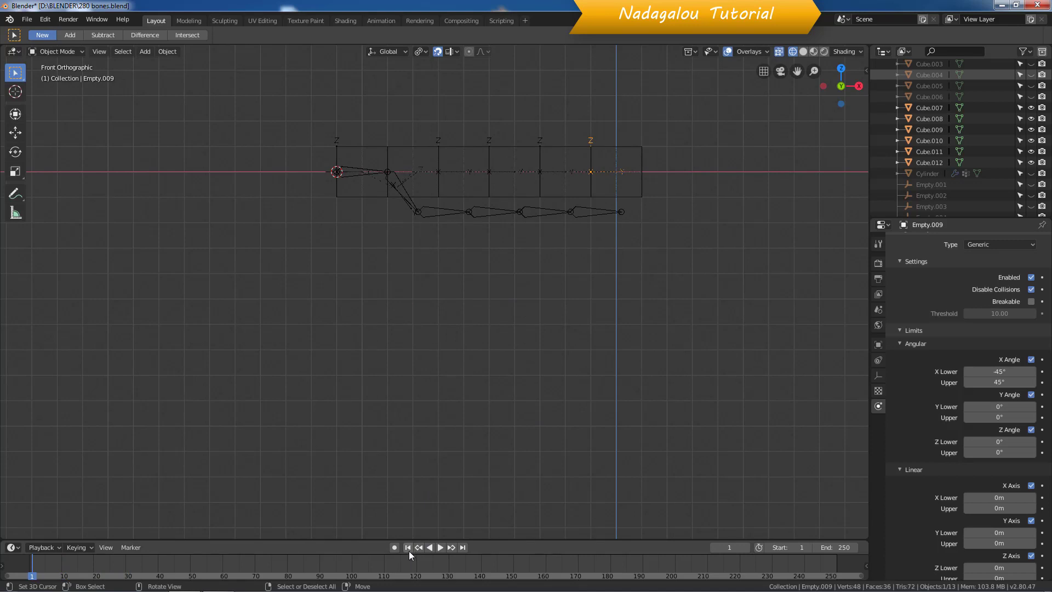
Move the whole chain of cubes, empties and armature 11 m up along the global Z axis and deselect it
{"action": "middle_click_drag", "start_coordinate": [564, 360], "coordinate": [562, 462], "text": "shift"}
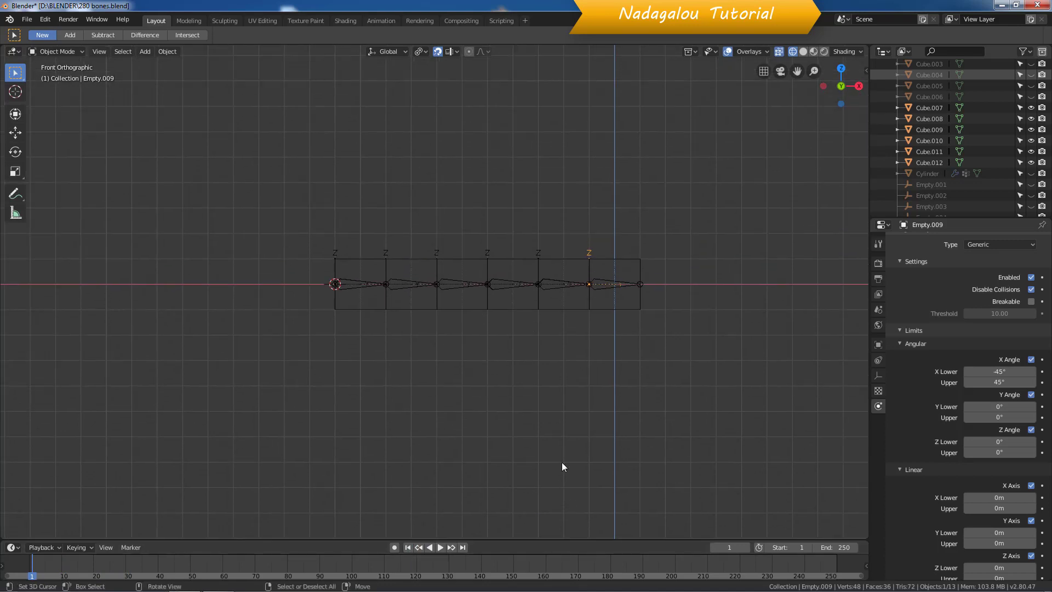
{"action": "scroll", "coordinate": [559, 453], "scroll_direction": "down", "scroll_amount": 1}
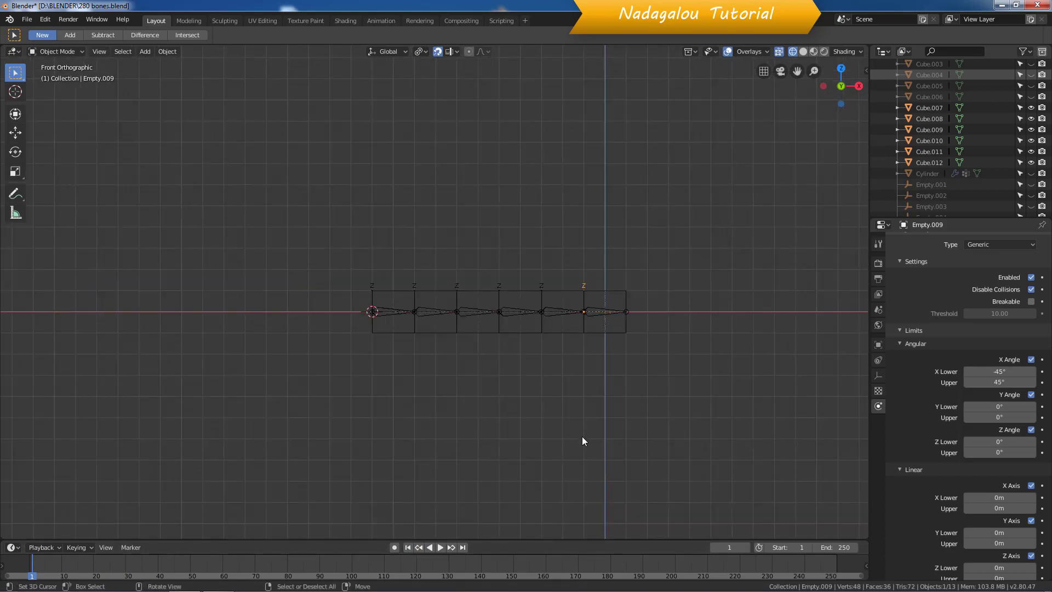
{"action": "key", "text": "b"}
{"action": "left_click_drag", "start_coordinate": [341, 259], "coordinate": [645, 363]}
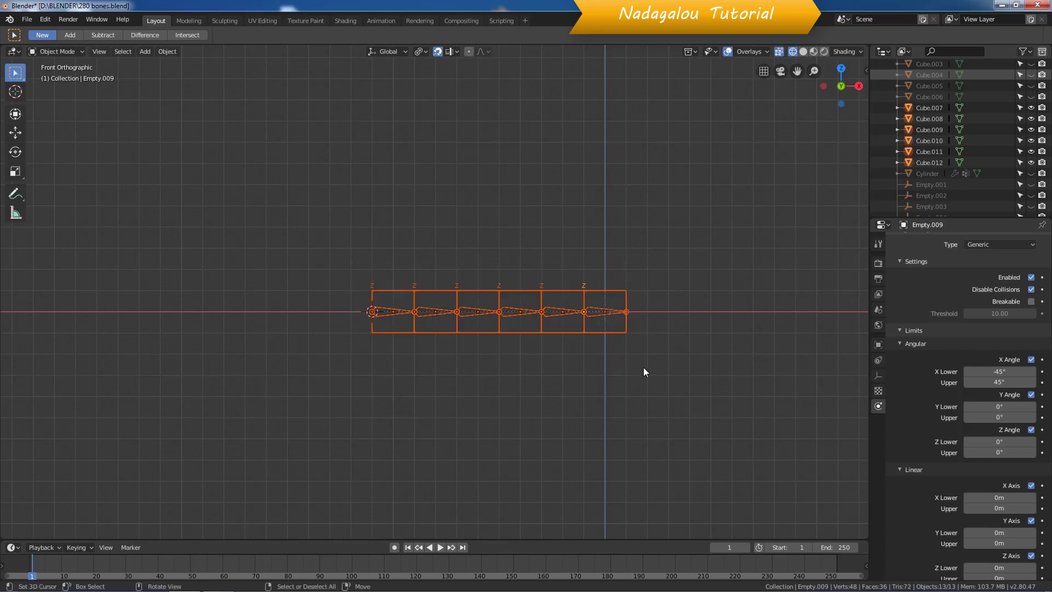
{"action": "key", "text": "g"}
{"action": "key", "text": "z"}
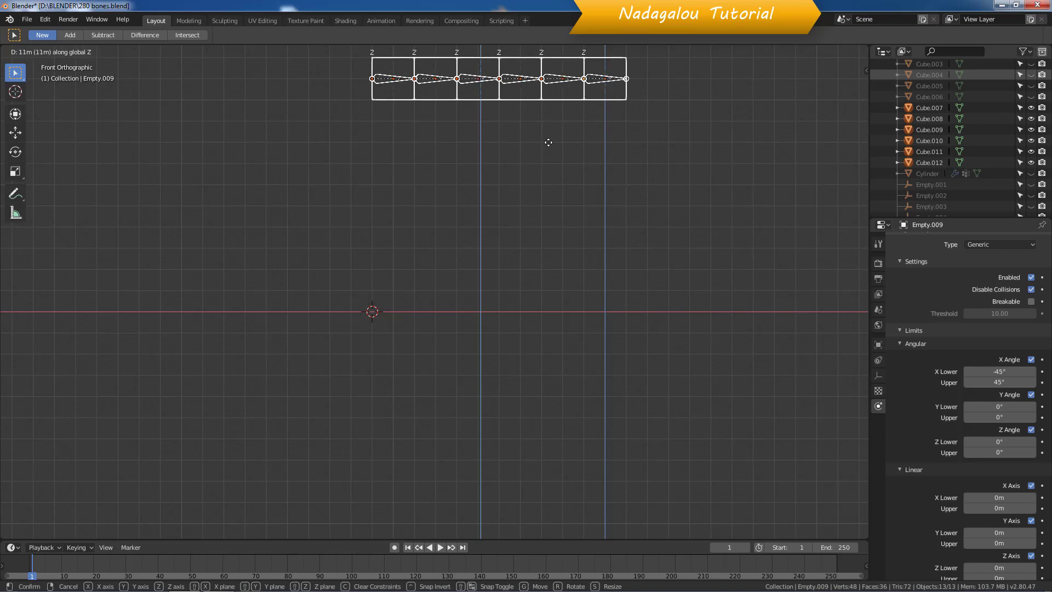
{"action": "left_click", "coordinate": [549, 142]}
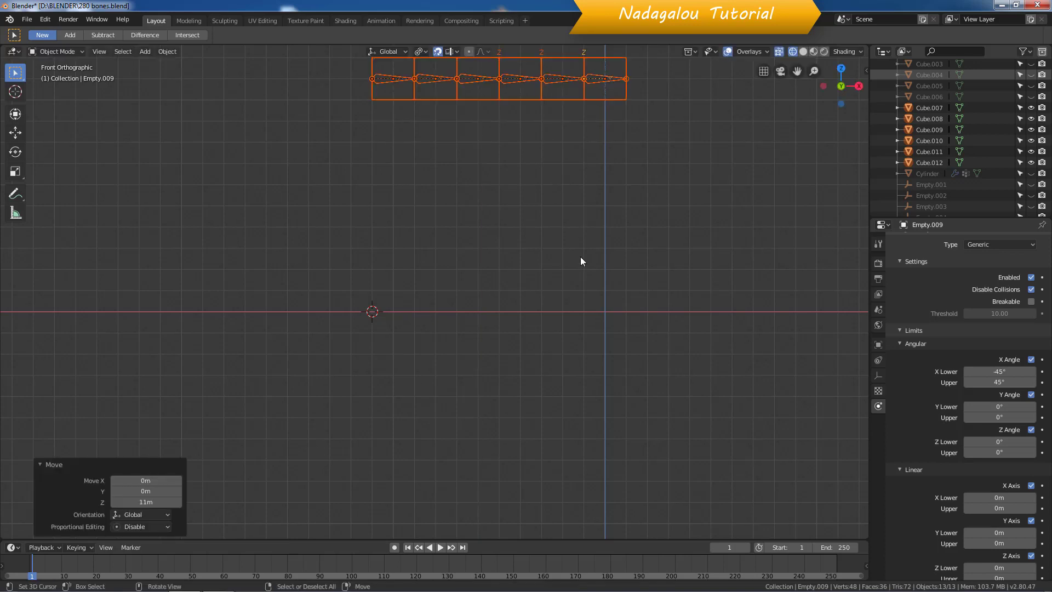
{"action": "key", "text": "alt+a"}
Replay the simulation twice with the chain at its raised position and rewind to the first frame
{"action": "middle_click_drag", "start_coordinate": [596, 280], "coordinate": [588, 433], "text": "shift"}
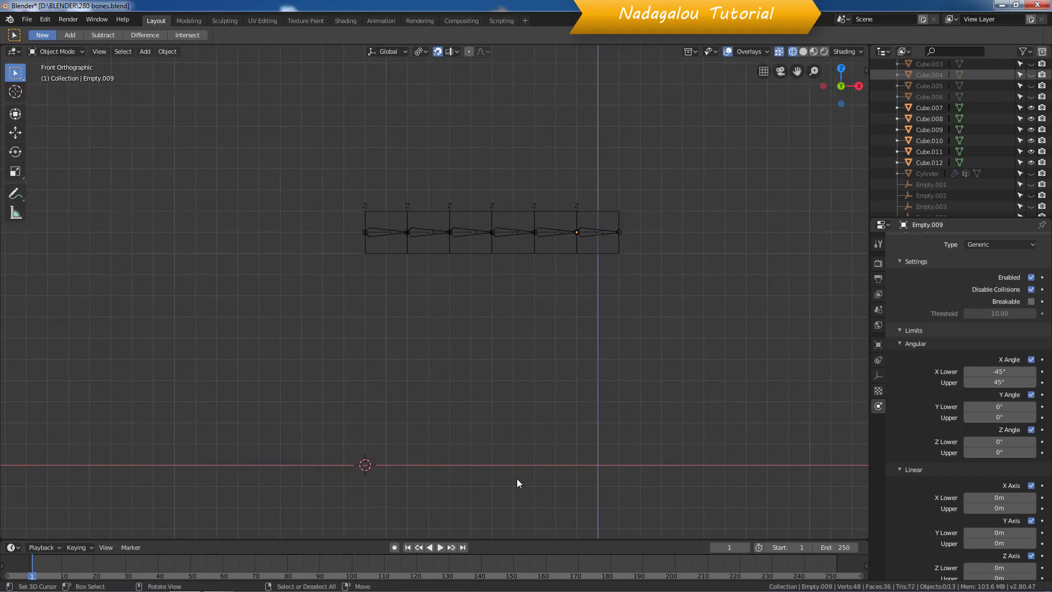
{"action": "left_click", "coordinate": [442, 548]}
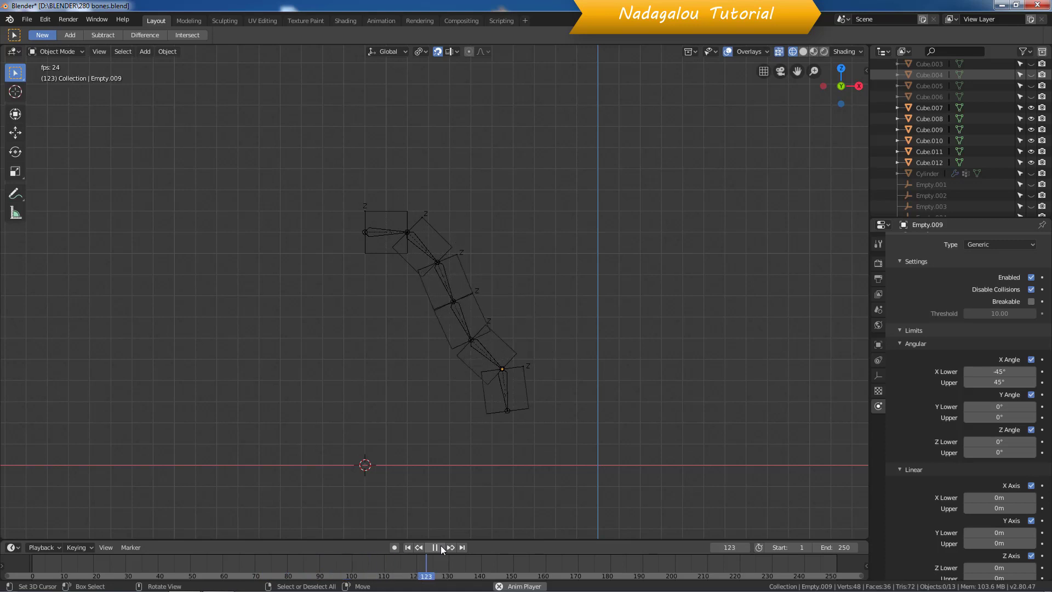
{"action": "left_click", "coordinate": [441, 546]}
{"action": "left_click", "coordinate": [408, 547]}
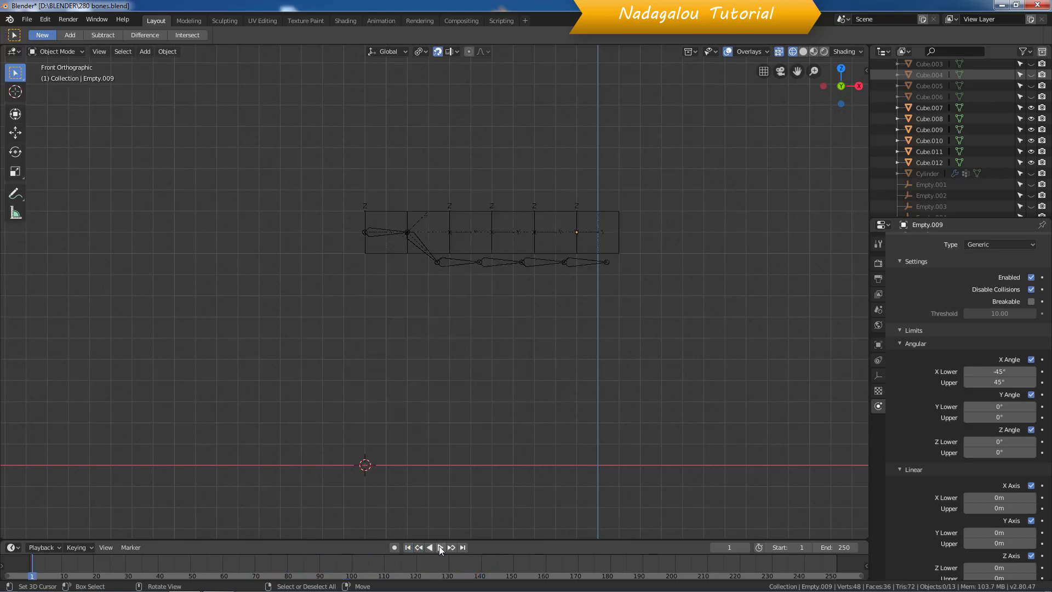
{"action": "left_click", "coordinate": [439, 547]}
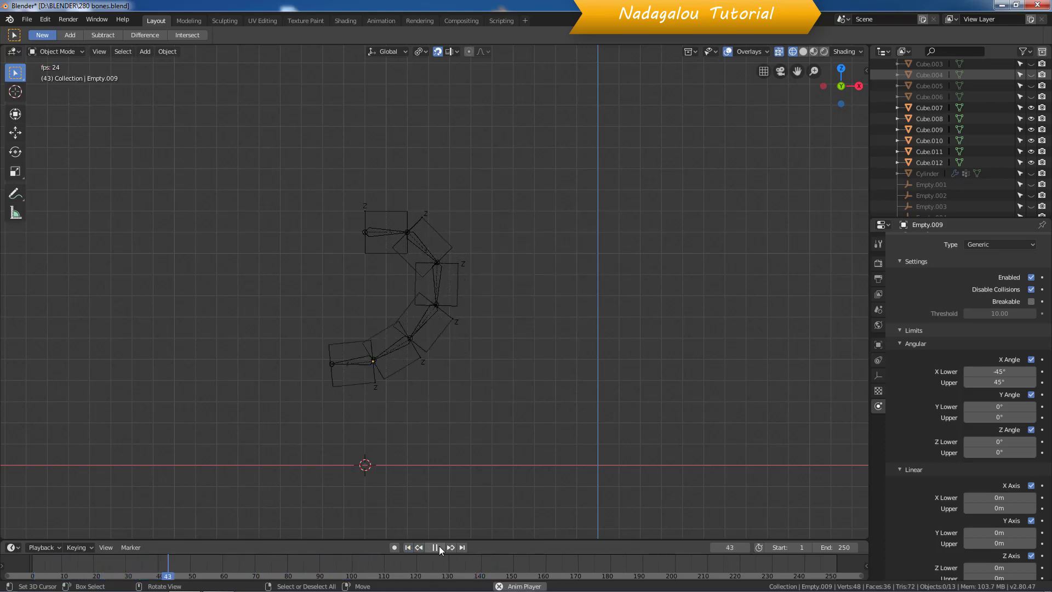
{"action": "left_click", "coordinate": [439, 547]}
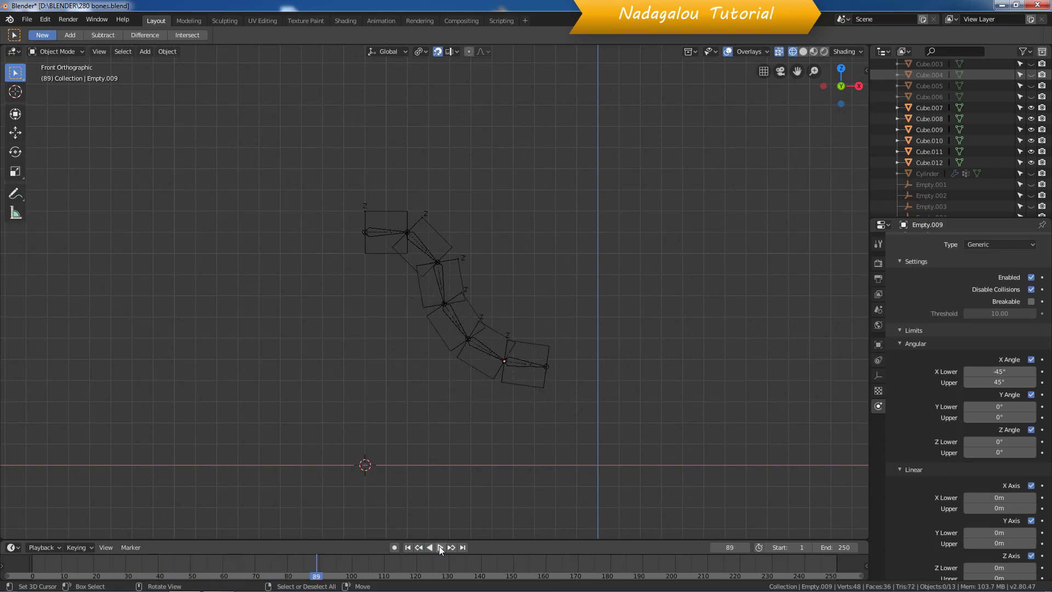
{"action": "left_click", "coordinate": [412, 547]}
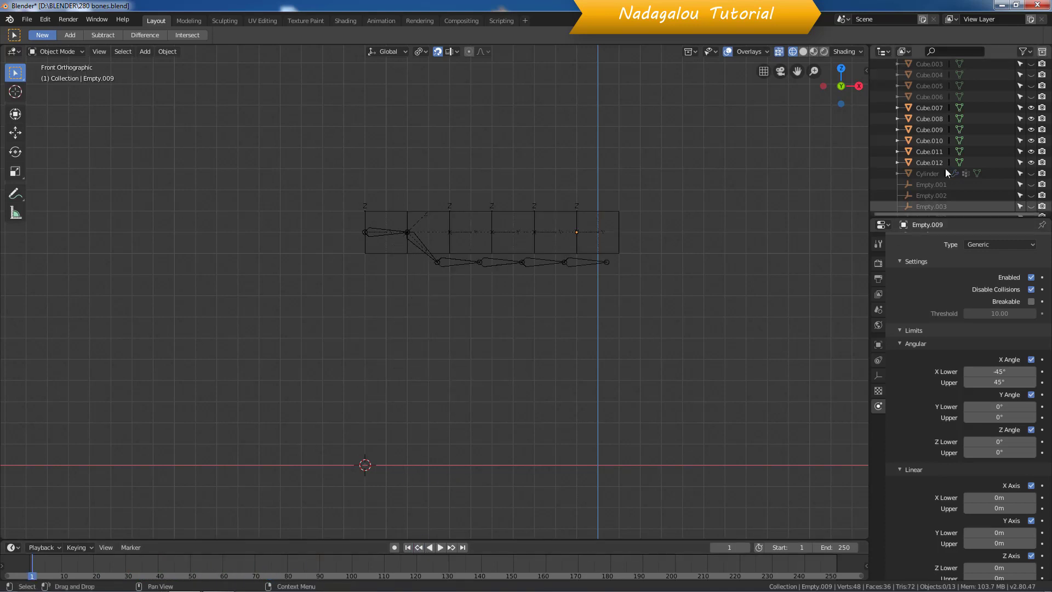
Reveal all hidden objects to compare their position with the chain, hide them again and reset playback to frame 1
{"action": "key", "text": "alt+h"}
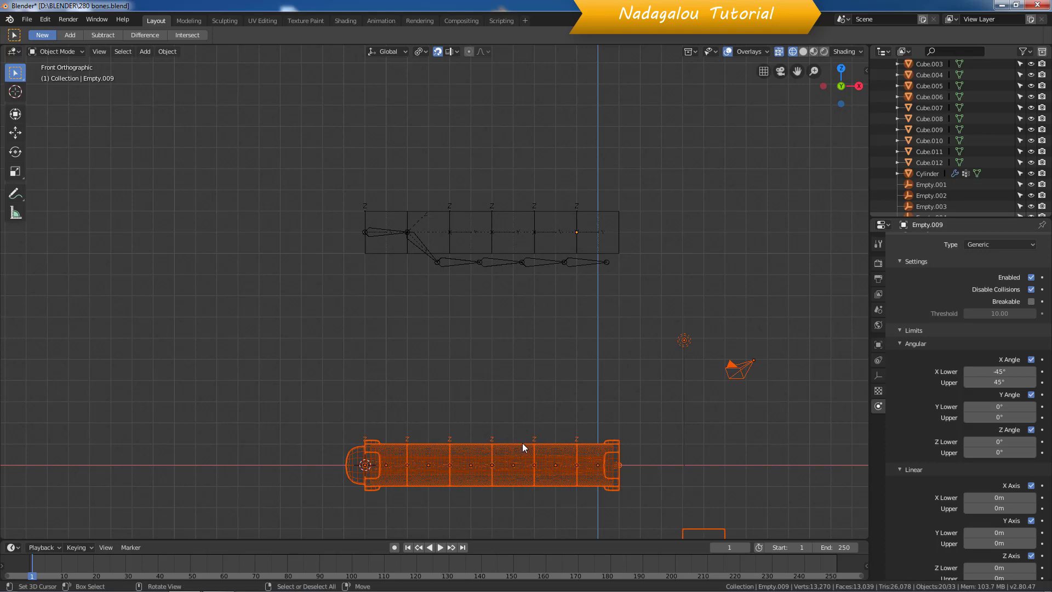
{"action": "key", "text": "h"}
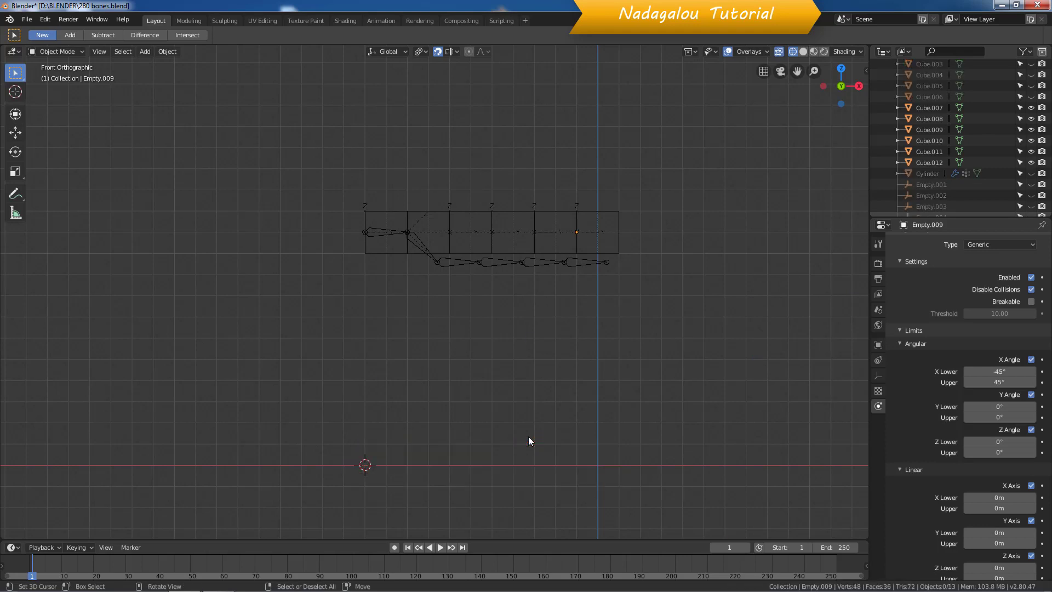
{"action": "left_click", "coordinate": [408, 547]}
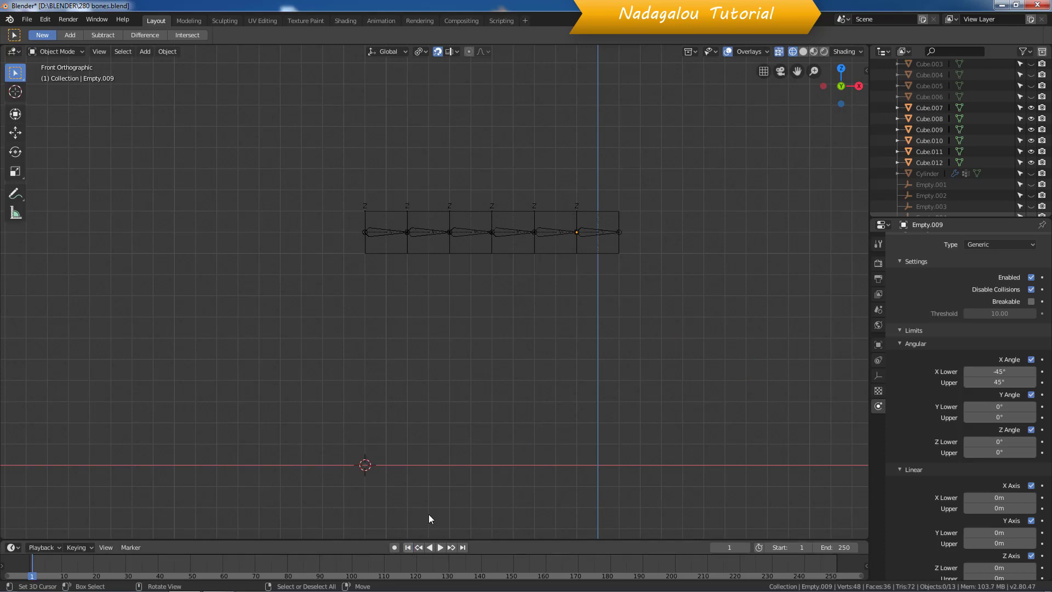
Raise all cubes, empties and the armature another 7 m along the global Z axis and clear the selection
{"action": "key", "text": "b"}
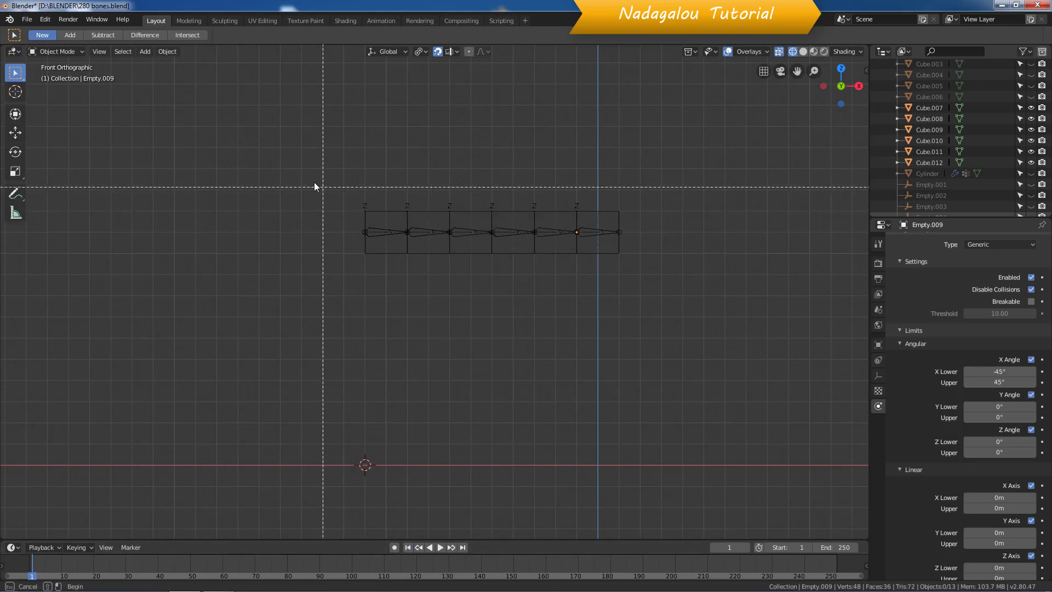
{"action": "left_click_drag", "start_coordinate": [316, 183], "coordinate": [702, 304]}
{"action": "key", "text": "g"}
{"action": "key", "text": "z"}
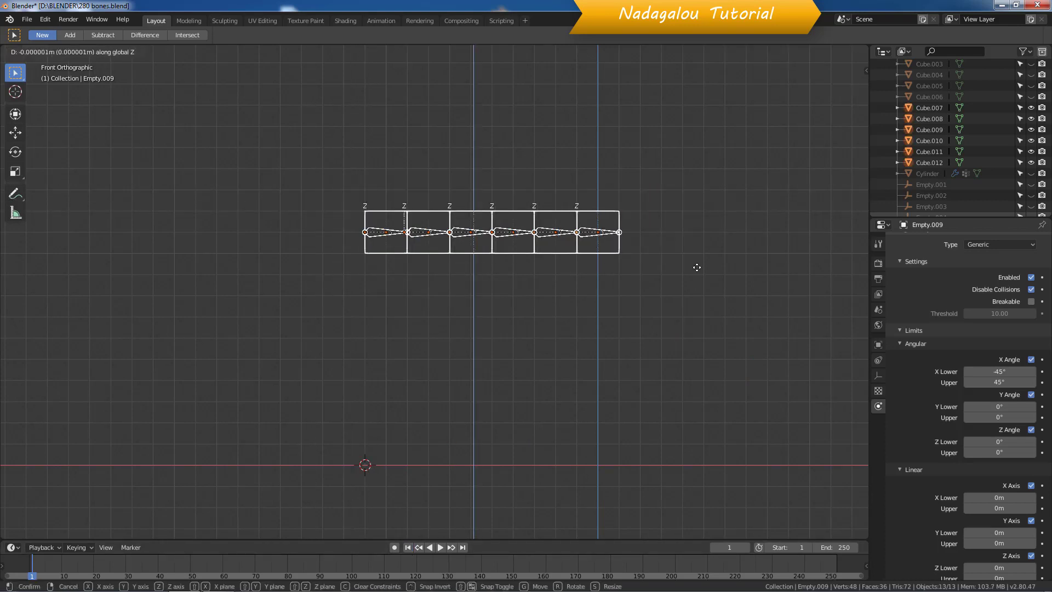
{"action": "left_click", "coordinate": [677, 159]}
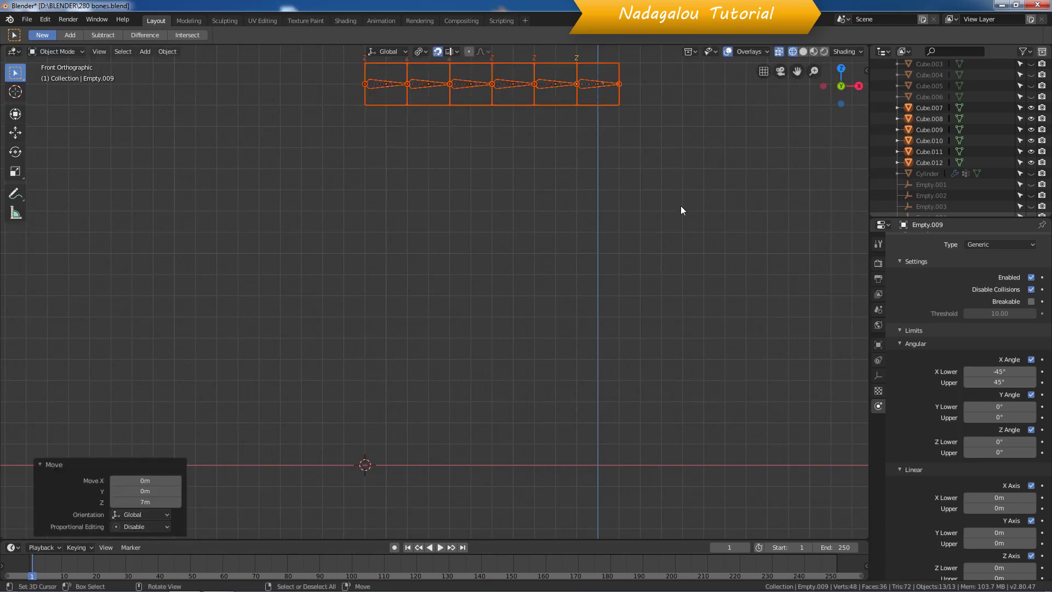
{"action": "middle_click_drag", "start_coordinate": [675, 223], "coordinate": [660, 376], "text": "shift"}
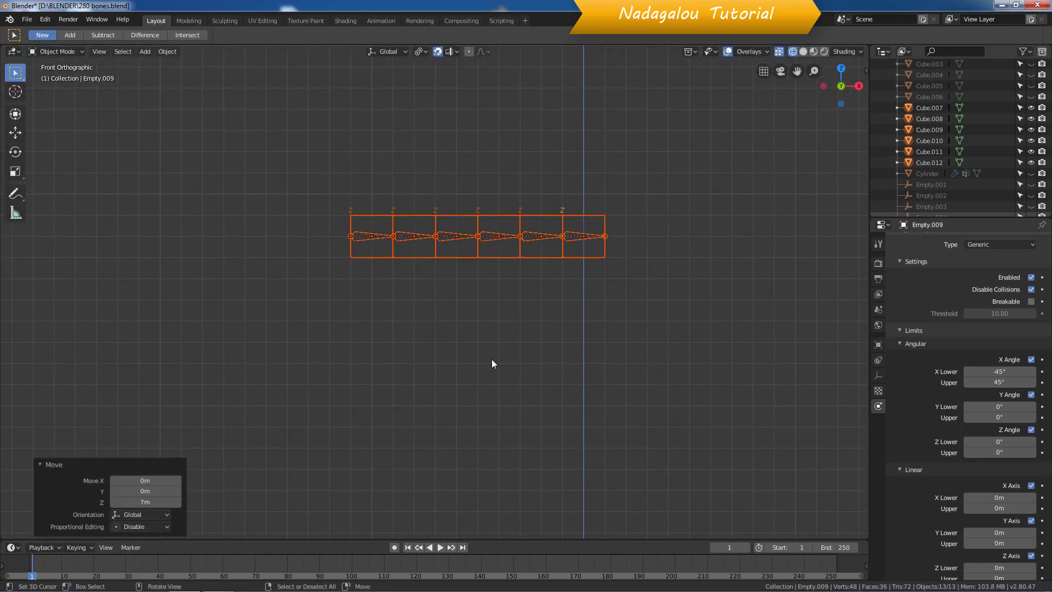
{"action": "key", "text": "alt+a"}
Run the simulation twice from a slightly tilted view to check the joints' motion, and rewind to frame 1
{"action": "middle_click_drag", "start_coordinate": [559, 326], "coordinate": [559, 341]}
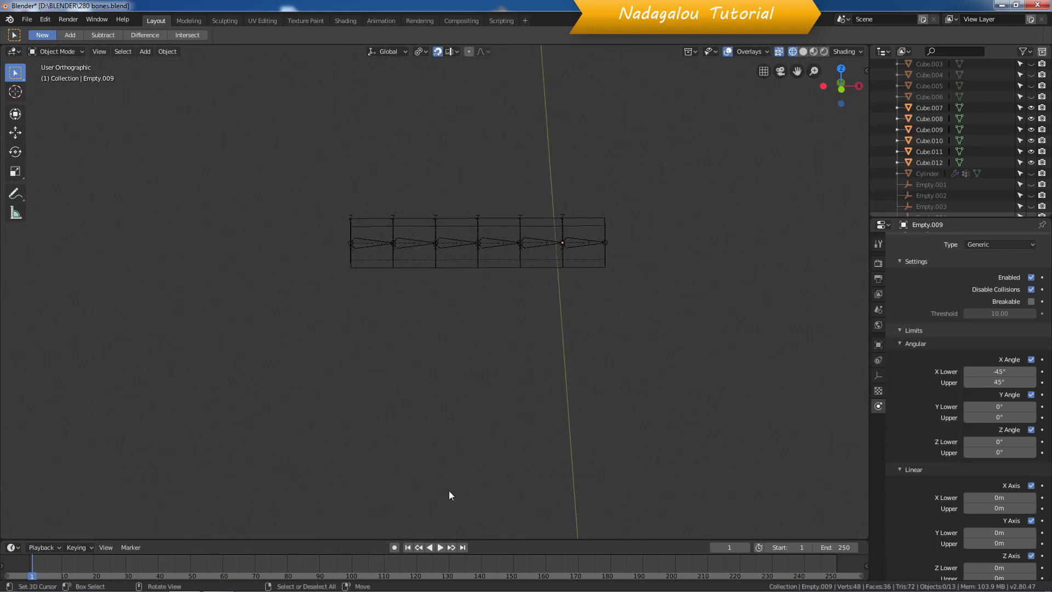
{"action": "left_click", "coordinate": [440, 547]}
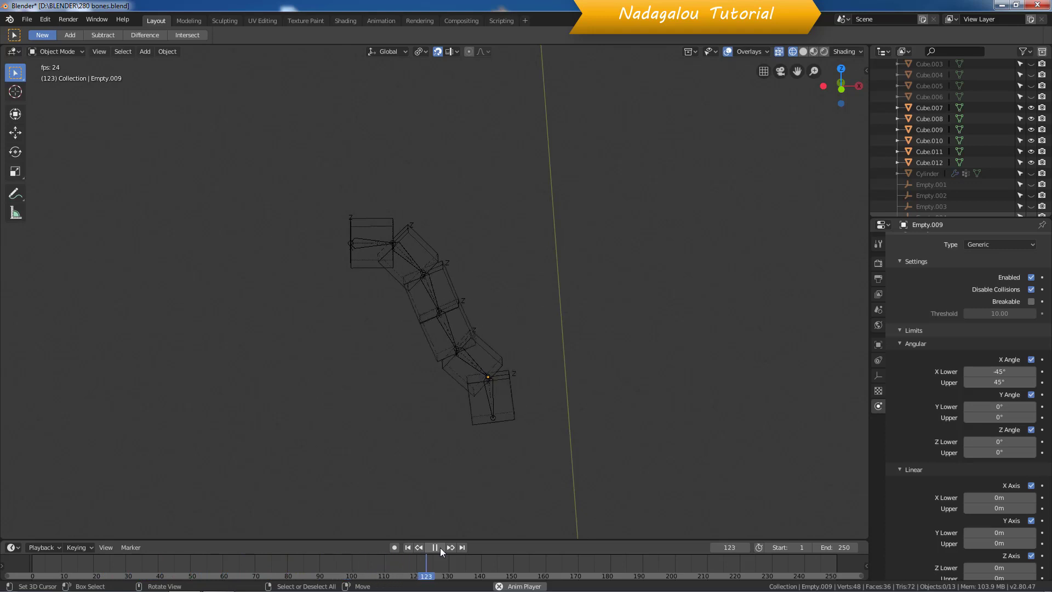
{"action": "left_click", "coordinate": [439, 548]}
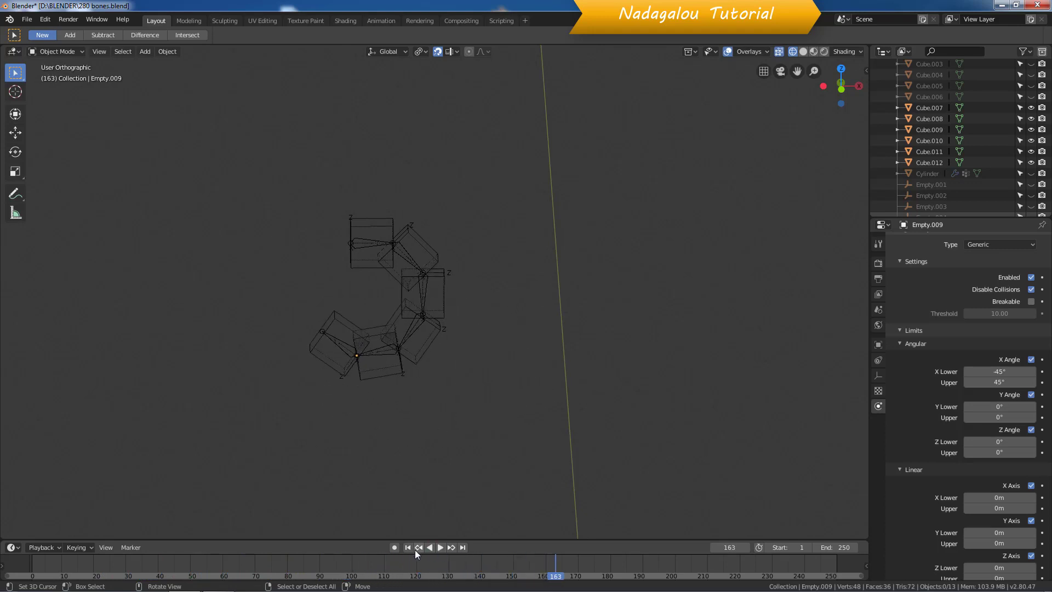
{"action": "left_click", "coordinate": [408, 547]}
{"action": "left_click", "coordinate": [442, 548]}
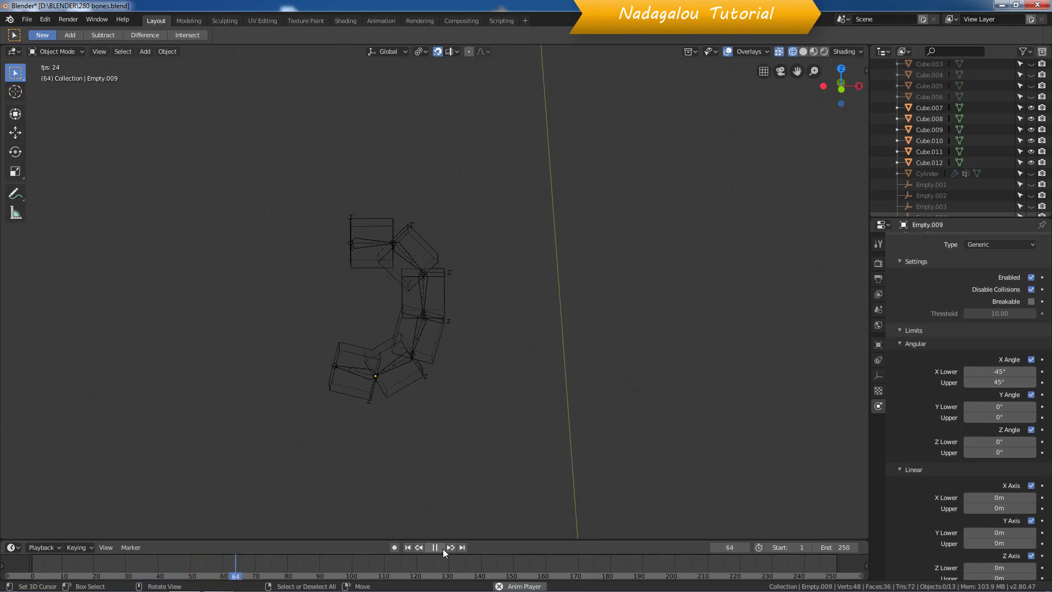
{"action": "left_click", "coordinate": [443, 548]}
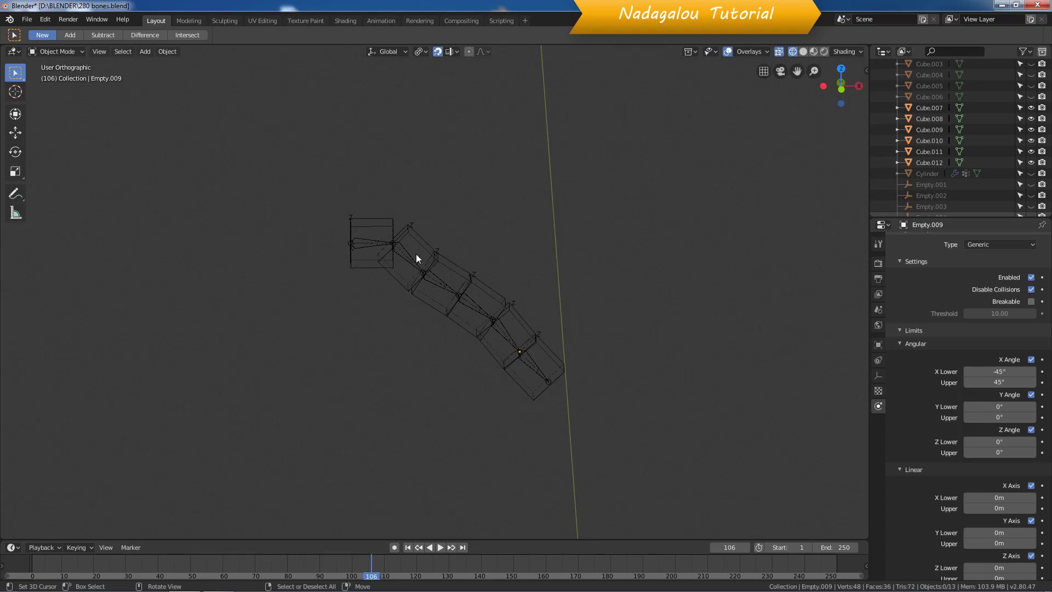
{"action": "left_click", "coordinate": [409, 547]}
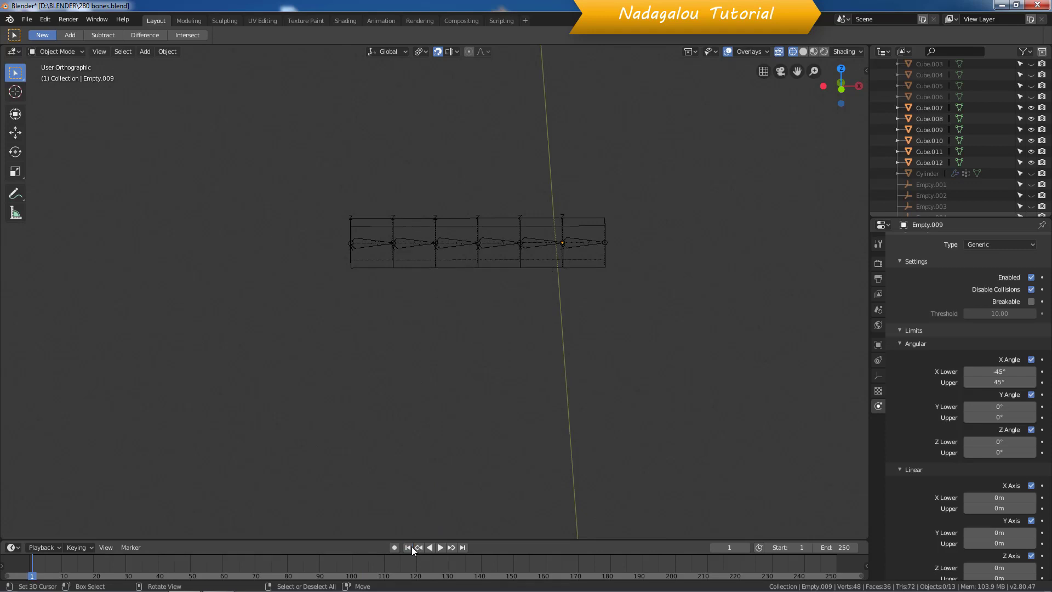
Reveal all hidden objects and hide only the raised chain of cubes, empties and armature
{"action": "scroll", "coordinate": [481, 373], "scroll_direction": "down", "scroll_amount": 1}
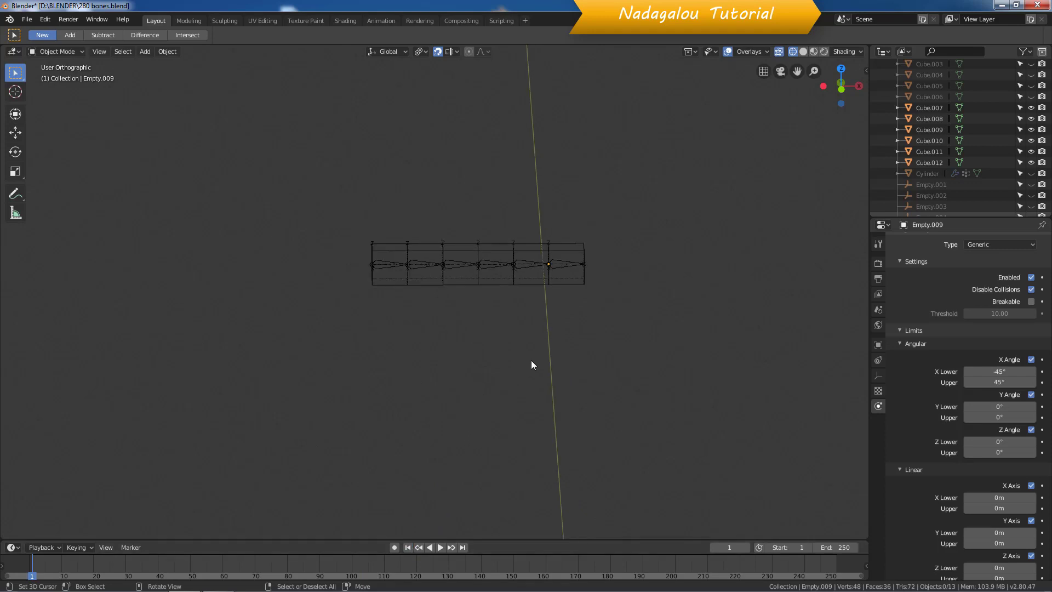
{"action": "scroll", "coordinate": [549, 351], "scroll_direction": "down", "scroll_amount": 1}
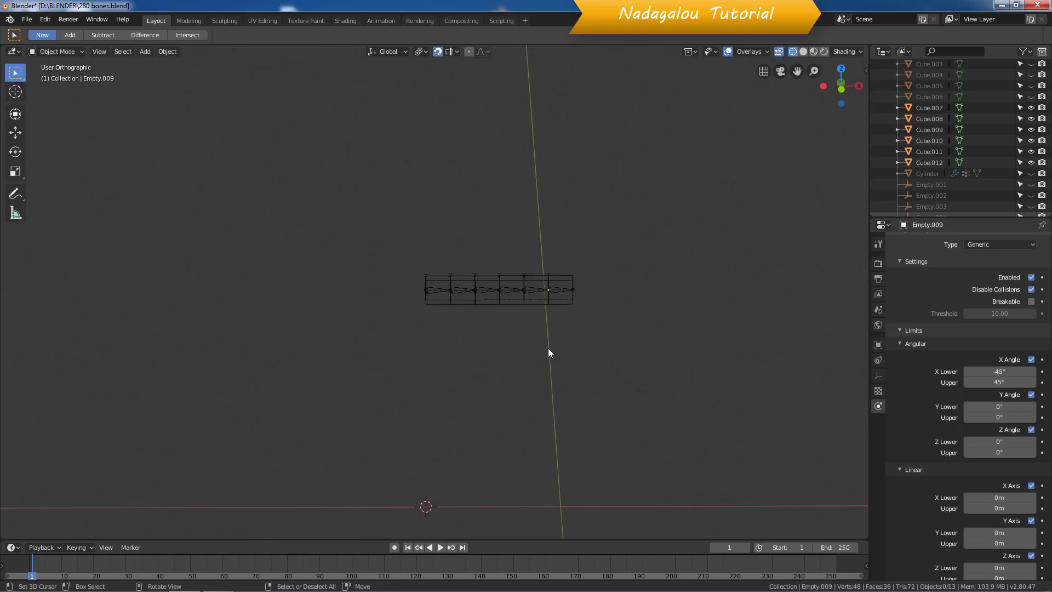
{"action": "key", "text": "b"}
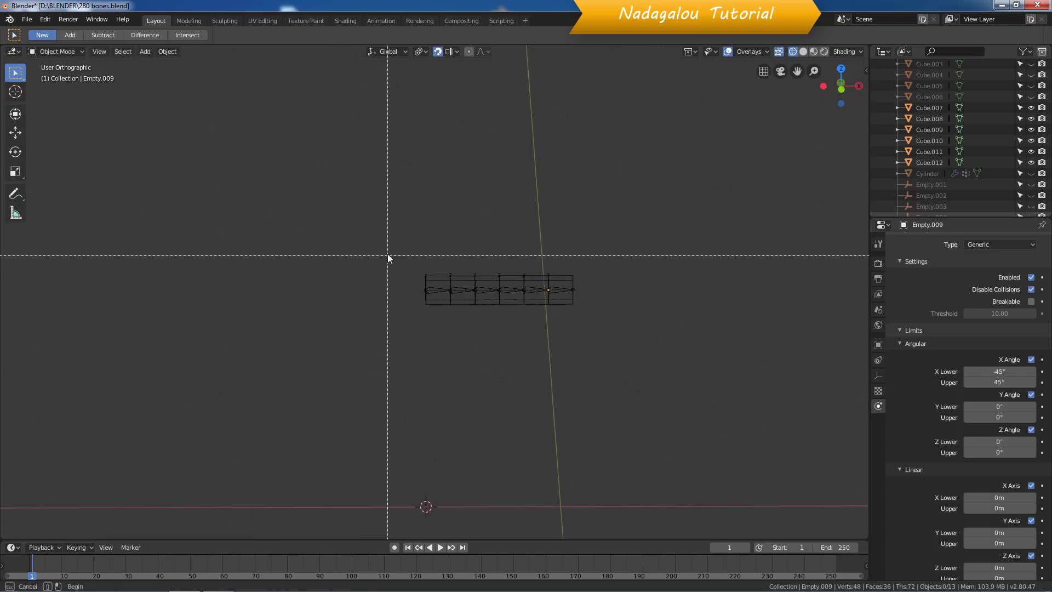
{"action": "left_click_drag", "start_coordinate": [394, 252], "coordinate": [595, 321]}
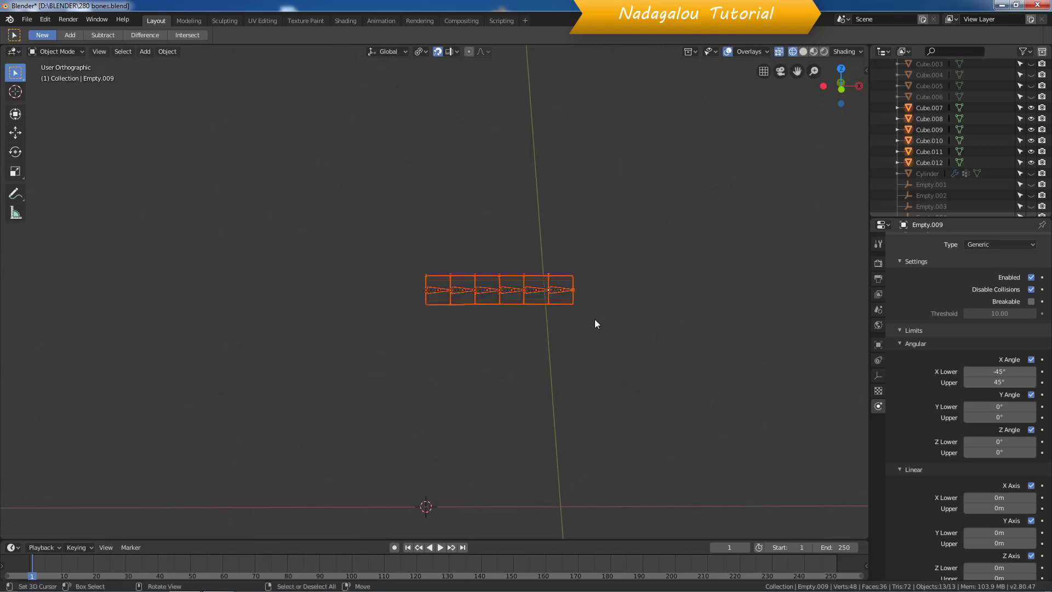
{"action": "key", "text": "alt+h"}
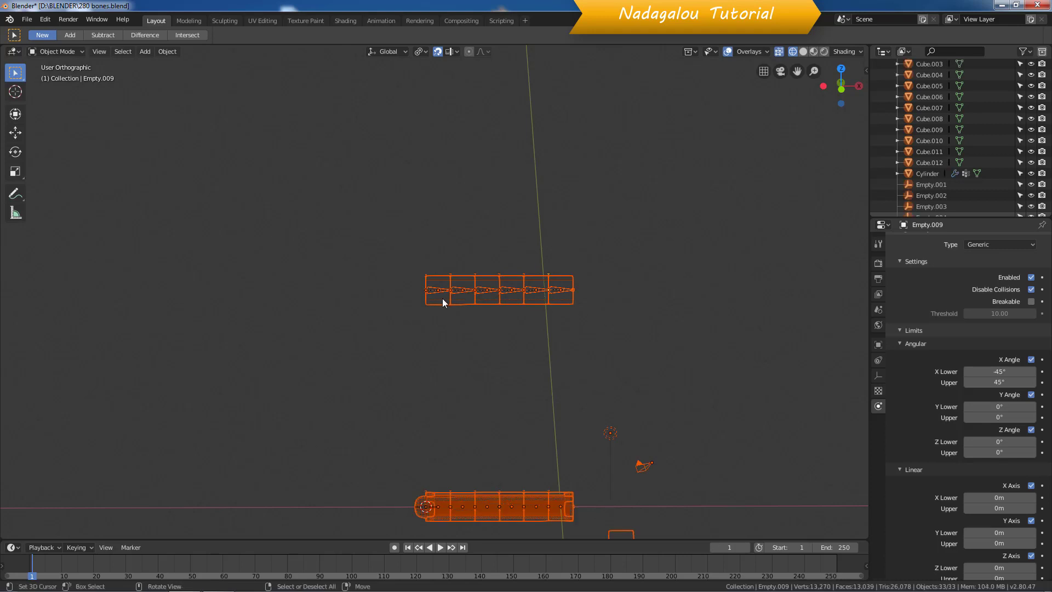
{"action": "key", "text": "alt+a"}
{"action": "key", "text": "b"}
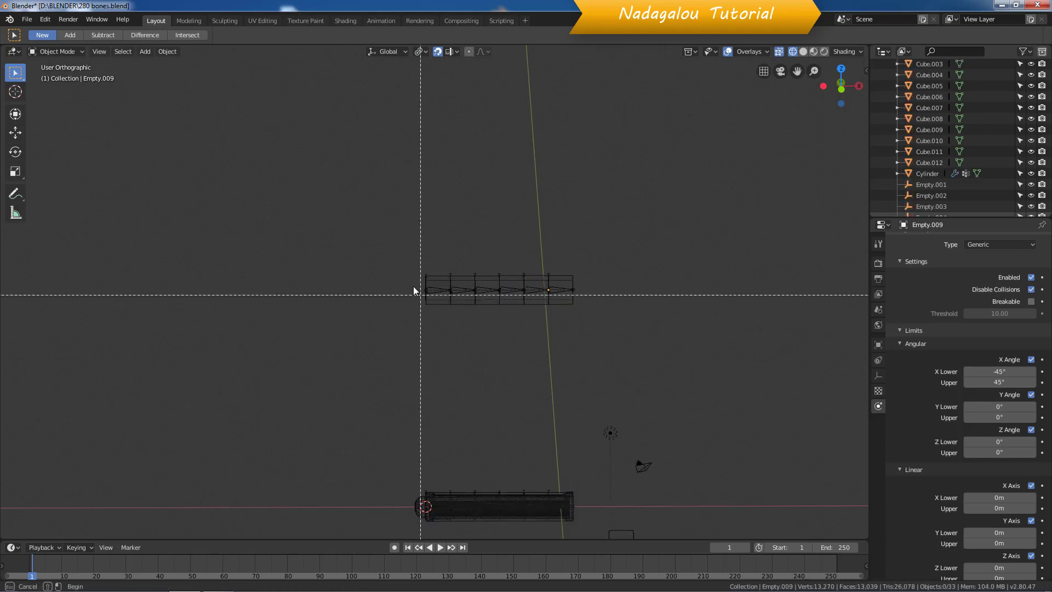
{"action": "left_click_drag", "start_coordinate": [398, 249], "coordinate": [654, 335]}
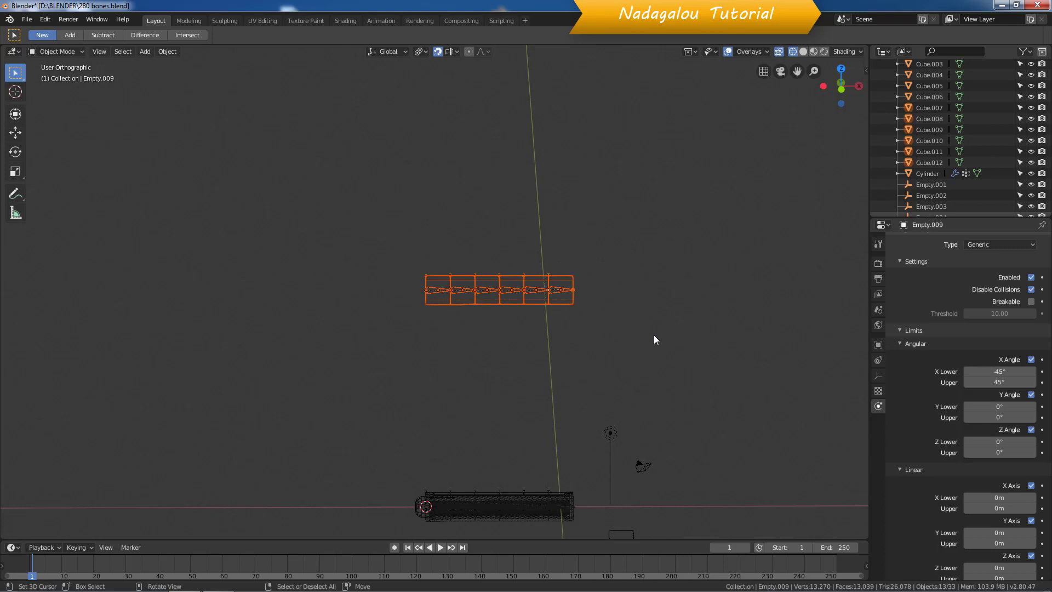
{"action": "key", "text": "h"}
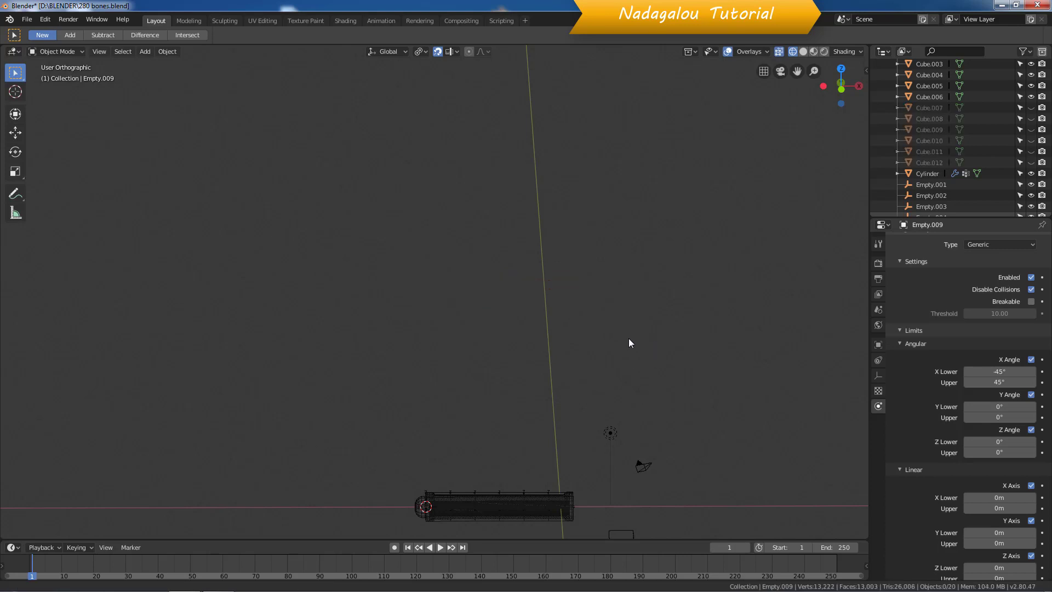
Switch the viewport to solid shading and hide the six connected cubes that enclose the cylinder
{"action": "middle_click_drag", "start_coordinate": [629, 337], "coordinate": [573, 133], "text": "shift"}
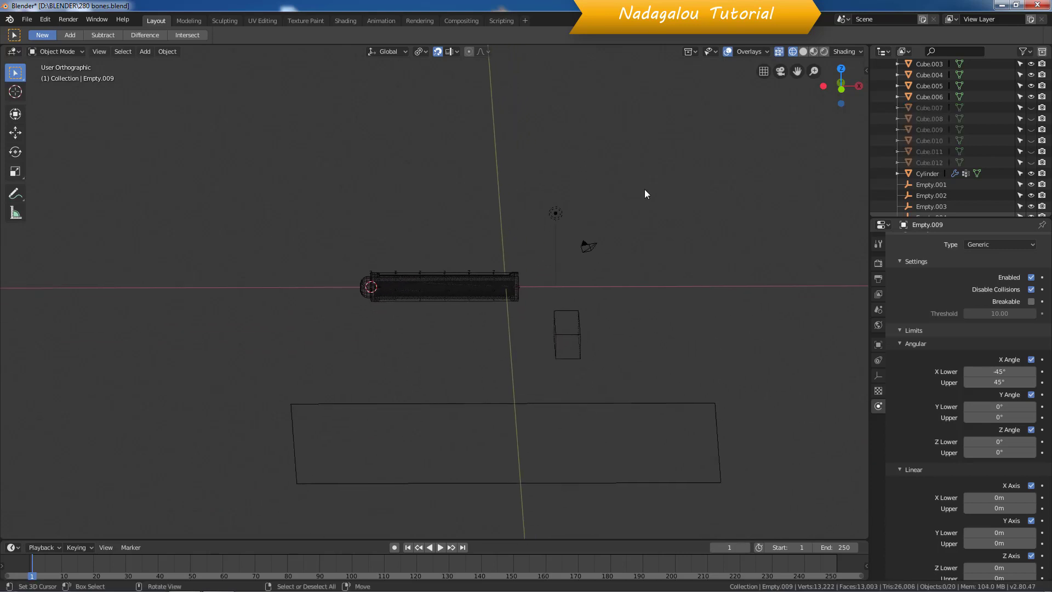
{"action": "left_click", "coordinate": [803, 52]}
{"action": "scroll", "coordinate": [530, 281], "scroll_direction": "up", "scroll_amount": 4}
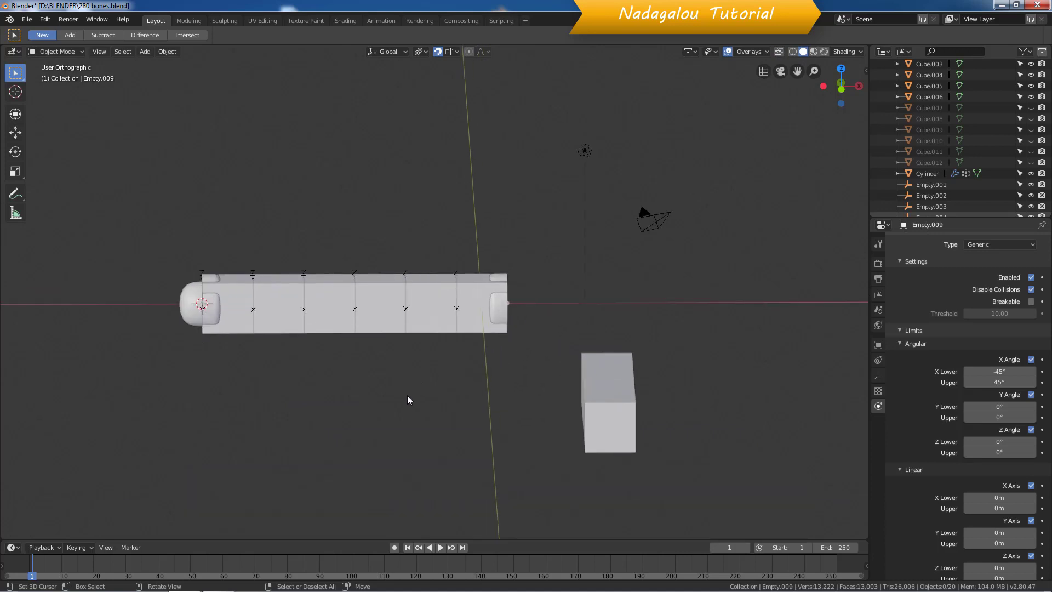
{"action": "middle_click_drag", "start_coordinate": [408, 399], "coordinate": [554, 391]}
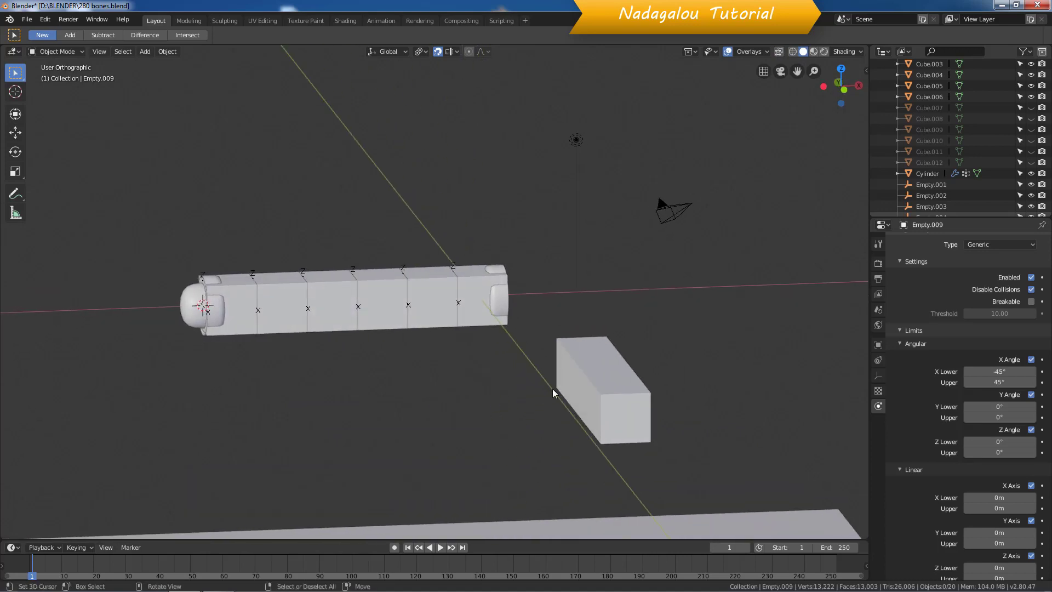
{"action": "left_click", "coordinate": [479, 281]}
{"action": "left_click", "coordinate": [414, 278], "text": "shift"}
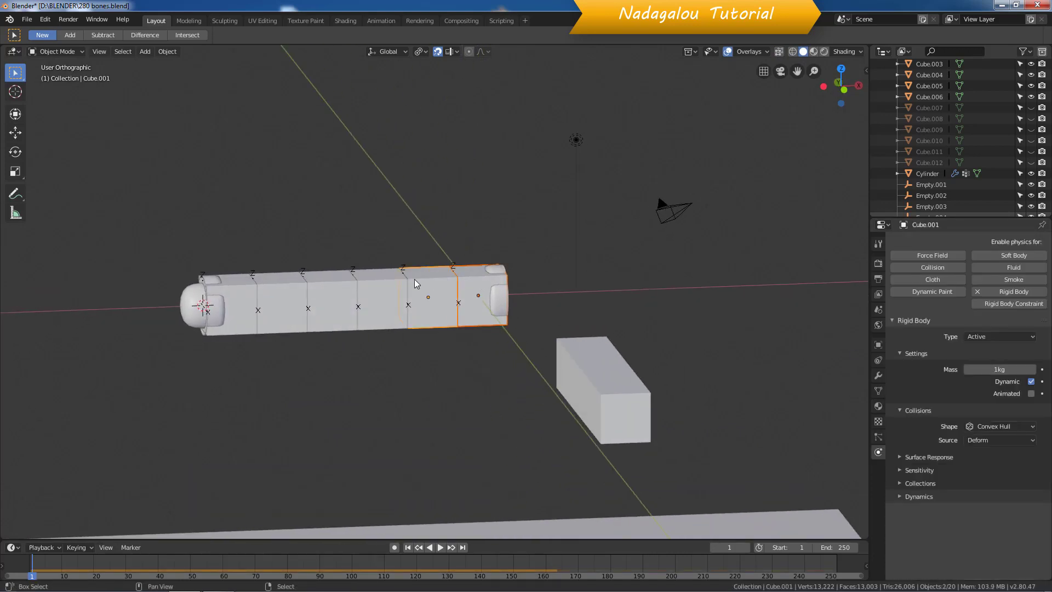
{"action": "left_click", "coordinate": [344, 281], "text": "shift"}
{"action": "left_click", "coordinate": [265, 284], "text": "shift"}
{"action": "left_click", "coordinate": [229, 281], "text": "shift"}
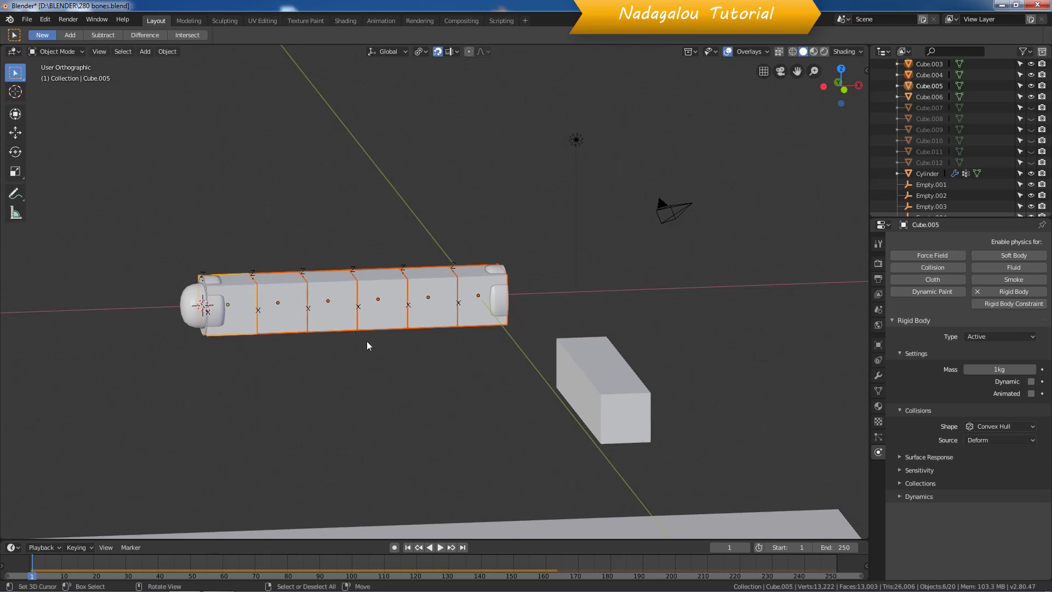
{"action": "key", "text": "ctrl+shift+KP_Add"}
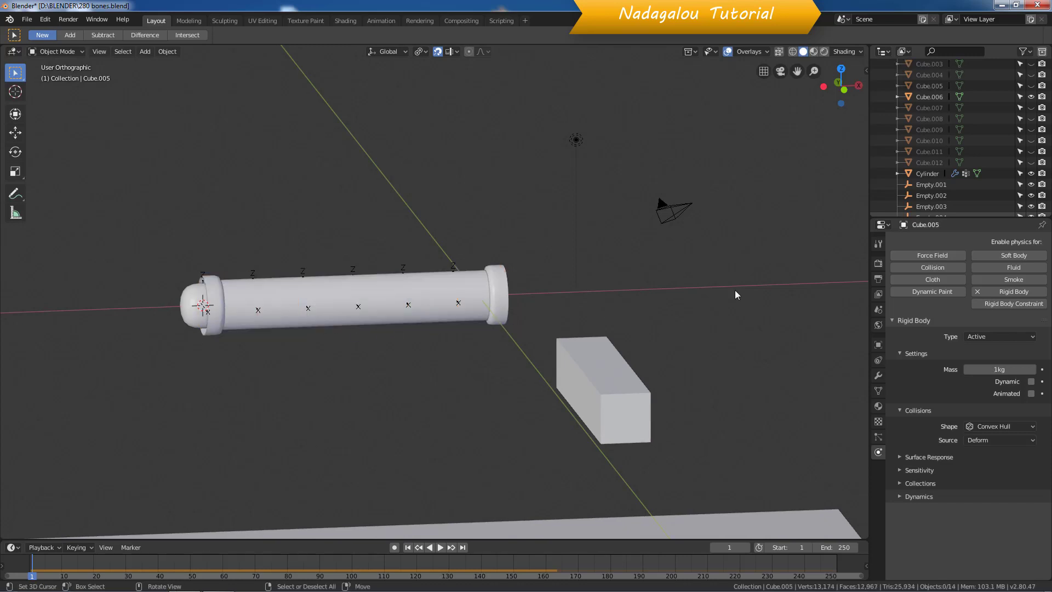
Show the materials with LookDev shading and hide the objects cable and cheveux
{"action": "scroll", "coordinate": [975, 170], "scroll_direction": "down", "scroll_amount": 2}
{"action": "left_click", "coordinate": [814, 52]}
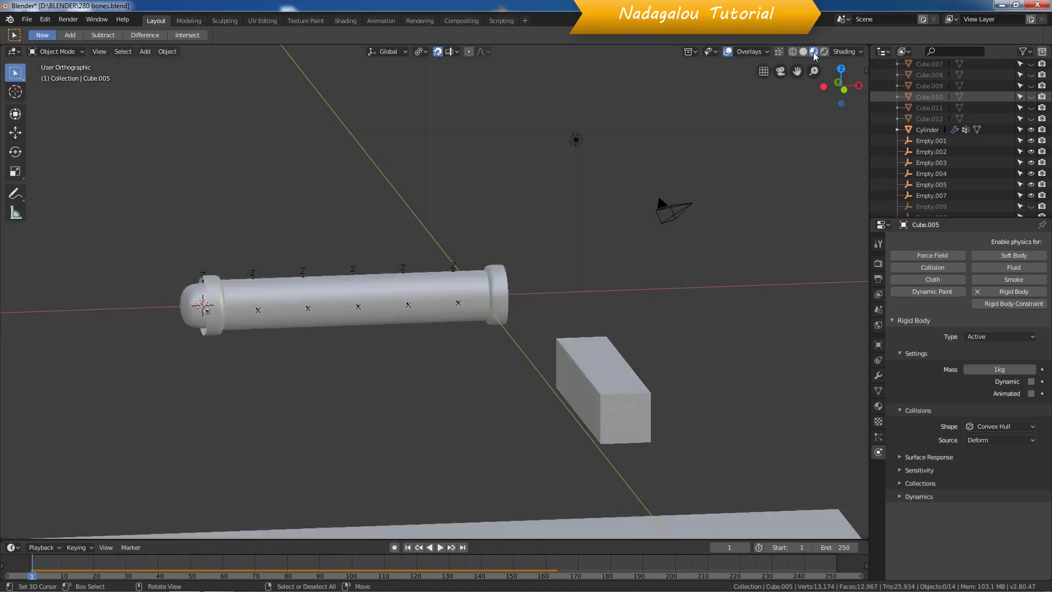
{"action": "scroll", "coordinate": [987, 187], "scroll_direction": "down", "scroll_amount": 4}
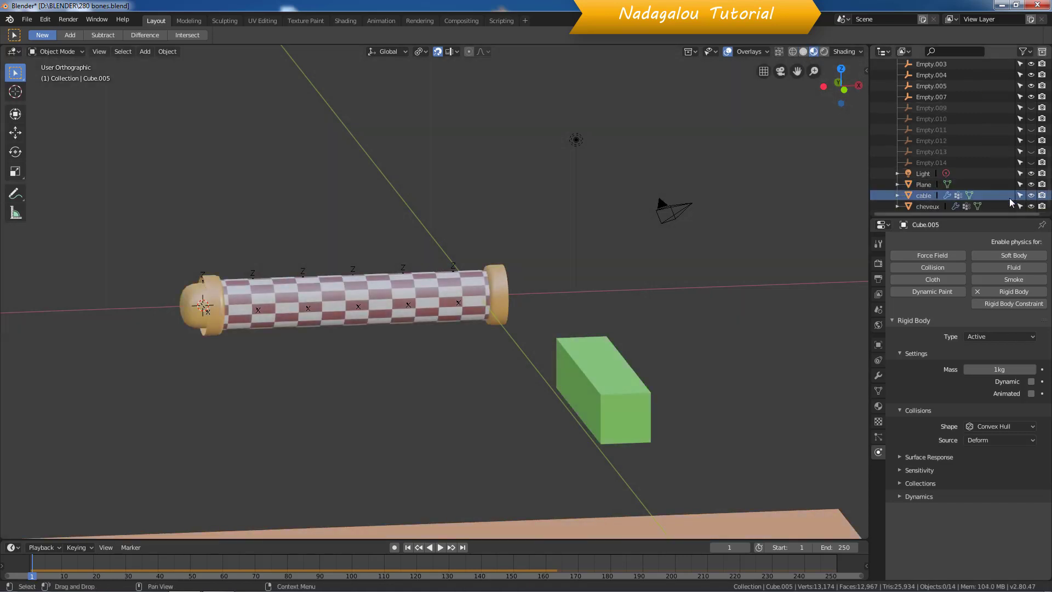
{"action": "scroll", "coordinate": [1011, 202], "scroll_direction": "up", "scroll_amount": 4}
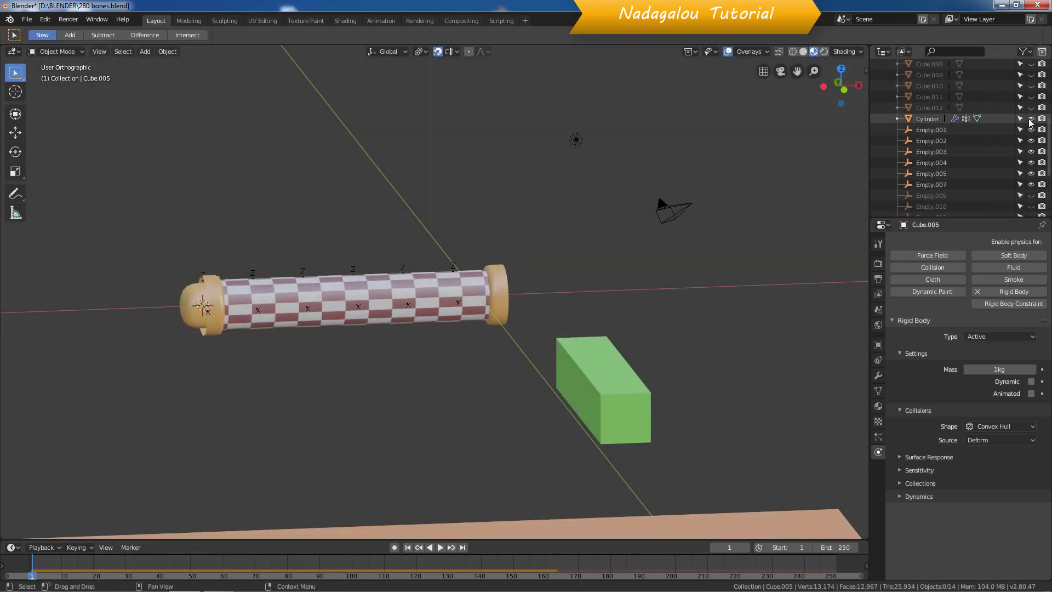
{"action": "scroll", "coordinate": [1032, 198], "scroll_direction": "down", "scroll_amount": 4}
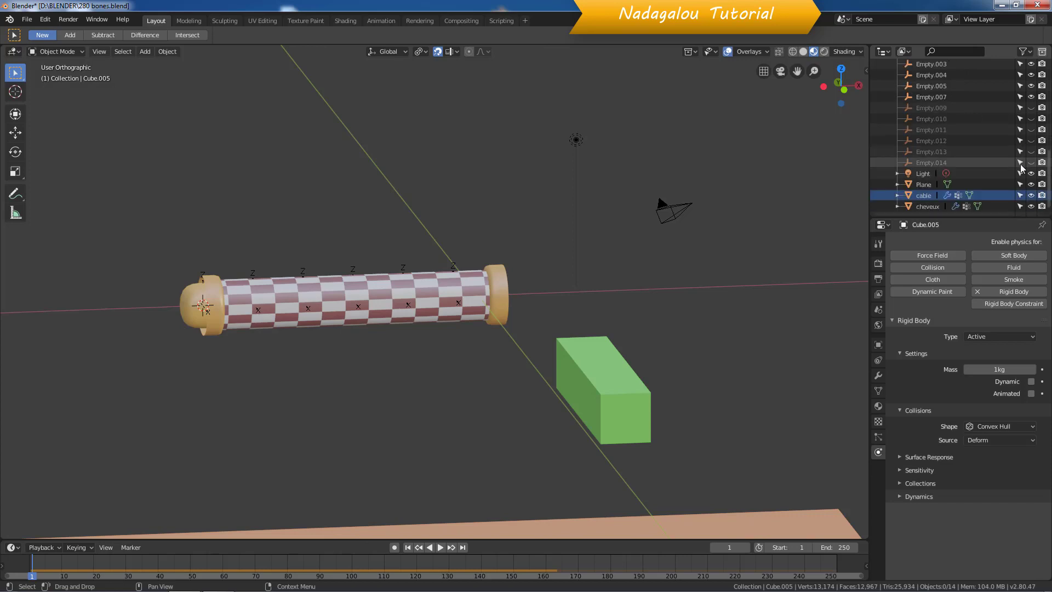
{"action": "left_click", "coordinate": [1031, 195]}
{"action": "left_click", "coordinate": [1031, 206]}
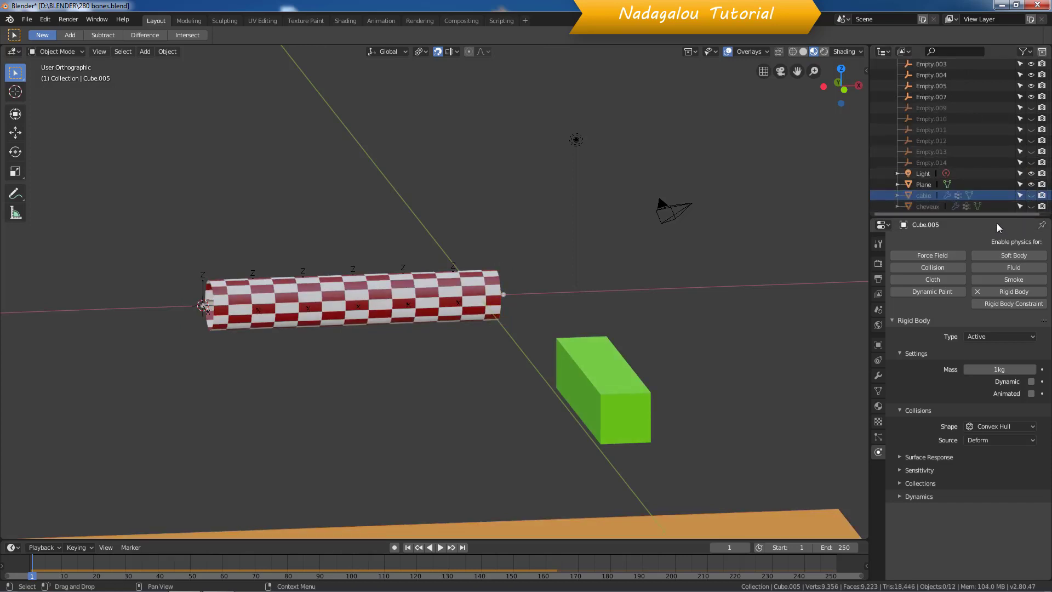
Move the green block -12 m along the global X axis so it sits under the checkered cylinder
{"action": "scroll", "coordinate": [746, 245], "scroll_direction": "down", "scroll_amount": 3}
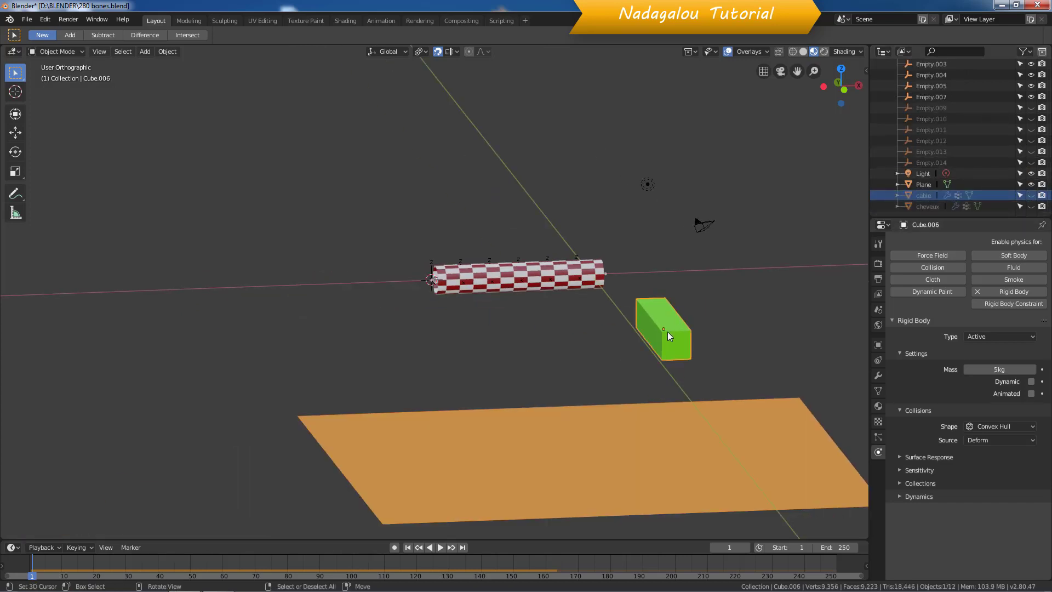
{"action": "key", "text": "g"}
{"action": "key", "text": "x"}
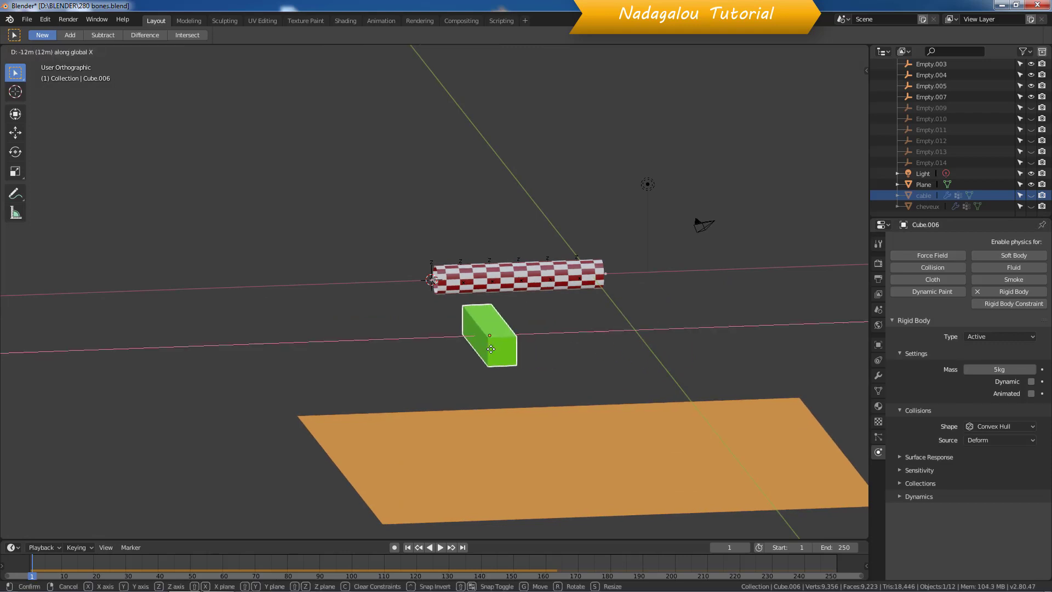
{"action": "left_click", "coordinate": [491, 350]}
{"action": "middle_click_drag", "start_coordinate": [568, 366], "coordinate": [449, 474]}
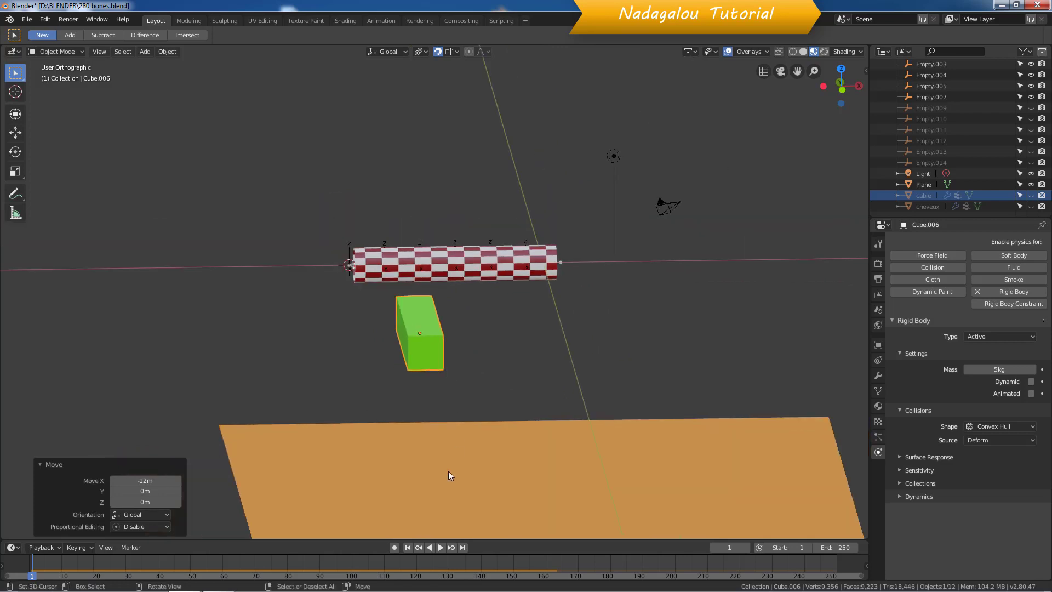
Run the simulation of the cylinder falling onto the block, inspect one joint empty's constraint limits, and rewind to frame 1
{"action": "left_click", "coordinate": [439, 547]}
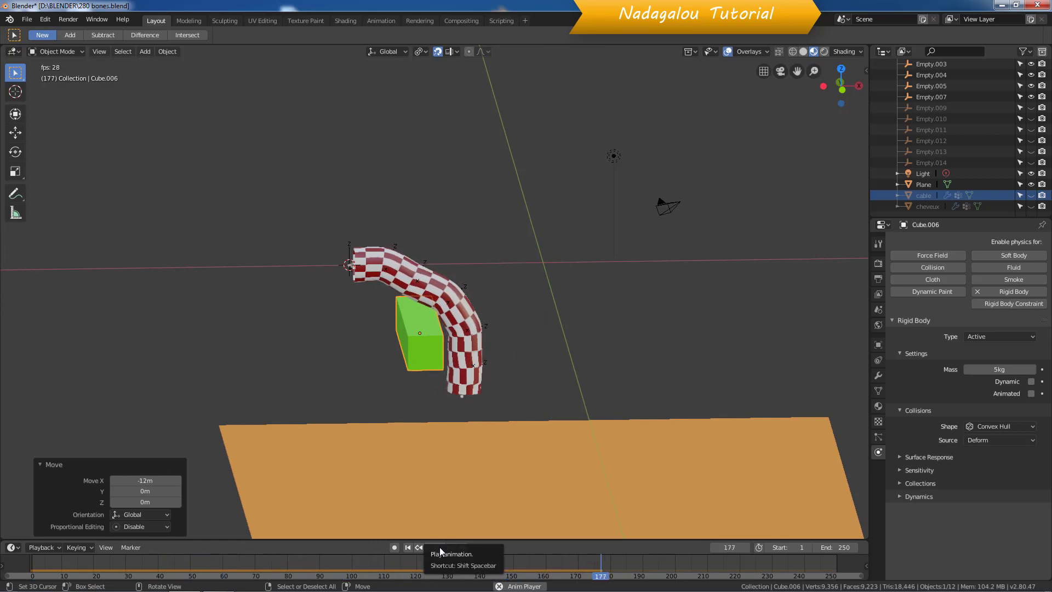
{"action": "left_click", "coordinate": [440, 547]}
{"action": "left_click", "coordinate": [486, 327]}
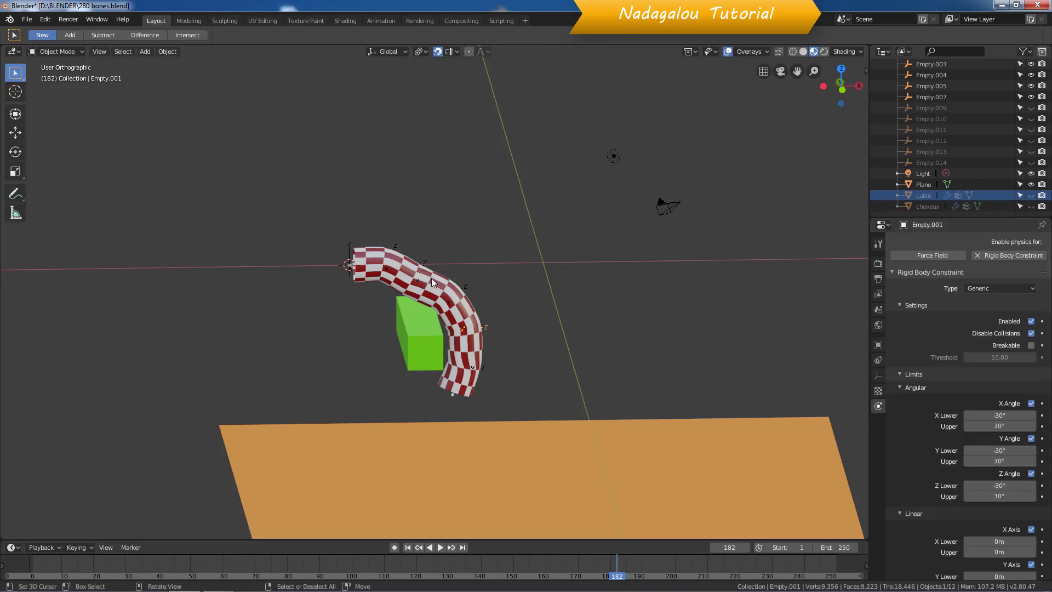
{"action": "left_click", "coordinate": [408, 548]}
Replay the simulation close up, switch to wireframe and select the armature to watch its bones bend, and pause
{"action": "scroll", "coordinate": [504, 380], "scroll_direction": "up", "scroll_amount": 4}
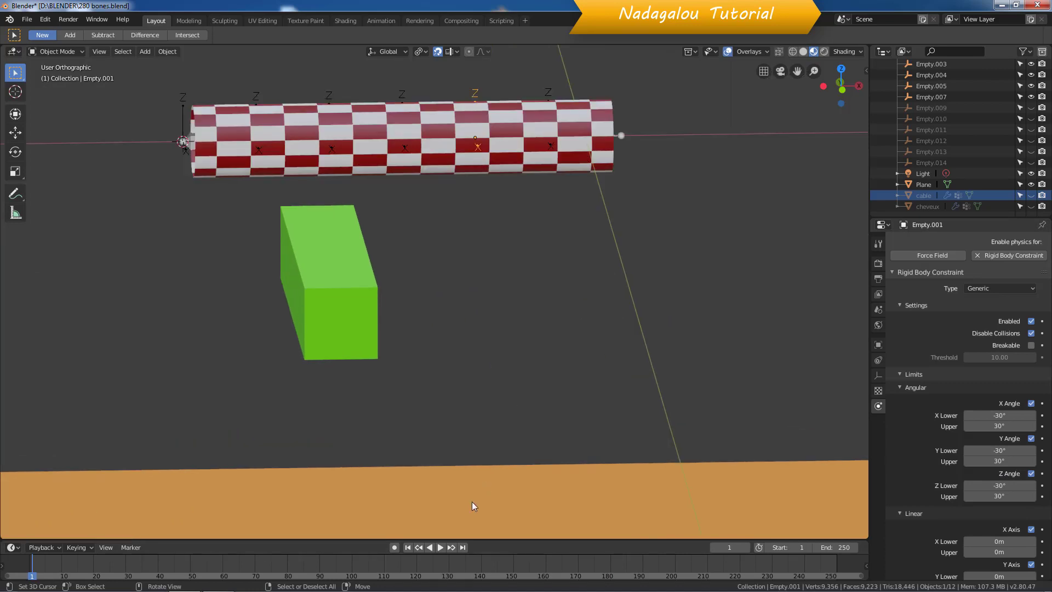
{"action": "left_click", "coordinate": [440, 547]}
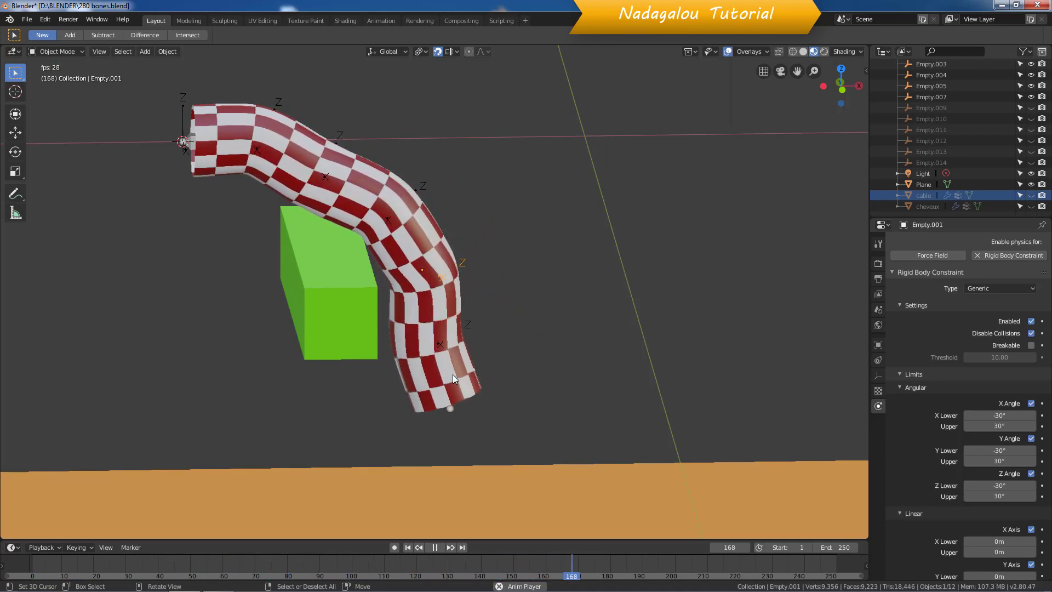
{"action": "left_click", "coordinate": [789, 52]}
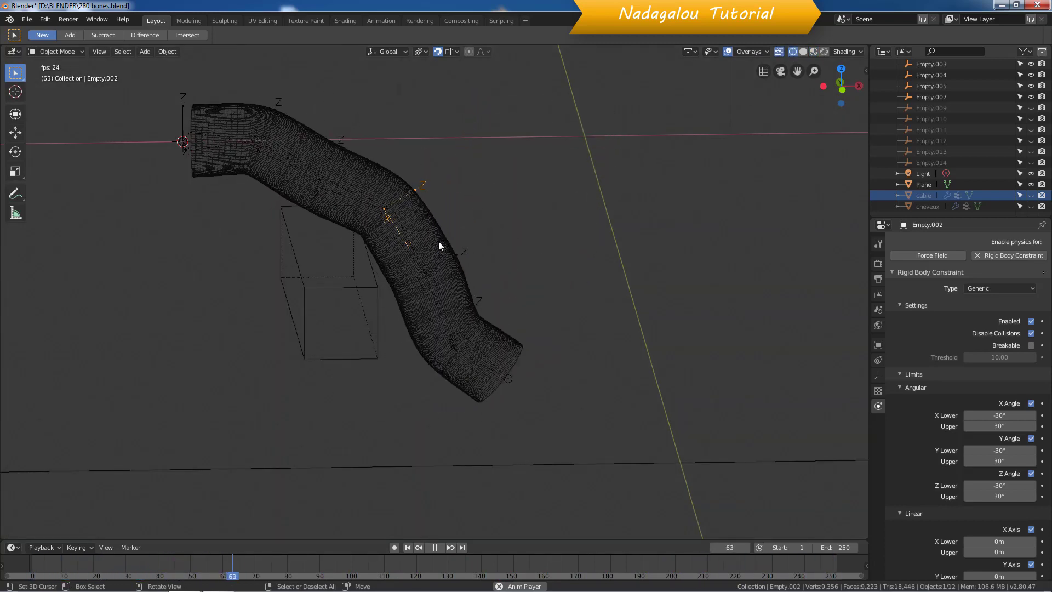
{"action": "left_click", "coordinate": [393, 209]}
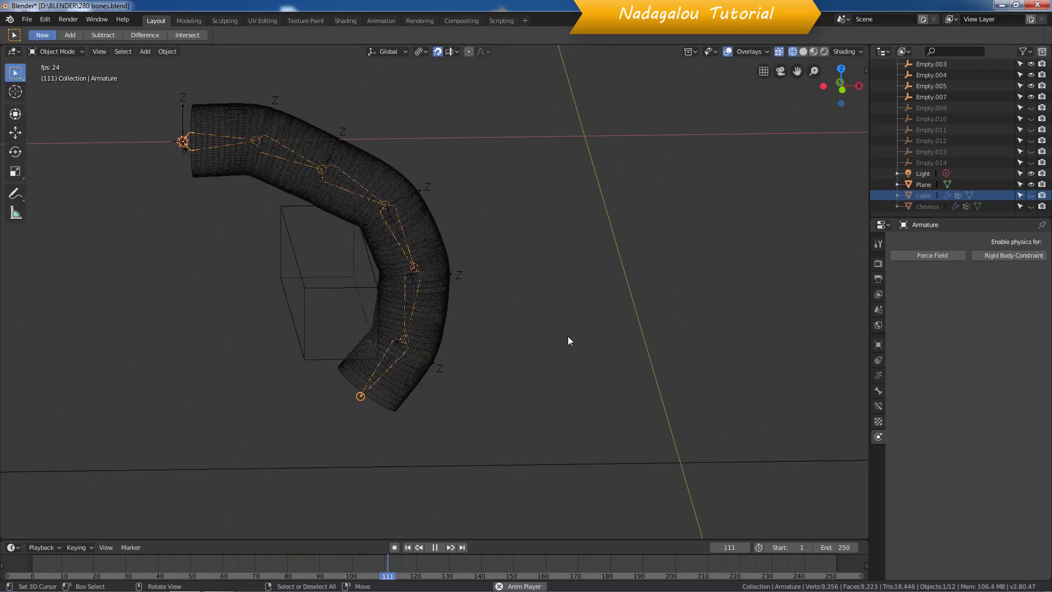
{"action": "left_click", "coordinate": [436, 549]}
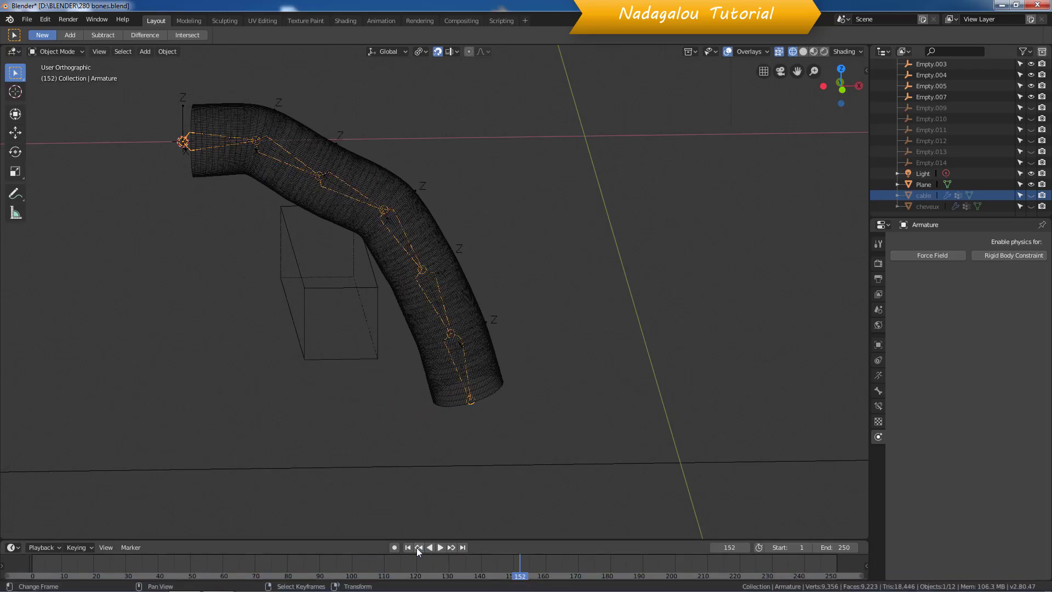
Replay the wireframe simulation from the first frame with the armature selected, stop it and rewind
{"action": "key", "text": "shift+Left"}
{"action": "left_click", "coordinate": [441, 547]}
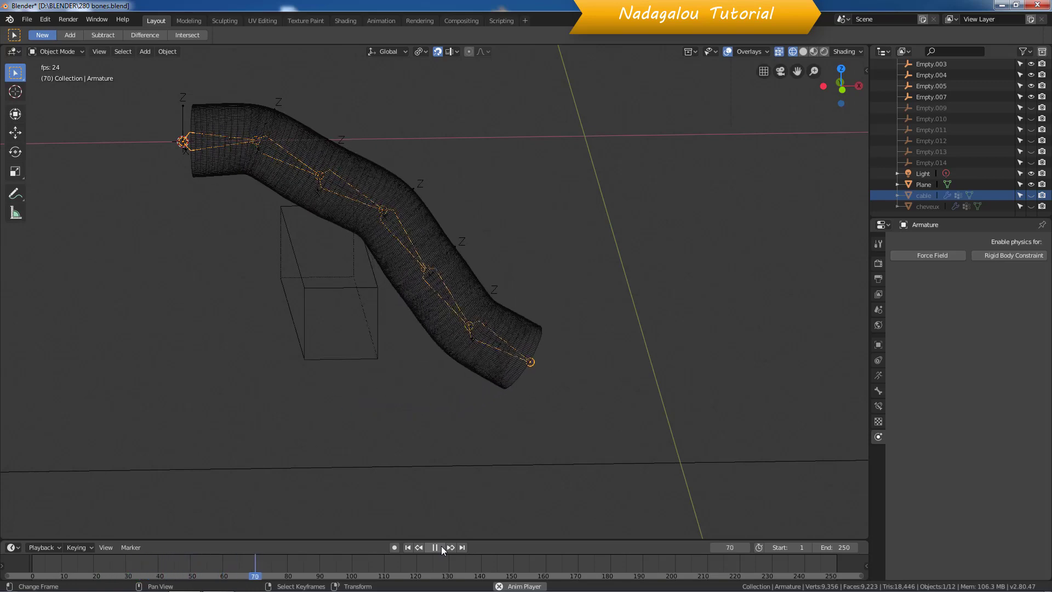
{"action": "left_click", "coordinate": [437, 547]}
{"action": "left_click", "coordinate": [411, 547]}
{"action": "scroll", "coordinate": [472, 422], "scroll_direction": "down", "scroll_amount": 4}
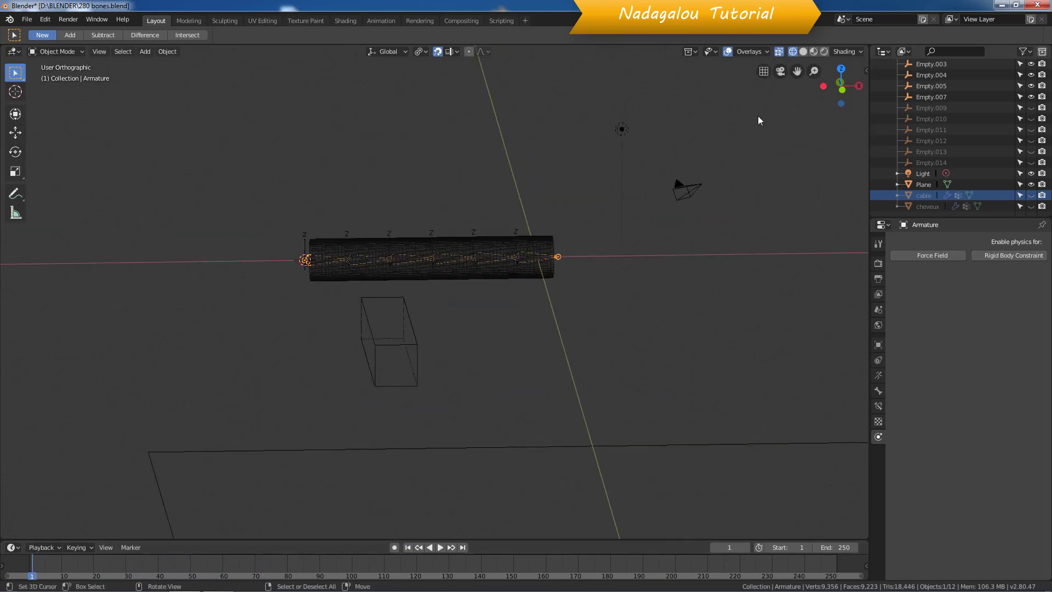
Return the viewport to LookDev shading, show the cable object and hide the plain checkered cylinder
{"action": "left_click", "coordinate": [814, 52]}
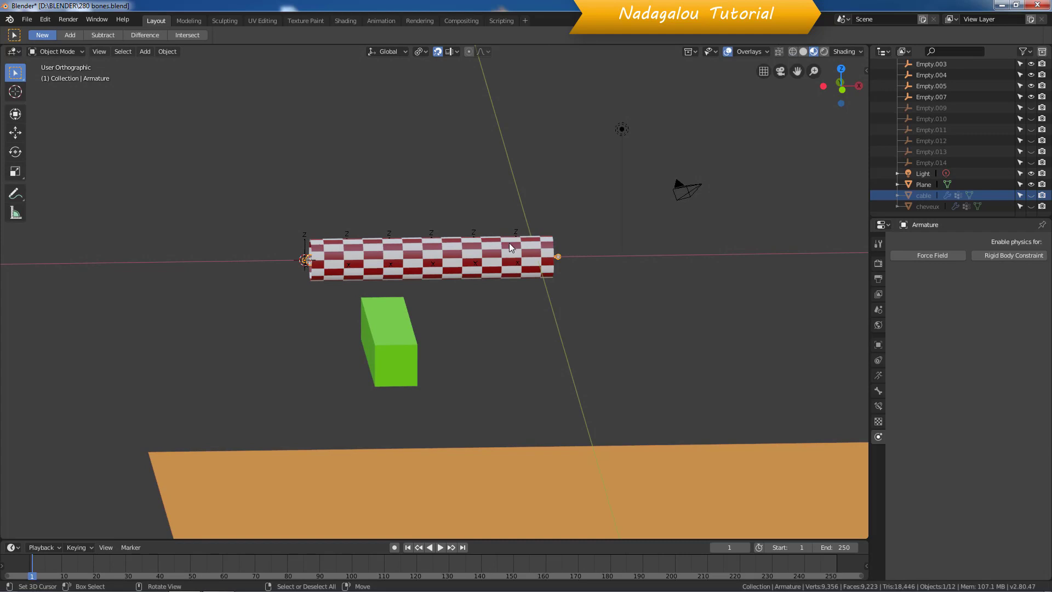
{"action": "left_click", "coordinate": [509, 242]}
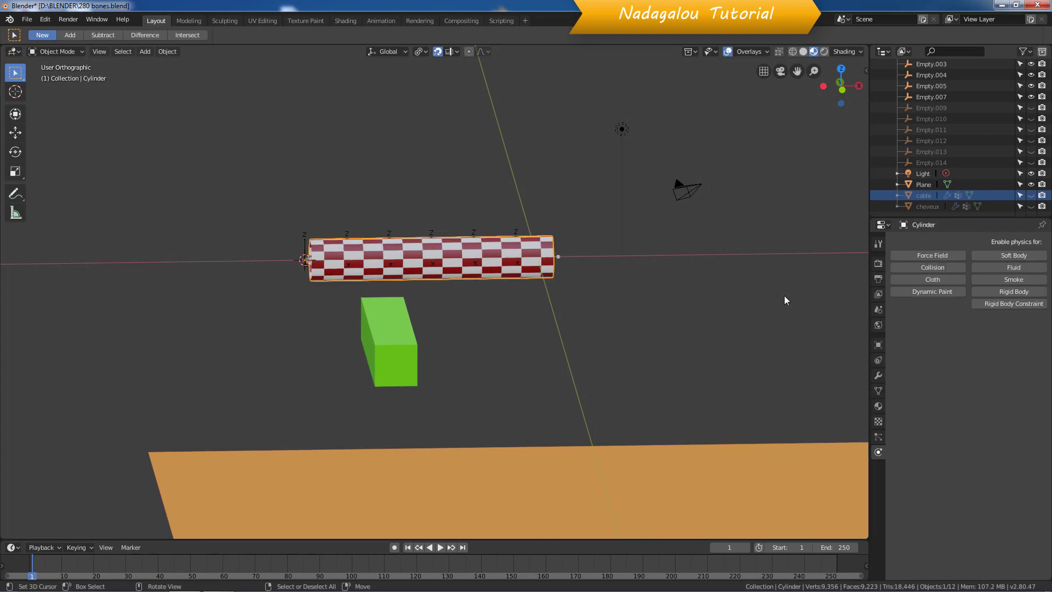
{"action": "left_click", "coordinate": [1031, 196]}
{"action": "scroll", "coordinate": [1034, 197], "scroll_direction": "up", "scroll_amount": 4}
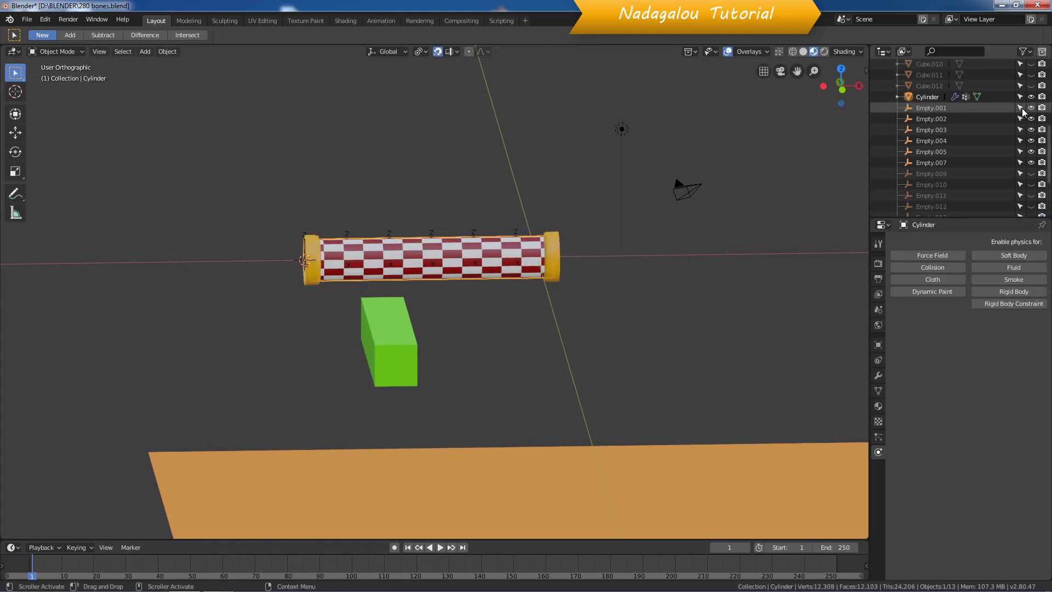
{"action": "left_click", "coordinate": [1031, 98]}
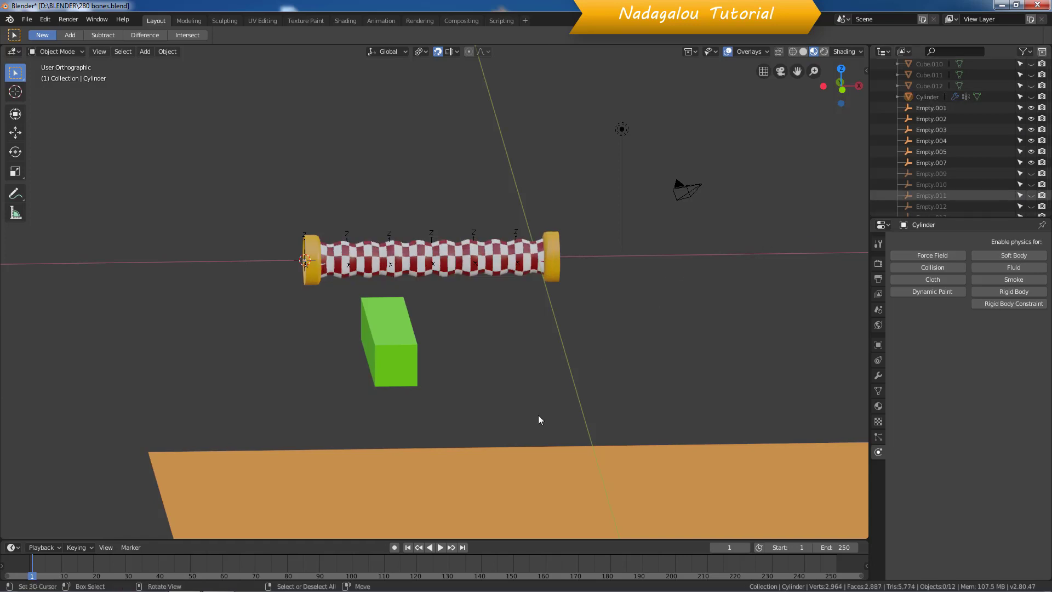
Play the cable mesh simulation over the green block, stop it and return to frame 1
{"action": "left_click", "coordinate": [441, 547]}
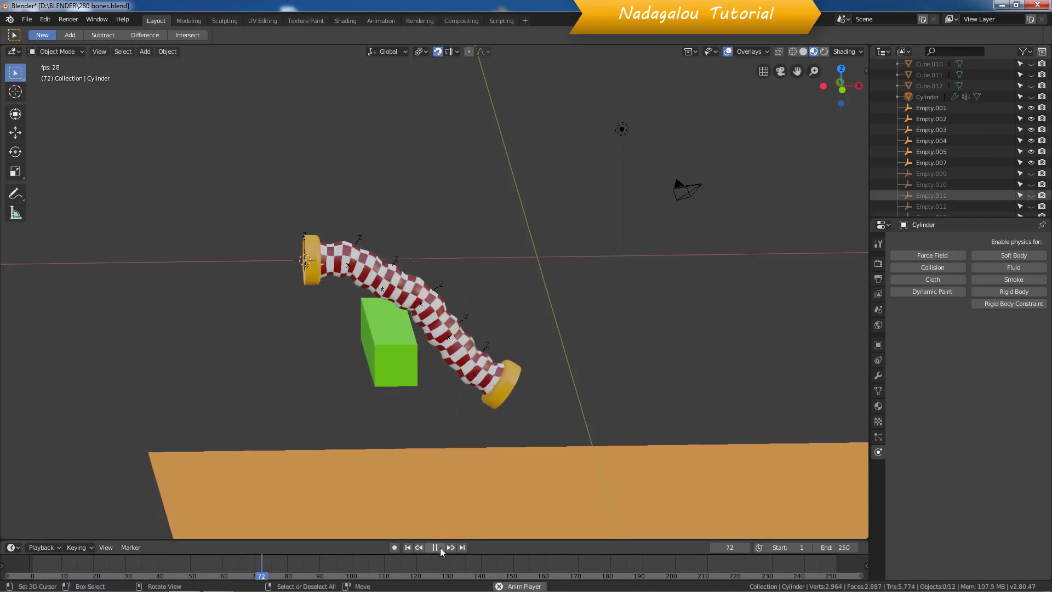
{"action": "left_click", "coordinate": [440, 548]}
{"action": "left_click", "coordinate": [409, 547]}
Hide the cable object, show the cheveux mesh instead and run its simulation over the green block
{"action": "scroll", "coordinate": [987, 165], "scroll_direction": "down", "scroll_amount": 5}
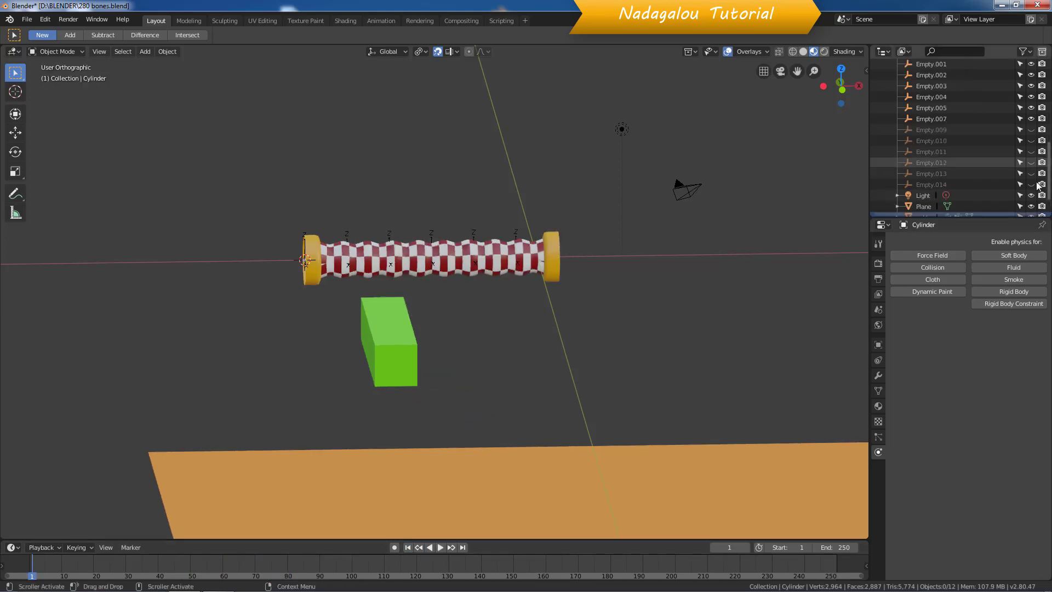
{"action": "left_click", "coordinate": [1031, 195]}
{"action": "left_click", "coordinate": [1031, 206]}
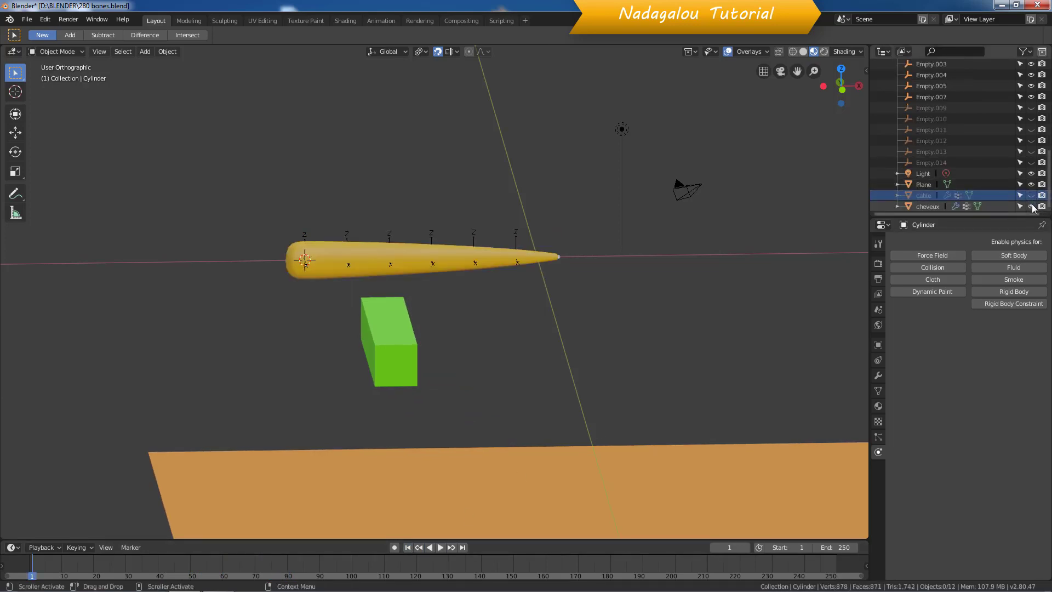
{"action": "left_click", "coordinate": [440, 547]}
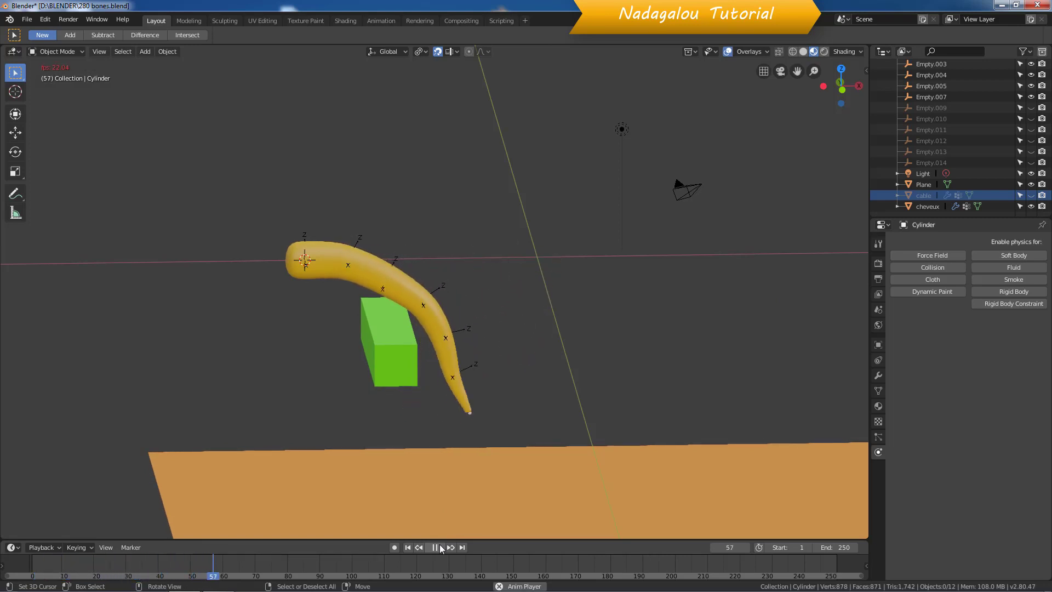
{"action": "key", "text": "space"}
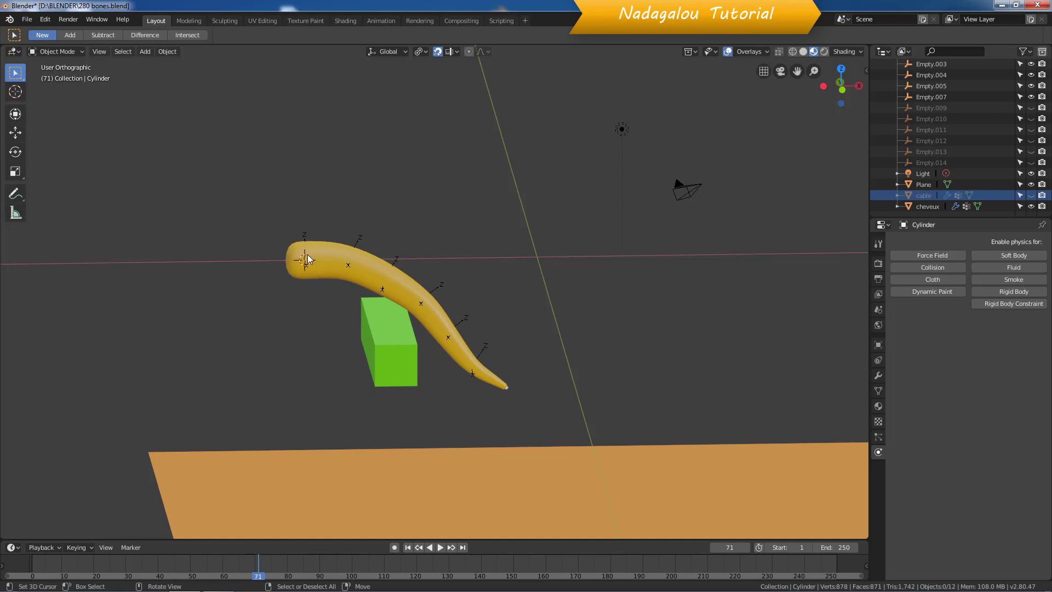
Unhide Cube.005 at the mesh's thick end, select it and insert a Location keyframe at frame 1
{"action": "scroll", "coordinate": [998, 144], "scroll_direction": "up", "scroll_amount": 10}
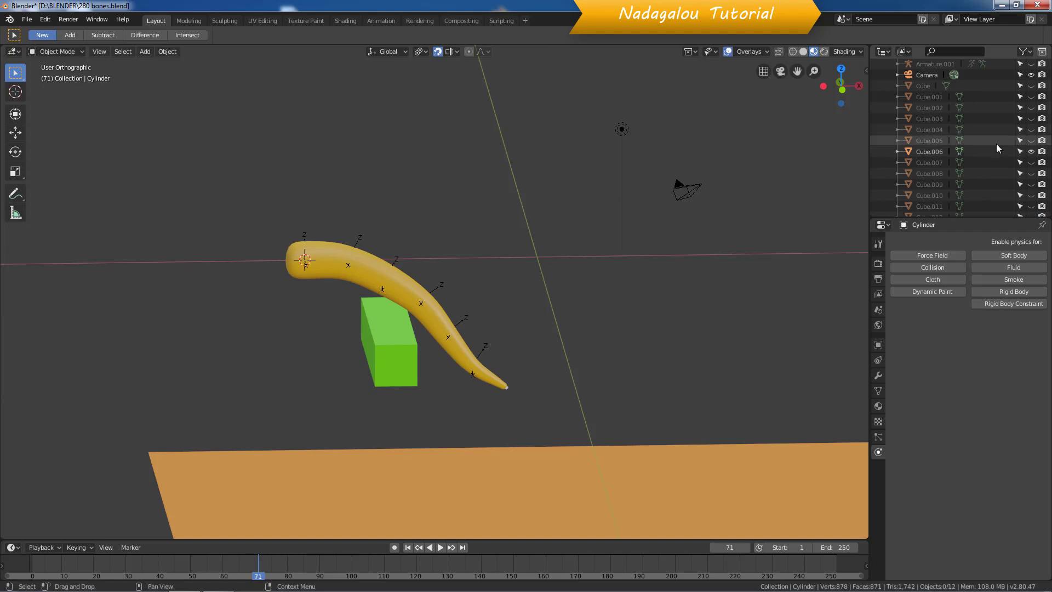
{"action": "left_click", "coordinate": [1030, 141]}
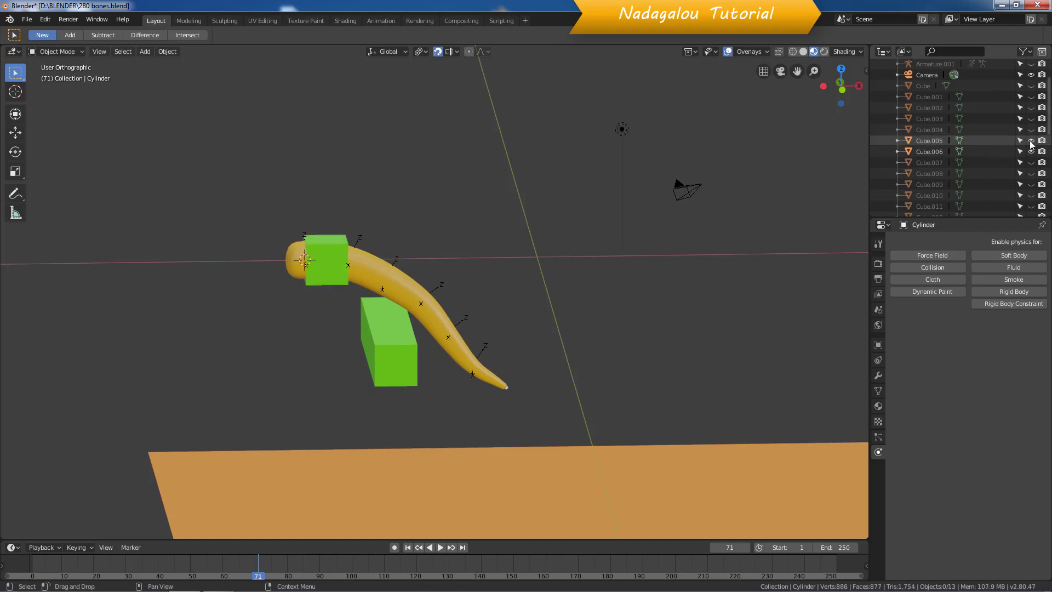
{"action": "left_click", "coordinate": [332, 247]}
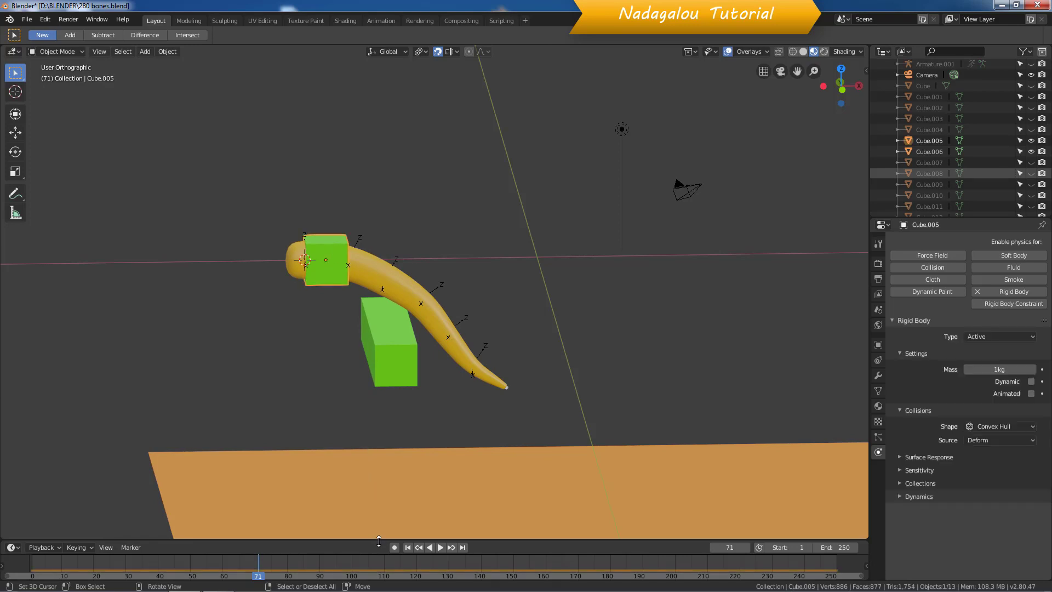
{"action": "left_click", "coordinate": [407, 548]}
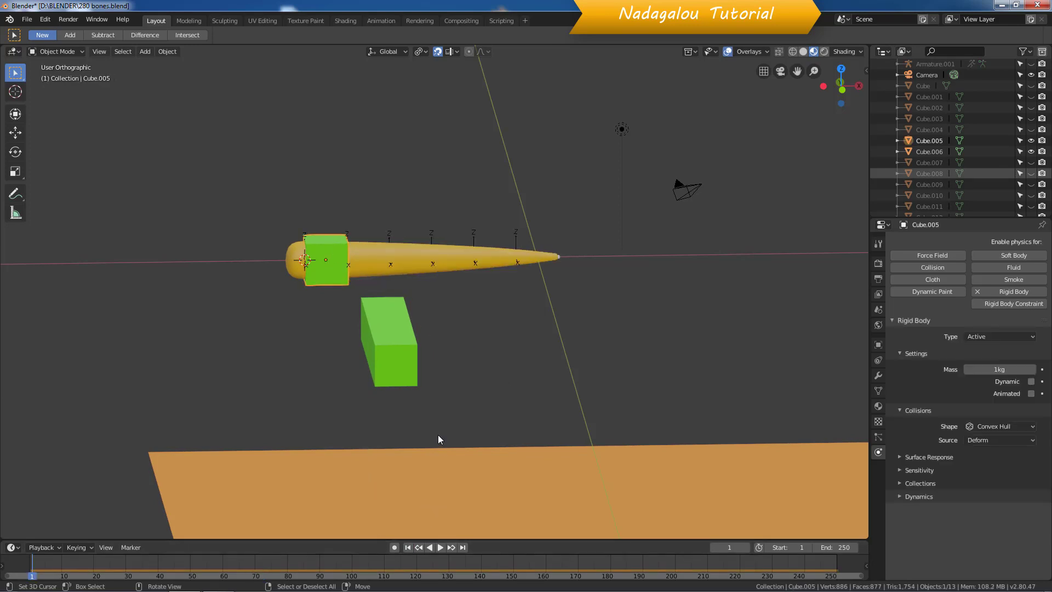
{"action": "key", "text": "i"}
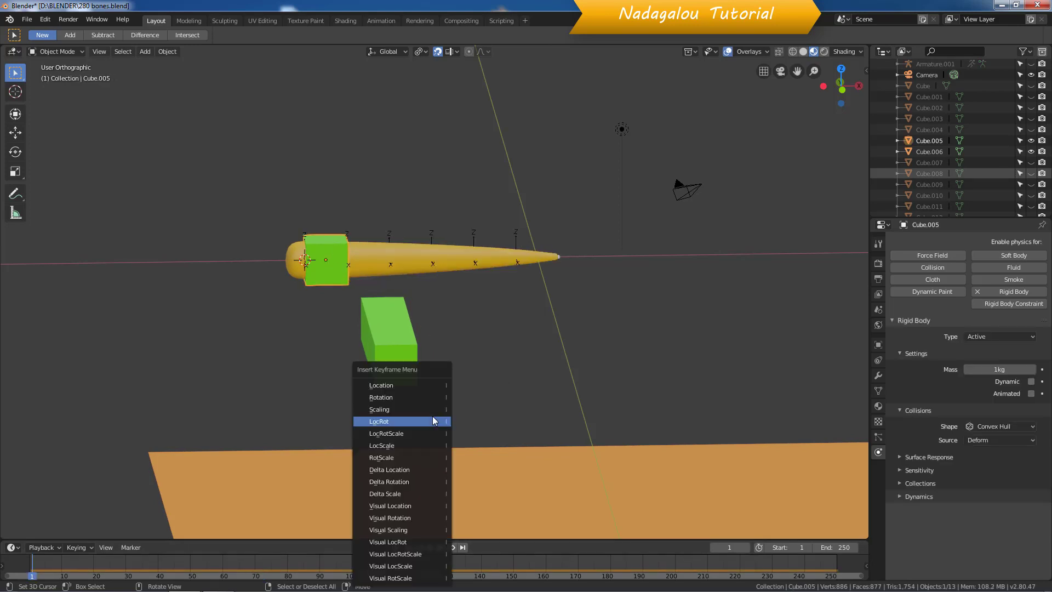
{"action": "left_click", "coordinate": [391, 386]}
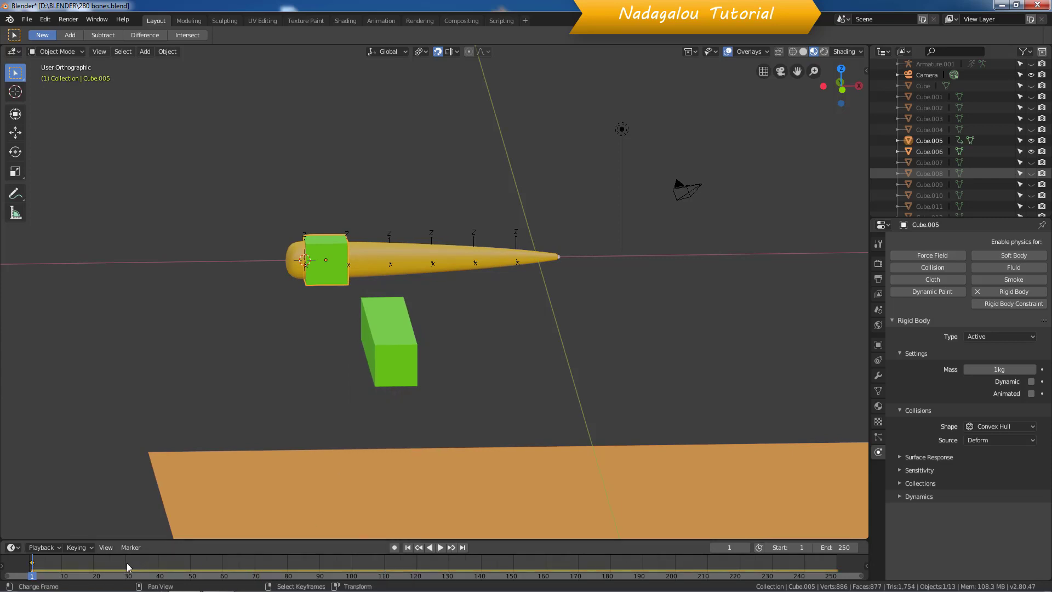
Advance to frame 60, move Cube.005 about 6 m in the negative X direction and insert a Location keyframe
{"action": "key", "text": "space"}
{"action": "key", "text": "space"}
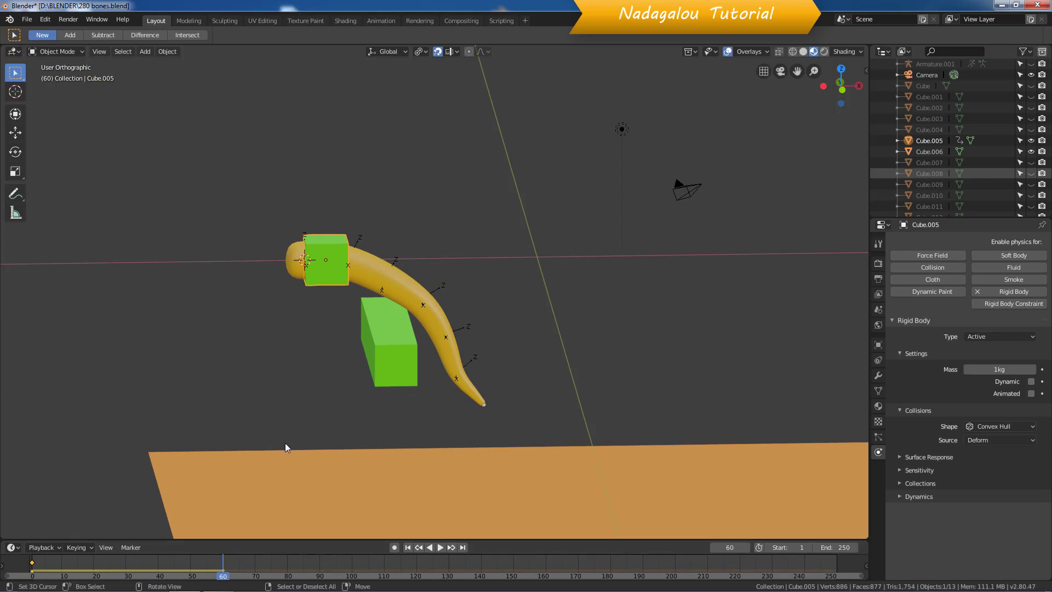
{"action": "key", "text": "g"}
{"action": "key", "text": "x"}
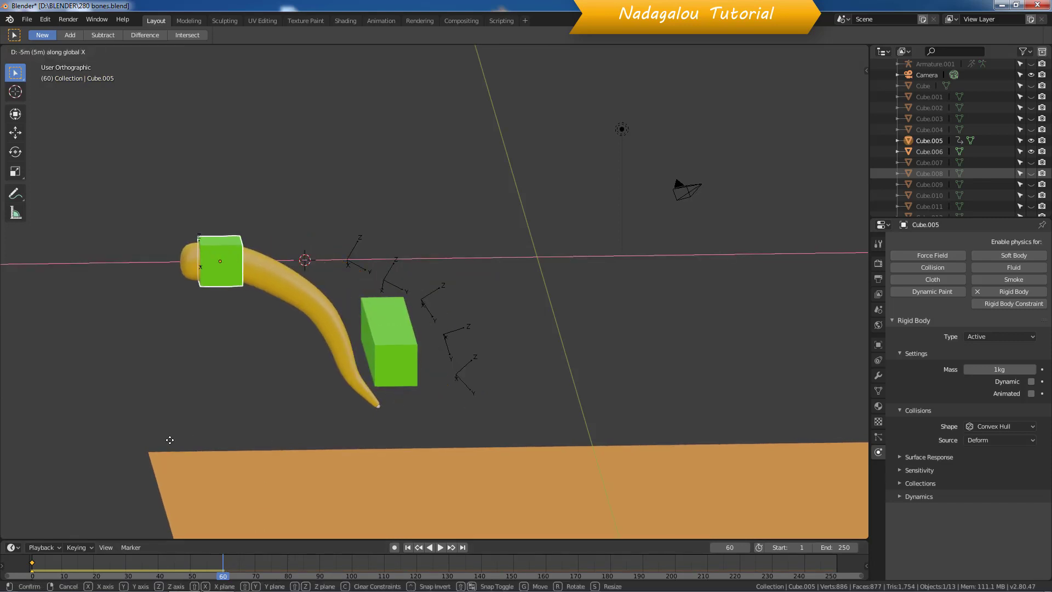
{"action": "left_click", "coordinate": [163, 440]}
{"action": "key", "text": "i"}
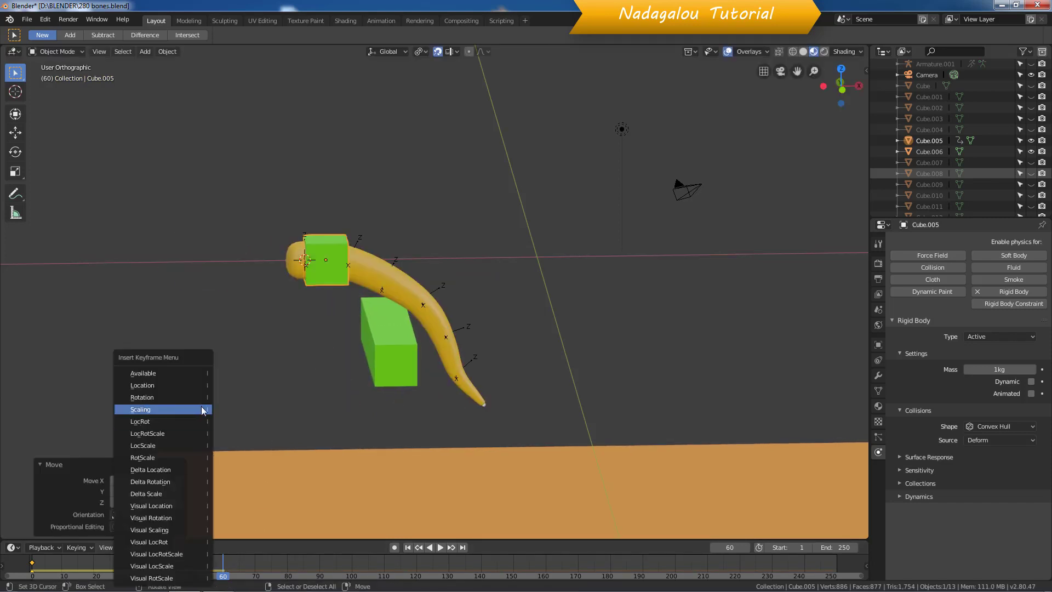
{"action": "left_click", "coordinate": [173, 386]}
Play the keyframed animation of Cube.005 twice from frame 1 and rewind to the start
{"action": "left_click", "coordinate": [408, 547]}
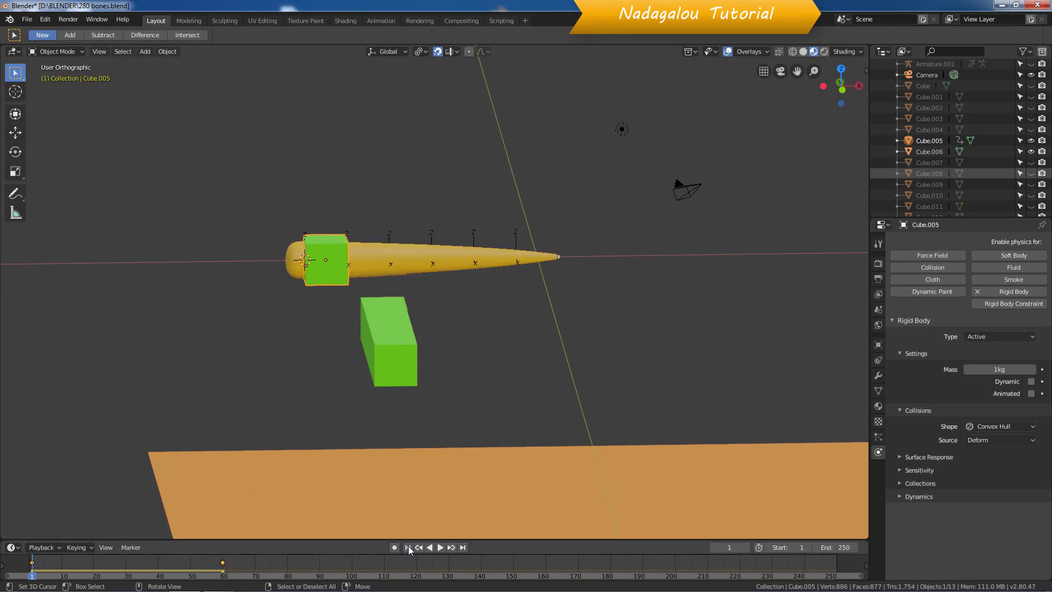
{"action": "left_click", "coordinate": [443, 546]}
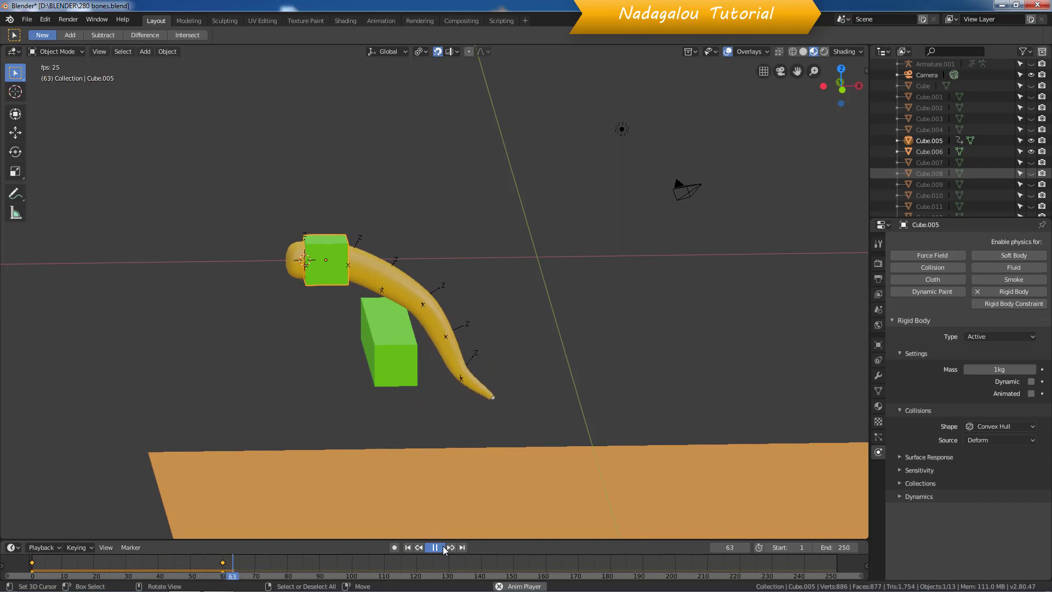
{"action": "left_click", "coordinate": [443, 547]}
{"action": "left_click", "coordinate": [408, 547]}
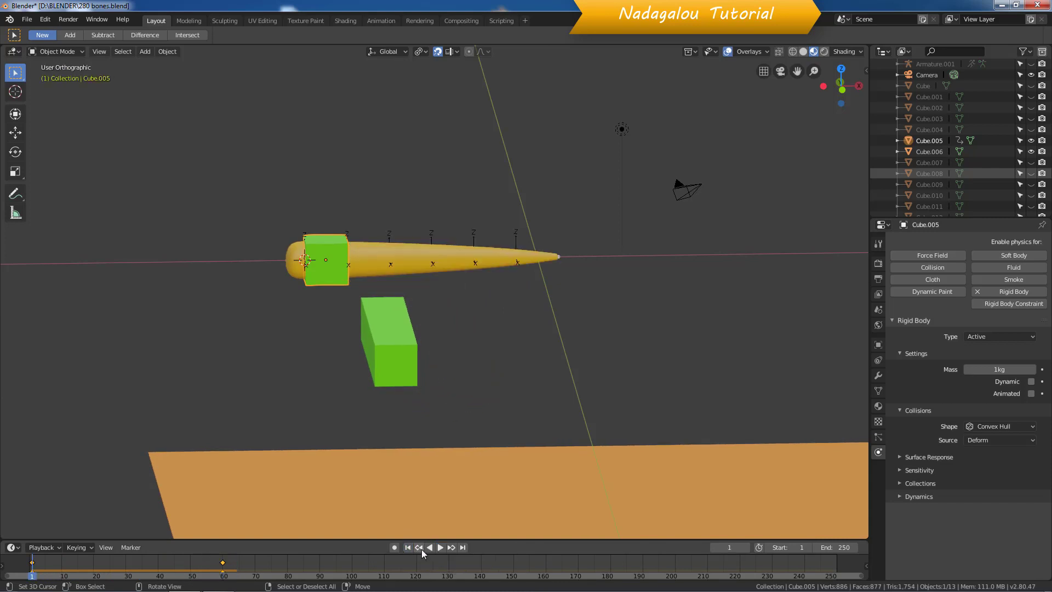
{"action": "left_click", "coordinate": [441, 547]}
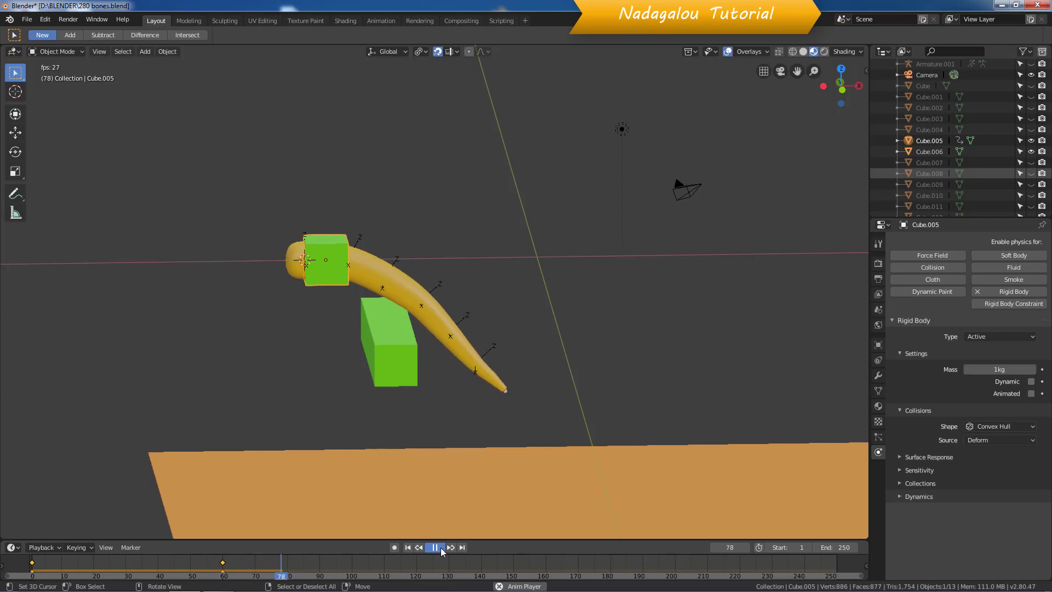
{"action": "left_click", "coordinate": [438, 548]}
{"action": "left_click", "coordinate": [408, 547]}
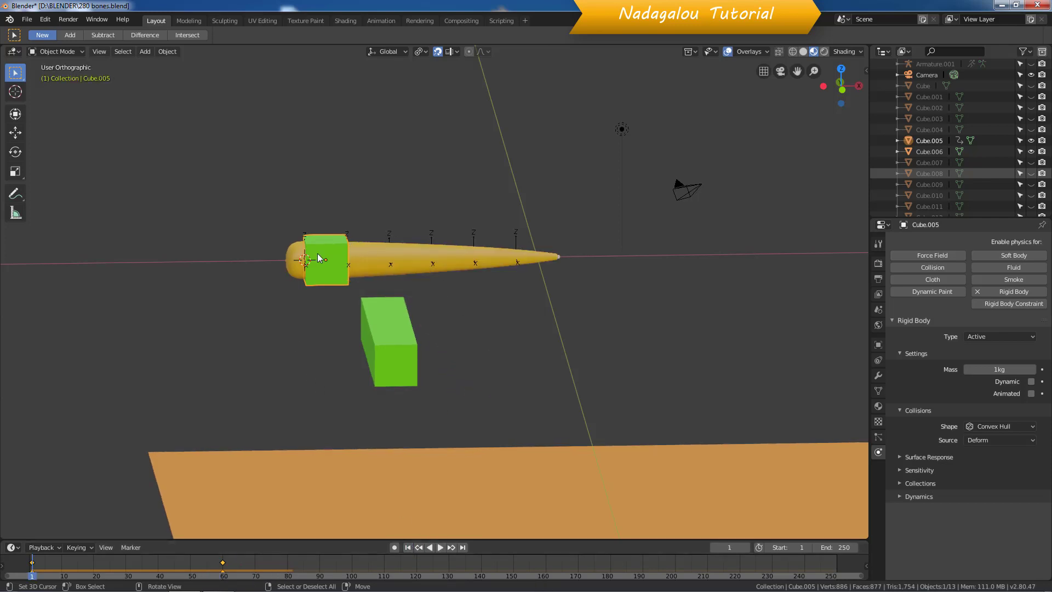
Display the transform values of Cube.005 and play the animation to check how its location changes
{"action": "key", "text": "n"}
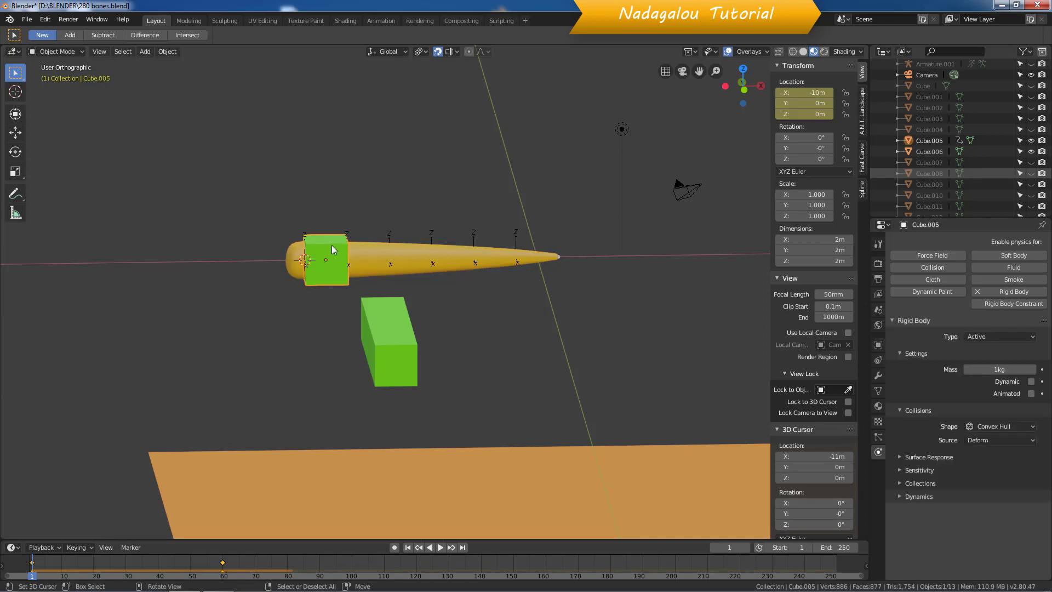
{"action": "left_click", "coordinate": [439, 548]}
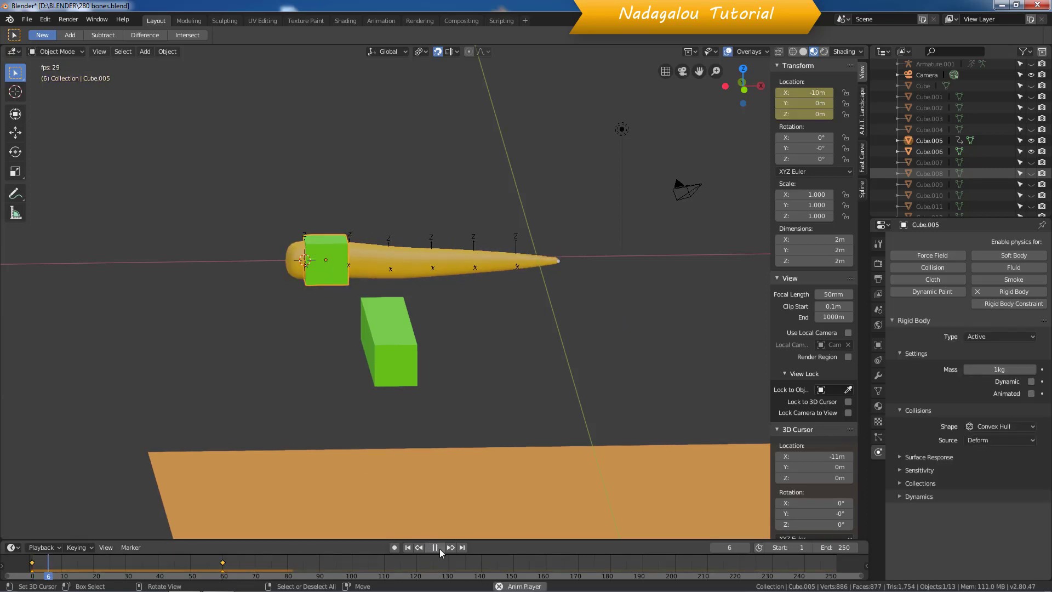
{"action": "key", "text": "space"}
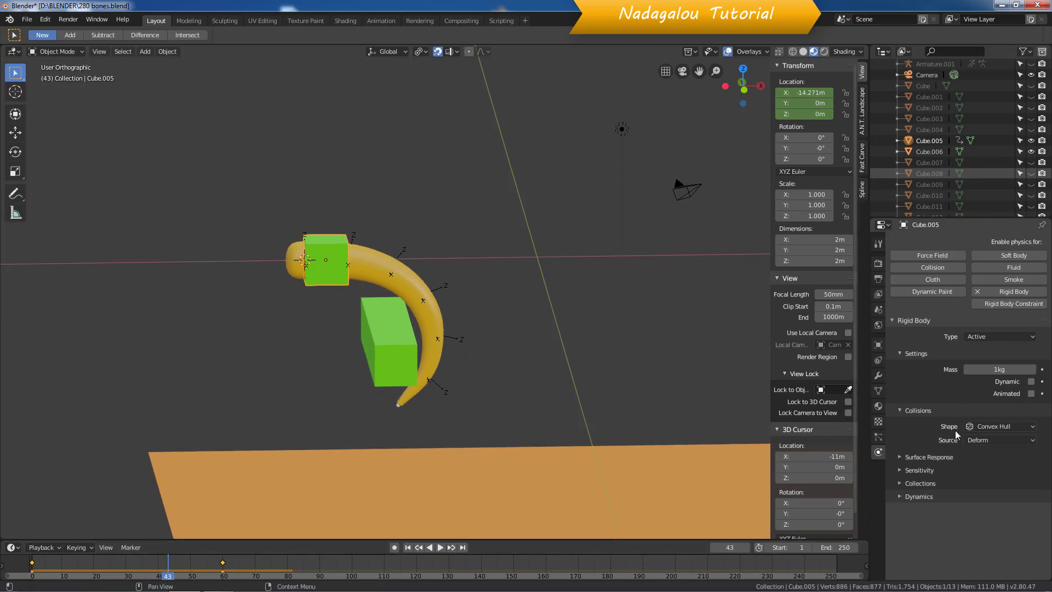
Enable Dynamic and Animated in Cube.005's rigid body settings, replay the simulation from frame 1 and rewind
{"action": "left_click_drag", "start_coordinate": [1032, 382], "coordinate": [1032, 393]}
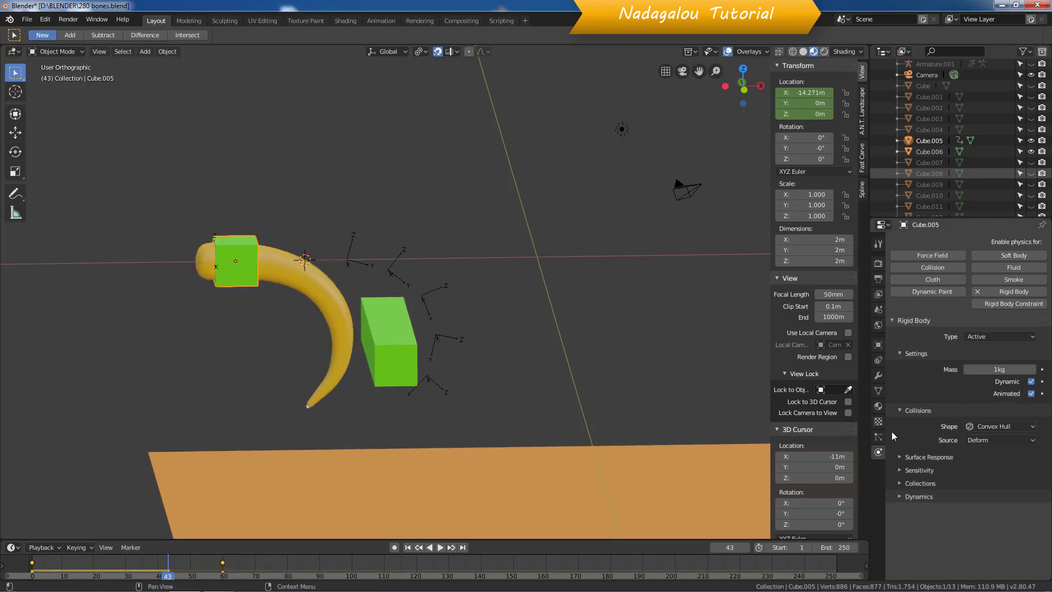
{"action": "left_click", "coordinate": [408, 547]}
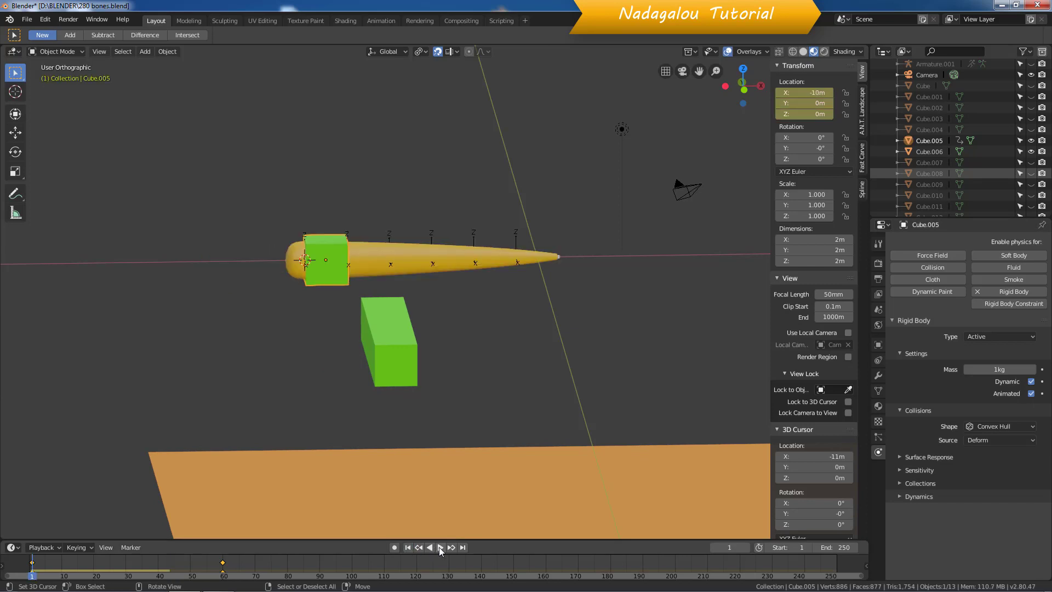
{"action": "left_click", "coordinate": [439, 547]}
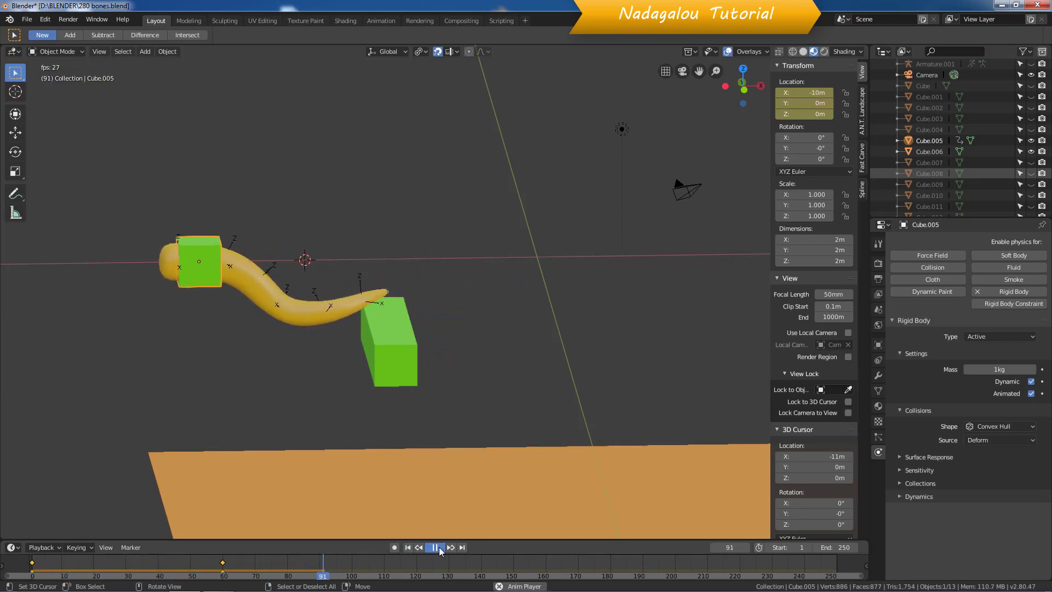
{"action": "left_click", "coordinate": [439, 547]}
{"action": "left_click", "coordinate": [408, 548]}
Move the green obstacle block Cube.006 by 2 m along the X axis
{"action": "left_click", "coordinate": [410, 364]}
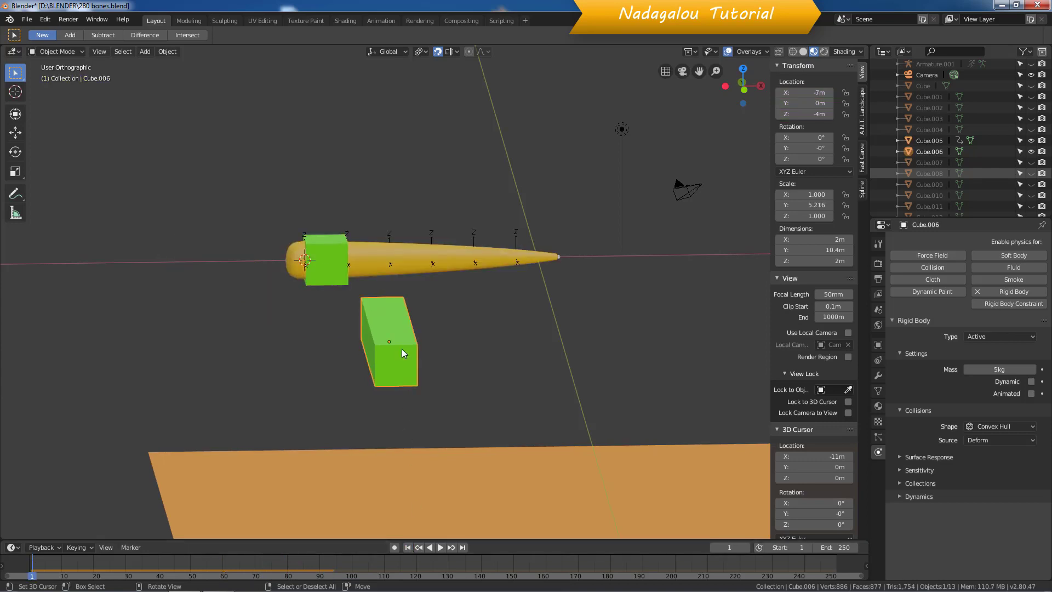
{"action": "key", "text": "g"}
{"action": "key", "text": "x"}
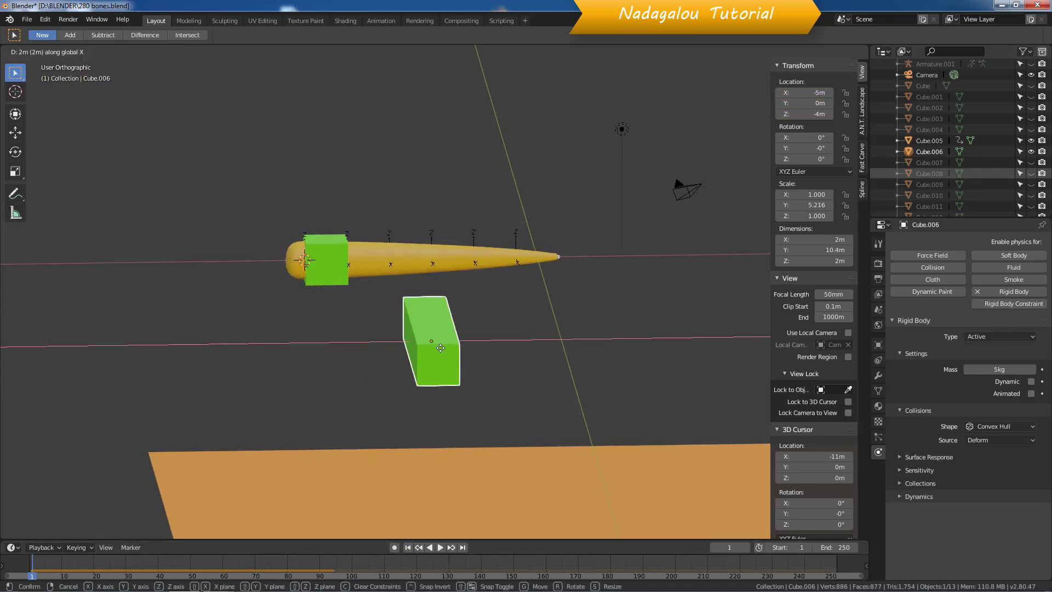
{"action": "left_click", "coordinate": [410, 522]}
Replay the simulation several times from the first frame to watch the cheveux mesh swing clear of the moved block
{"action": "left_click", "coordinate": [439, 548]}
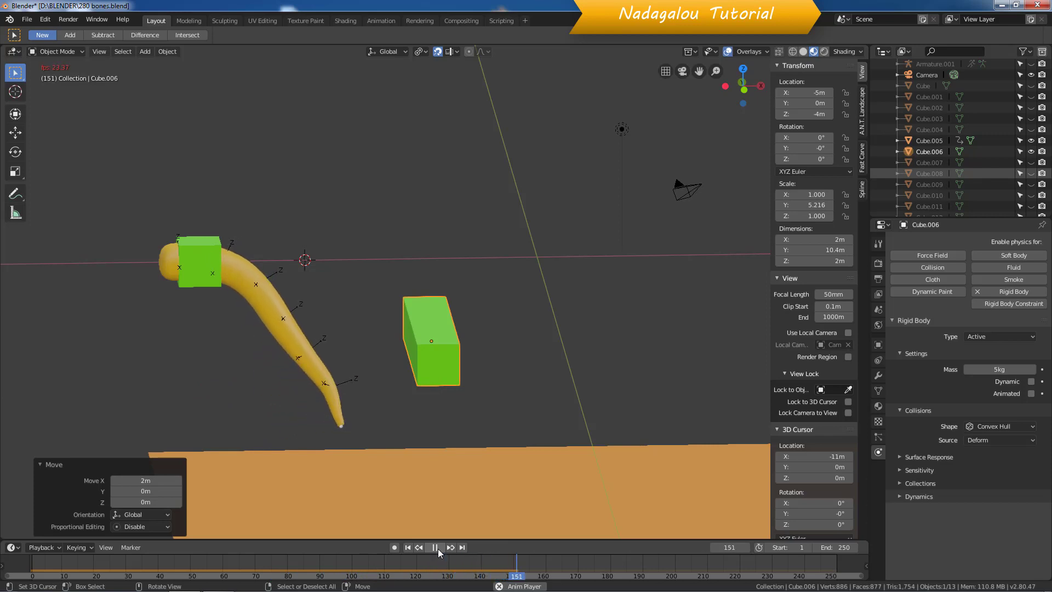
{"action": "left_click", "coordinate": [436, 548]}
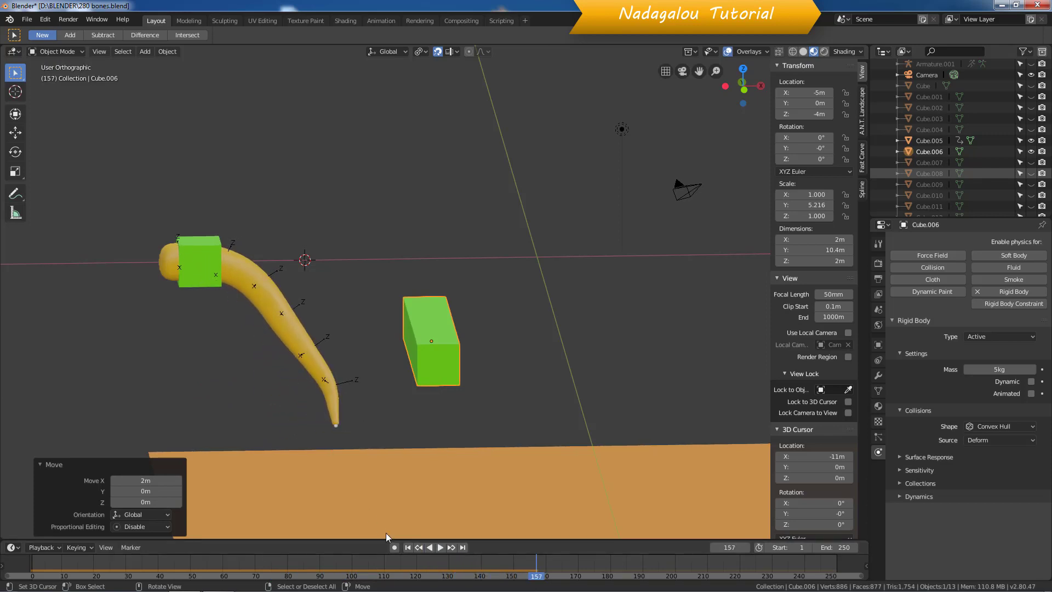
{"action": "left_click", "coordinate": [409, 547]}
{"action": "left_click", "coordinate": [441, 548]}
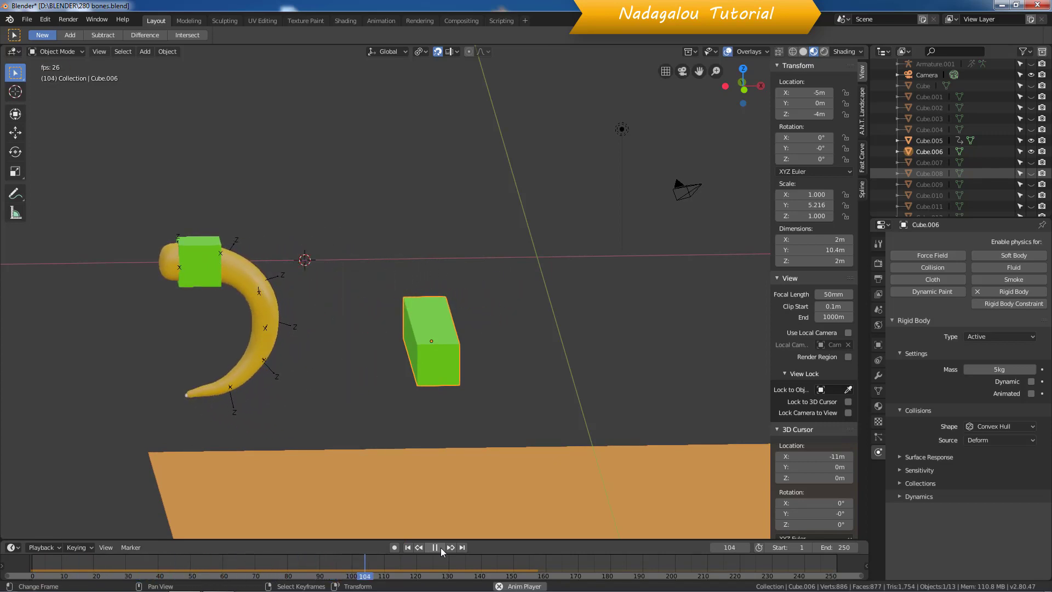
{"action": "left_click", "coordinate": [440, 547]}
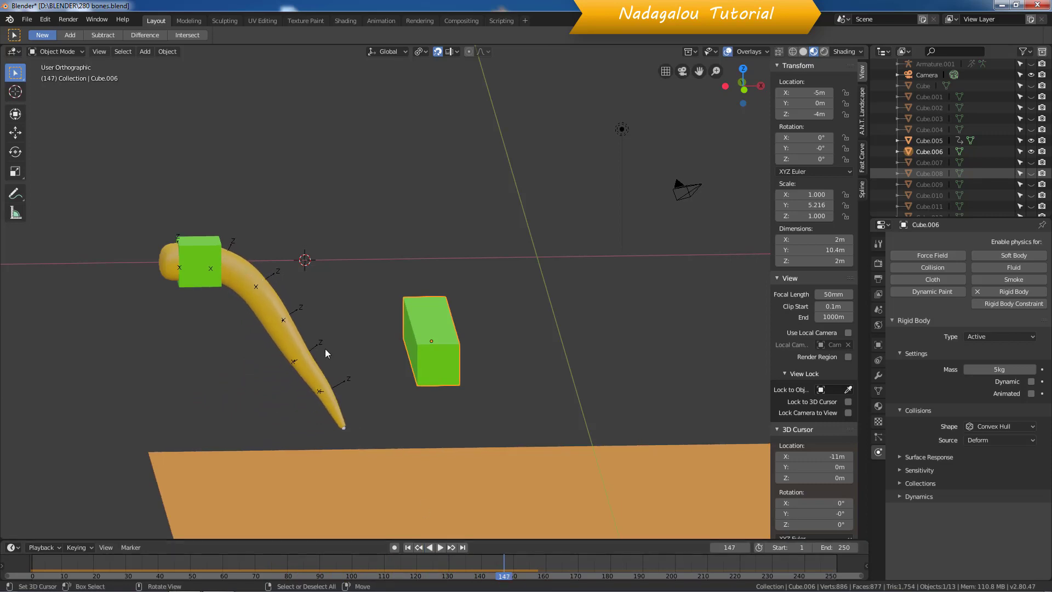
{"action": "left_click", "coordinate": [408, 548]}
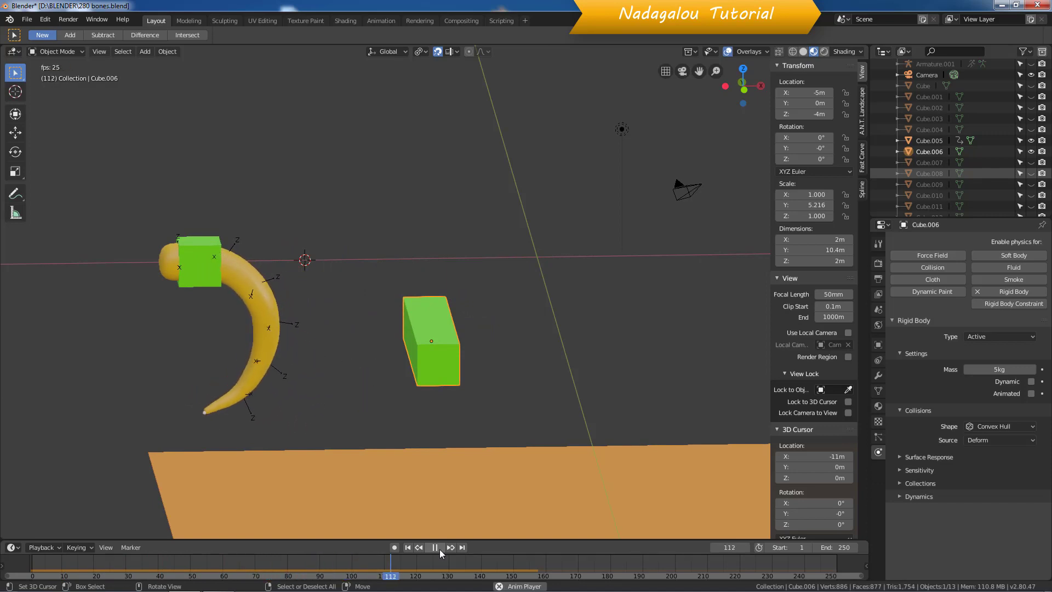
{"action": "left_click", "coordinate": [439, 549]}
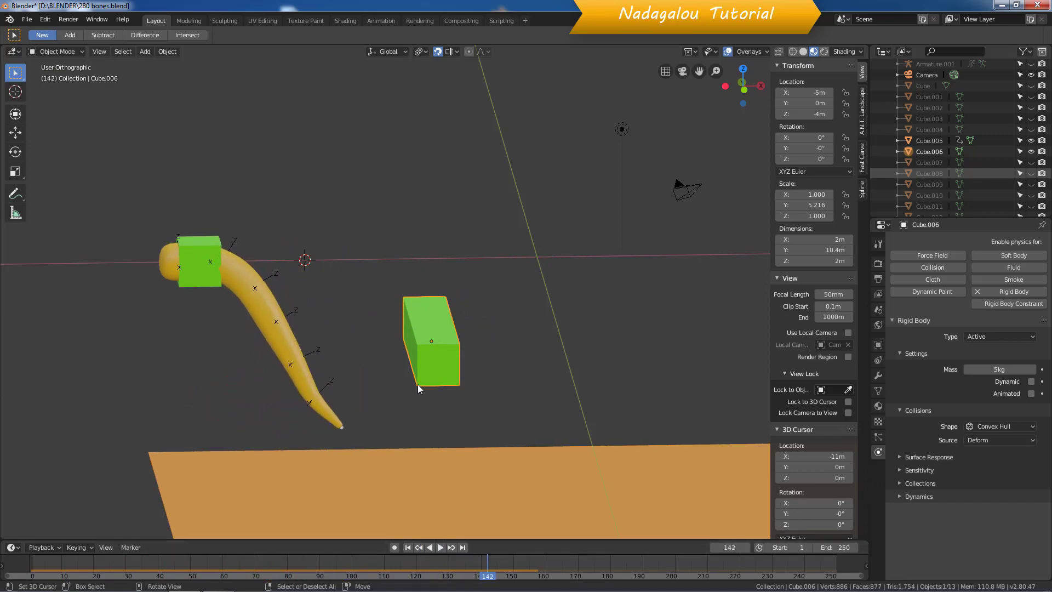
Show the cable mesh in the viewport and hide the cheveux mesh
{"action": "scroll", "coordinate": [1030, 195], "scroll_direction": "down", "scroll_amount": 10}
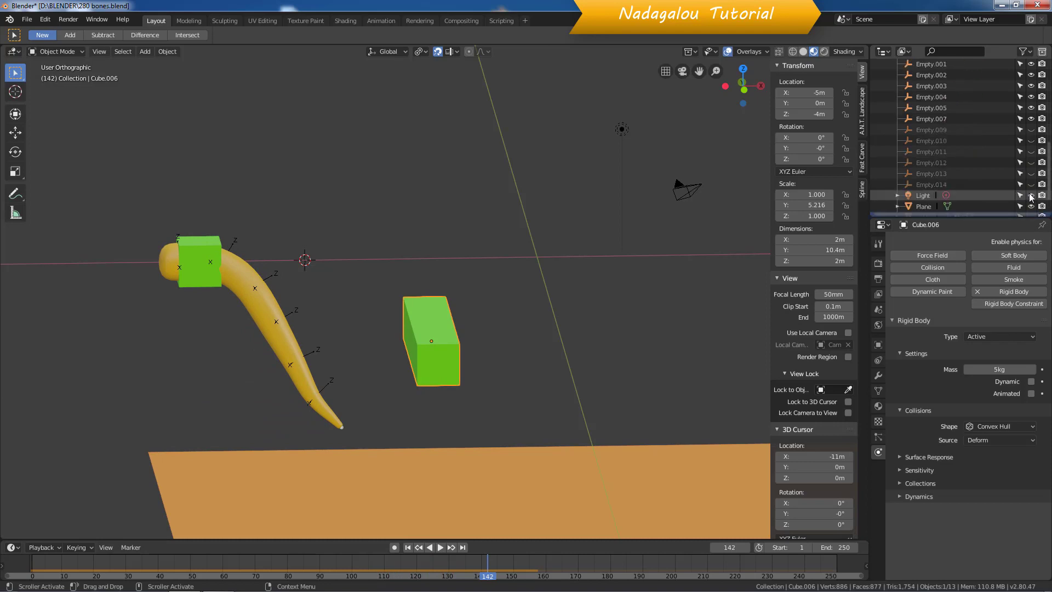
{"action": "scroll", "coordinate": [1030, 198], "scroll_direction": "down", "scroll_amount": 2}
{"action": "left_click", "coordinate": [1031, 196]}
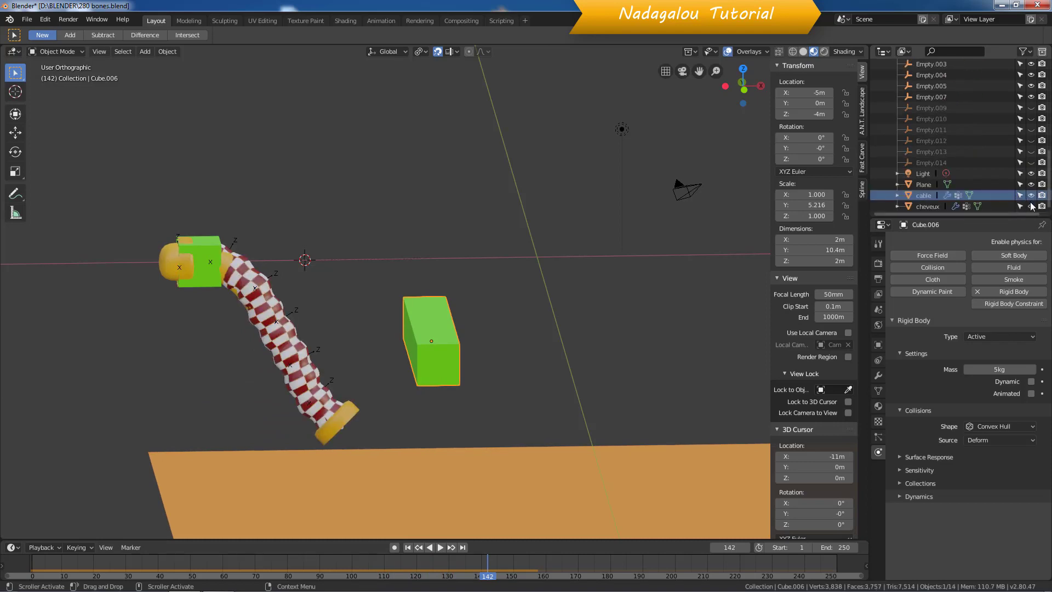
{"action": "left_click", "coordinate": [1031, 206]}
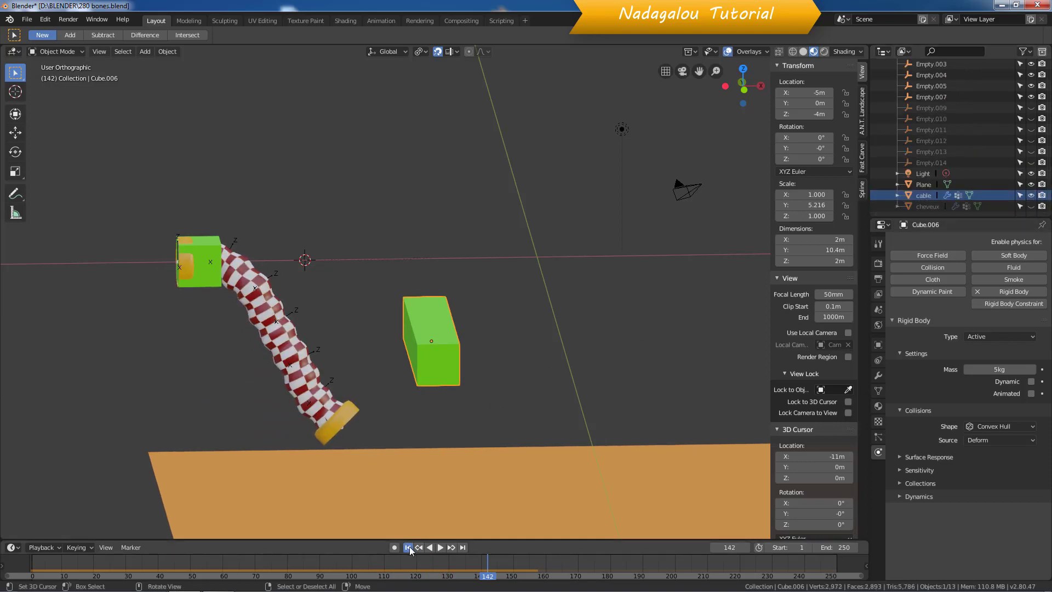
Play the simulation from the first frame to watch the cable mesh swing, and pause it
{"action": "left_click", "coordinate": [409, 547]}
{"action": "left_click", "coordinate": [440, 548]}
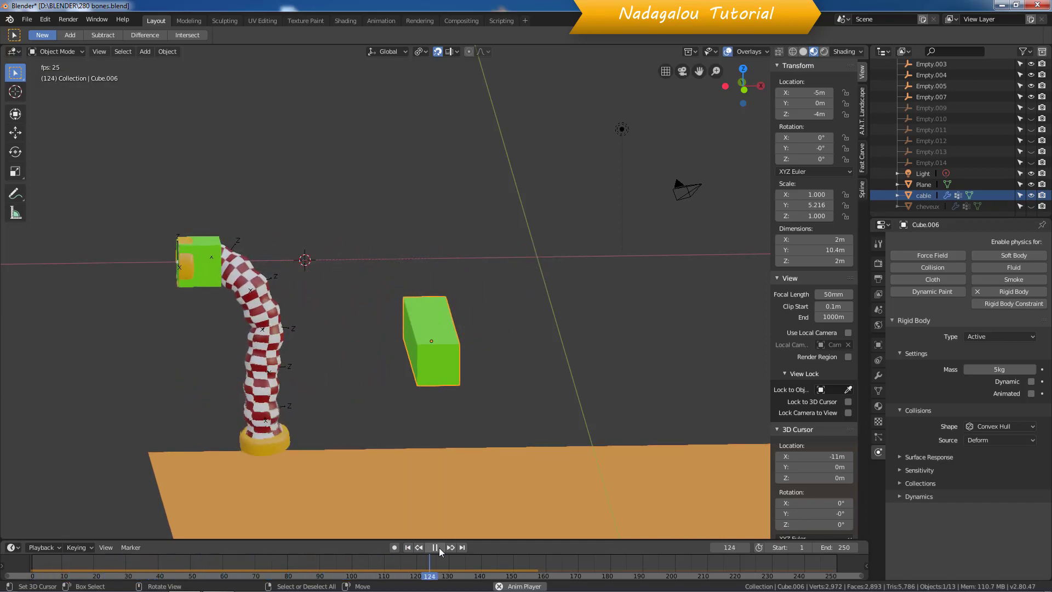
{"action": "left_click", "coordinate": [436, 548]}
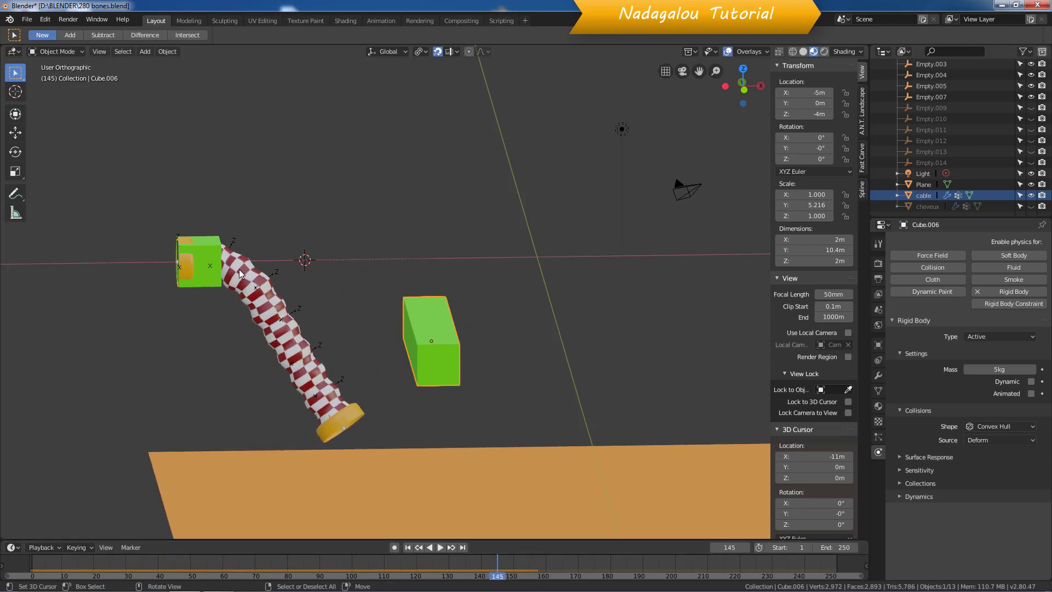
Rewind to frame 1 in wireframe display and set Empty.003's lower and upper Y and Z angle limits to 0°
{"action": "left_click", "coordinate": [278, 271]}
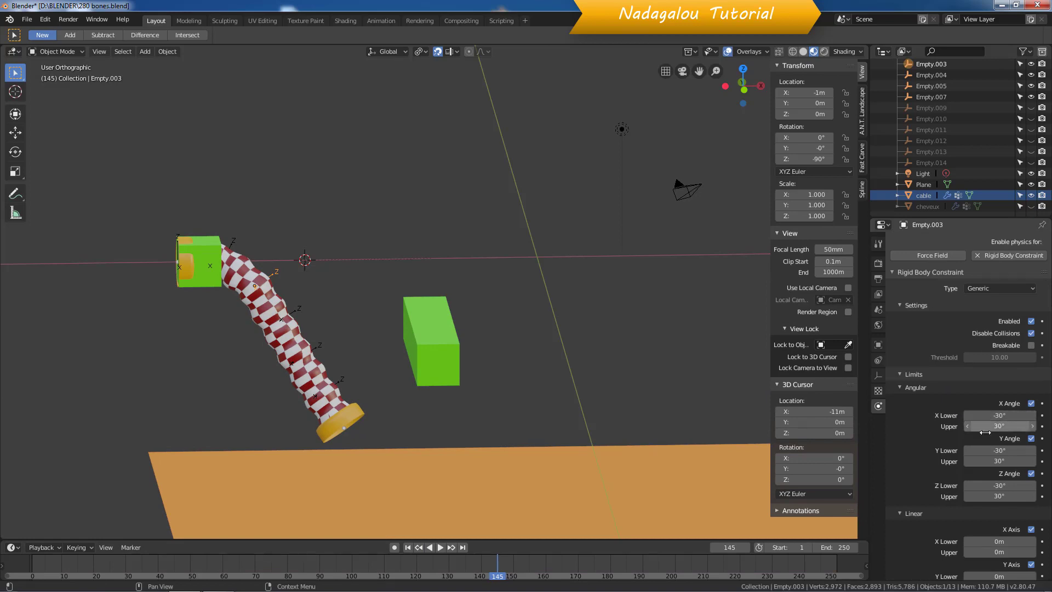
{"action": "scroll", "coordinate": [1001, 433], "scroll_direction": "down", "scroll_amount": 5}
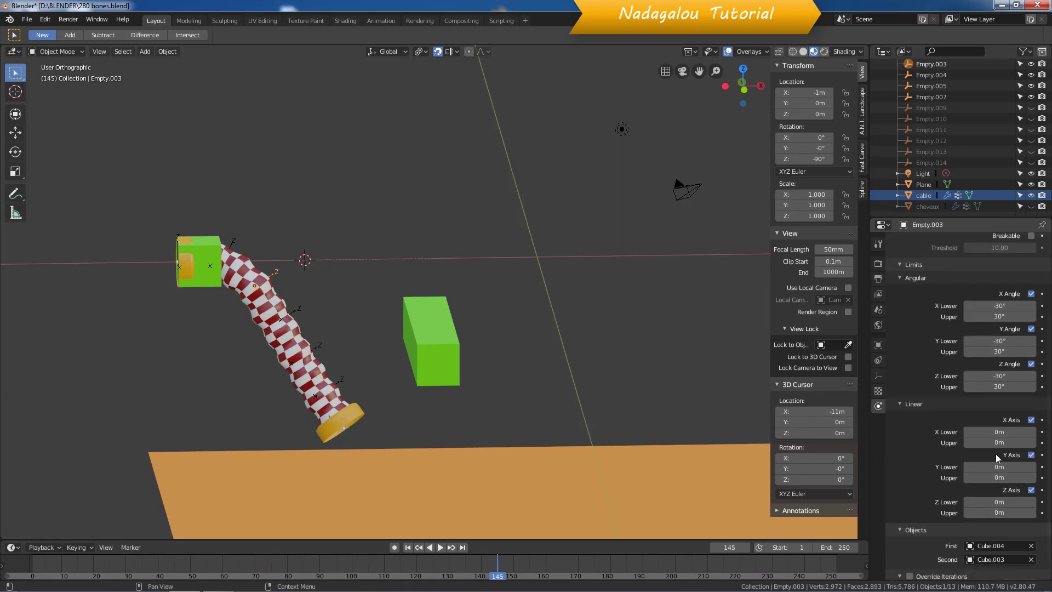
{"action": "scroll", "coordinate": [1001, 439], "scroll_direction": "up", "scroll_amount": 3}
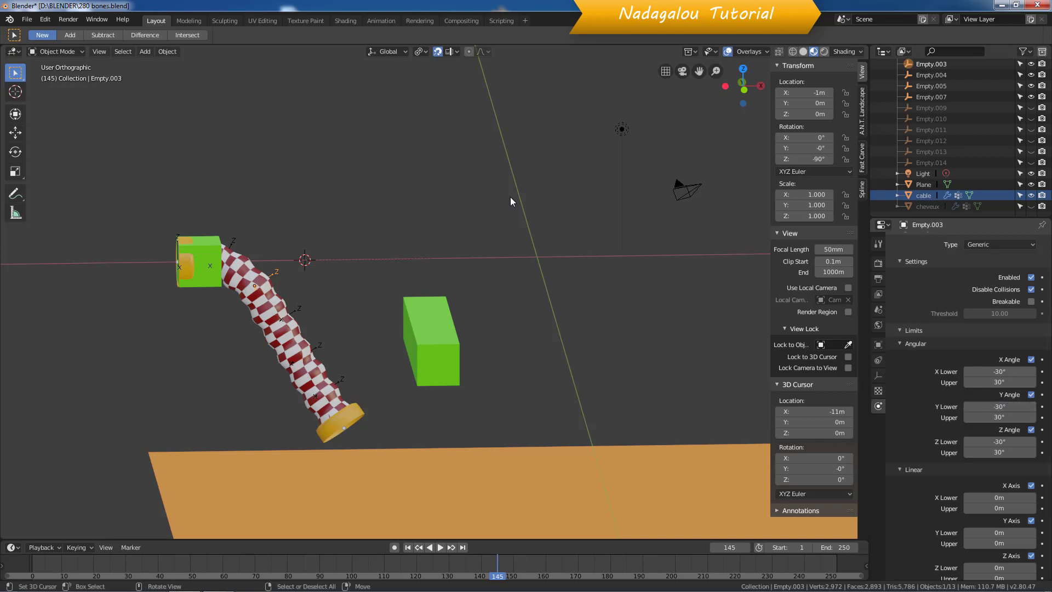
{"action": "left_click", "coordinate": [793, 51]}
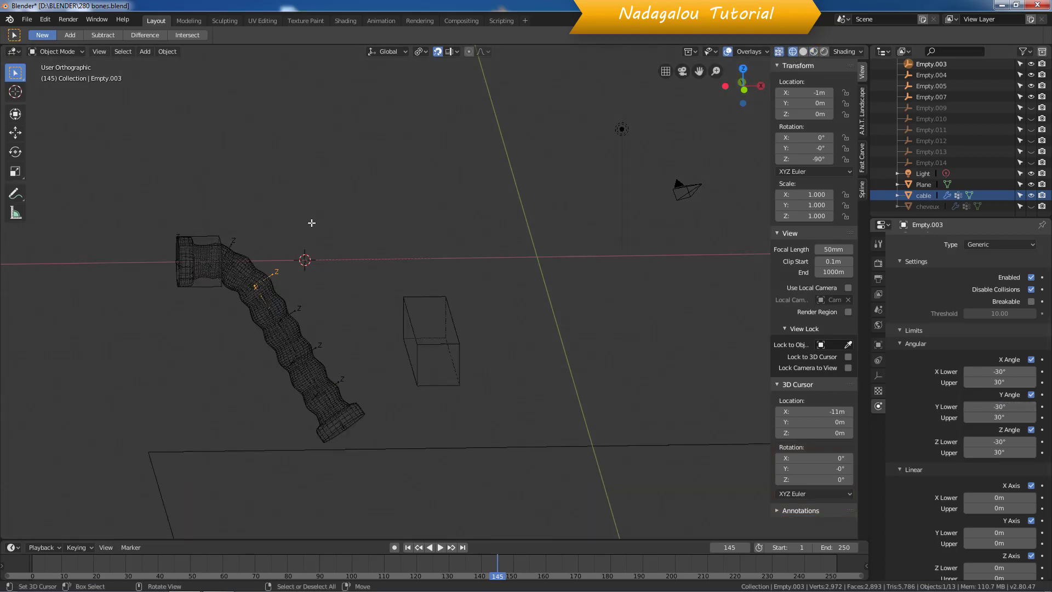
{"action": "scroll", "coordinate": [280, 302], "scroll_direction": "up", "scroll_amount": 2}
{"action": "left_click", "coordinate": [409, 548]}
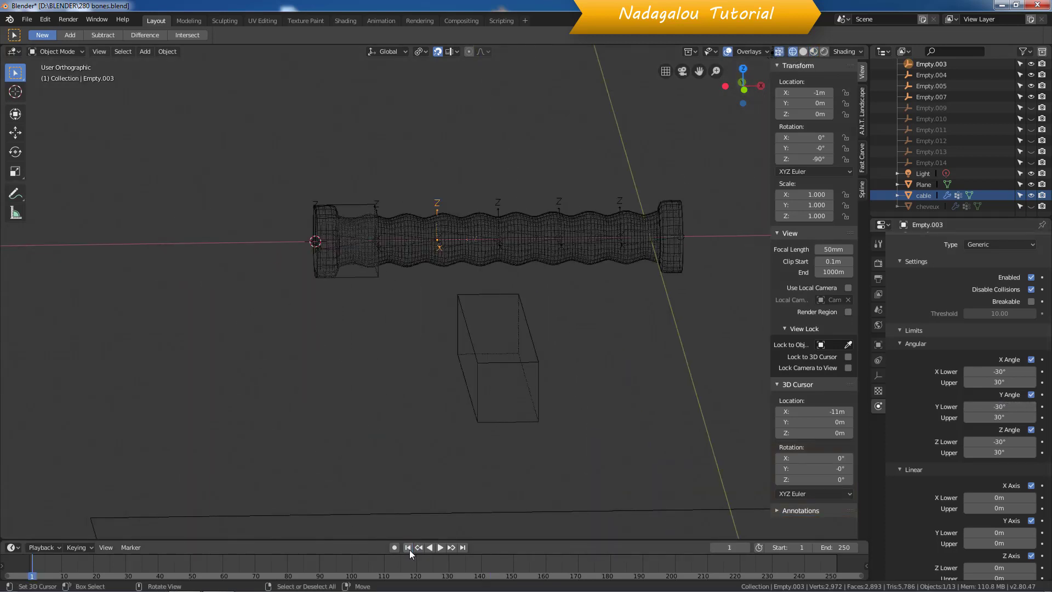
{"action": "middle_click_drag", "start_coordinate": [434, 300], "coordinate": [435, 322]}
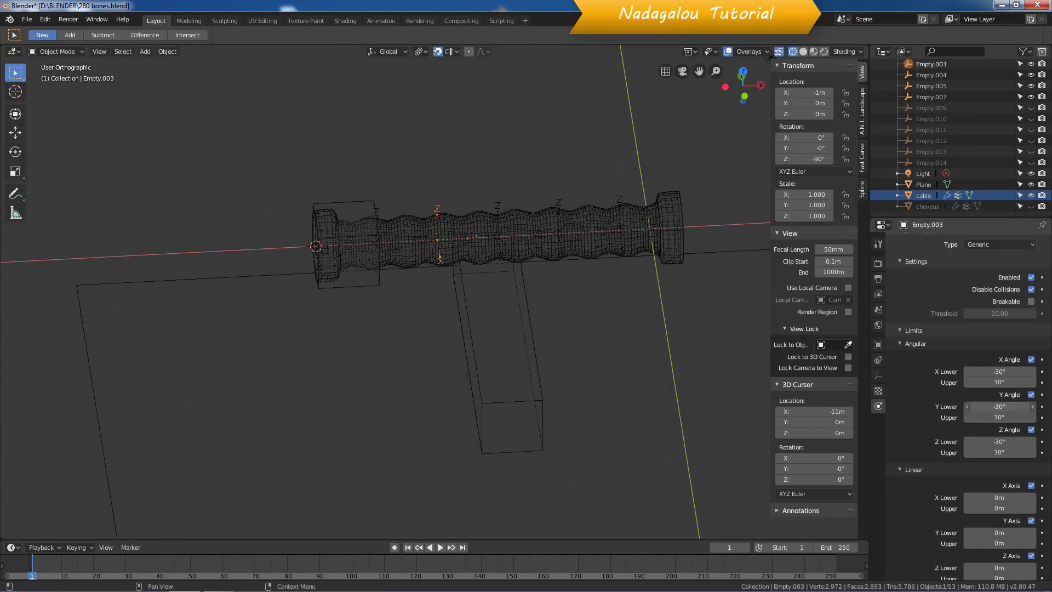
{"action": "left_click_drag", "start_coordinate": [999, 407], "coordinate": [1000, 452]}
{"action": "type", "text": "0"}
{"action": "key", "text": "Return"}
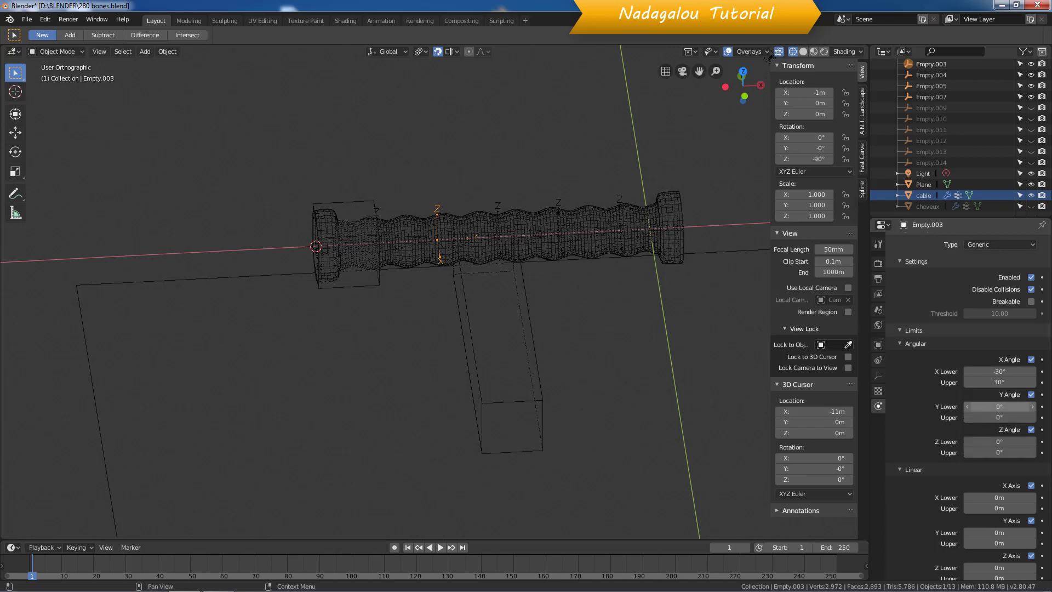
Set the lower and upper Y and Z angle limits of the Empty.004 and Empty.002 constraints to 0°
{"action": "left_click", "coordinate": [377, 213]}
{"action": "left_click_drag", "start_coordinate": [996, 409], "coordinate": [996, 452]}
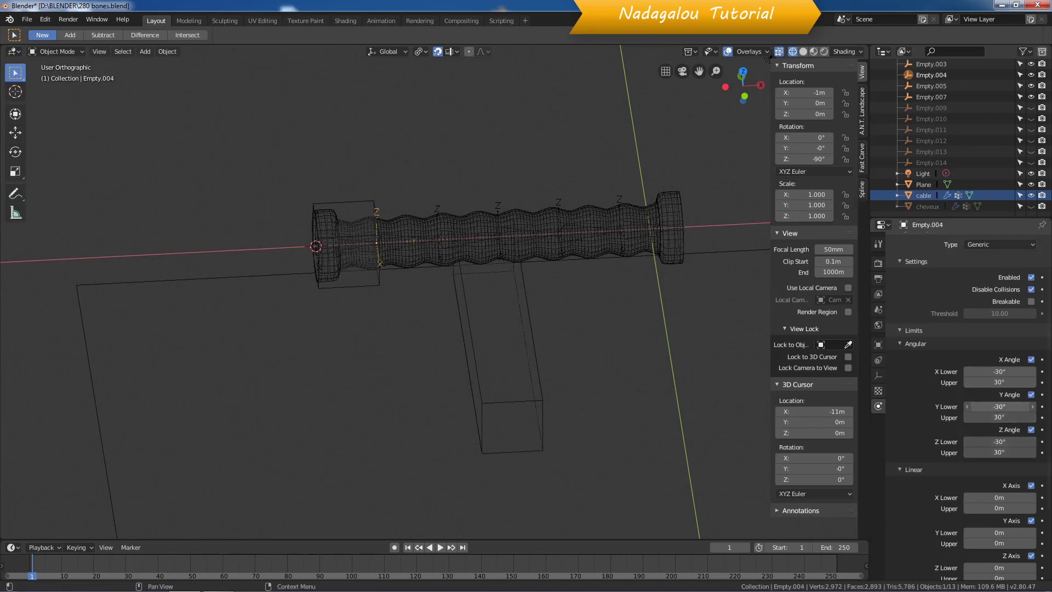
{"action": "type", "text": "0"}
{"action": "key", "text": "Return"}
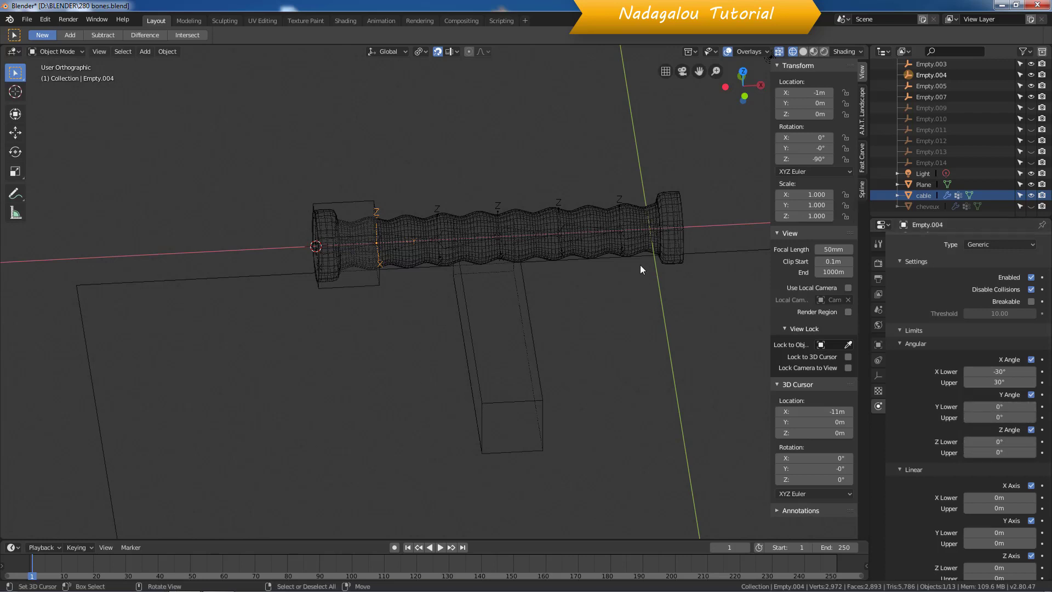
{"action": "left_click", "coordinate": [500, 207]}
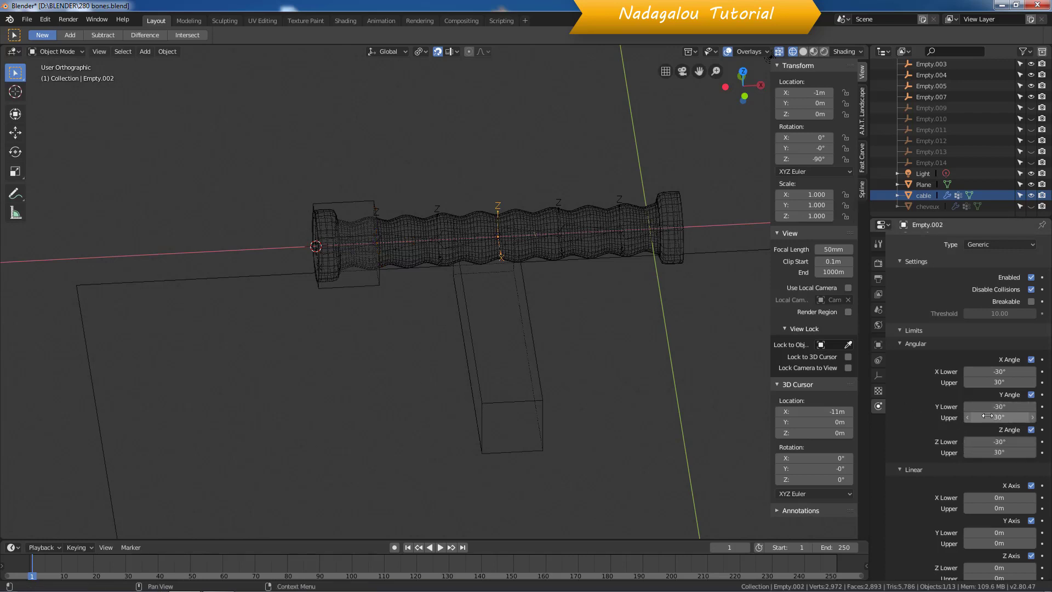
{"action": "left_click_drag", "start_coordinate": [1000, 407], "coordinate": [1000, 452]}
{"action": "type", "text": "0"}
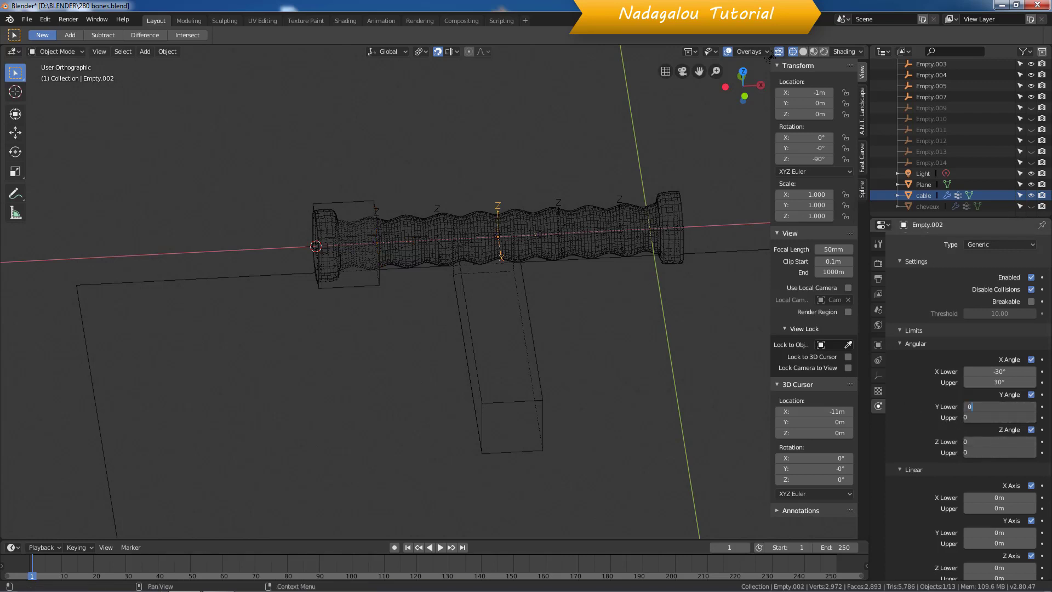
{"action": "key", "text": "Return"}
Set the lower and upper Y and Z angle limits of the Empty.001 and Empty.007 constraints to 0°
{"action": "left_click", "coordinate": [560, 204]}
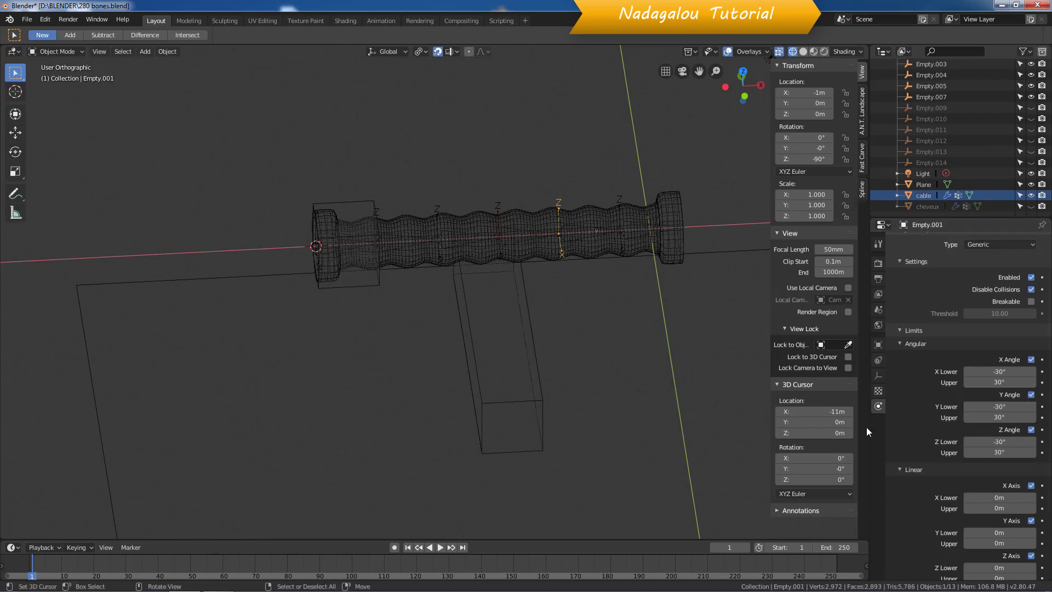
{"action": "left_click_drag", "start_coordinate": [993, 407], "coordinate": [999, 452]}
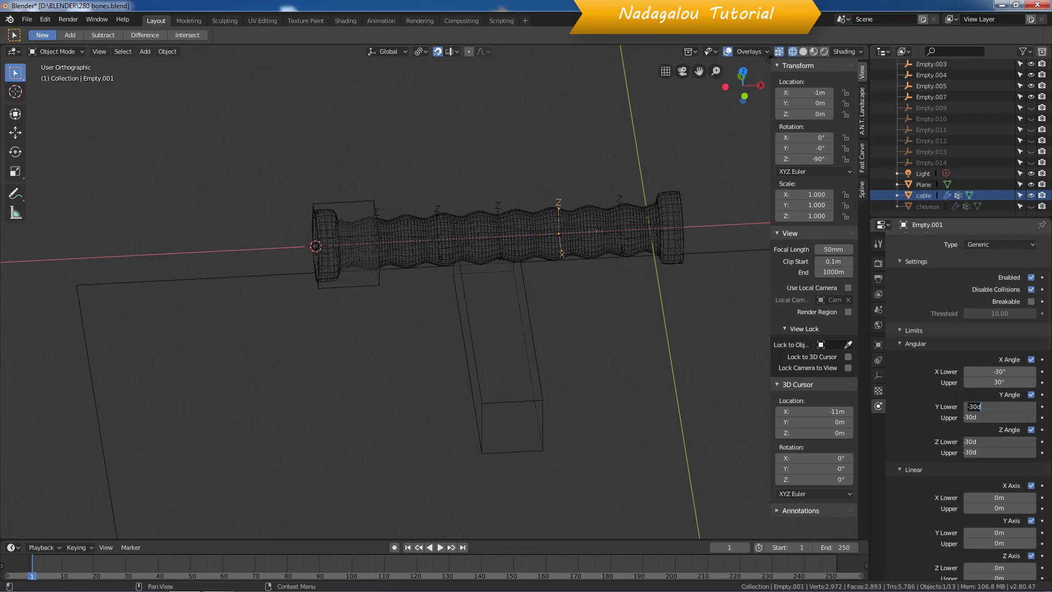
{"action": "type", "text": "0"}
{"action": "key", "text": "Return"}
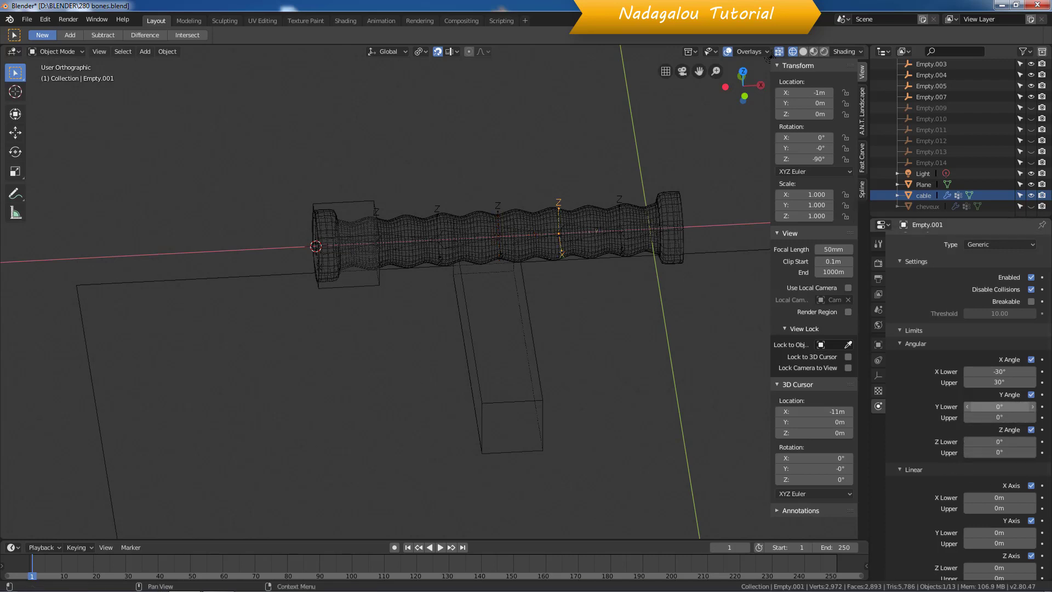
{"action": "left_click", "coordinate": [617, 197]}
{"action": "left_click_drag", "start_coordinate": [993, 407], "coordinate": [998, 453]}
{"action": "type", "text": "0d"}
{"action": "key", "text": "Return"}
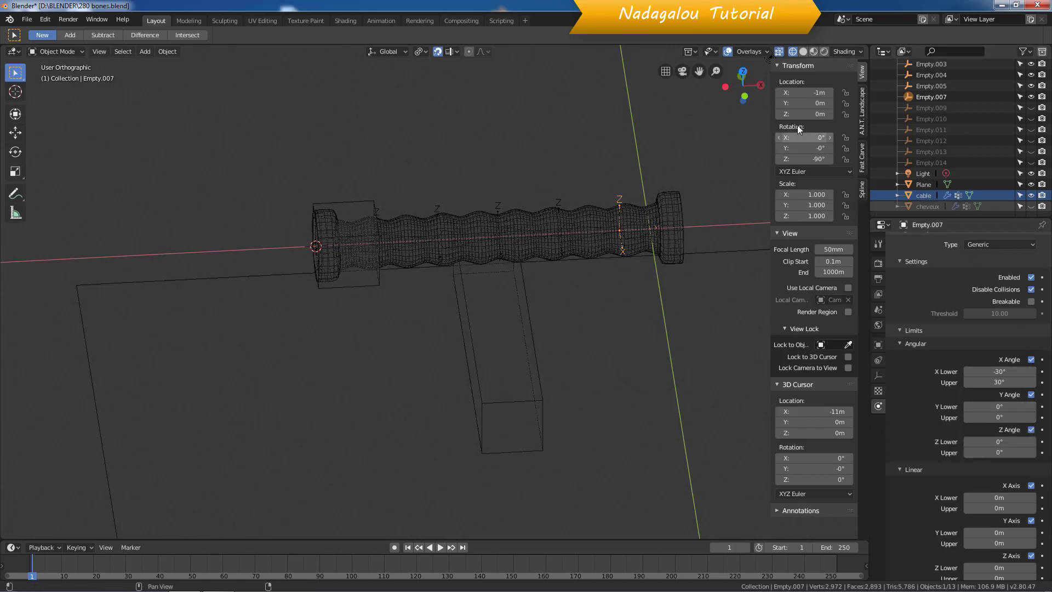
Return the viewport to textured shading and play the simulation to check how the restricted joints bend
{"action": "left_click", "coordinate": [814, 51]}
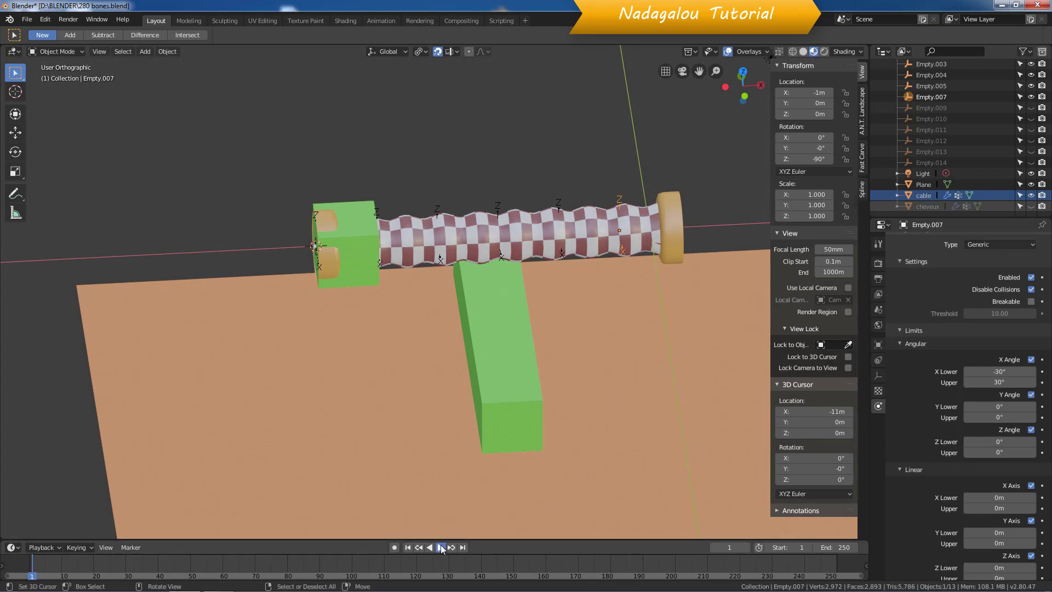
{"action": "left_click", "coordinate": [441, 547]}
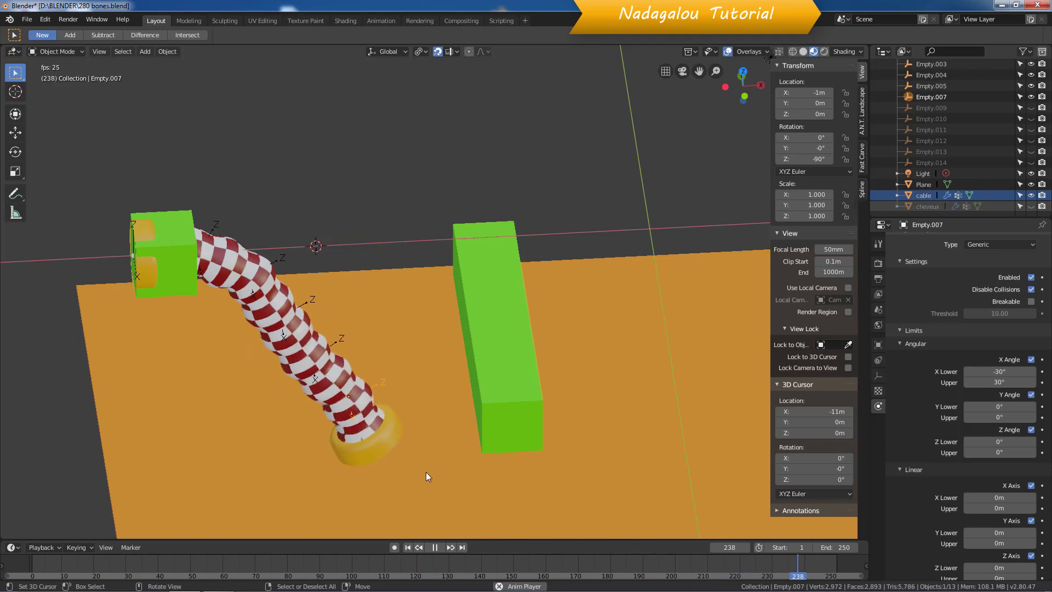
{"action": "left_click", "coordinate": [435, 547]}
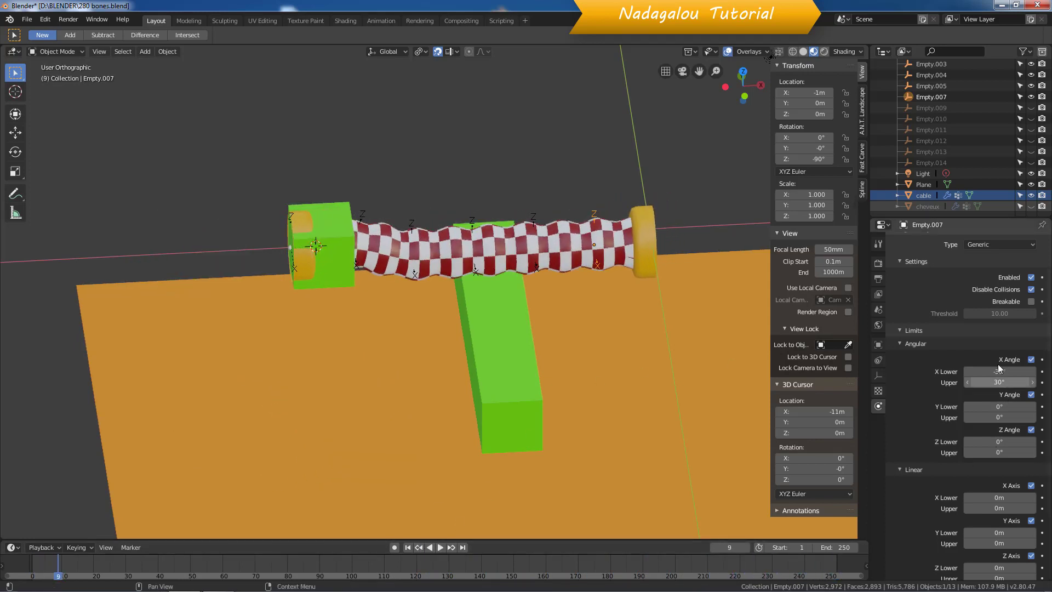
Move the green obstacle block Cube.006 by 9 m along the X axis, away from the cable
{"action": "middle_click_drag", "start_coordinate": [621, 410], "coordinate": [621, 387]}
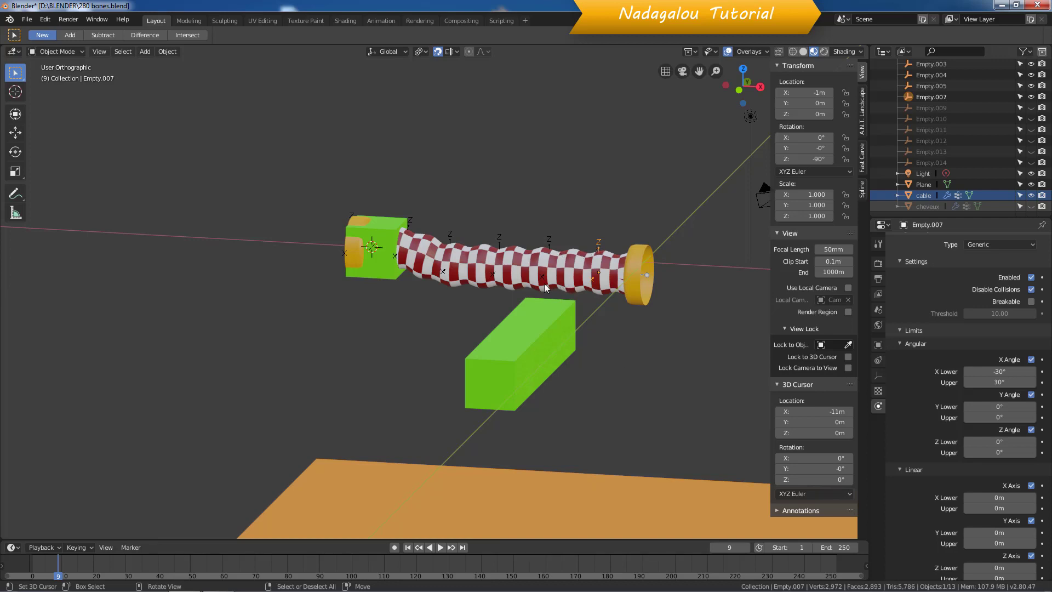
{"action": "scroll", "coordinate": [550, 304], "scroll_direction": "down", "scroll_amount": 3}
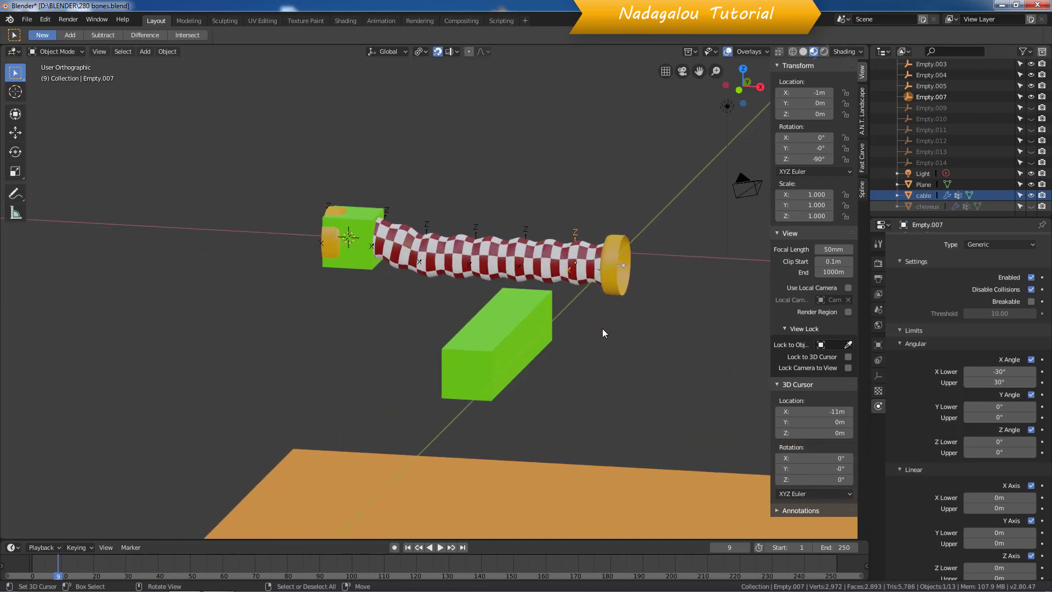
{"action": "mouse_move", "coordinate": [610, 360]}
{"action": "middle_mouse_down"}
{"action": "mouse_move", "coordinate": [559, 352]}
{"action": "mouse_move", "coordinate": [589, 356]}
{"action": "middle_mouse_up"}
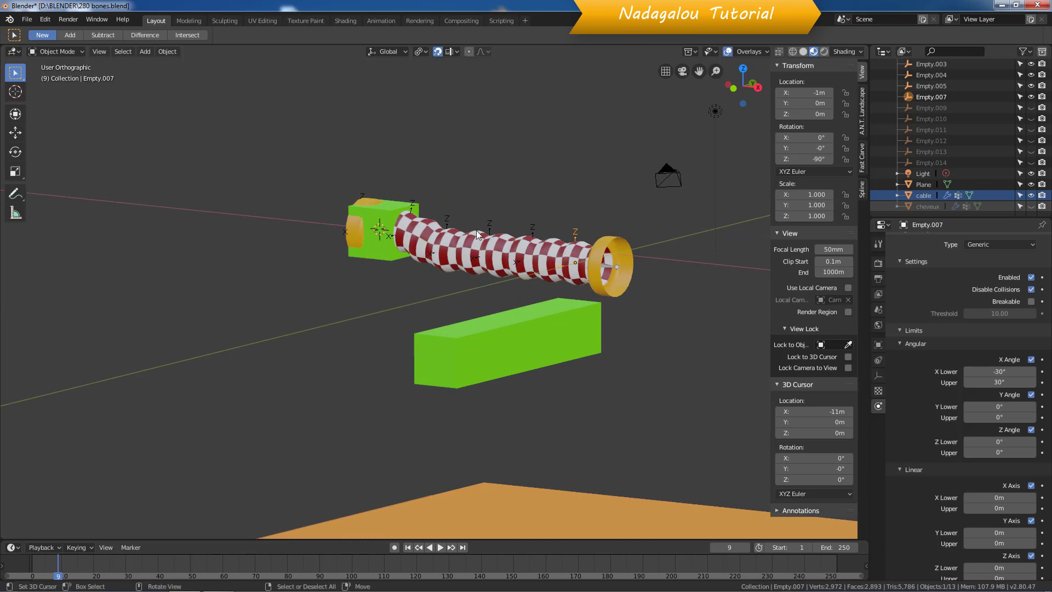
{"action": "middle_click_drag", "start_coordinate": [642, 312], "coordinate": [479, 270]}
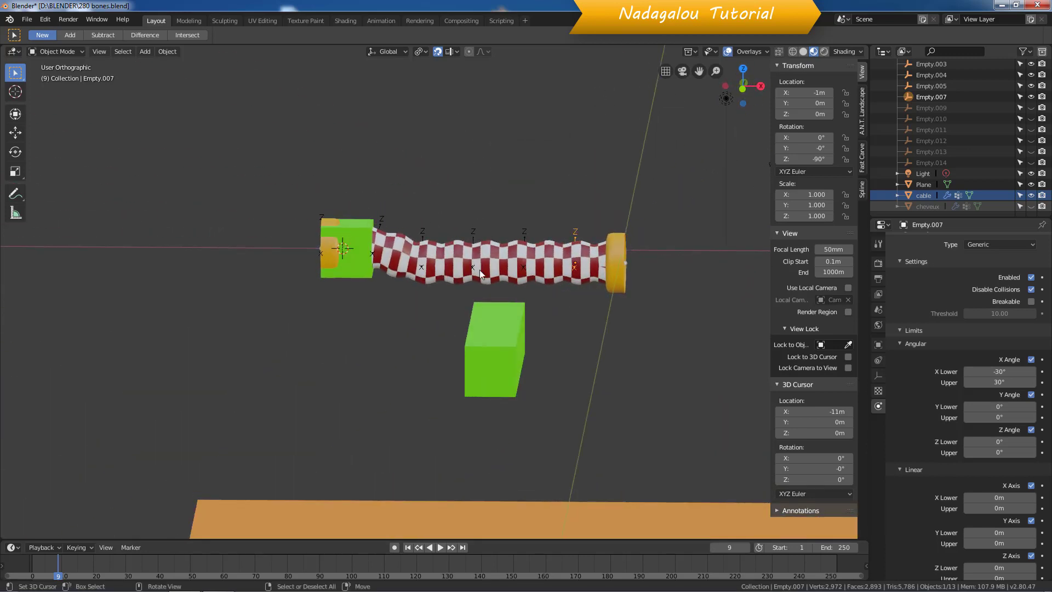
{"action": "scroll", "coordinate": [549, 476], "scroll_direction": "down", "scroll_amount": 1}
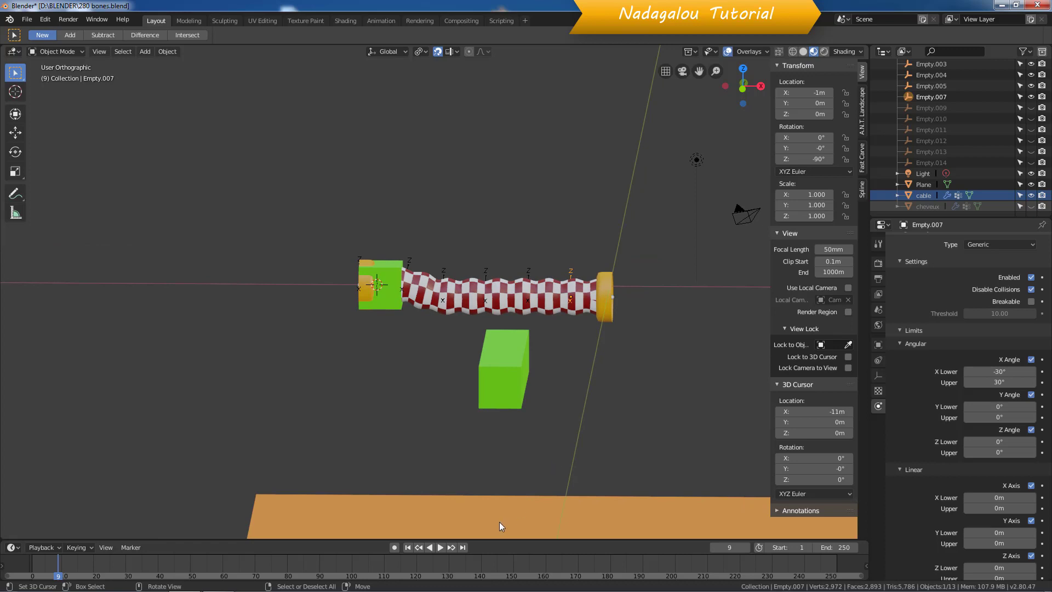
{"action": "left_click", "coordinate": [503, 390]}
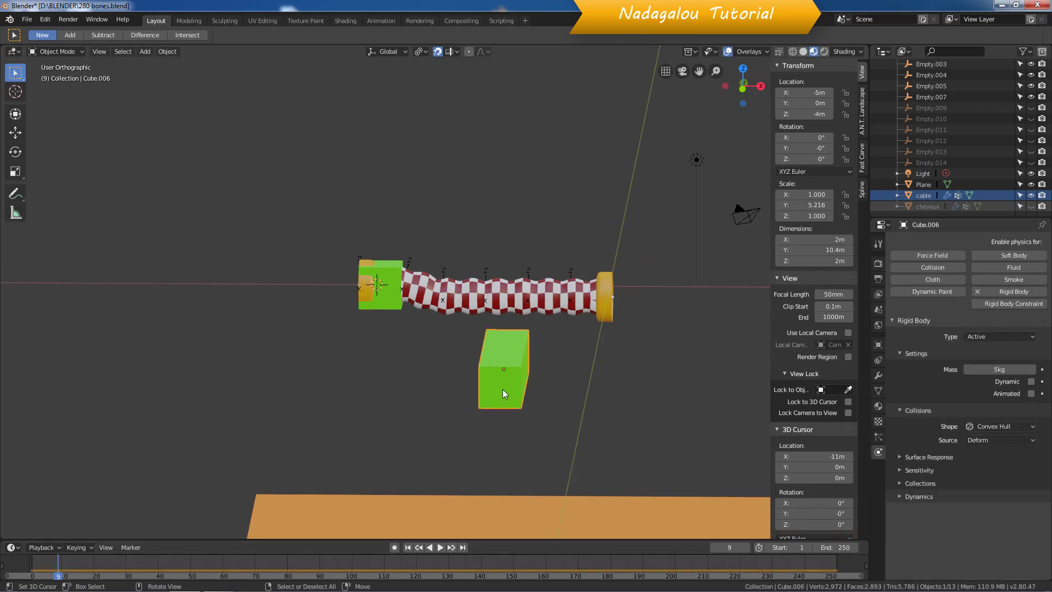
{"action": "key", "text": "g"}
{"action": "key", "text": "x"}
{"action": "key", "text": "9"}
{"action": "key", "text": "Return"}
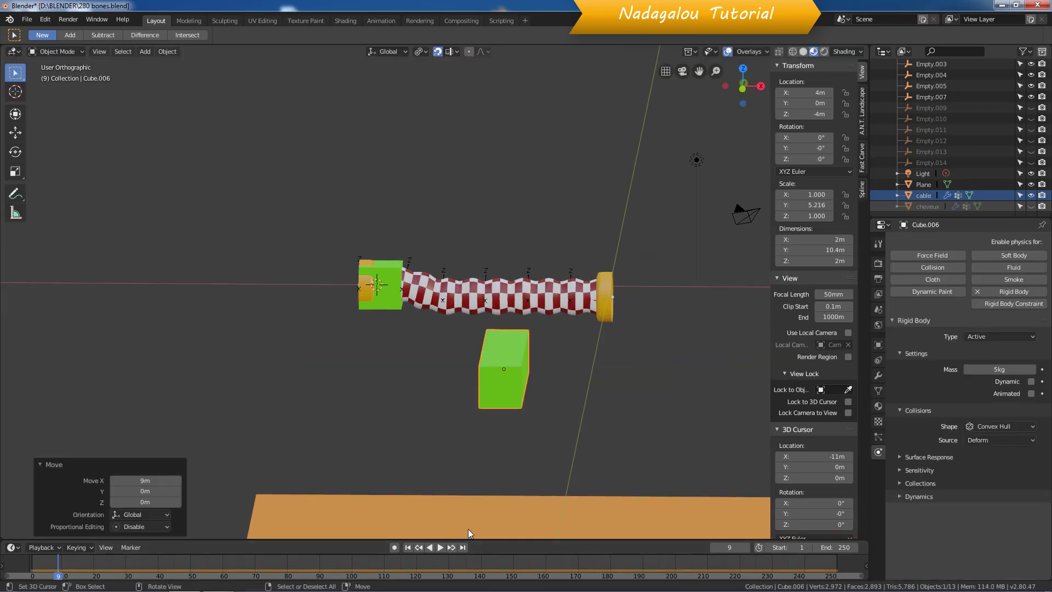
Replay the simulation twice from the first frame to watch the cable swing without the obstacle, and rewind
{"action": "left_click", "coordinate": [407, 548]}
{"action": "left_click", "coordinate": [441, 548]}
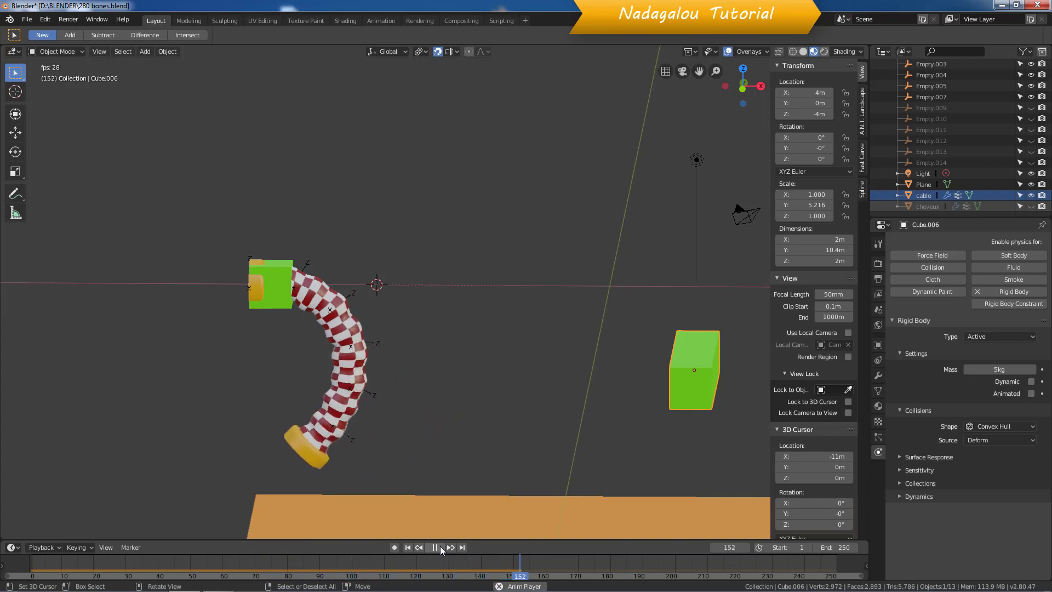
{"action": "left_click", "coordinate": [439, 546]}
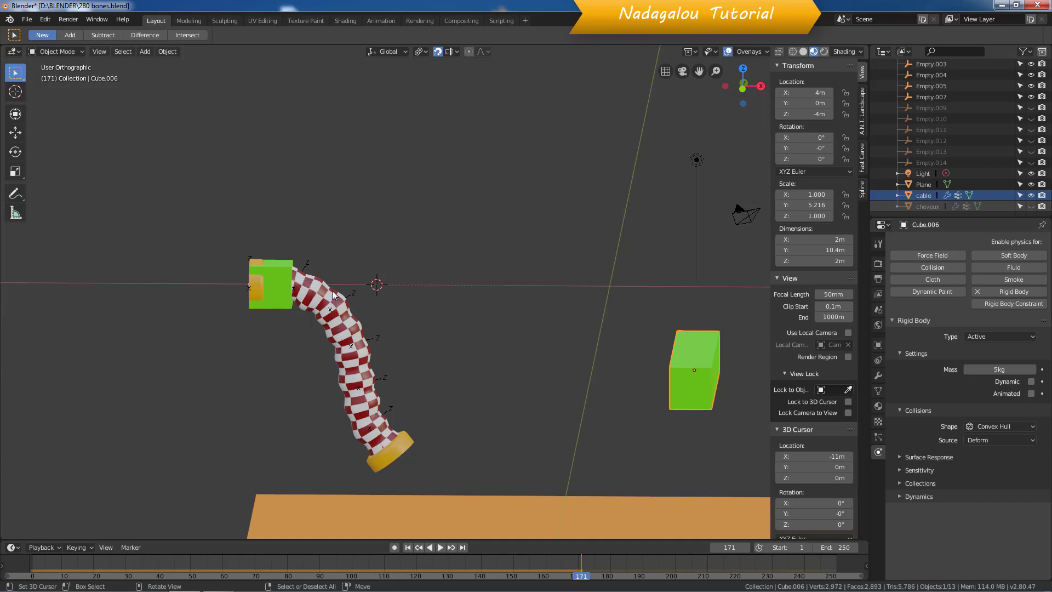
{"action": "left_click", "coordinate": [408, 548]}
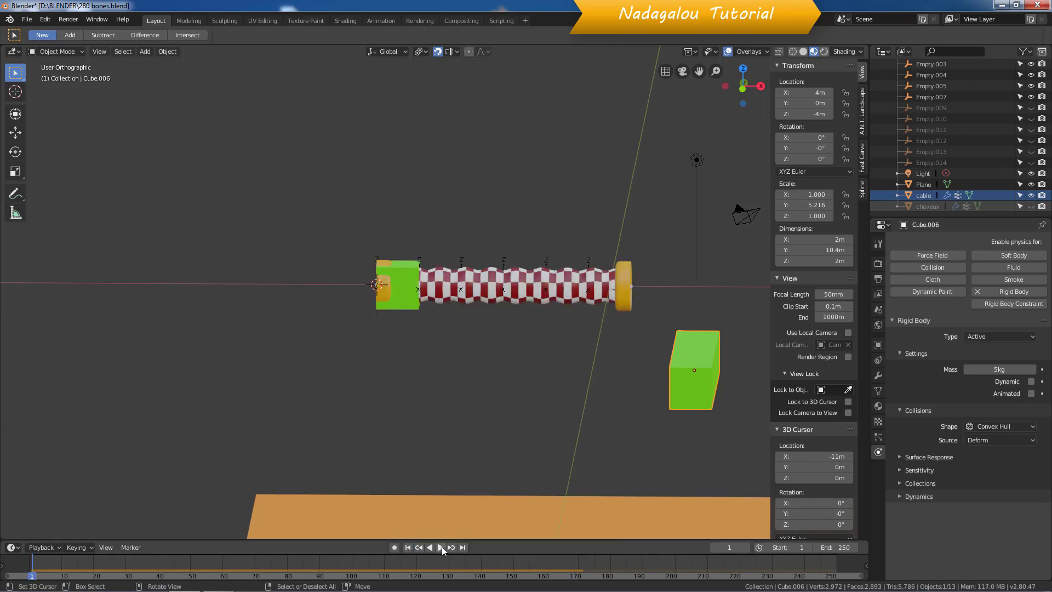
{"action": "left_click", "coordinate": [441, 547]}
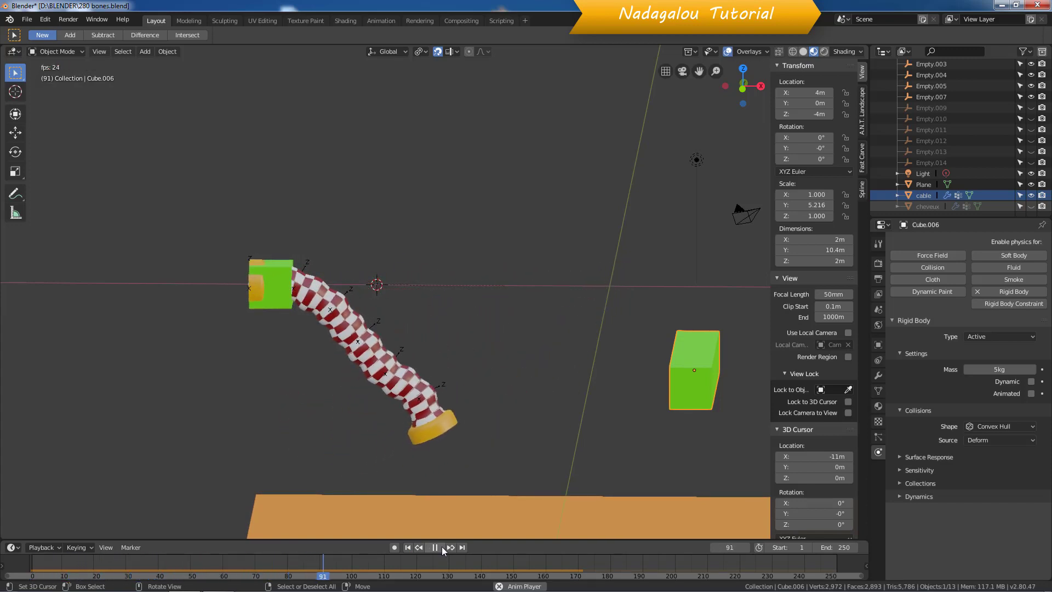
{"action": "left_click", "coordinate": [442, 547]}
{"action": "left_click", "coordinate": [408, 547]}
{"action": "key", "text": "KP_5"}
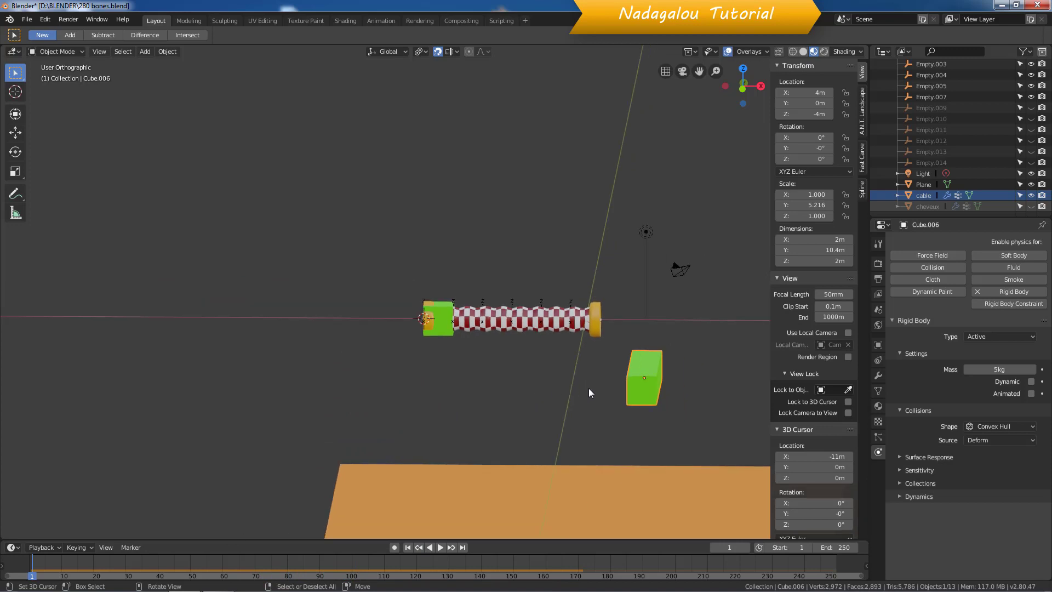
Select the Empty.007 joint near the cable's end and review the rigid body commands available for it
{"action": "mouse_move", "coordinate": [590, 389]}
{"action": "middle_mouse_down"}
{"action": "mouse_move", "coordinate": [512, 399]}
{"action": "mouse_move", "coordinate": [598, 399]}
{"action": "middle_mouse_up"}
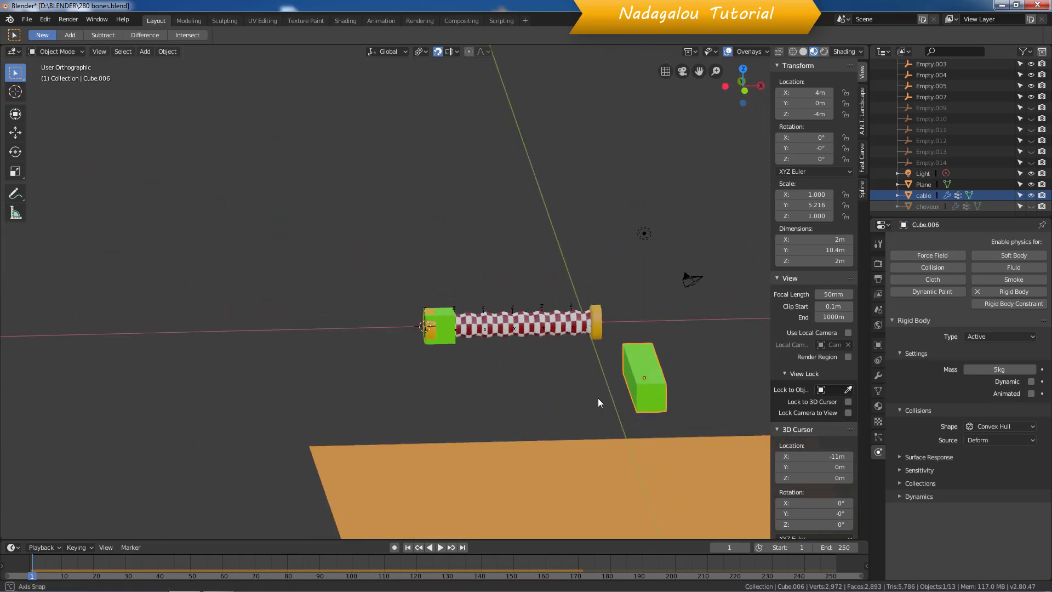
{"action": "key", "text": "n"}
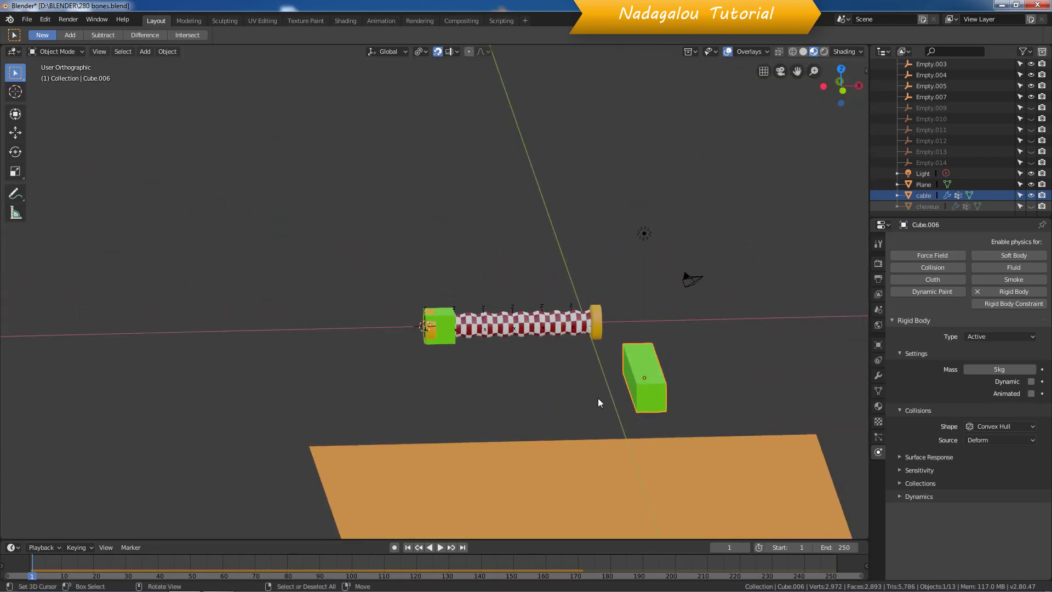
{"action": "middle_click_drag", "start_coordinate": [598, 396], "coordinate": [479, 253], "text": "shift"}
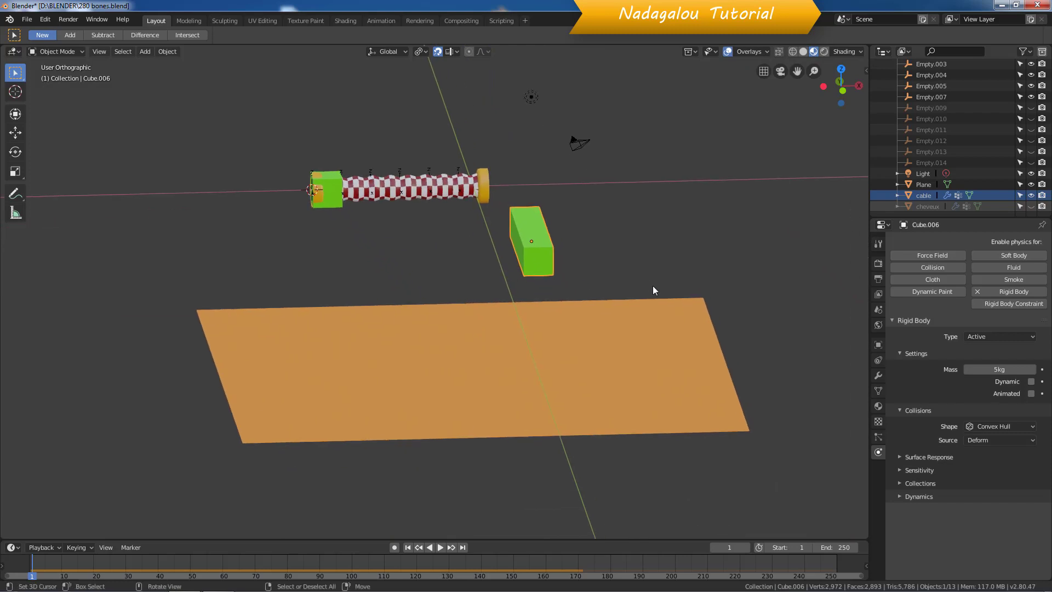
{"action": "mouse_move", "coordinate": [654, 291]}
{"action": "middle_mouse_down"}
{"action": "mouse_move", "coordinate": [575, 291]}
{"action": "mouse_move", "coordinate": [635, 294]}
{"action": "middle_mouse_up"}
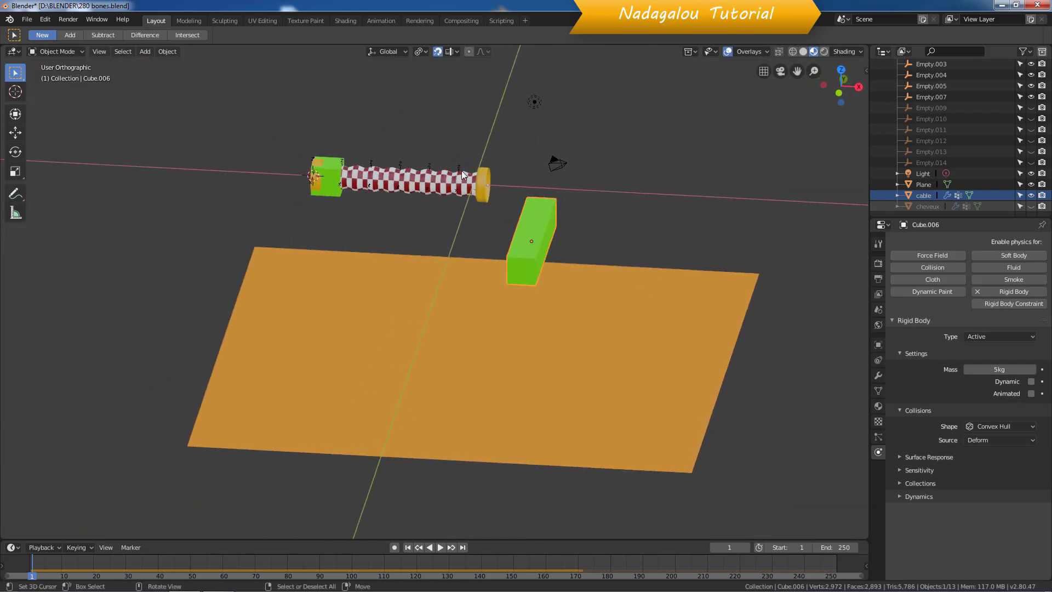
{"action": "left_click", "coordinate": [460, 169]}
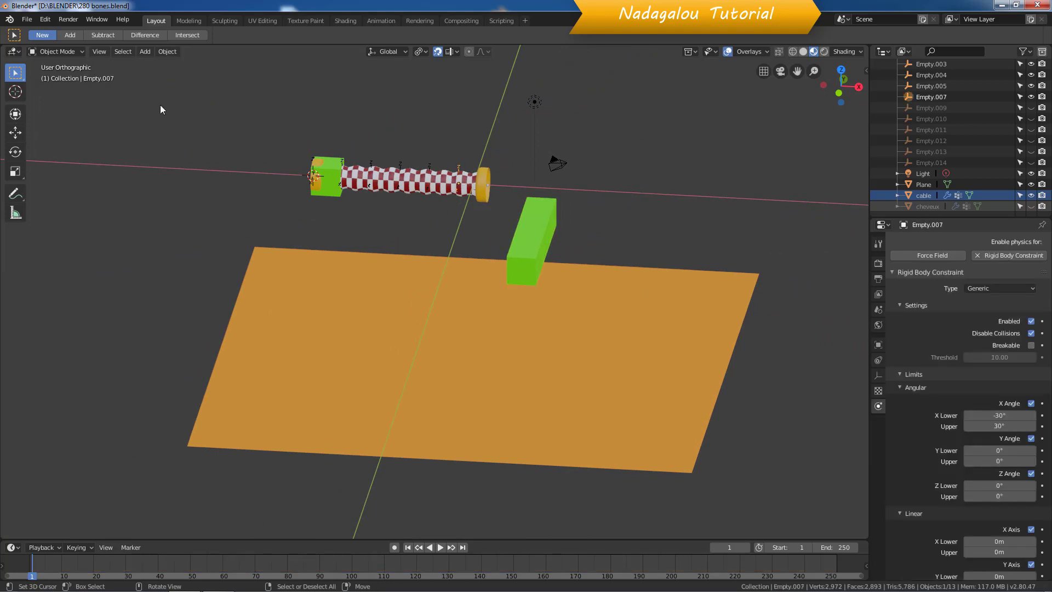
{"action": "left_click", "coordinate": [167, 51]}
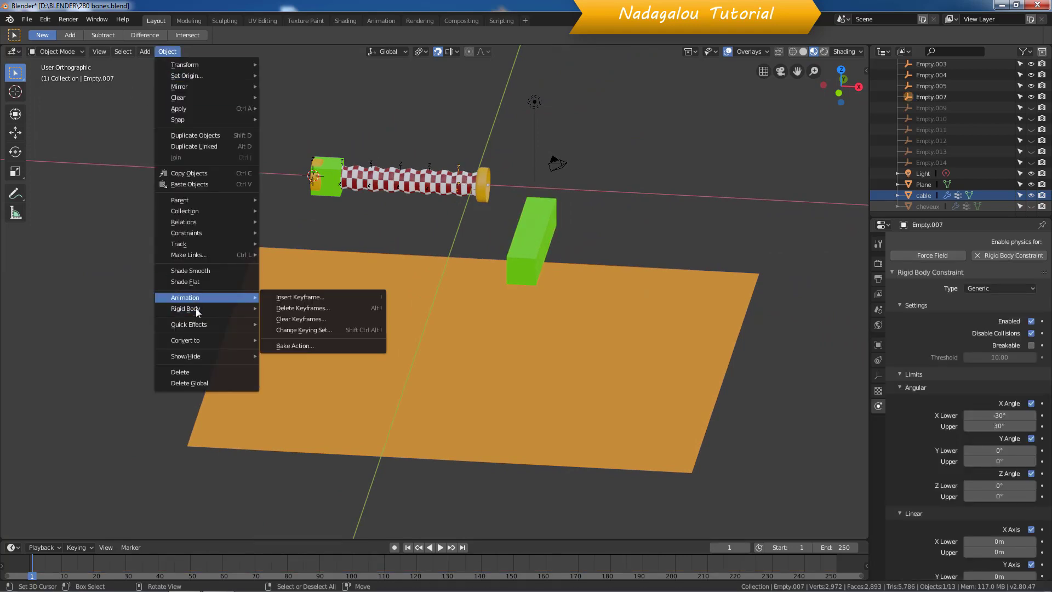
{"action": "mouse_move", "coordinate": [232, 310]}
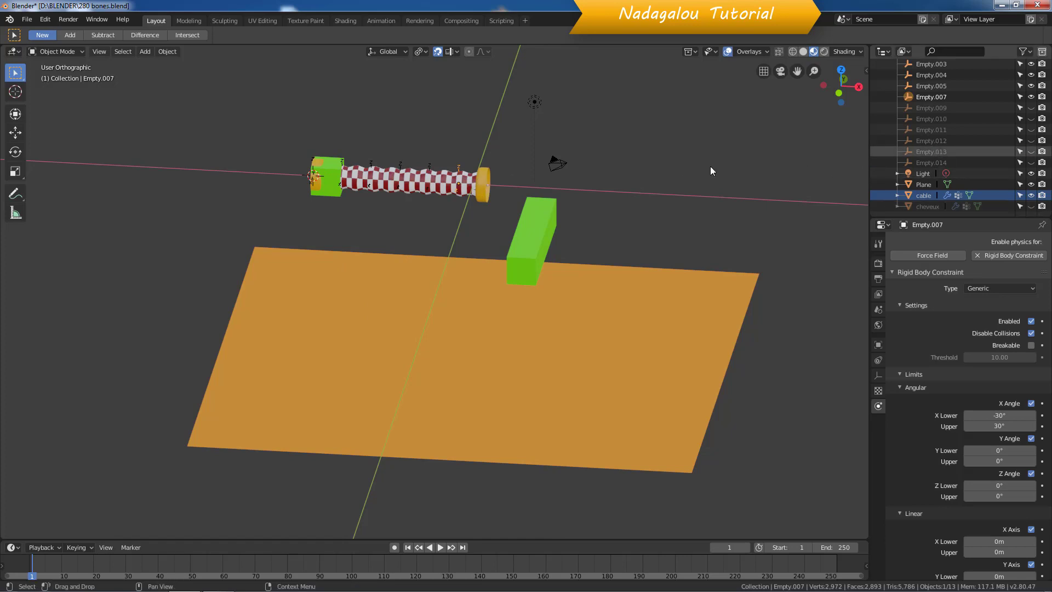
Unhide all hidden objects and select the end cube together with the adjacent Cube.001
{"action": "key", "text": "alt+h"}
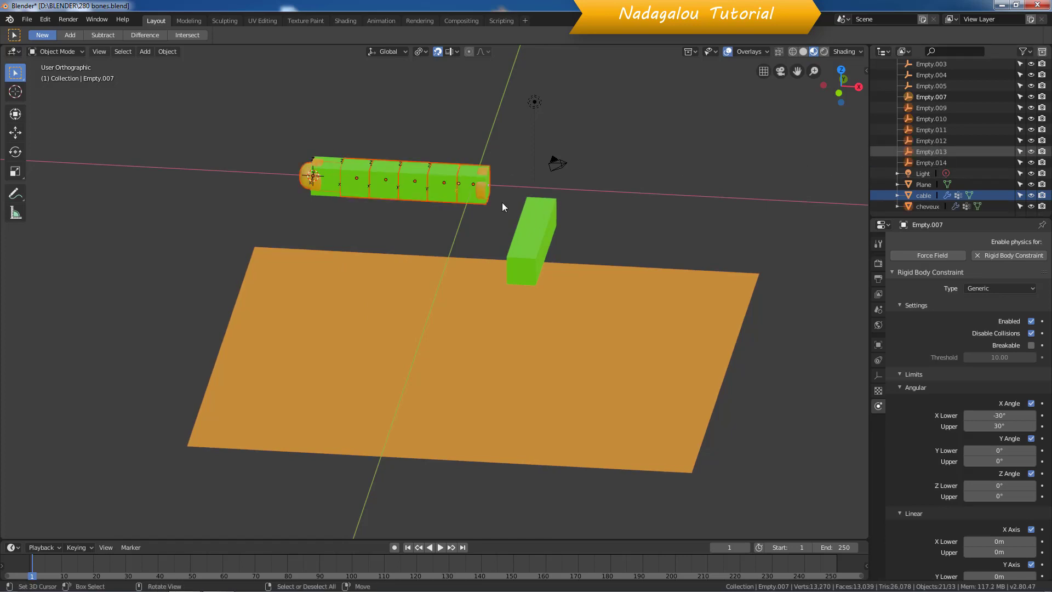
{"action": "left_click", "coordinate": [472, 173]}
{"action": "left_click", "coordinate": [452, 174], "text": "shift"}
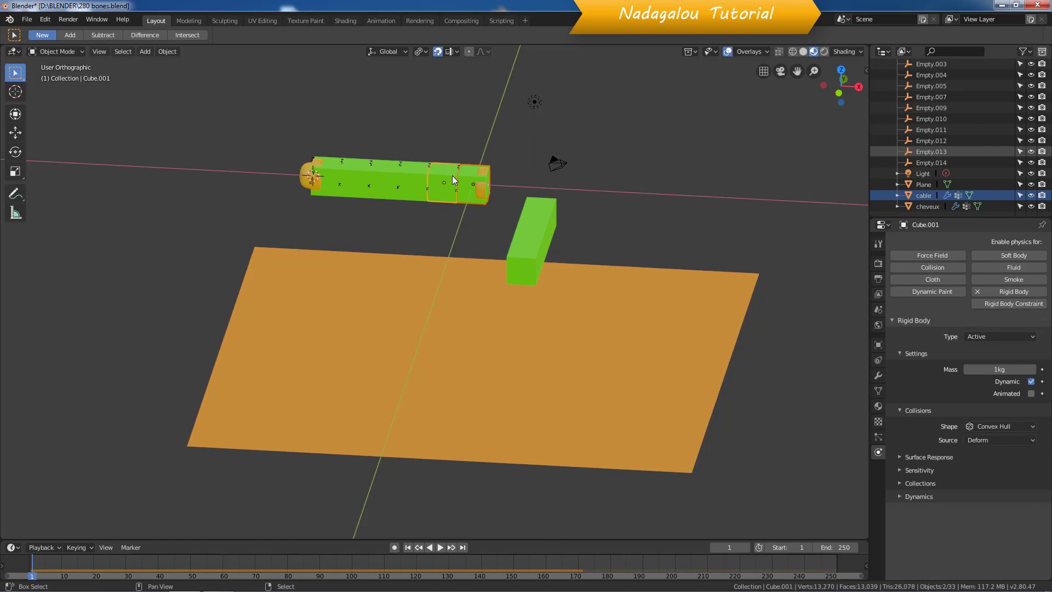
{"action": "scroll", "coordinate": [462, 219], "scroll_direction": "up", "scroll_amount": 1}
{"action": "scroll", "coordinate": [462, 220], "scroll_direction": "up", "scroll_amount": 1}
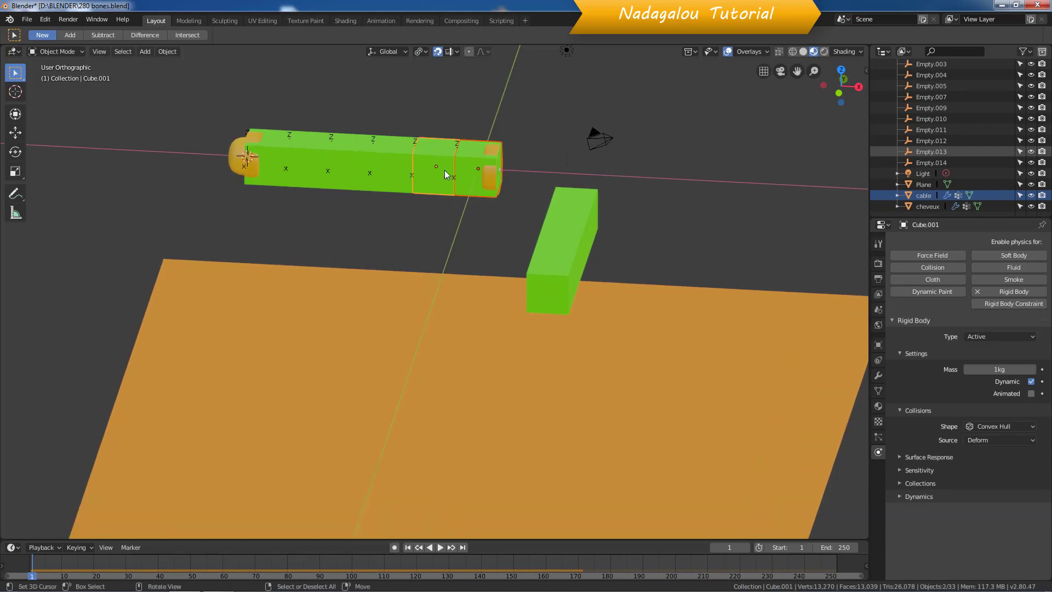
{"action": "middle_click_drag", "start_coordinate": [459, 260], "coordinate": [472, 244]}
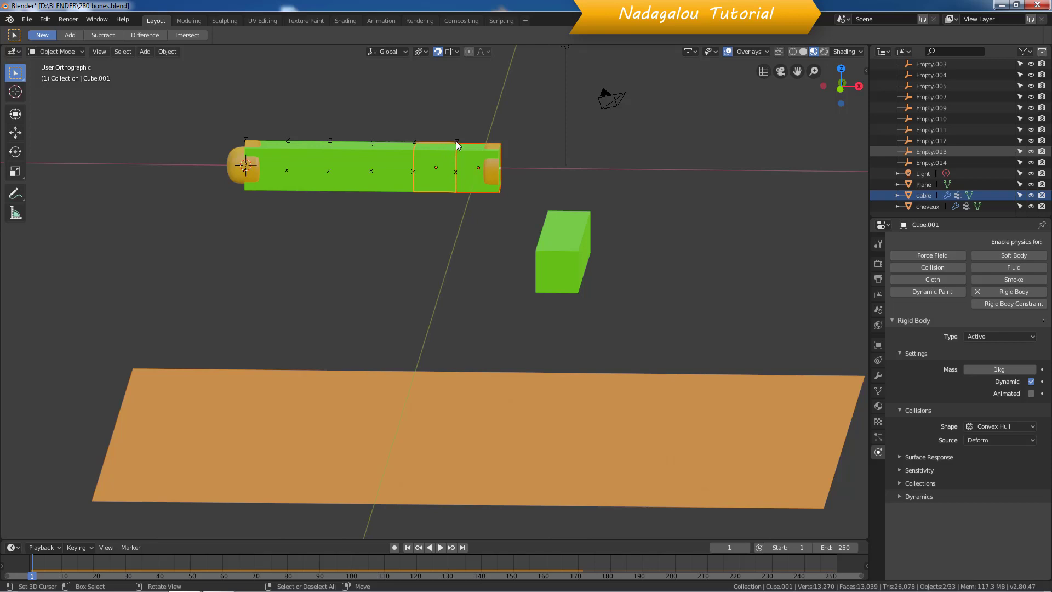
{"action": "scroll", "coordinate": [457, 142], "scroll_direction": "up", "scroll_amount": 4}
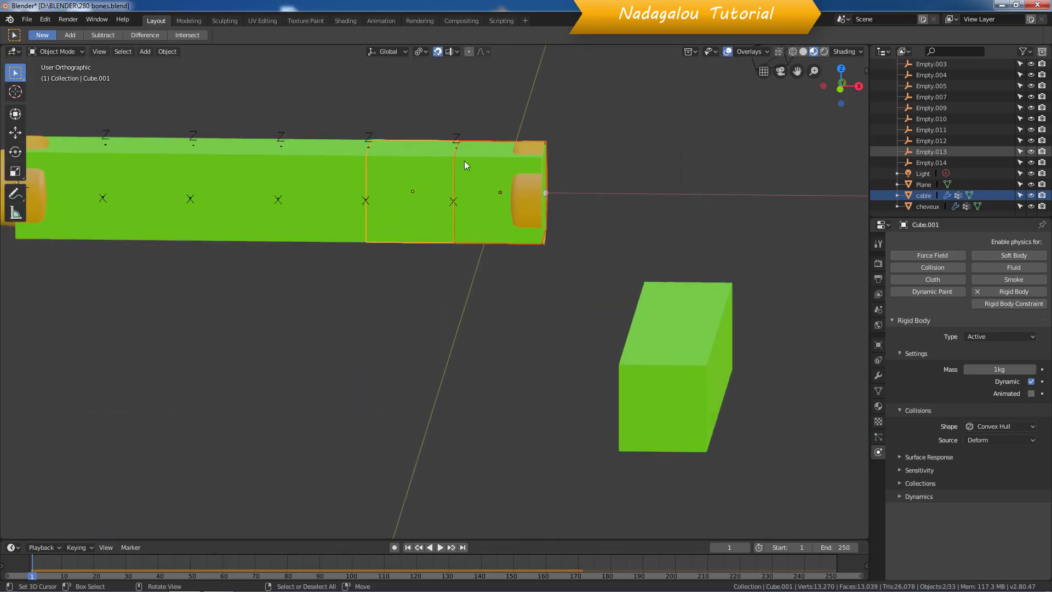
Snap the 3D cursor to the midpoint between the two selected cubes
{"action": "left_click", "coordinate": [167, 51]}
{"action": "mouse_move", "coordinate": [199, 306]}
{"action": "key", "text": "shift+s"}
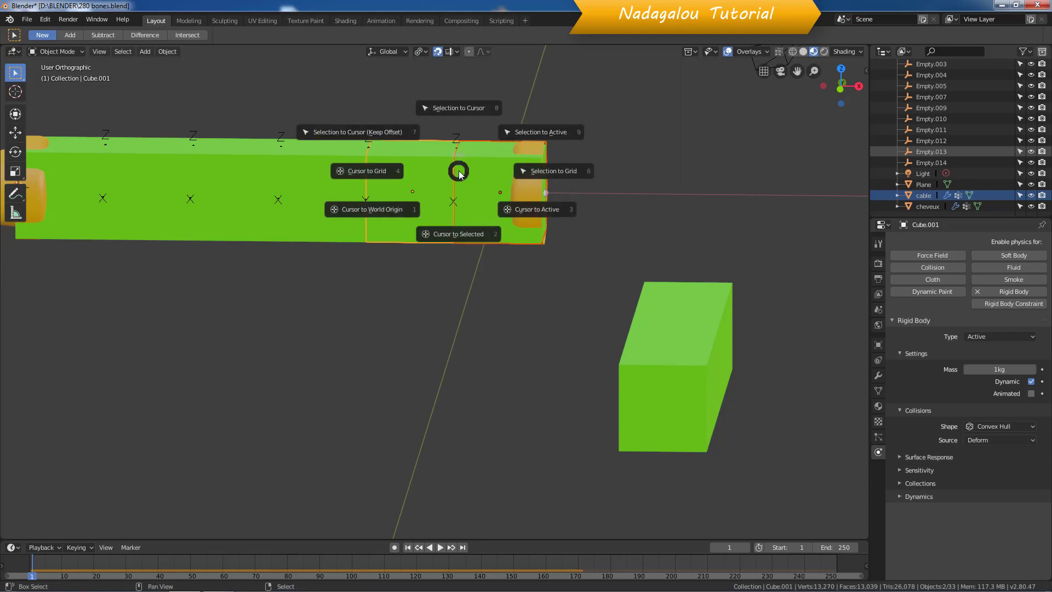
{"action": "left_click", "coordinate": [455, 234]}
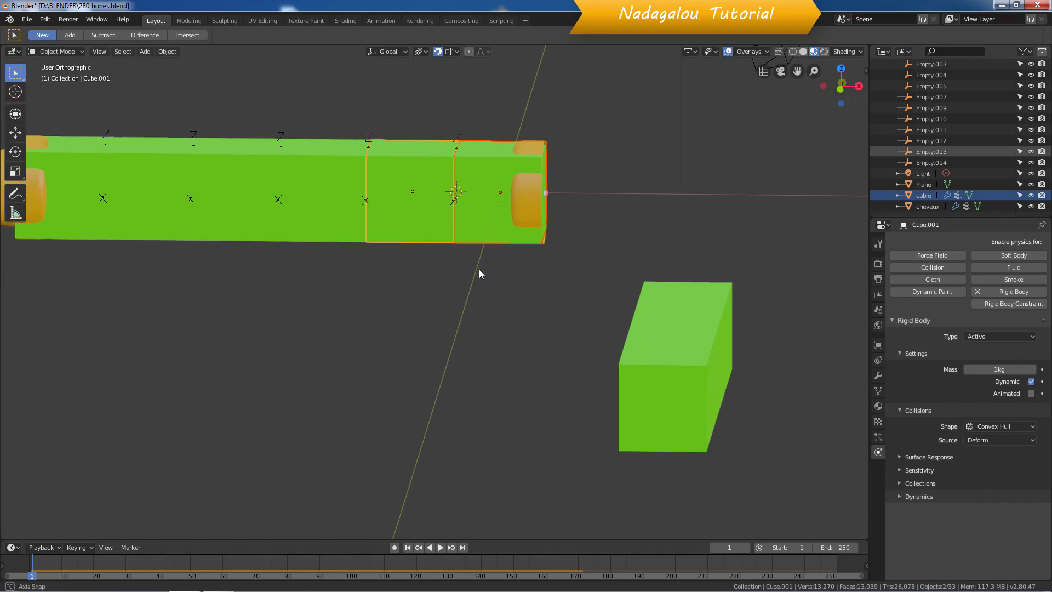
{"action": "middle_click_drag", "start_coordinate": [479, 270], "coordinate": [449, 180]}
{"action": "key", "text": "shift+a"}
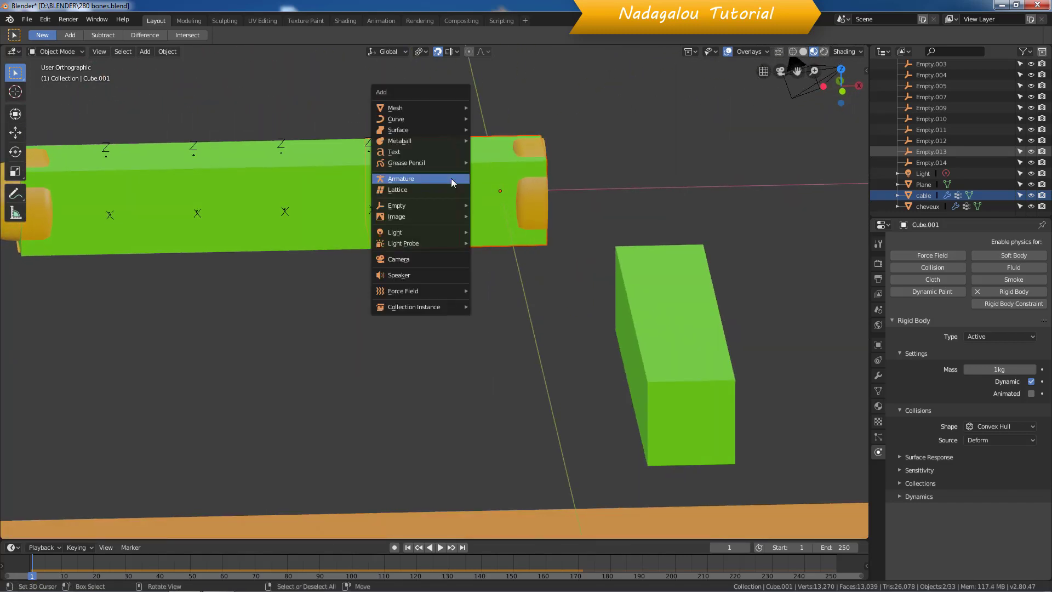
{"action": "mouse_move", "coordinate": [453, 207]}
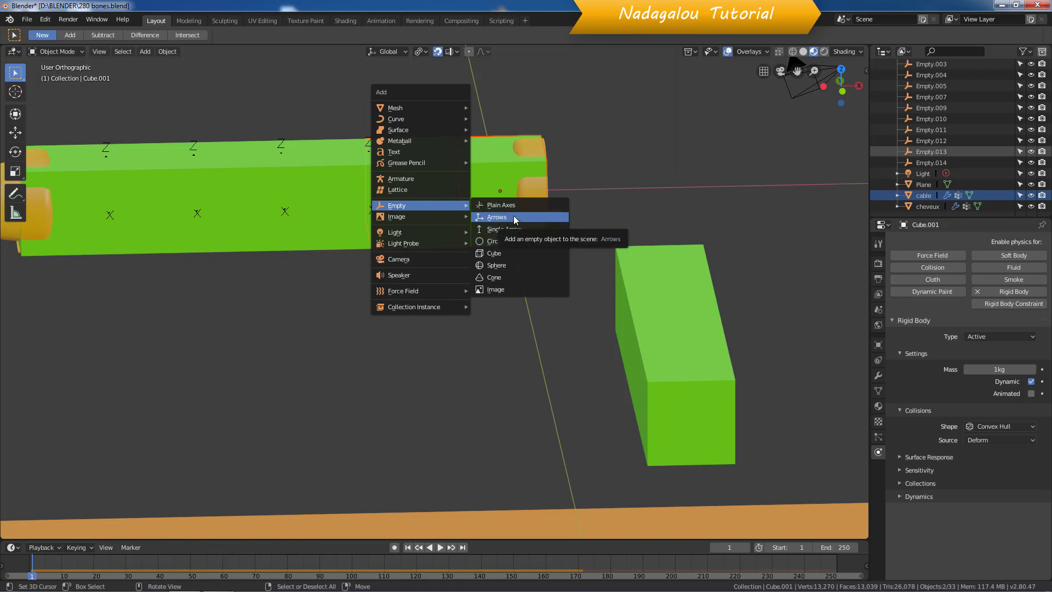
{"action": "key", "text": "Down"}
{"action": "key", "text": "Down"}
{"action": "key", "text": "Down"}
{"action": "key", "text": "Escape"}
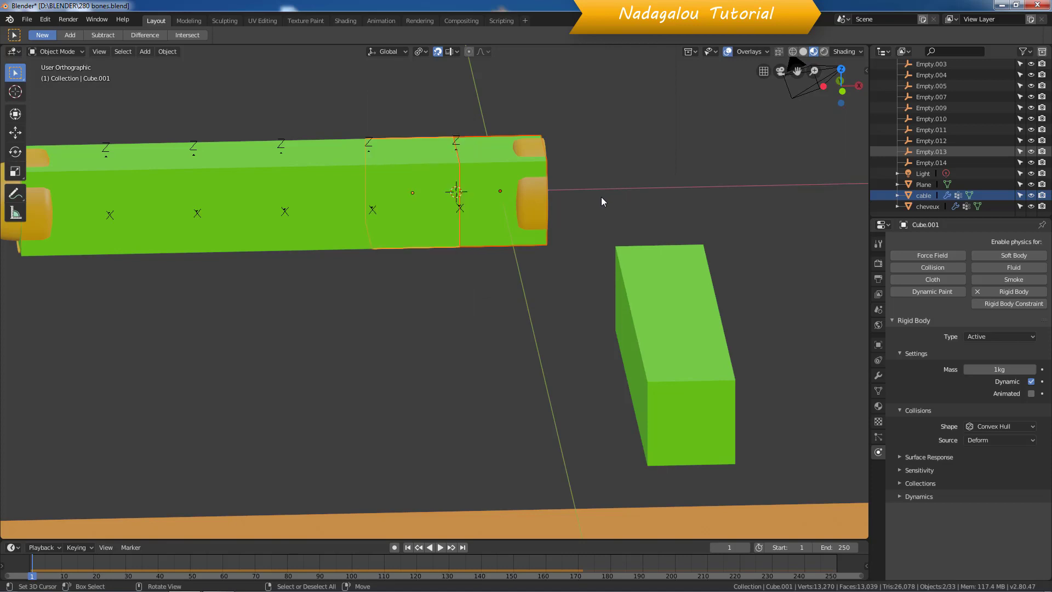
Select Empty.007, show the scene in wireframe and examine its constraint type, angular and linear limits, and linked objects
{"action": "left_click", "coordinate": [458, 144]}
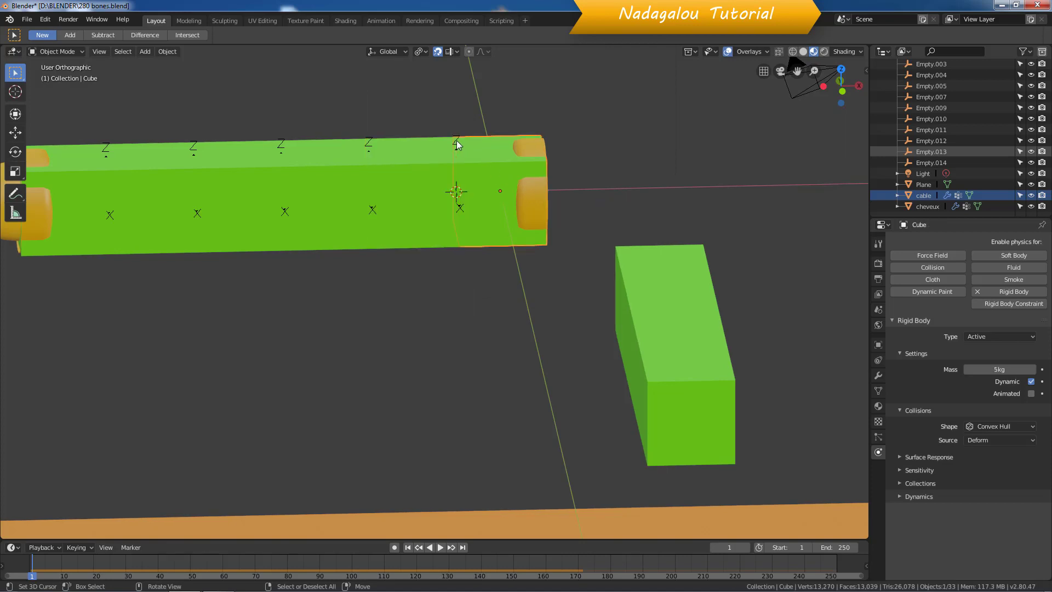
{"action": "left_click", "coordinate": [458, 142]}
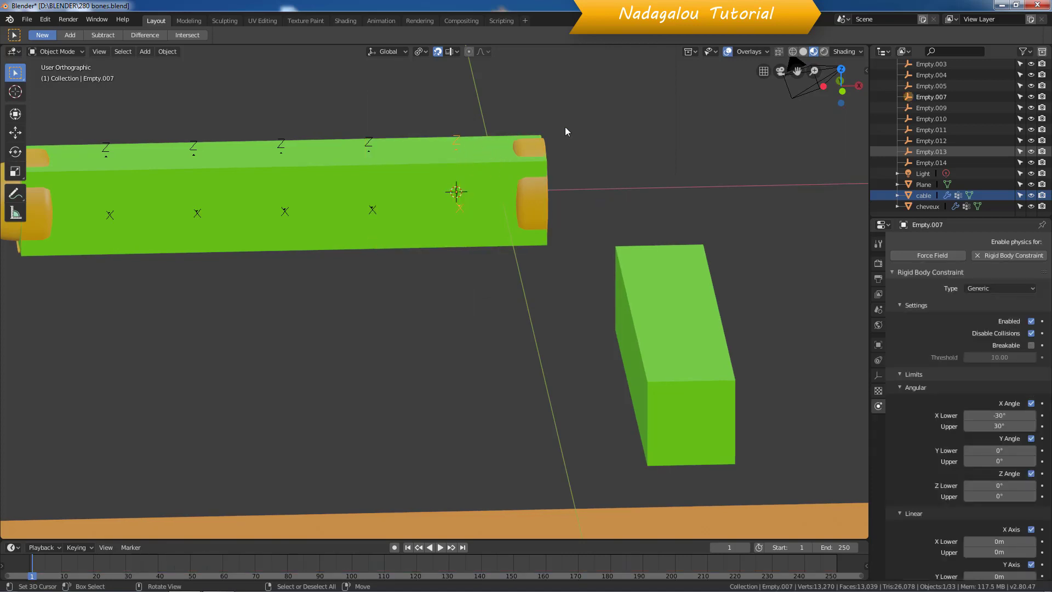
{"action": "left_click", "coordinate": [792, 51]}
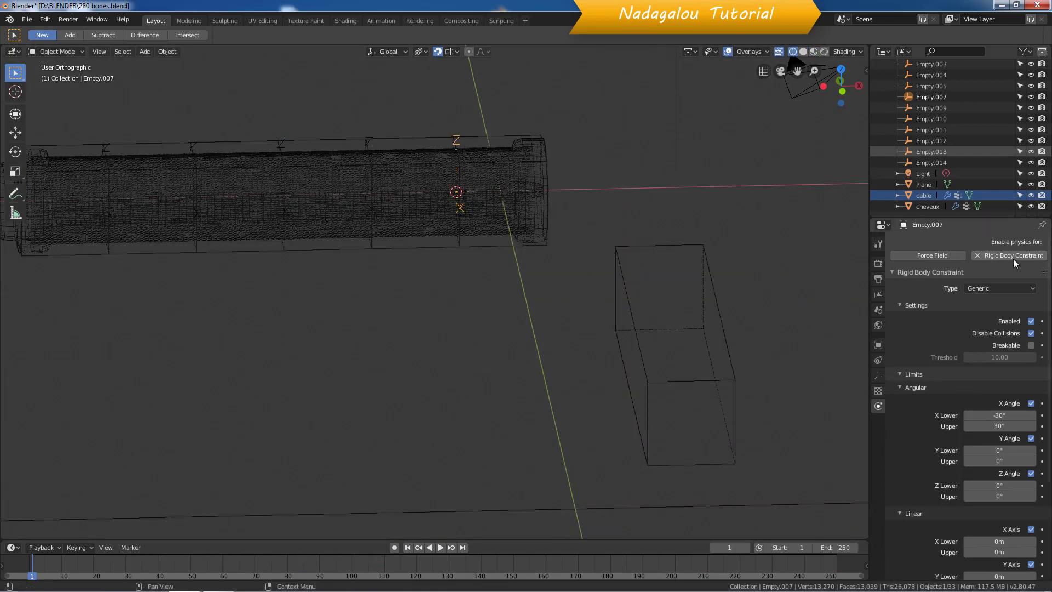
{"action": "scroll", "coordinate": [985, 277], "scroll_direction": "down", "scroll_amount": 1}
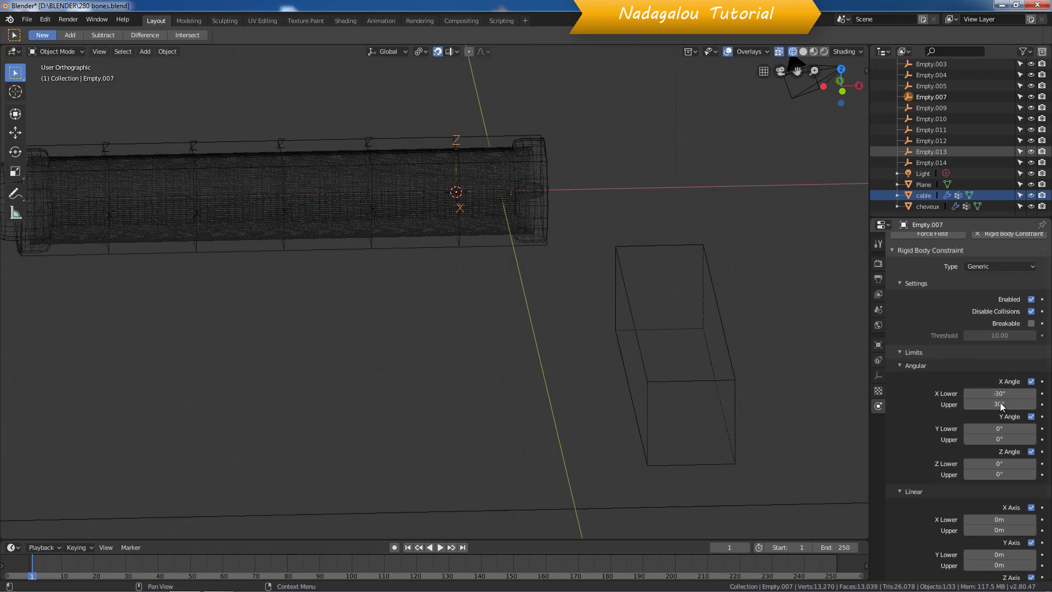
{"action": "scroll", "coordinate": [996, 438], "scroll_direction": "down", "scroll_amount": 5}
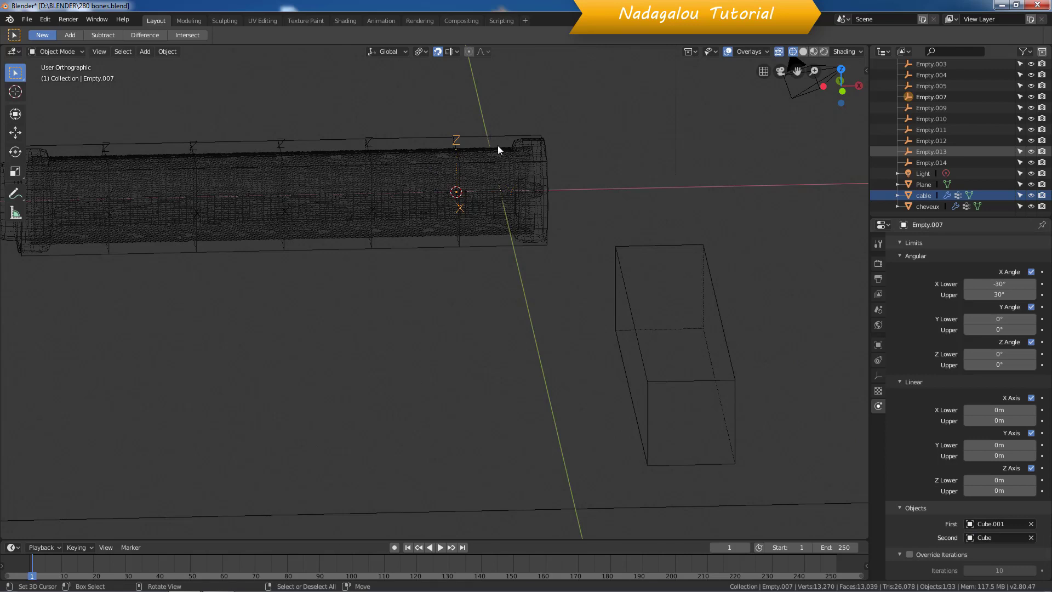
{"action": "scroll", "coordinate": [505, 177], "scroll_direction": "down", "scroll_amount": 3}
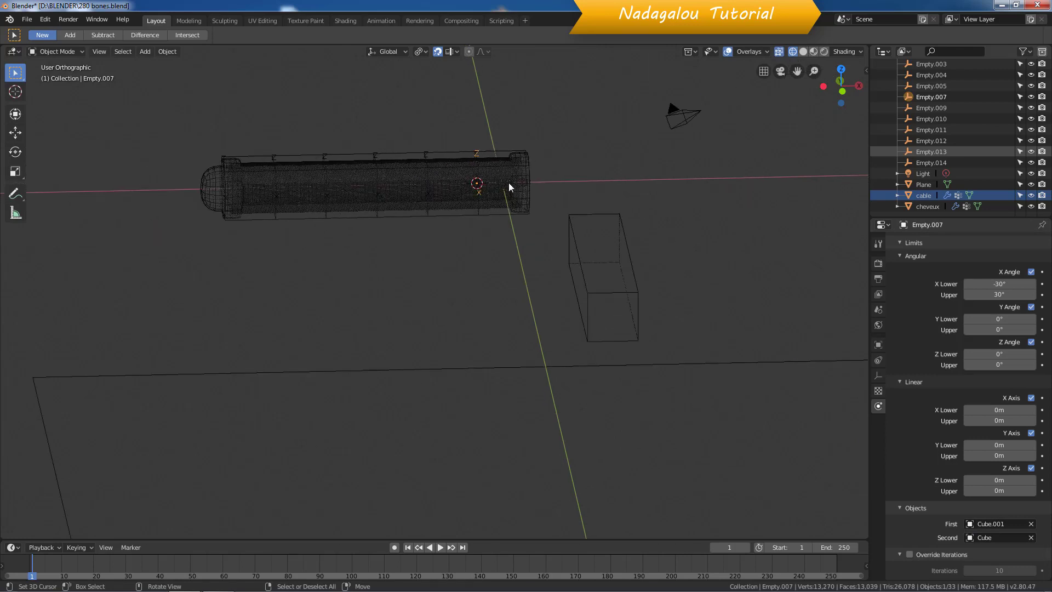
{"action": "scroll", "coordinate": [508, 184], "scroll_direction": "up", "scroll_amount": 2}
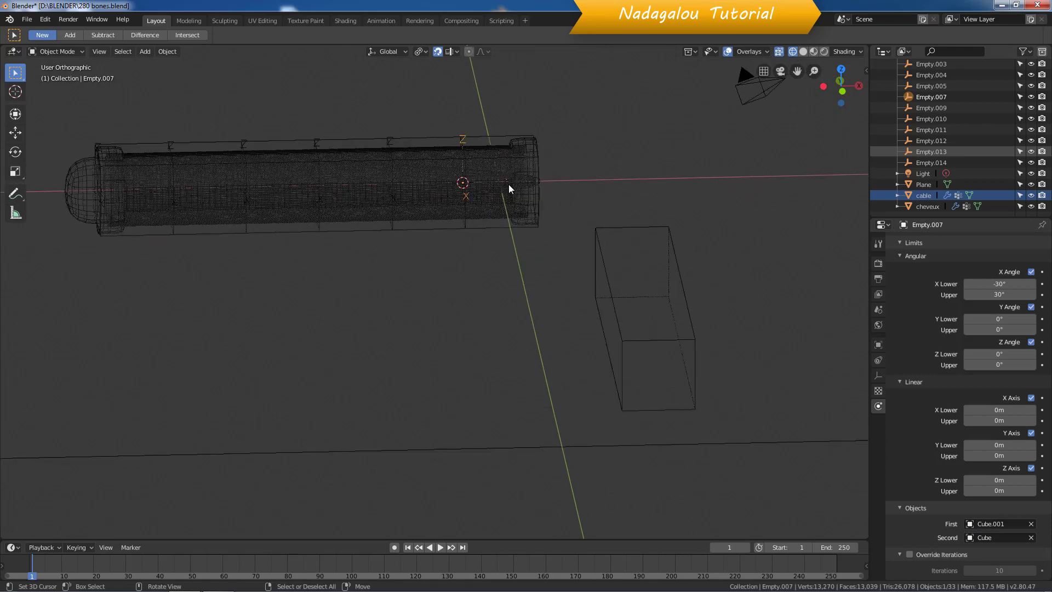
Remove the parent object from Empty.007 in its object relations
{"action": "left_click", "coordinate": [464, 142]}
{"action": "left_click", "coordinate": [464, 142]}
{"action": "left_click", "coordinate": [463, 142]}
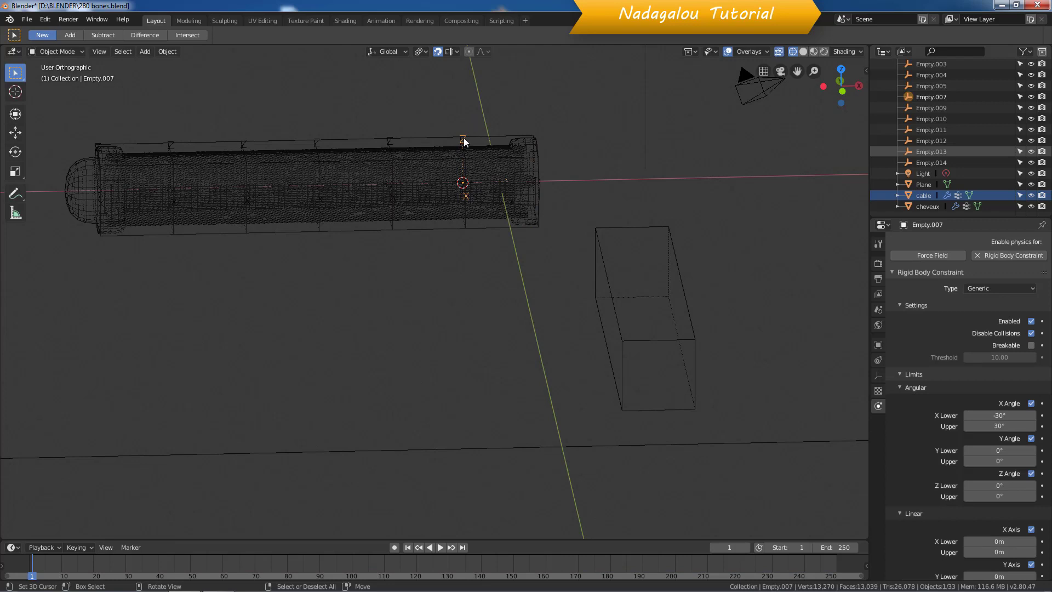
{"action": "left_click", "coordinate": [878, 344]}
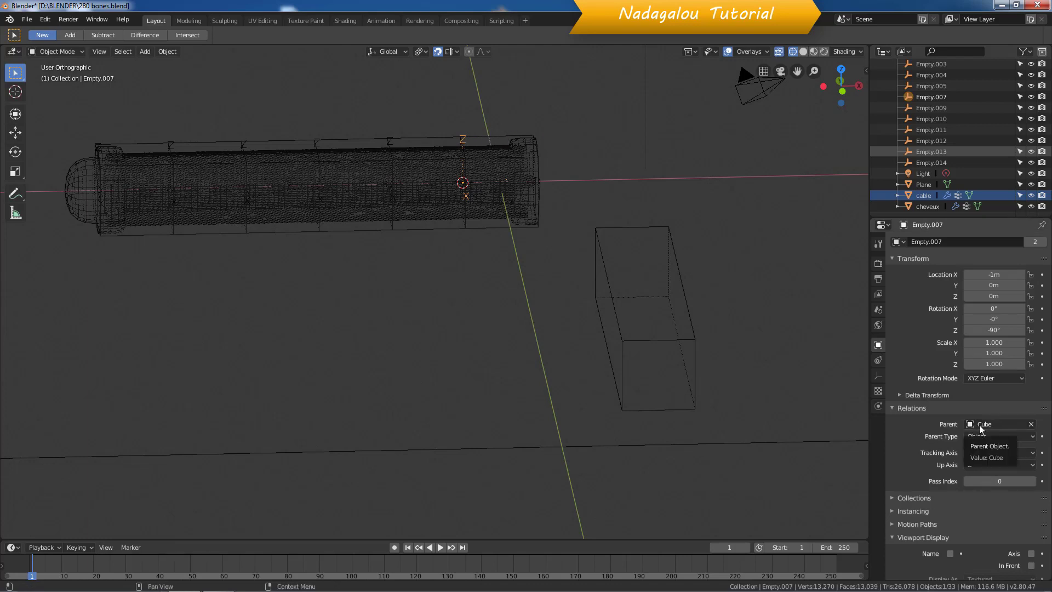
{"action": "middle_click_drag", "start_coordinate": [584, 344], "coordinate": [557, 343]}
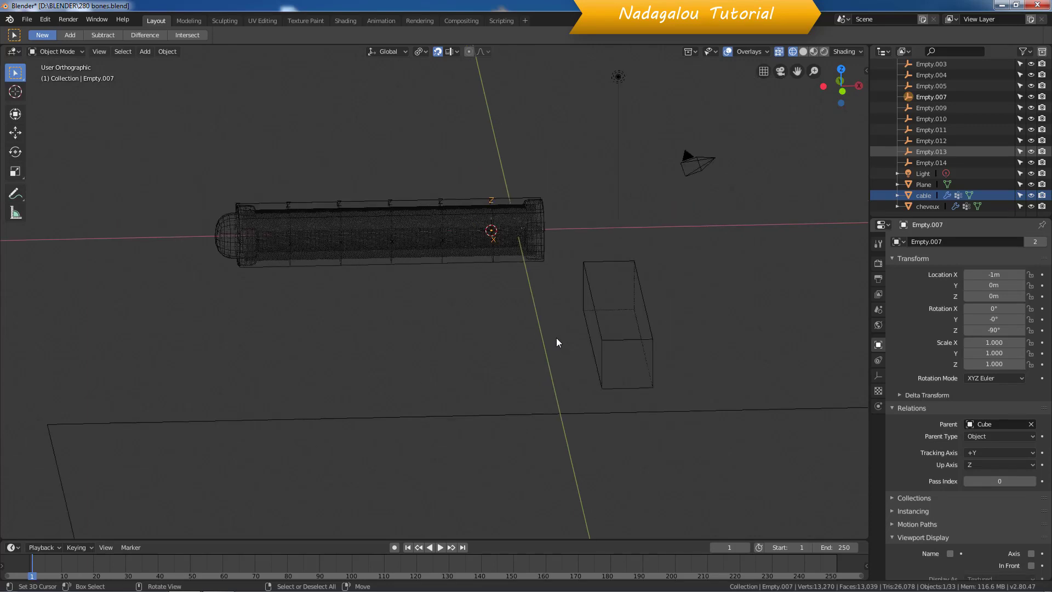
{"action": "left_click", "coordinate": [1031, 425]}
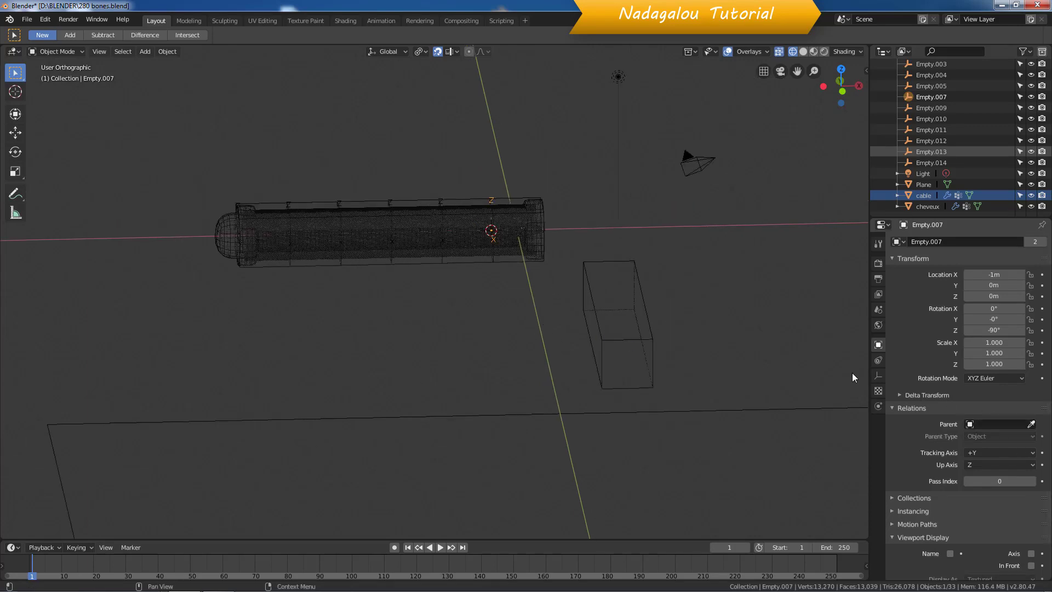
Remove the parent objects from Empty.001 and Empty.002
{"action": "left_click", "coordinate": [440, 202]}
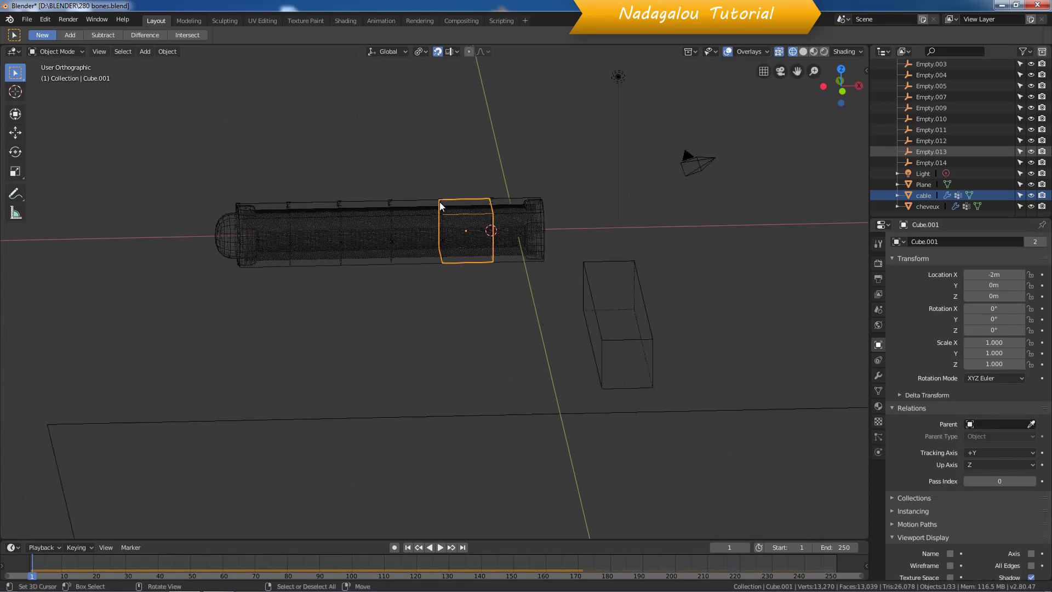
{"action": "left_click", "coordinate": [440, 202]}
{"action": "left_click", "coordinate": [440, 202]}
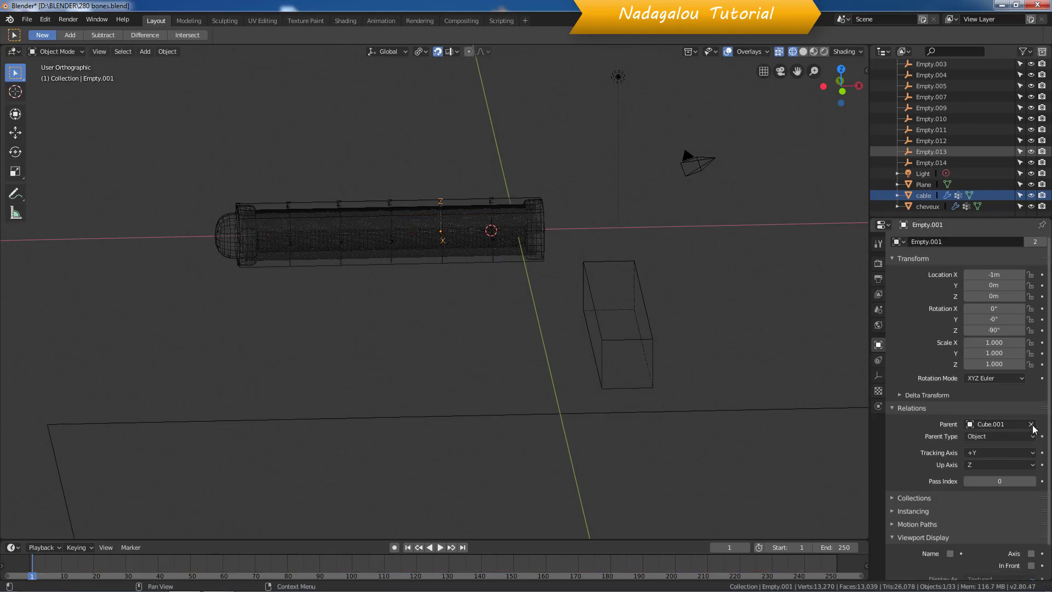
{"action": "left_click", "coordinate": [1031, 423]}
{"action": "left_click", "coordinate": [390, 204]}
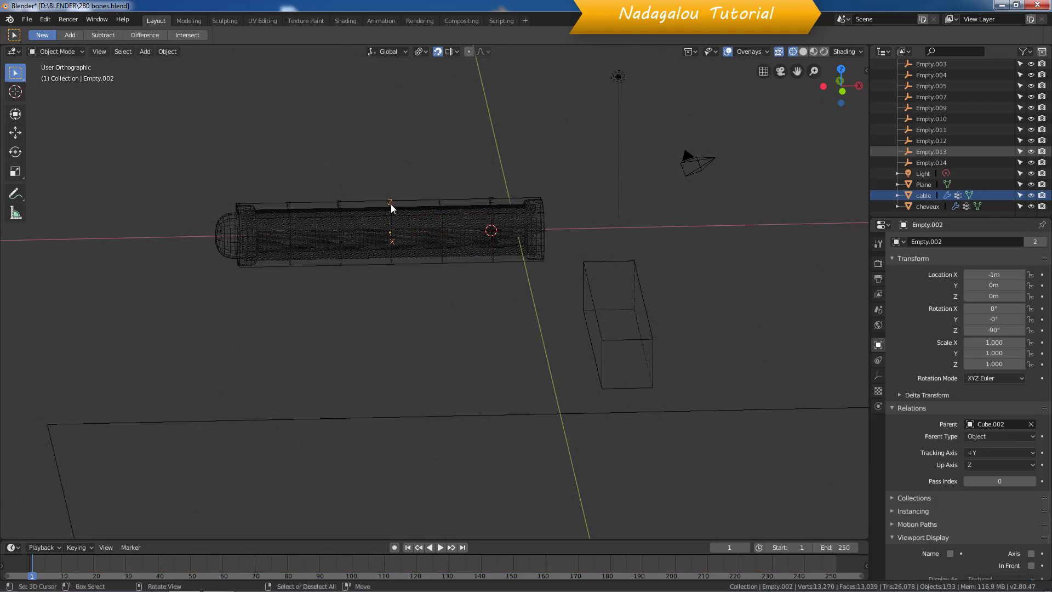
{"action": "left_click", "coordinate": [1032, 424]}
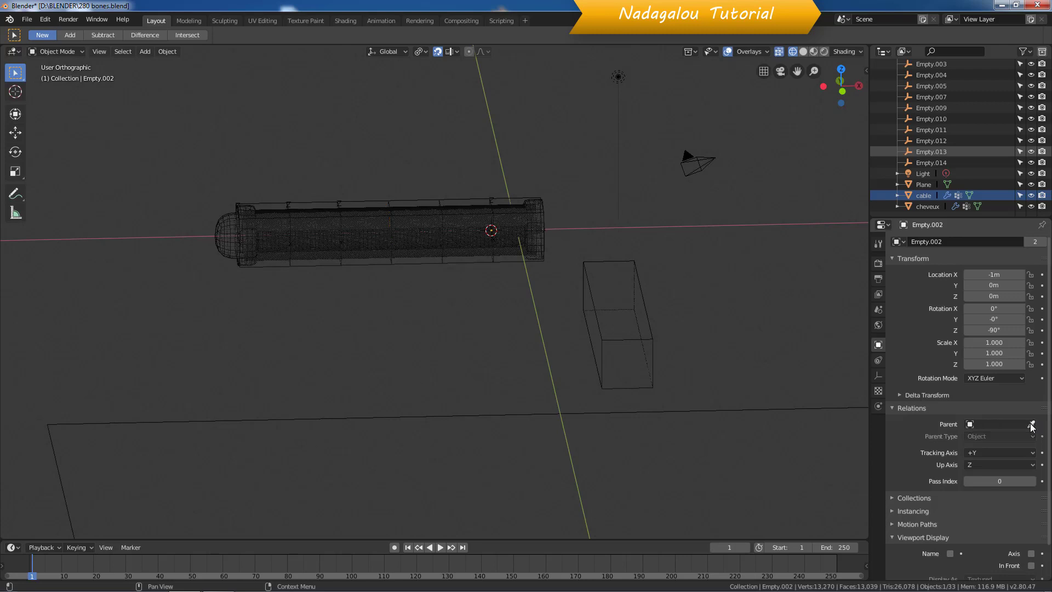
Remove the parent objects from Empty.003, Empty.004 and Empty.005 in their object relations
{"action": "left_click", "coordinate": [339, 206]}
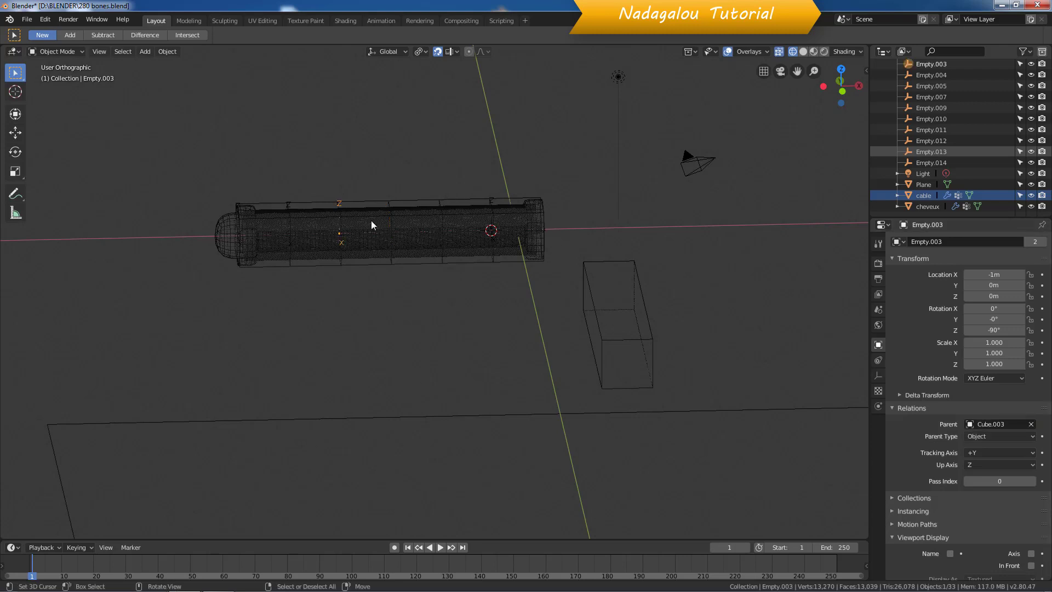
{"action": "left_click", "coordinate": [1032, 424]}
{"action": "left_click", "coordinate": [287, 205]}
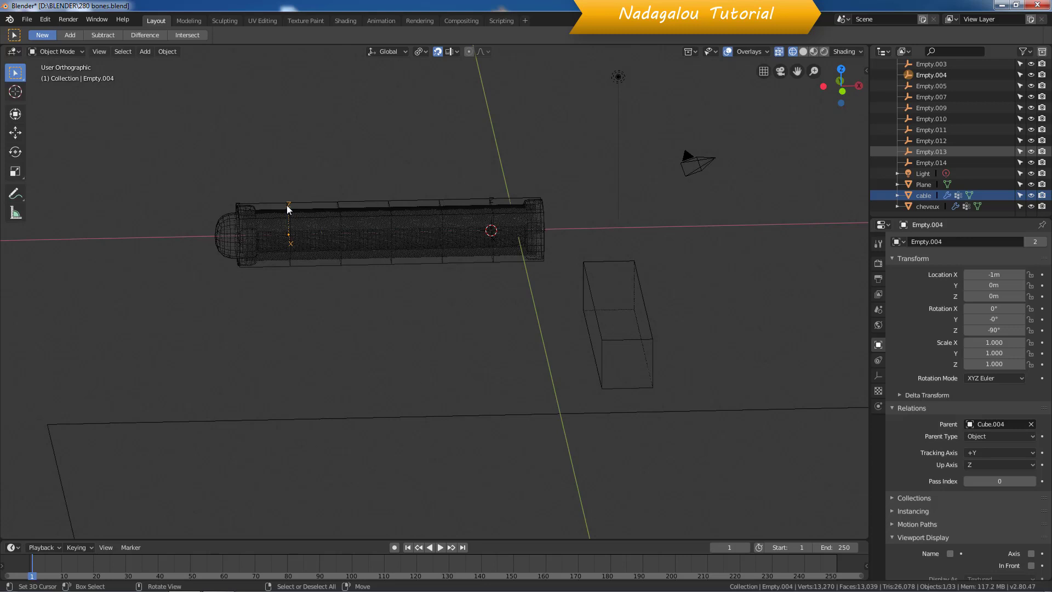
{"action": "left_click", "coordinate": [1032, 424]}
{"action": "left_click", "coordinate": [238, 209]}
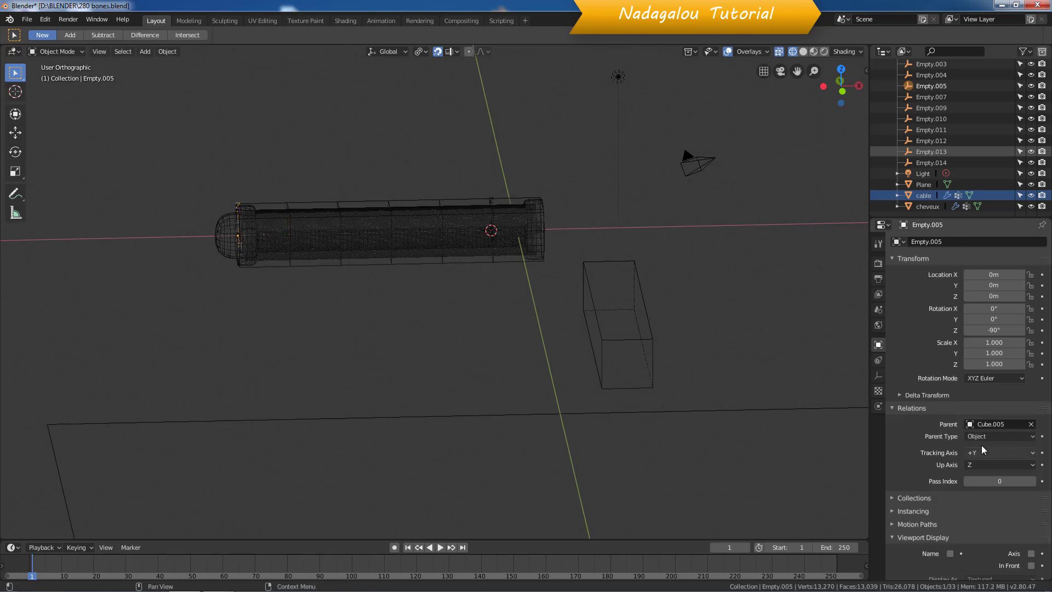
{"action": "left_click", "coordinate": [1031, 425]}
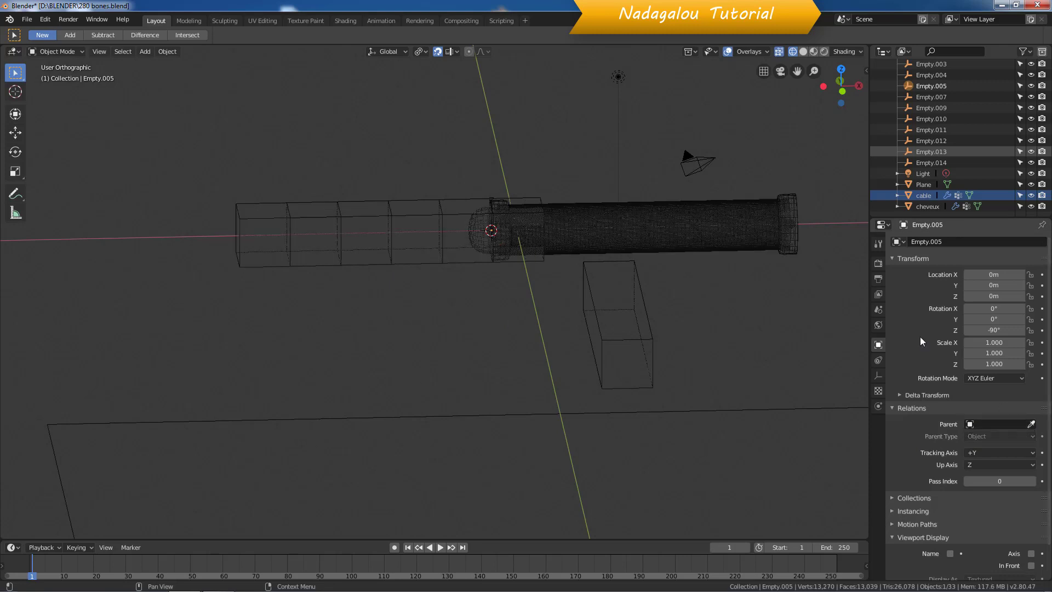
Show the scene in solid shading, hide the cheveux and cable objects, and play the rigid-body simulation
{"action": "left_click", "coordinate": [803, 51]}
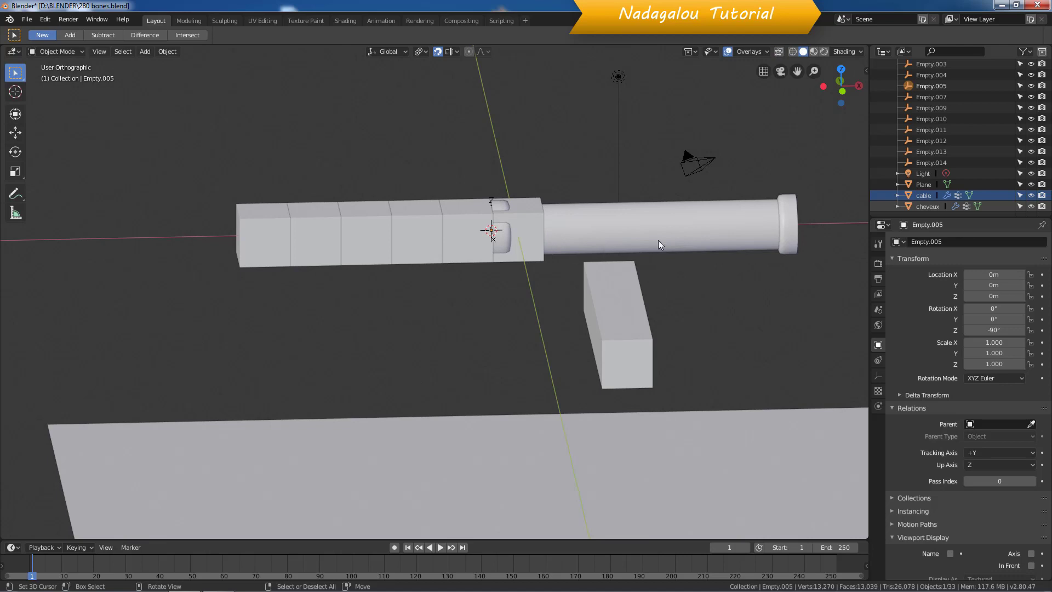
{"action": "left_click_drag", "start_coordinate": [1031, 206], "coordinate": [1031, 196]}
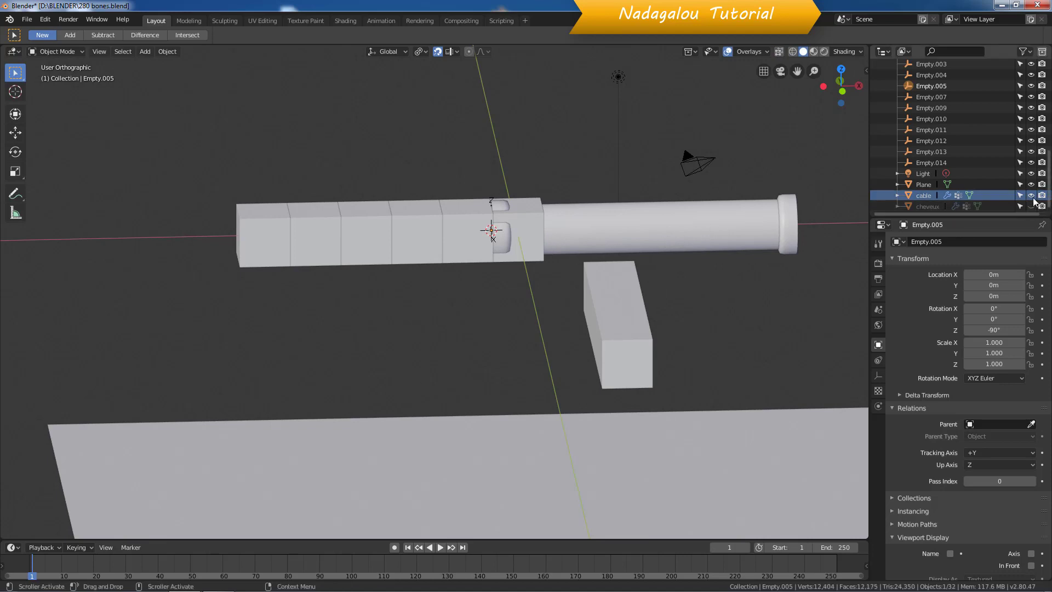
{"action": "left_click", "coordinate": [441, 547]}
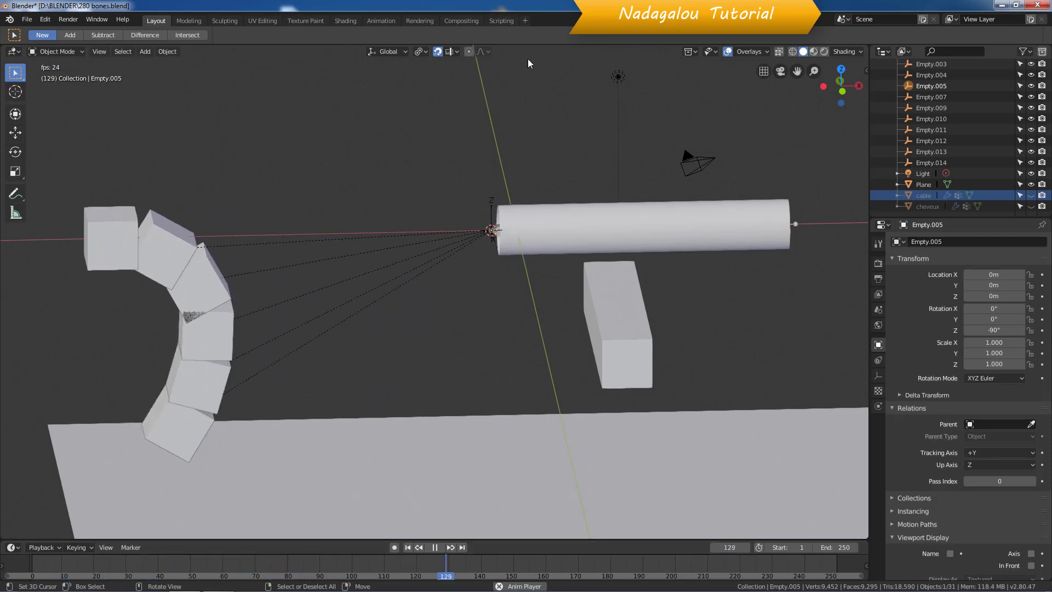
Examine the cylinder and its armature in wireframe during playback, then stop and return to frame 1
{"action": "left_click", "coordinate": [793, 52]}
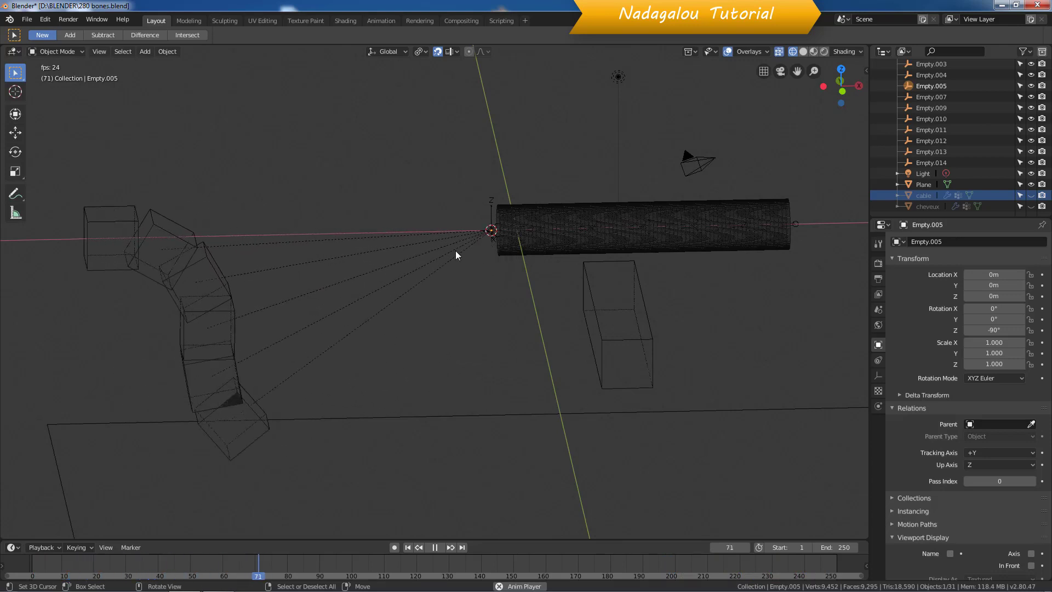
{"action": "left_click", "coordinate": [600, 230]}
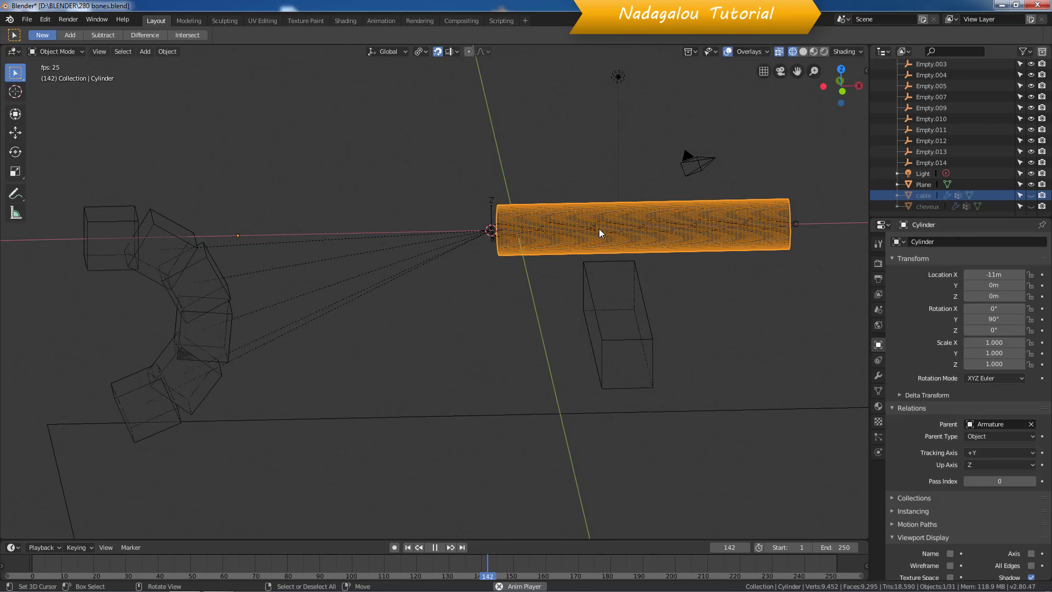
{"action": "left_click", "coordinate": [547, 228]}
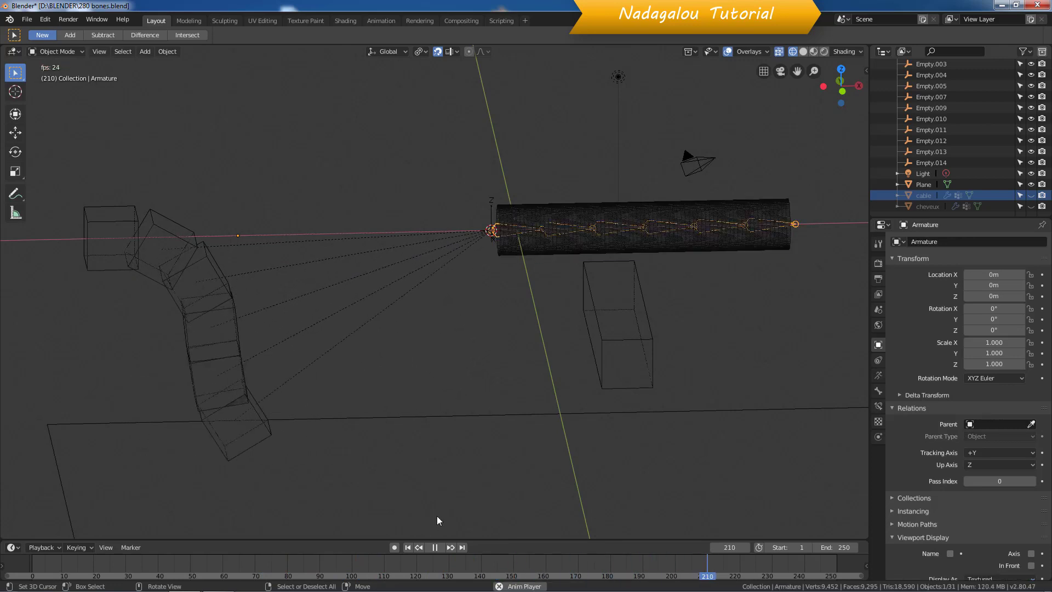
{"action": "left_click", "coordinate": [435, 547]}
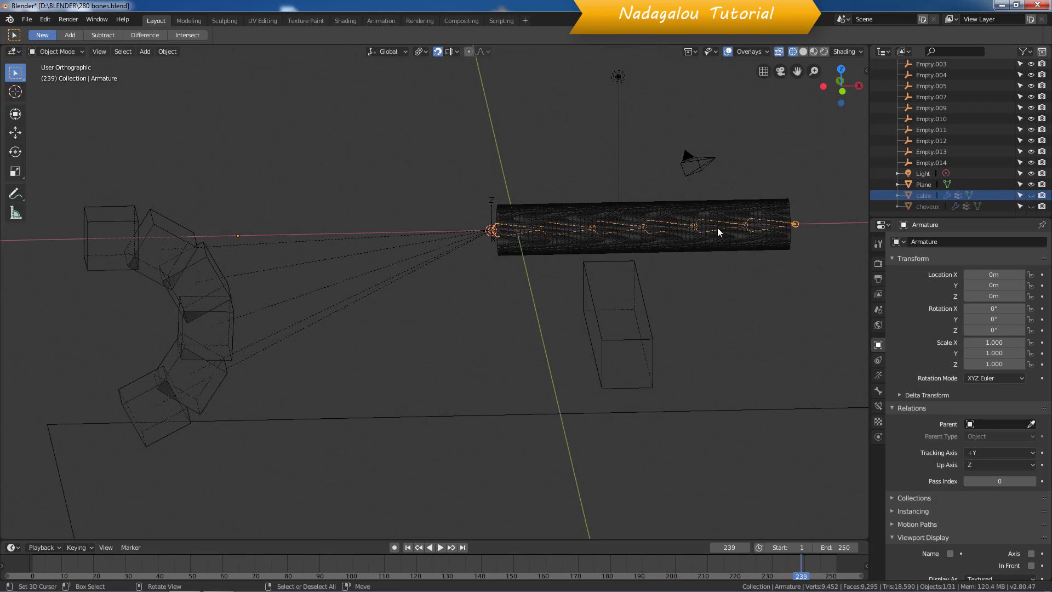
{"action": "left_click", "coordinate": [408, 547]}
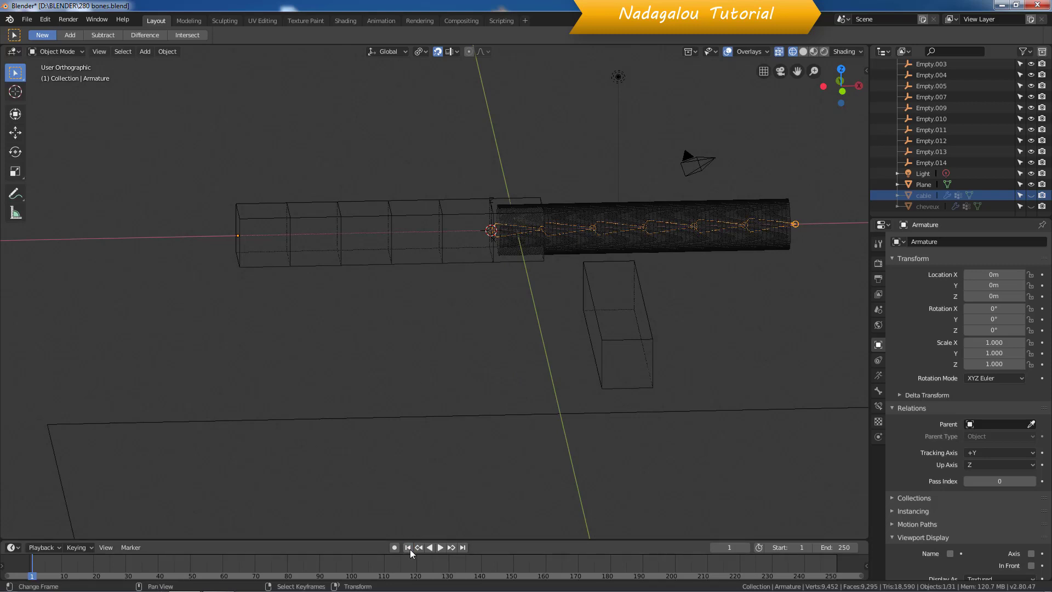
Parent Empty.007 to the adjoining end cube with the Object parent type
{"action": "middle_click_drag", "start_coordinate": [570, 334], "coordinate": [536, 212]}
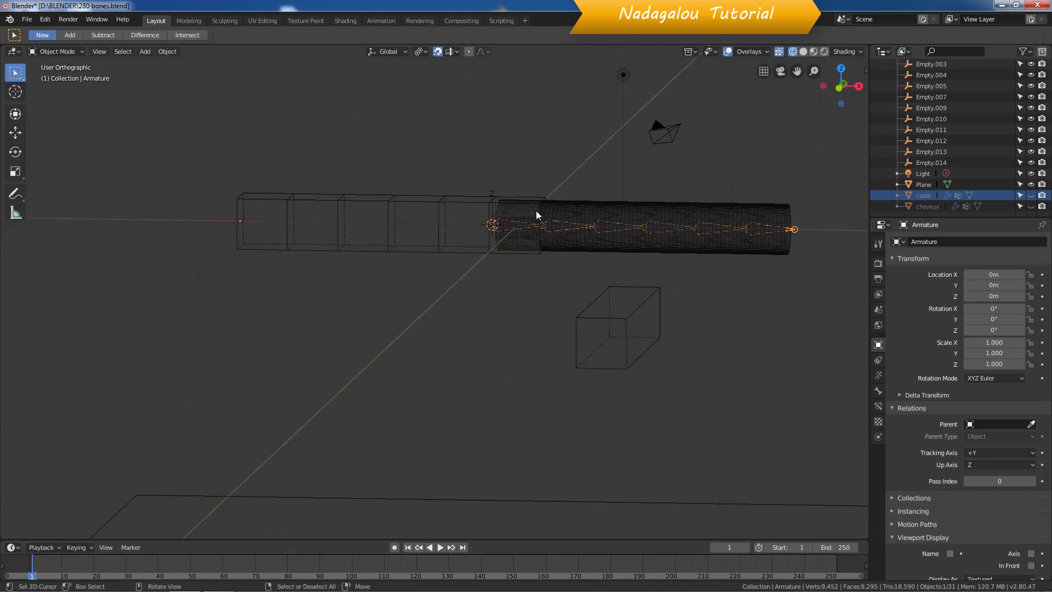
{"action": "left_click", "coordinate": [493, 195]}
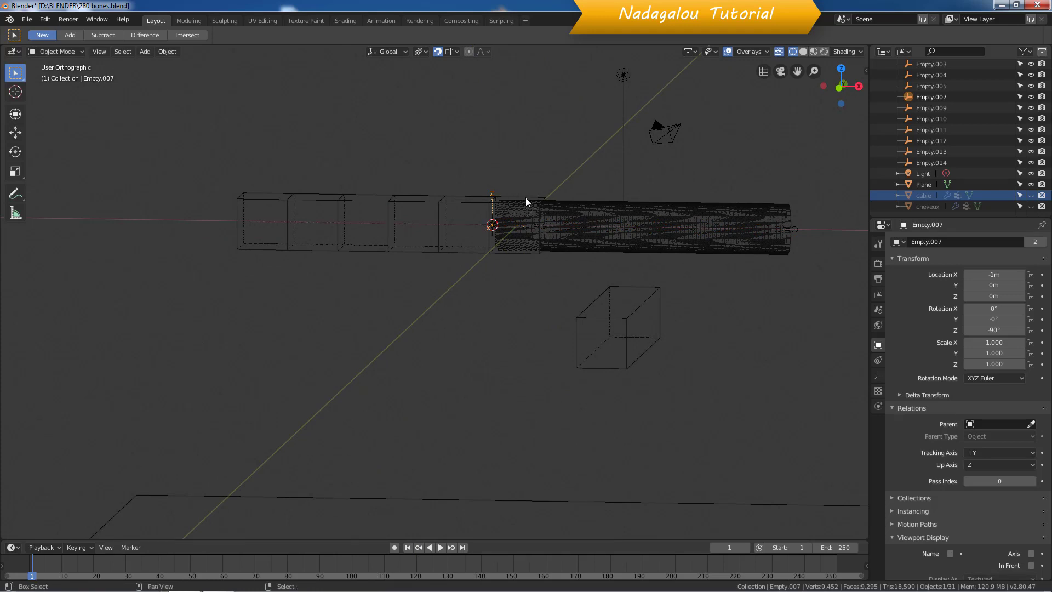
{"action": "left_click", "coordinate": [525, 198]}
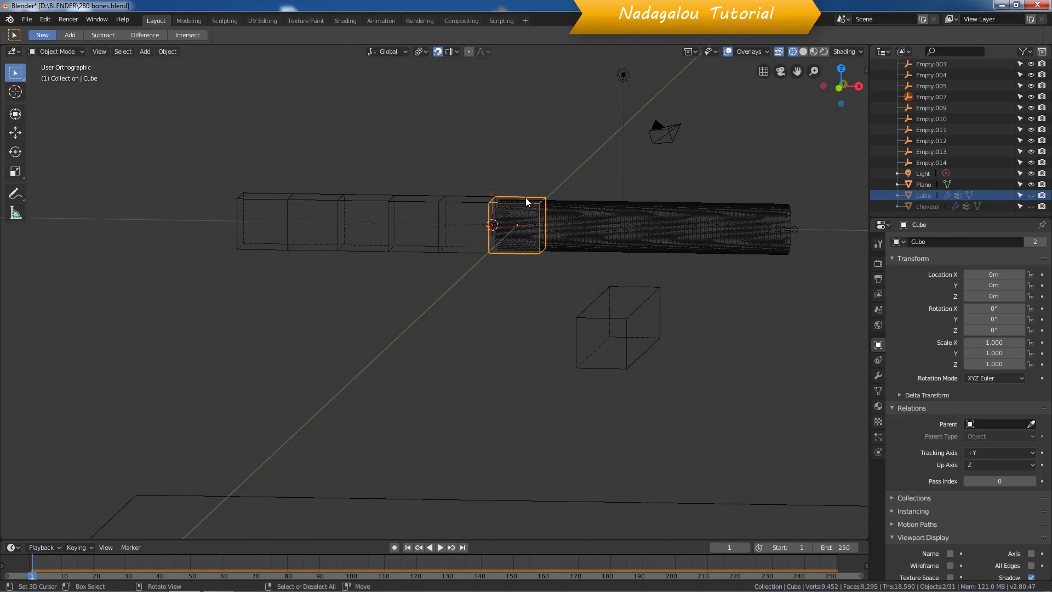
{"action": "key", "text": "ctrl+p"}
{"action": "left_click", "coordinate": [525, 197]}
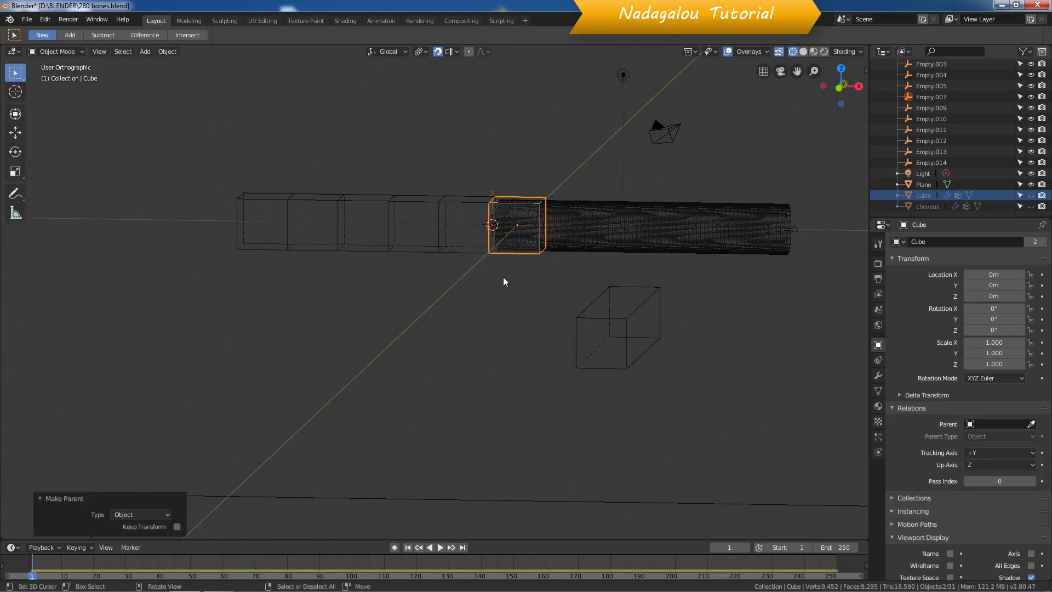
Reopen 280 bones.blend from the D:\BLENDER folder, discarding the current changes
{"action": "middle_click_drag", "start_coordinate": [502, 302], "coordinate": [520, 314]}
{"action": "scroll", "coordinate": [524, 272], "scroll_direction": "up", "scroll_amount": 2}
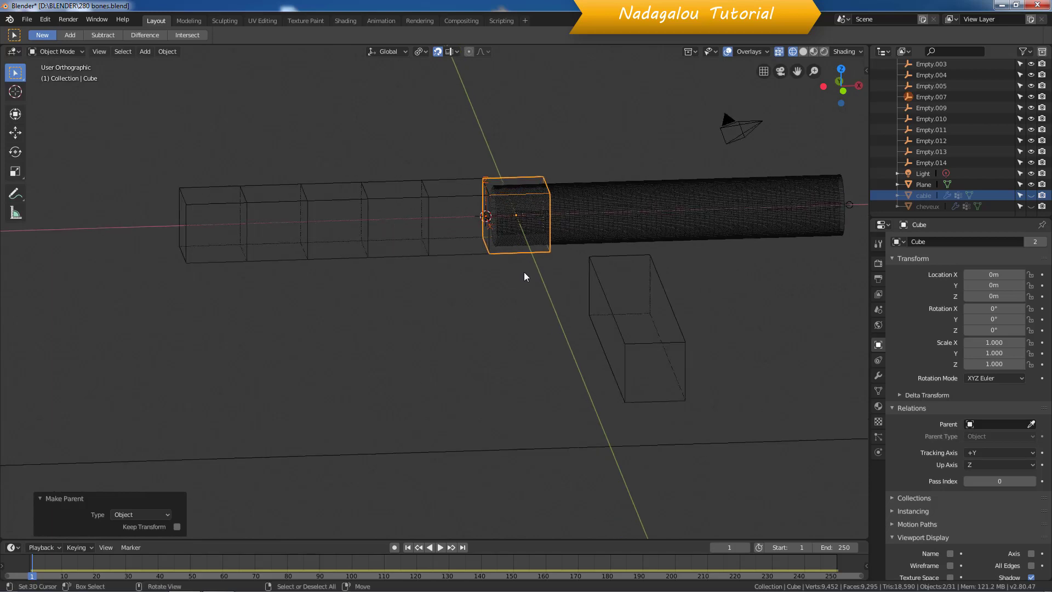
{"action": "scroll", "coordinate": [525, 272], "scroll_direction": "down", "scroll_amount": 3}
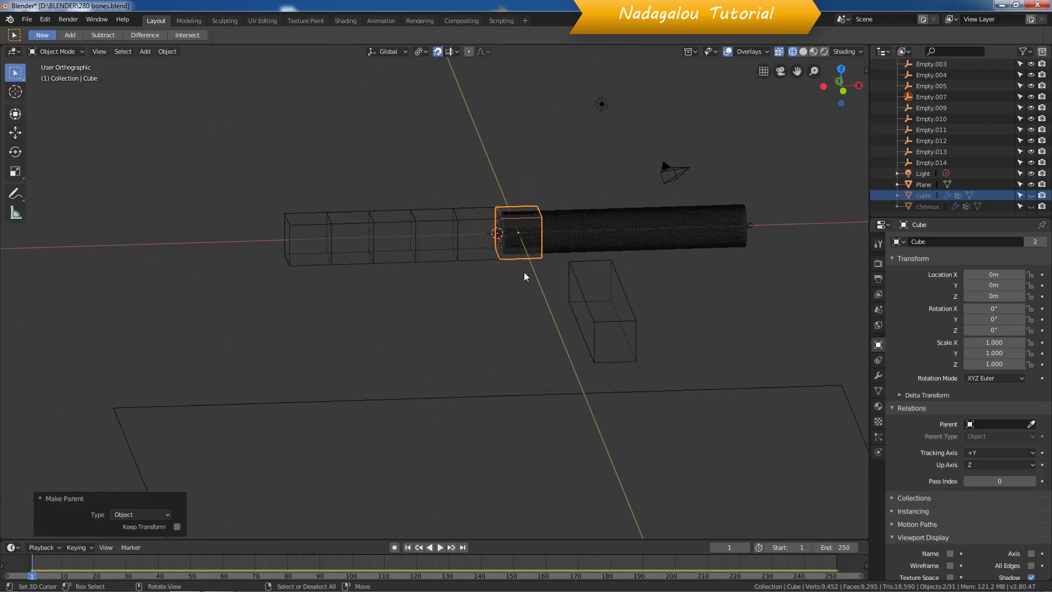
{"action": "key", "text": "ctrl+o"}
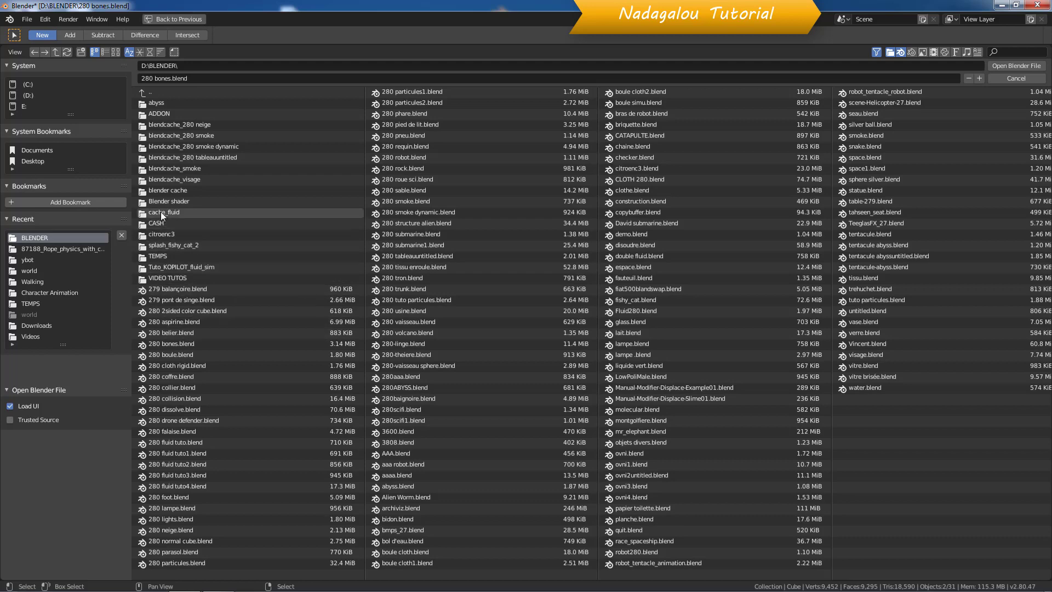
{"action": "double_click", "coordinate": [169, 344]}
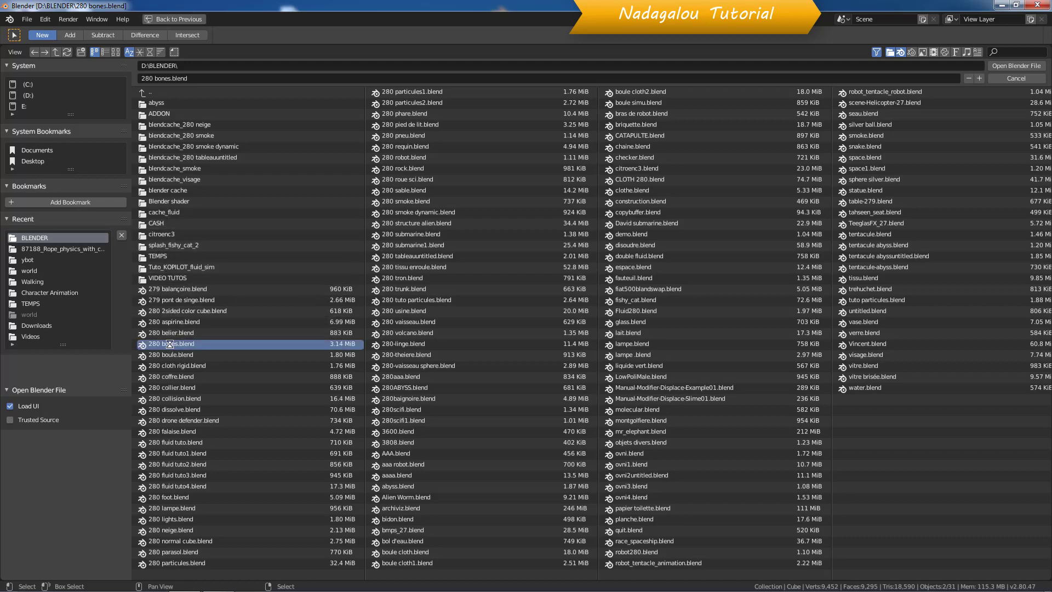
Play the checkered cable's simulation, try moving the box obstacle below it, and rewind to frame 1
{"action": "middle_click_drag", "start_coordinate": [621, 397], "coordinate": [477, 518]}
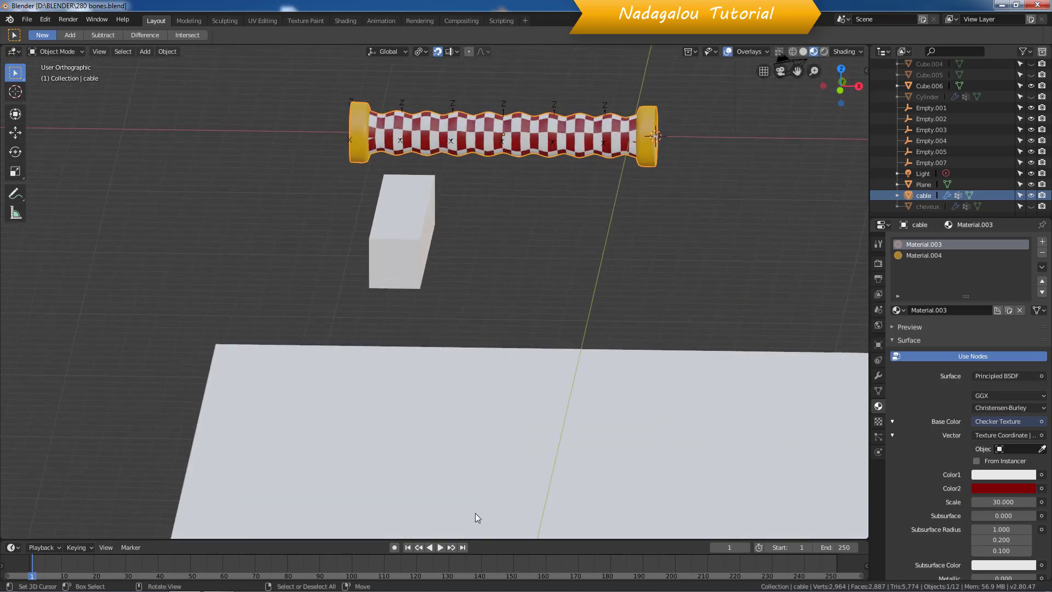
{"action": "left_click", "coordinate": [440, 547]}
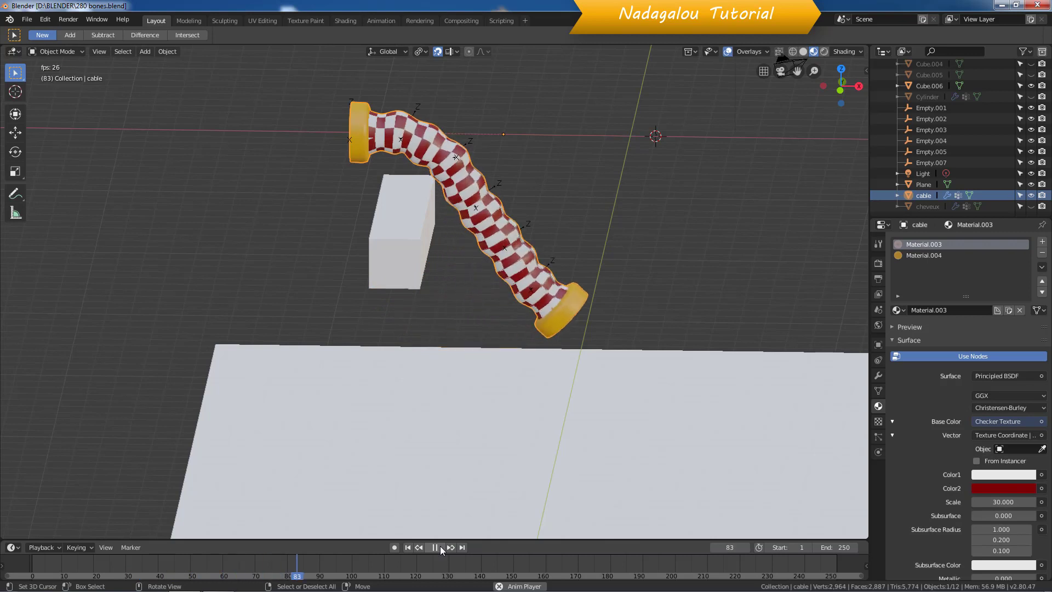
{"action": "left_click", "coordinate": [419, 236]}
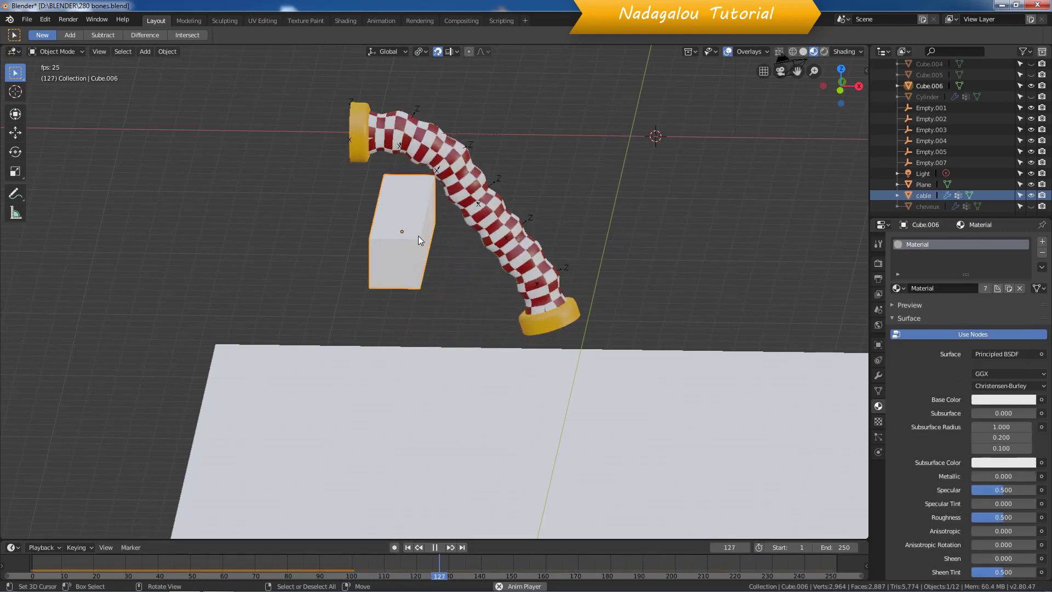
{"action": "key", "text": "g"}
{"action": "right_click", "coordinate": [507, 259]}
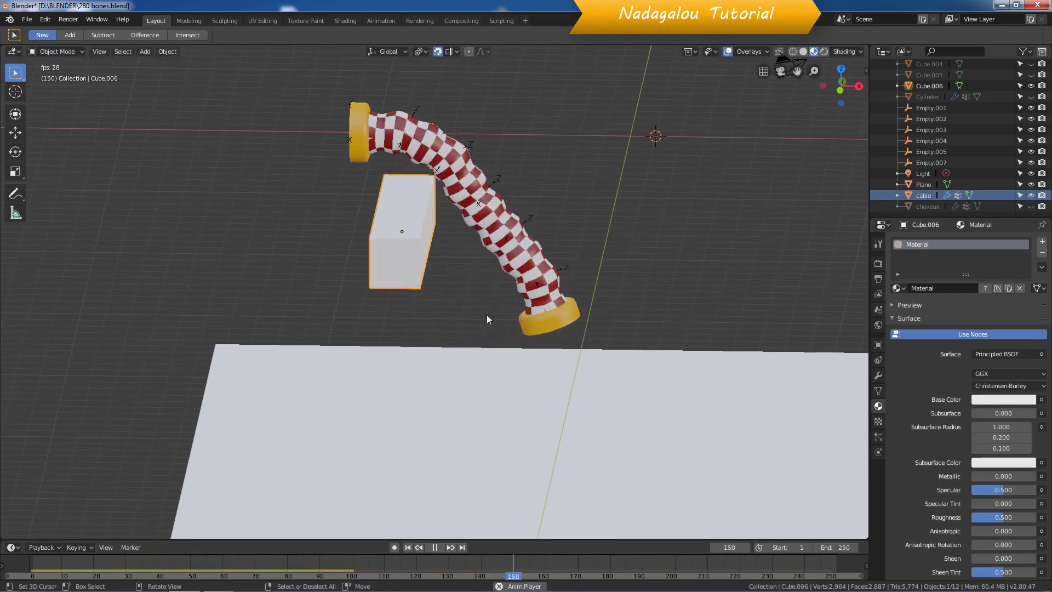
{"action": "left_click", "coordinate": [407, 547]}
Test the swinging cable's collision by moving the box obstacle during playback, cancel the move, and stop at frame 1
{"action": "key", "text": "g"}
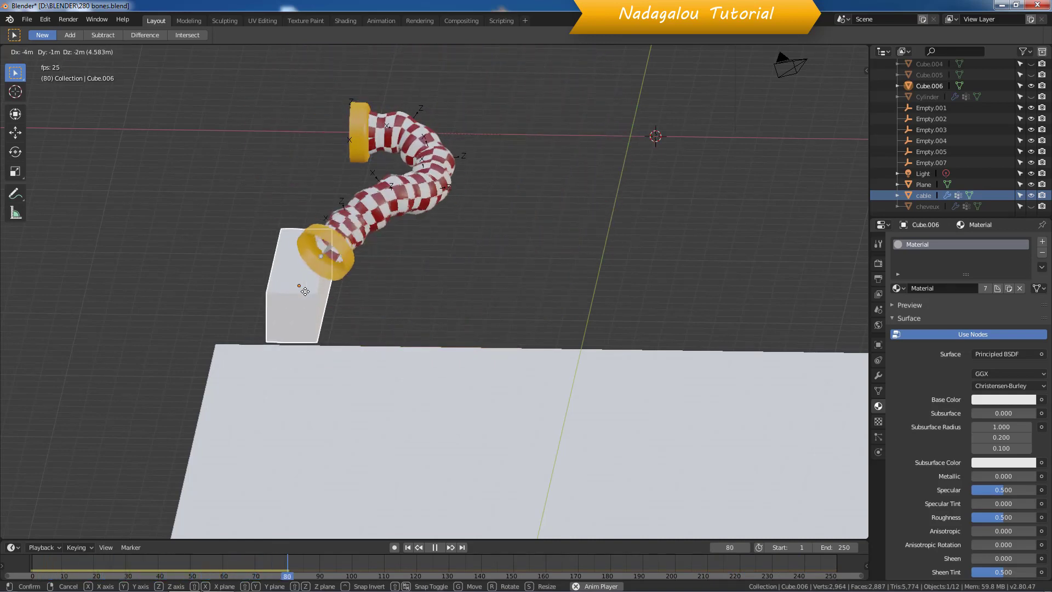
{"action": "right_click", "coordinate": [304, 291]}
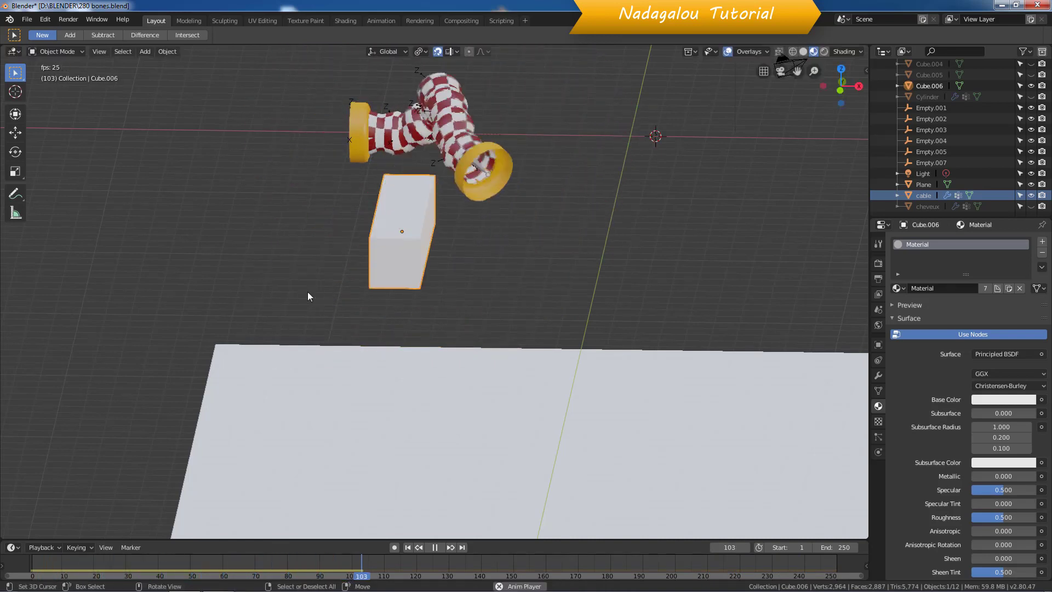
{"action": "left_click", "coordinate": [438, 547]}
{"action": "left_click", "coordinate": [409, 547]}
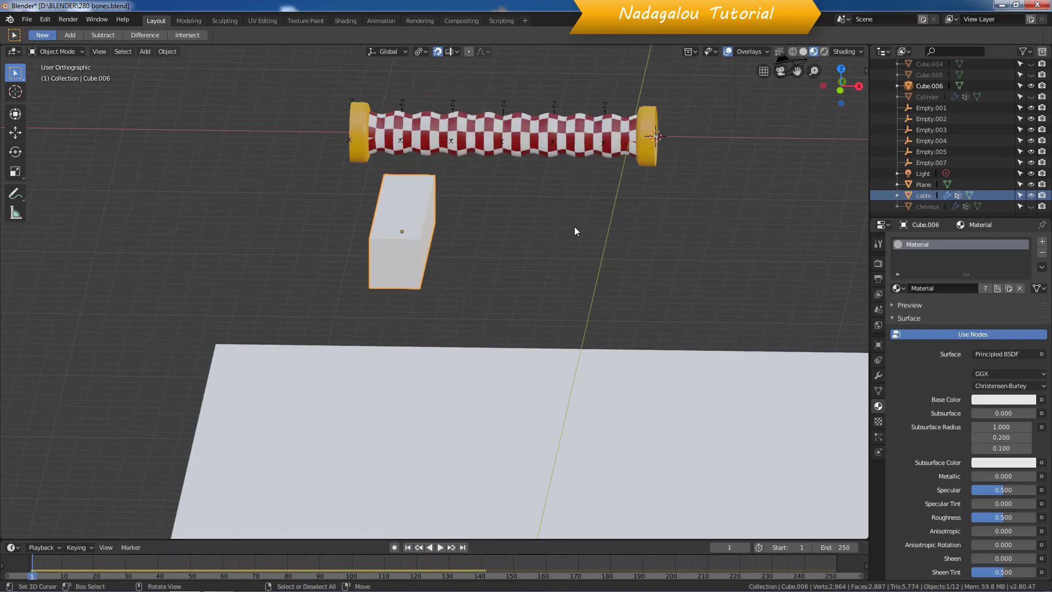
Select the armature inside the checkered cable and switch it to Pose Mode with its end bone selected
{"action": "left_click", "coordinate": [606, 104]}
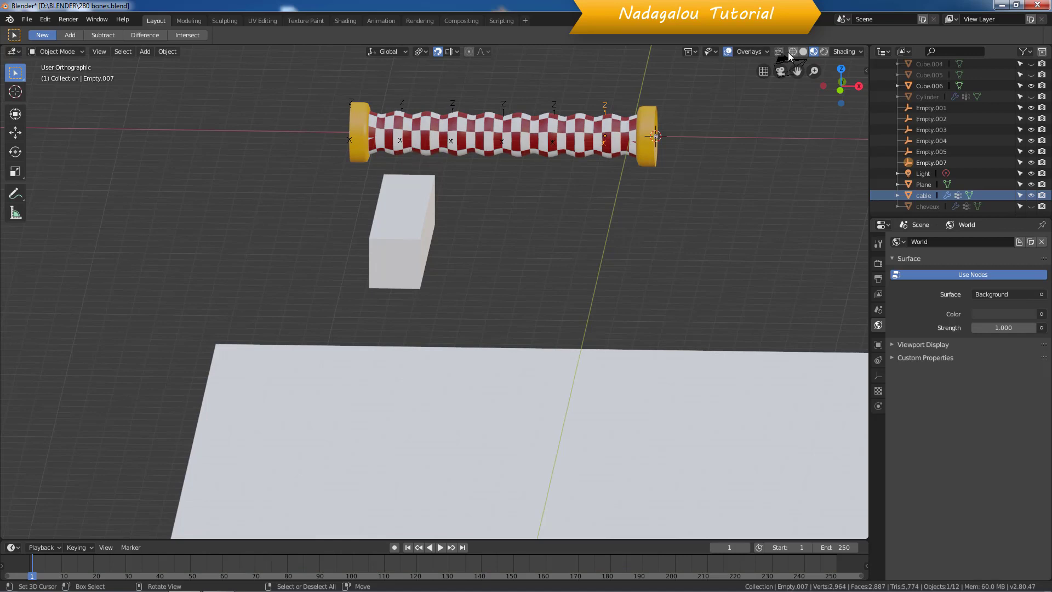
{"action": "middle_click_drag", "start_coordinate": [474, 191], "coordinate": [509, 186]}
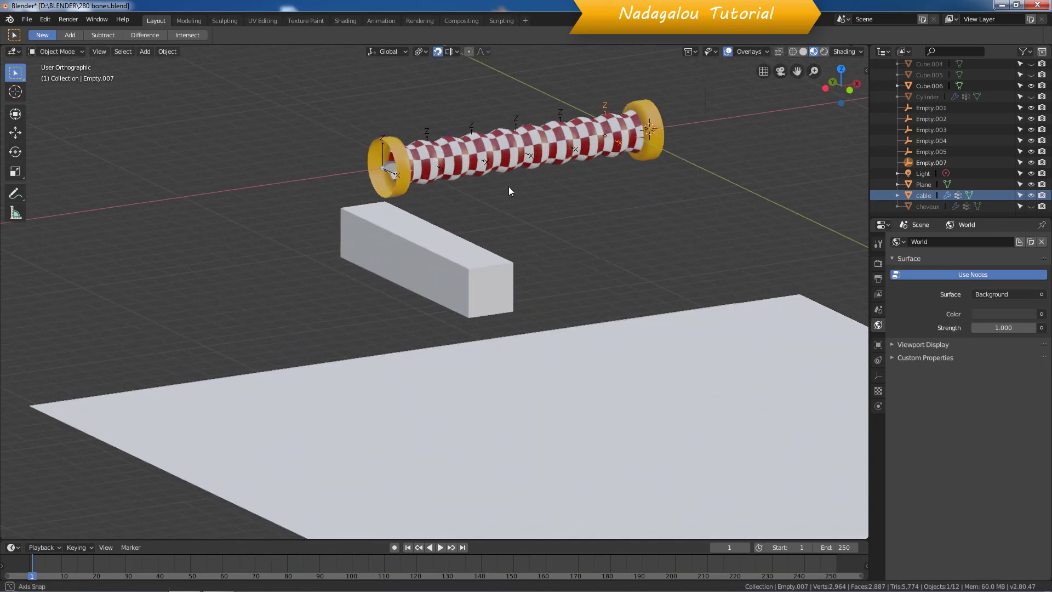
{"action": "left_click", "coordinate": [391, 170]}
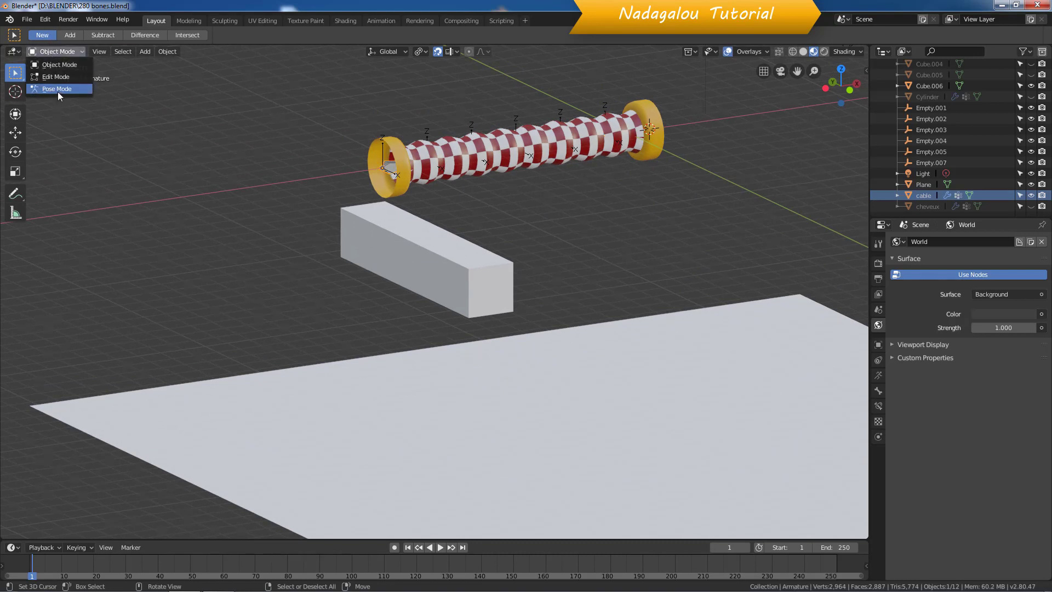
{"action": "left_click", "coordinate": [57, 90]}
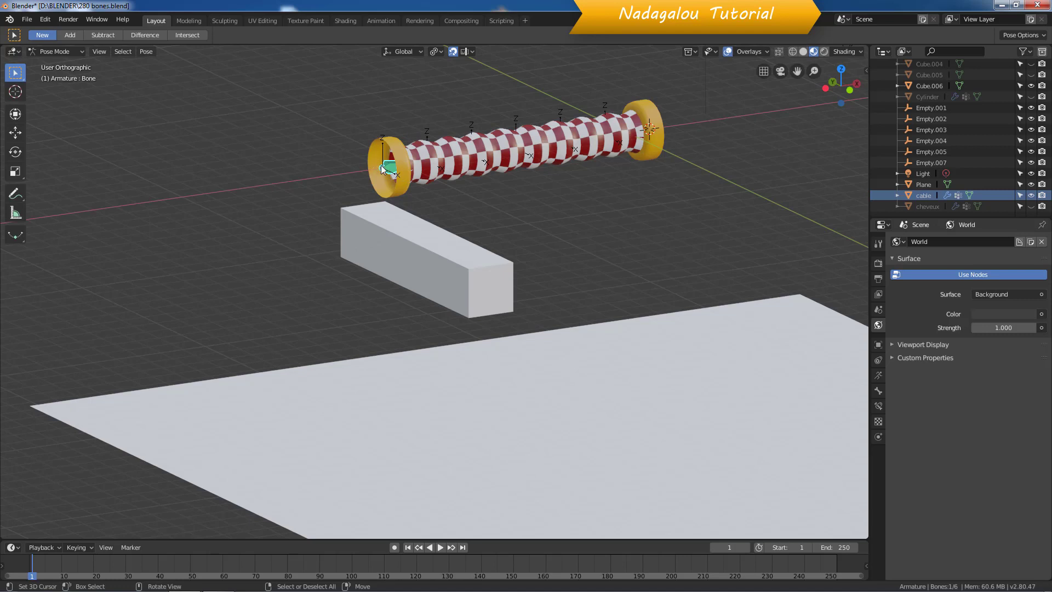
{"action": "middle_click_drag", "start_coordinate": [452, 191], "coordinate": [439, 165]}
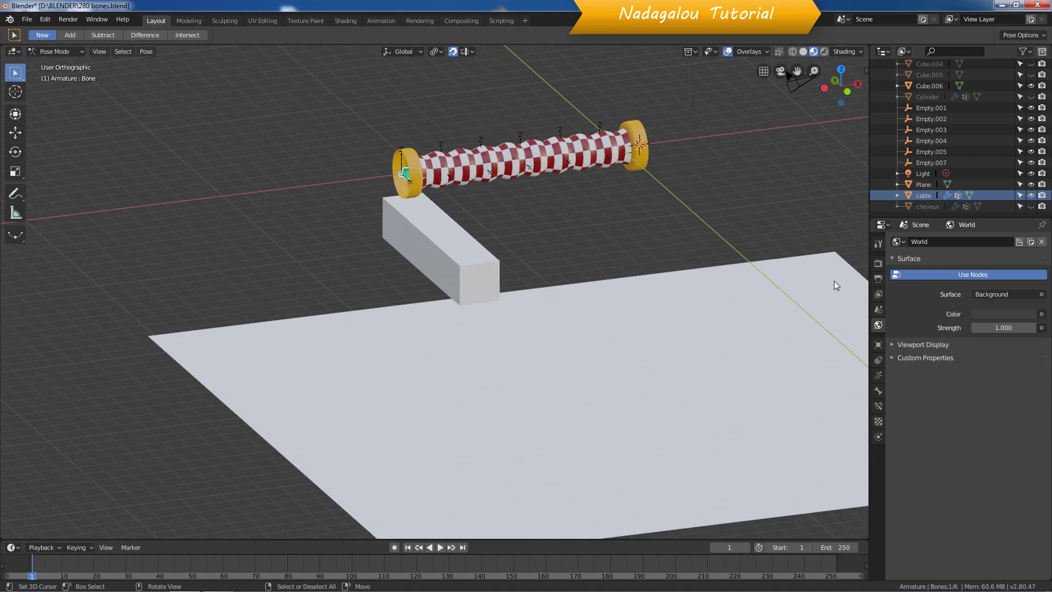
{"action": "middle_click_drag", "start_coordinate": [836, 284], "coordinate": [565, 272]}
{"action": "scroll", "coordinate": [544, 245], "scroll_direction": "up", "scroll_amount": 3}
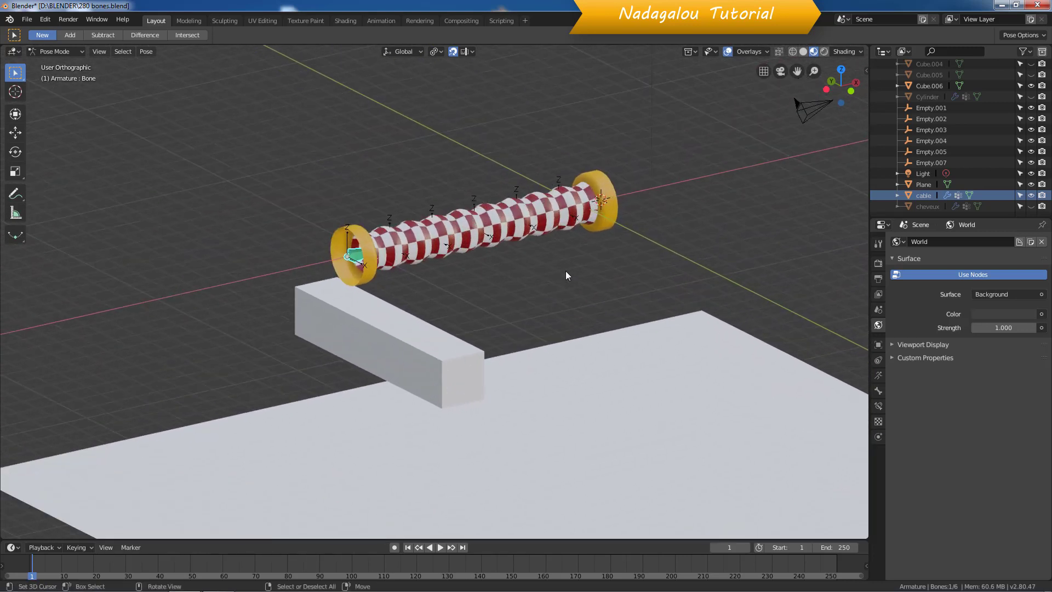